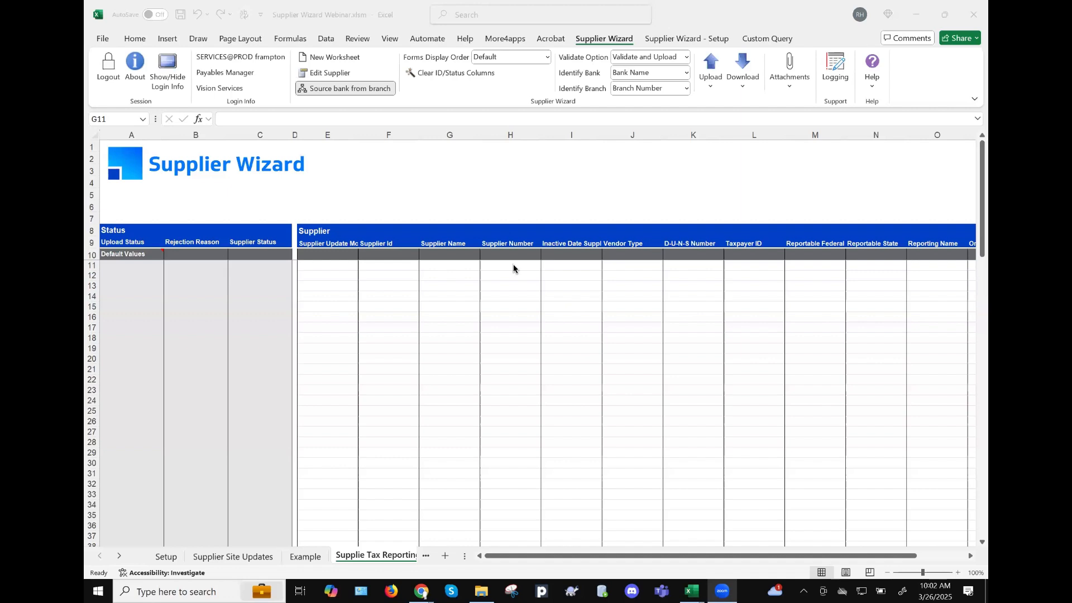
- Bring the spreadsheet forward and select cell H12 under Supplier Number
left_click(513, 265)
left_click(455, 270)
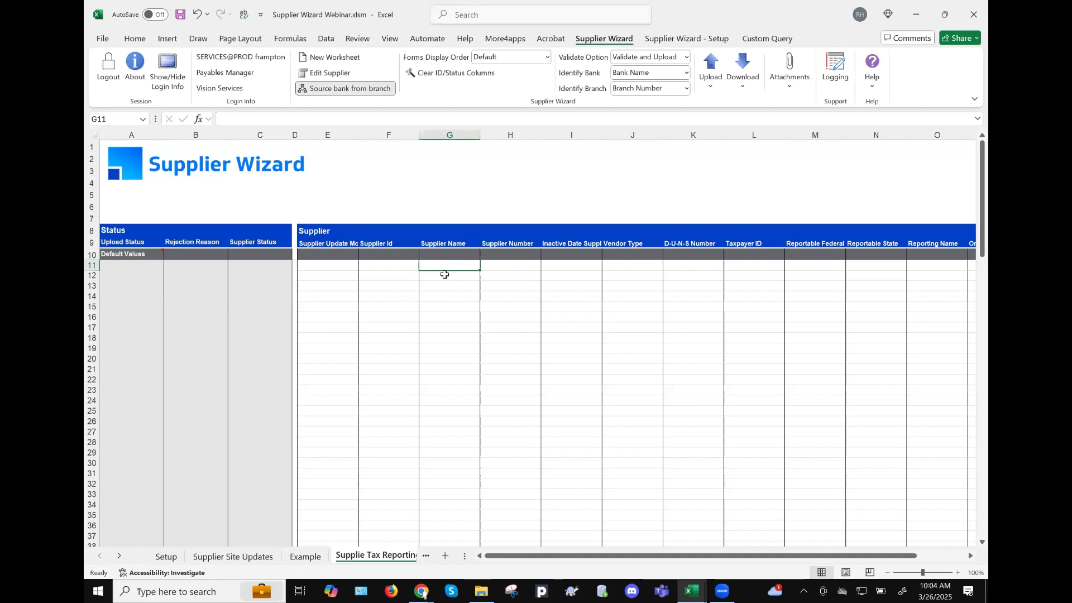
key("Tab")
key("Return")
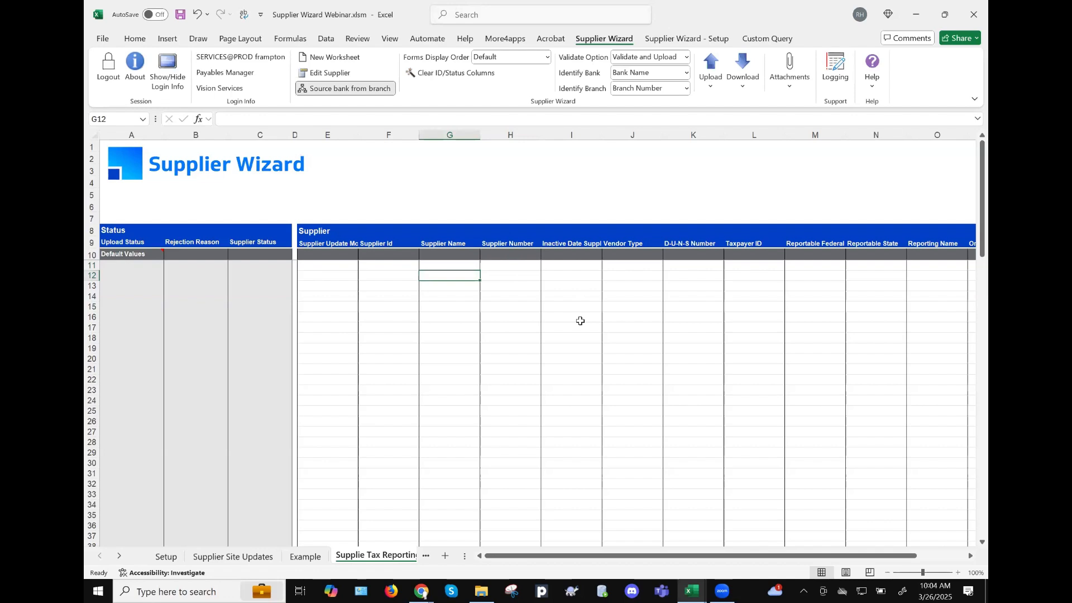
left_click(515, 276)
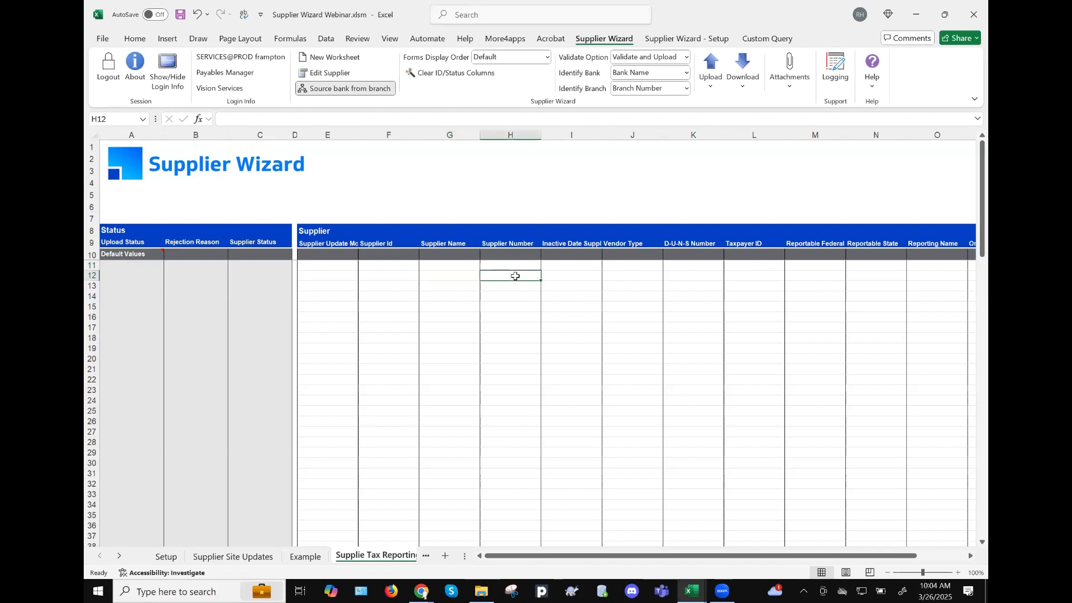
- Check Taxpayer ID L11 and Reportable State N11, then show the Supplier Wizard Download choices
scroll(688, 336, "right", 5)
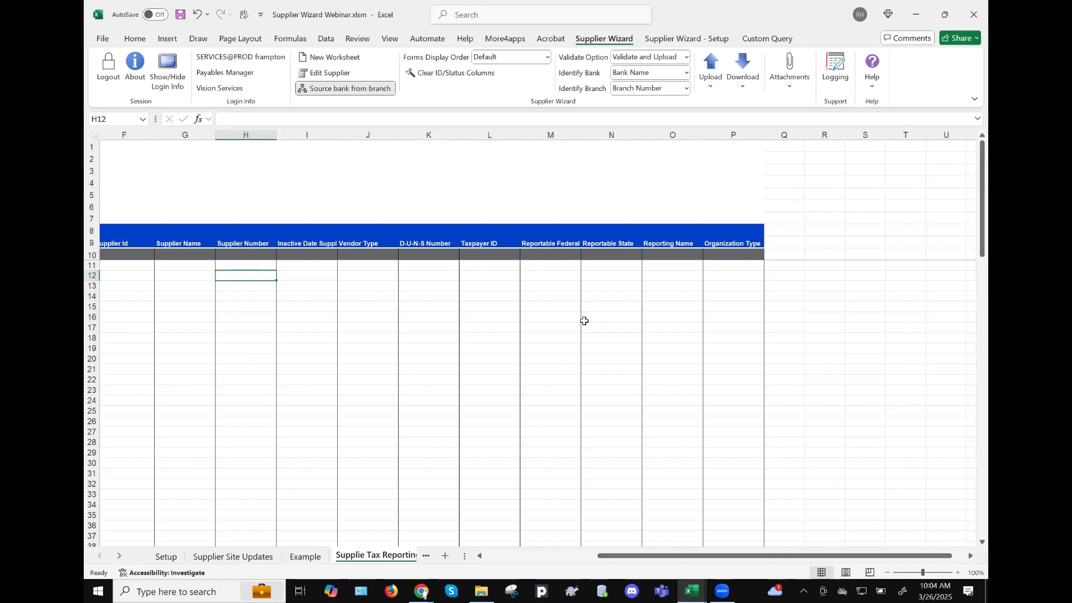
left_click(495, 268)
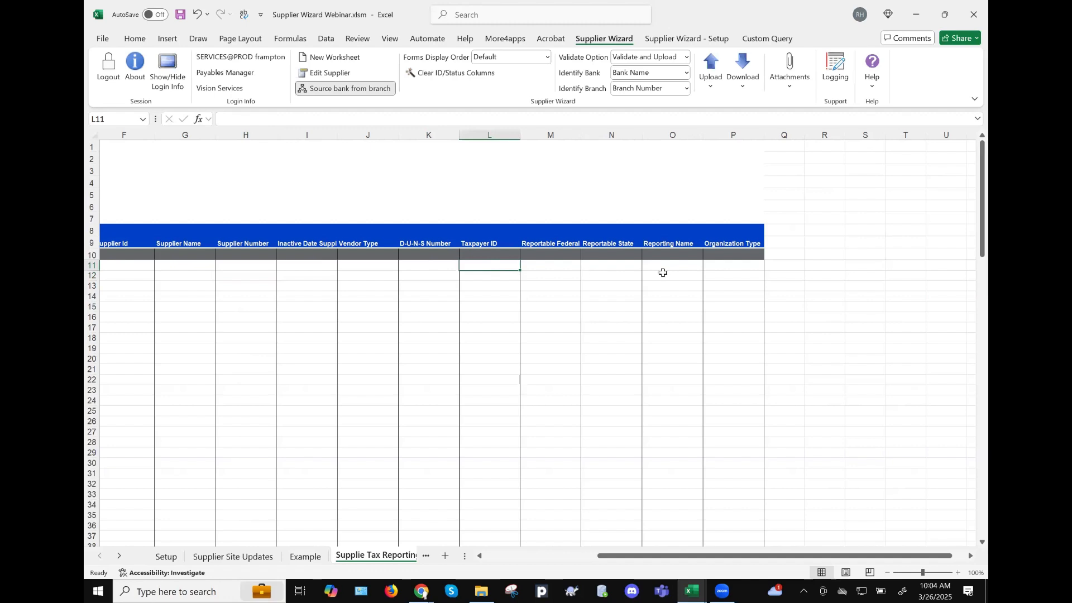
left_click(602, 266)
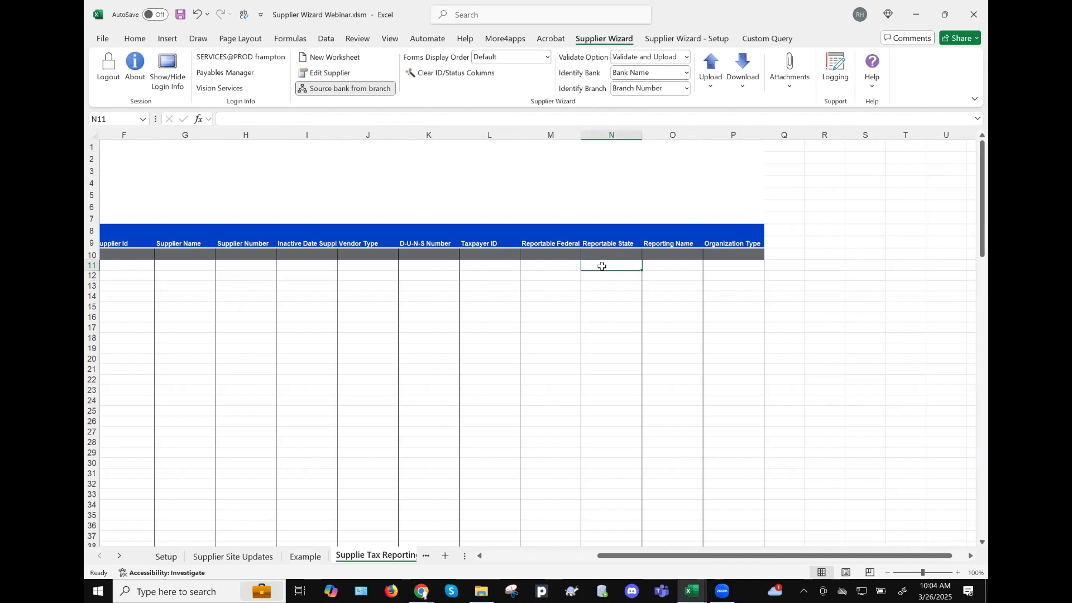
left_click(504, 266)
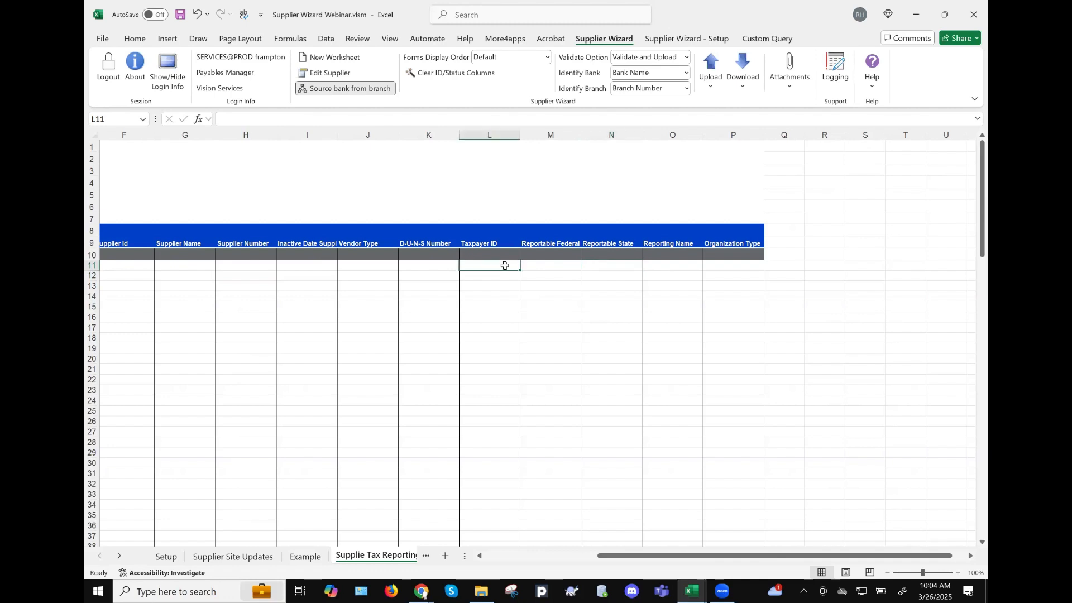
scroll(504, 265, "left", 3)
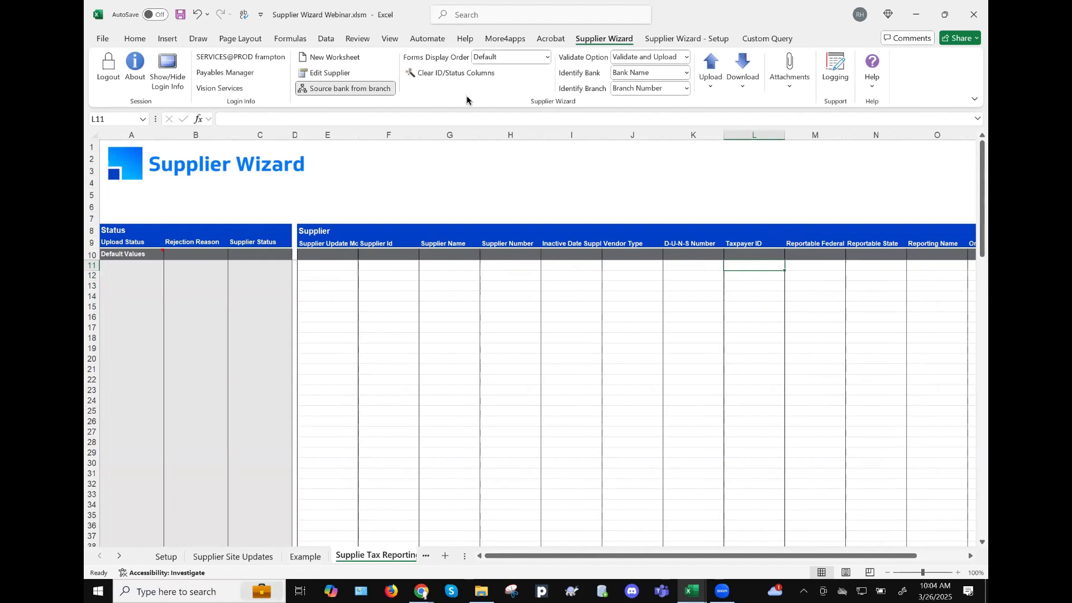
left_click(743, 73)
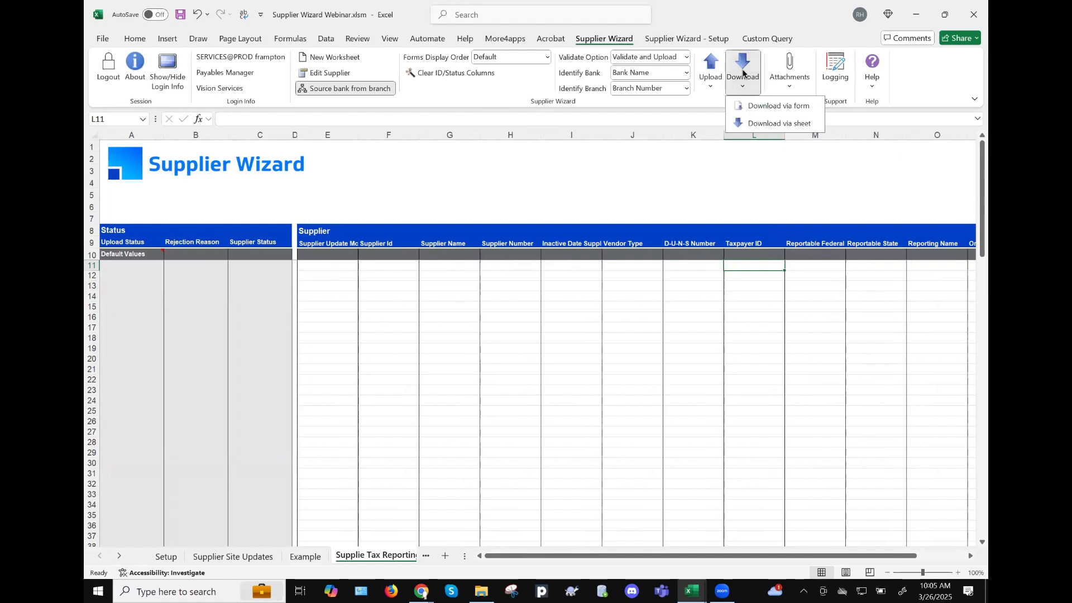
- Download via form with Vendor Type Vendor, inactive suppliers excluded, and search criteria %
left_click(771, 106)
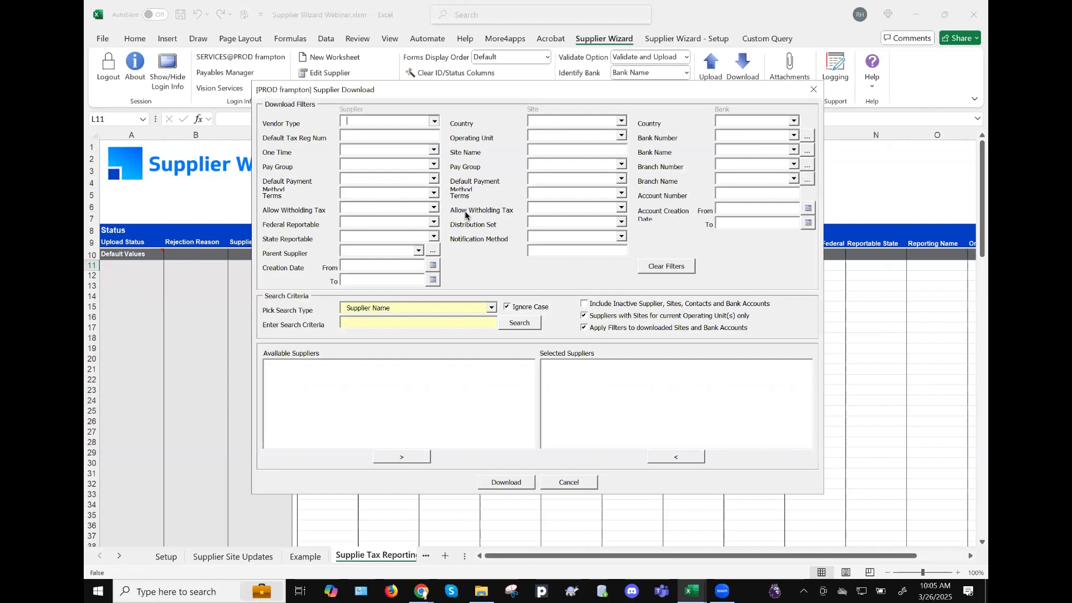
type("Vendor")
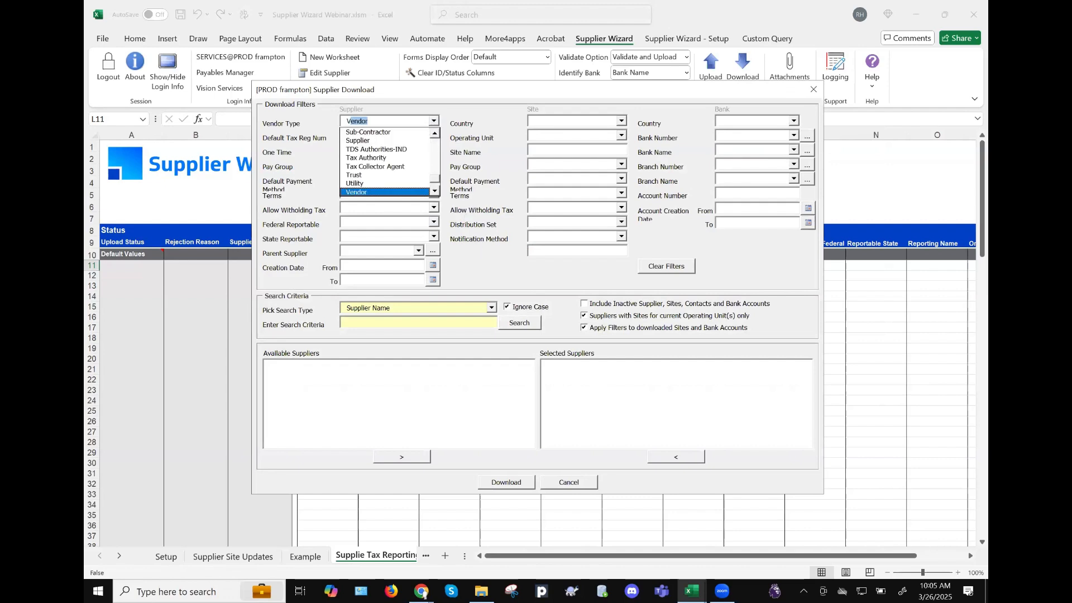
left_click(418, 121)
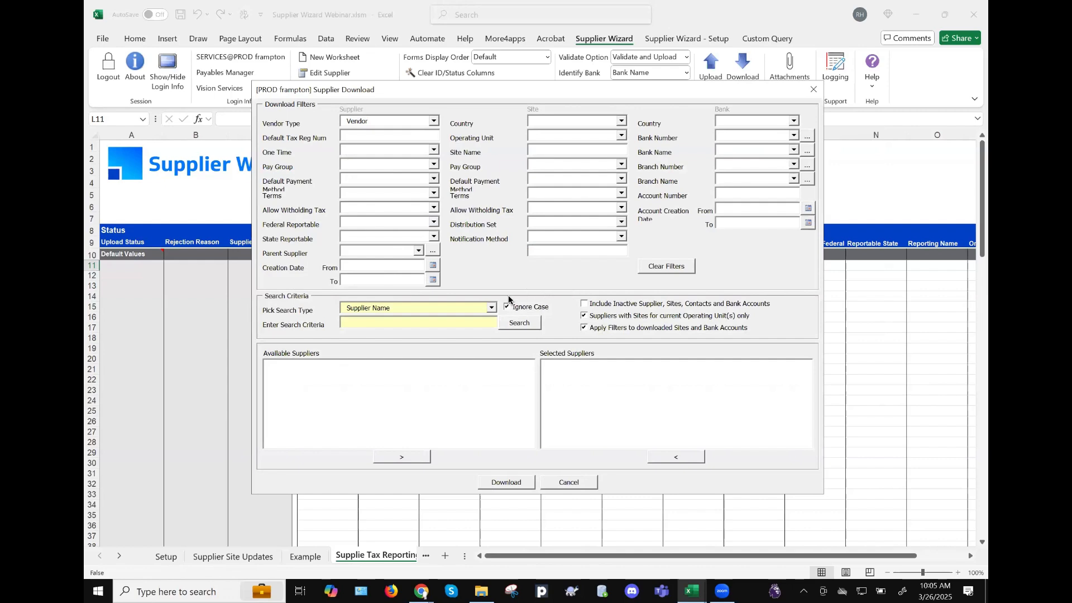
left_click(584, 305)
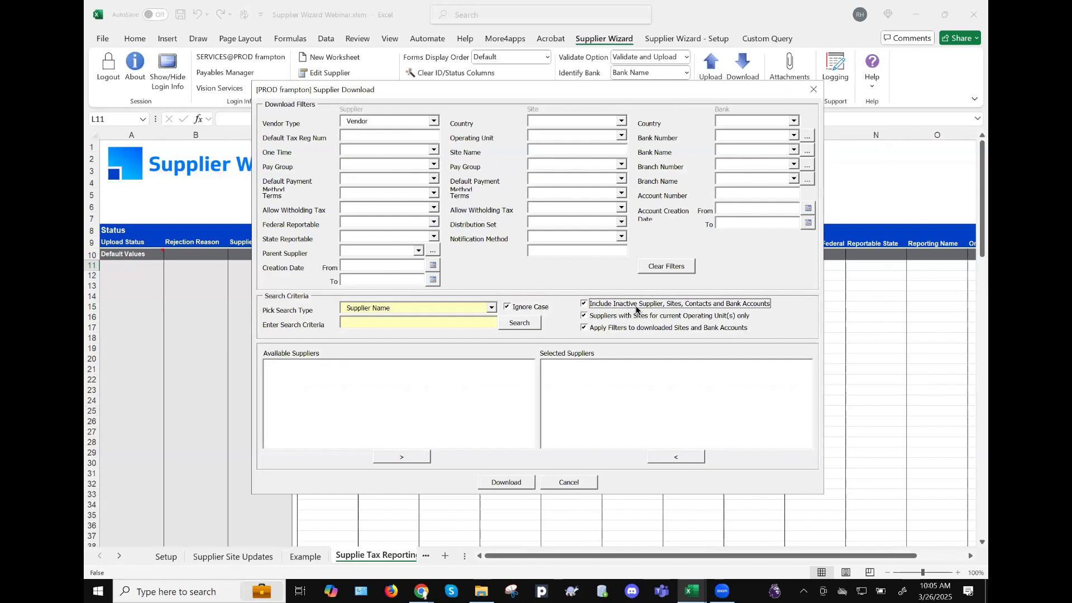
left_click(584, 305)
left_click(449, 321)
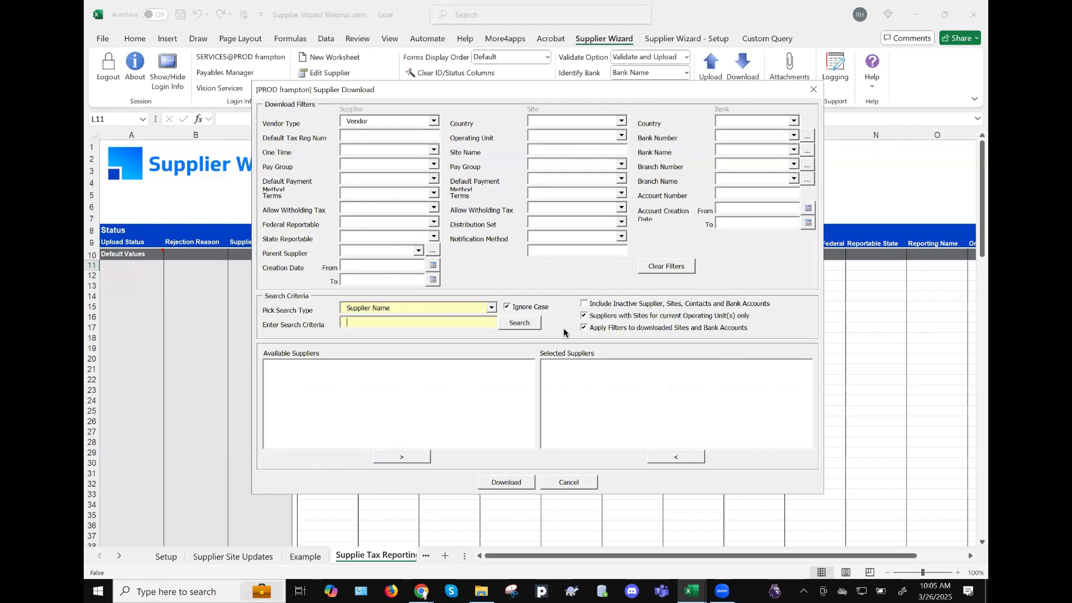
type("%")
left_click(503, 324)
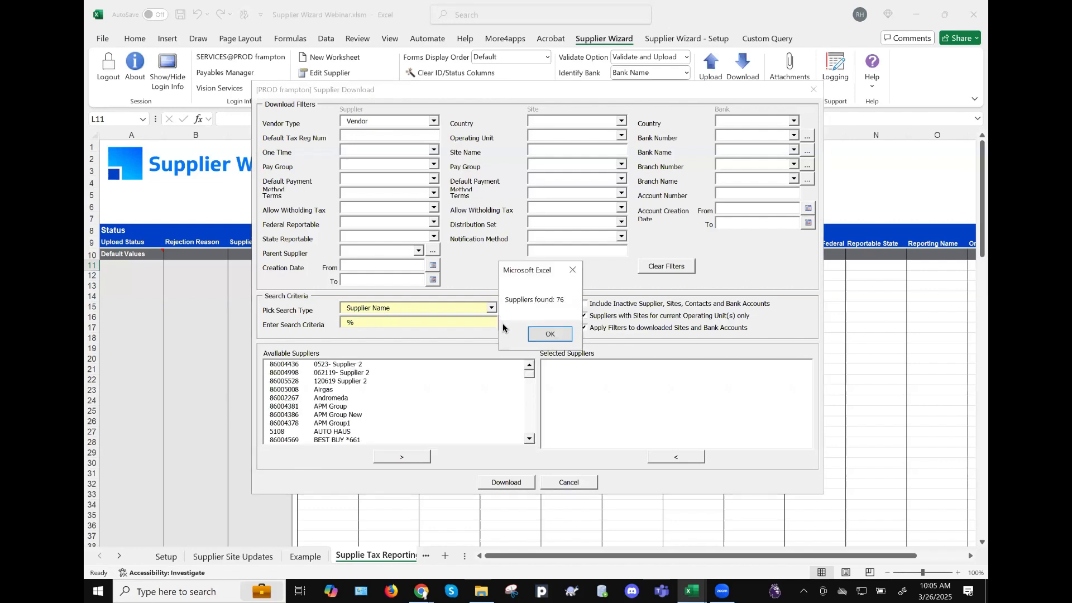
- Move all 76 available suppliers to Selected Suppliers and download them into the sheet
left_click(544, 335)
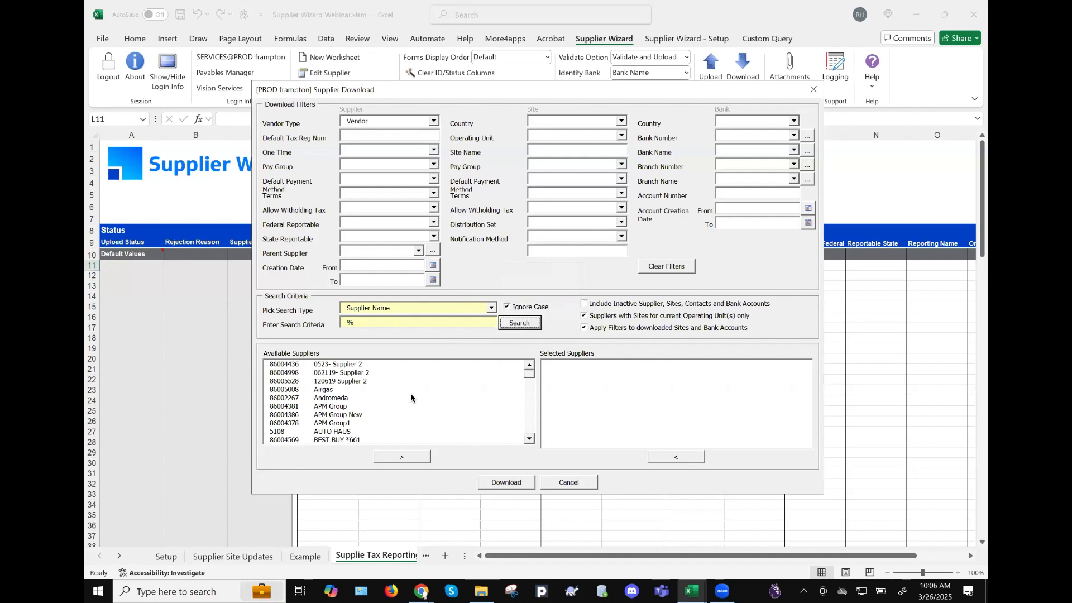
left_click_drag(396, 381, 396, 363)
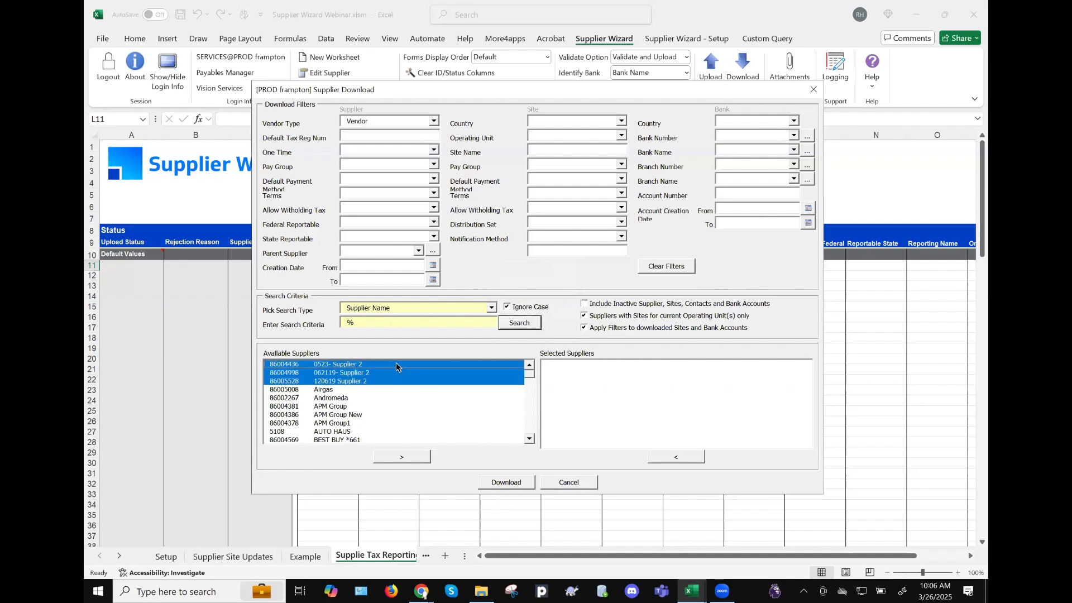
left_click(395, 364)
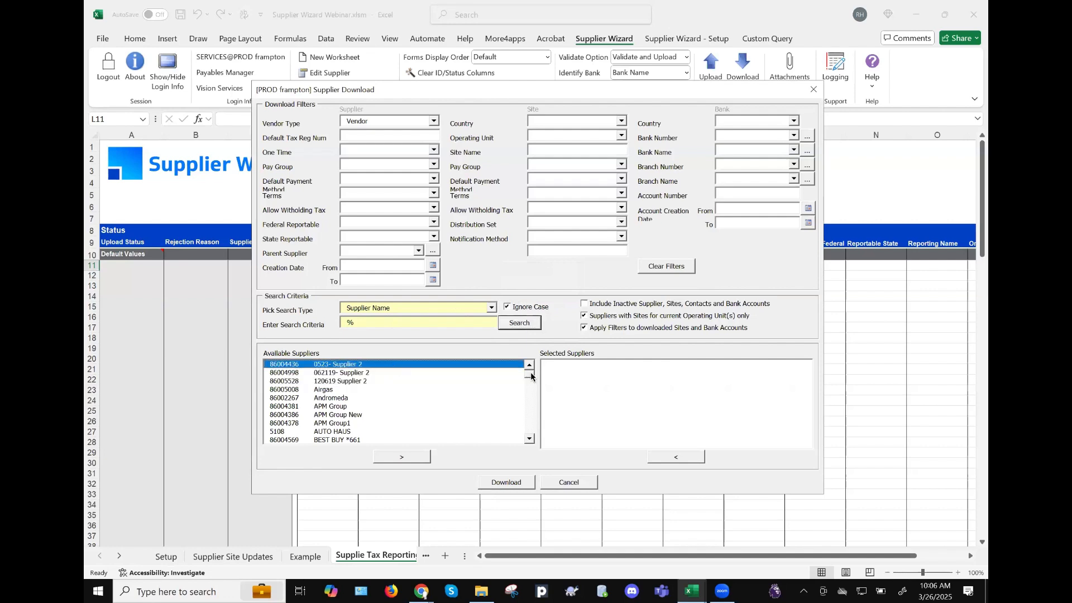
left_click_drag(531, 408, 531, 438)
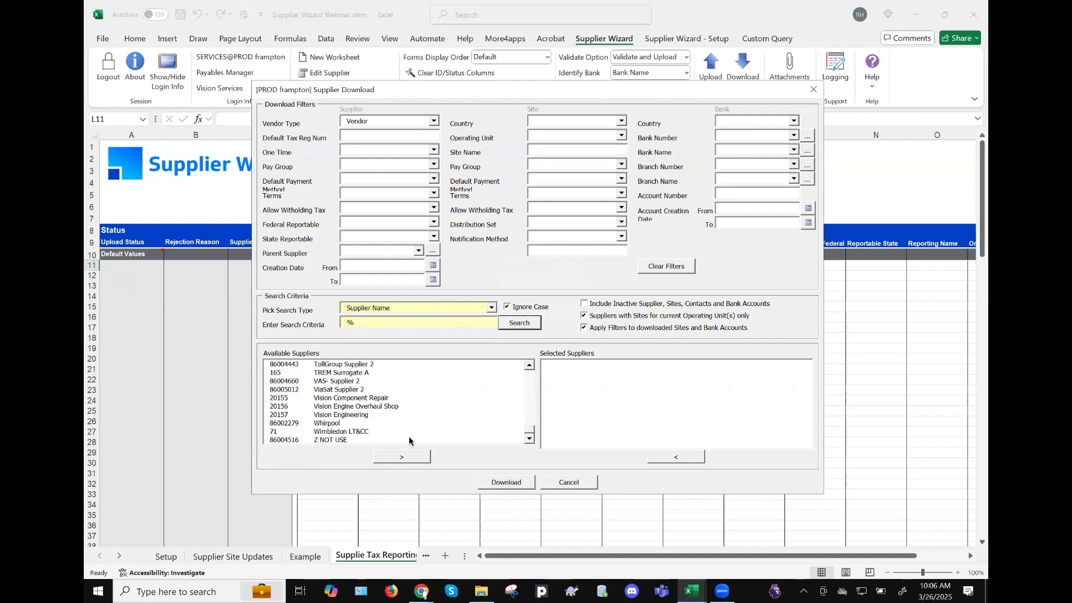
left_click(385, 441, "shift")
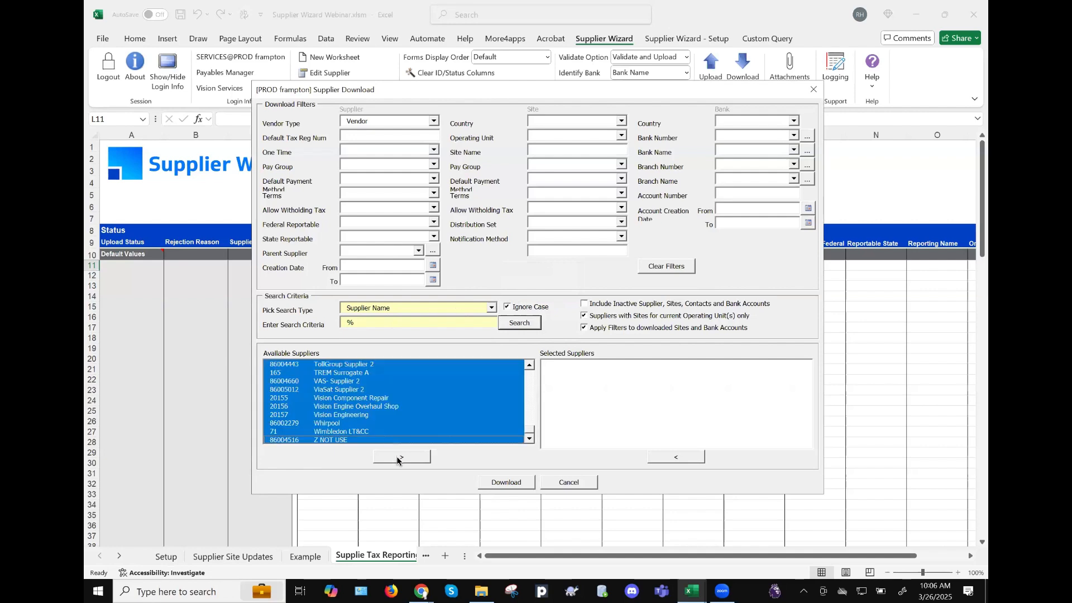
left_click(400, 456)
left_click(519, 483)
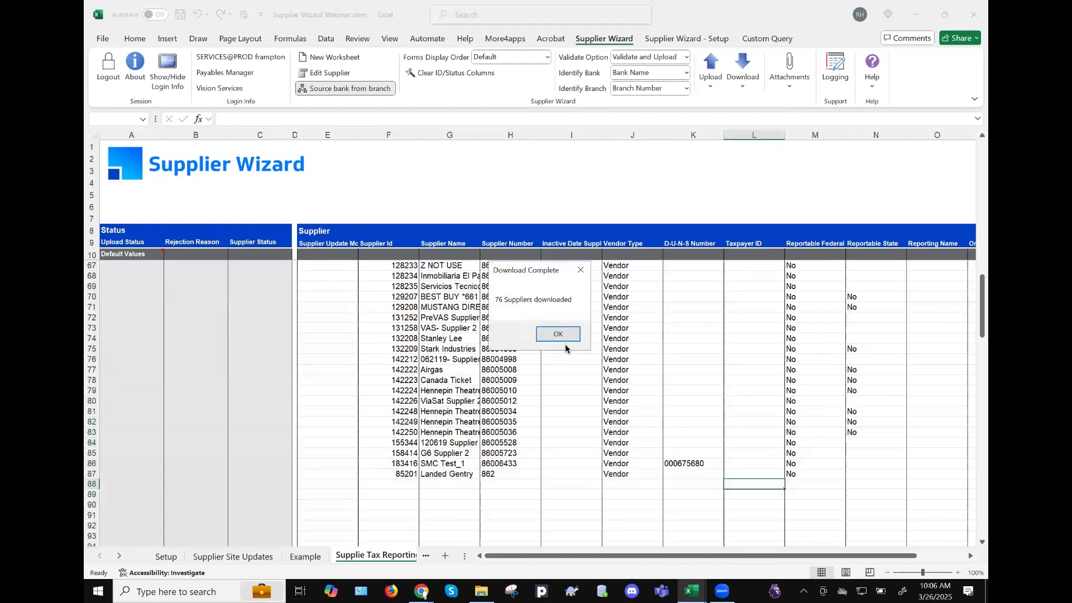
- Close the Download Complete message and browse the downloaded supplier rows and columns
left_click(560, 336)
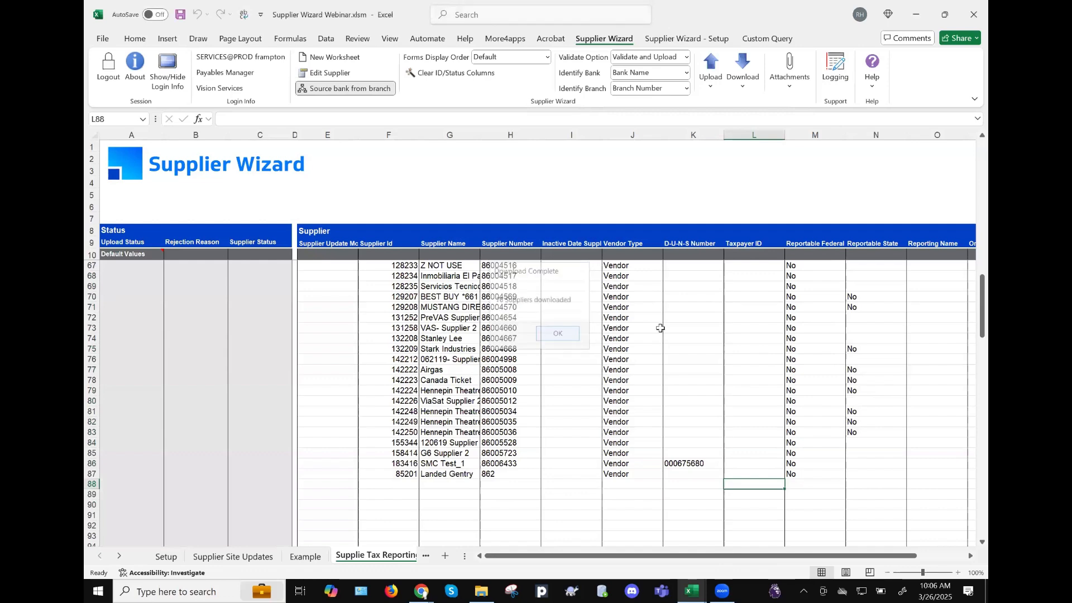
scroll(574, 307, "up", 8)
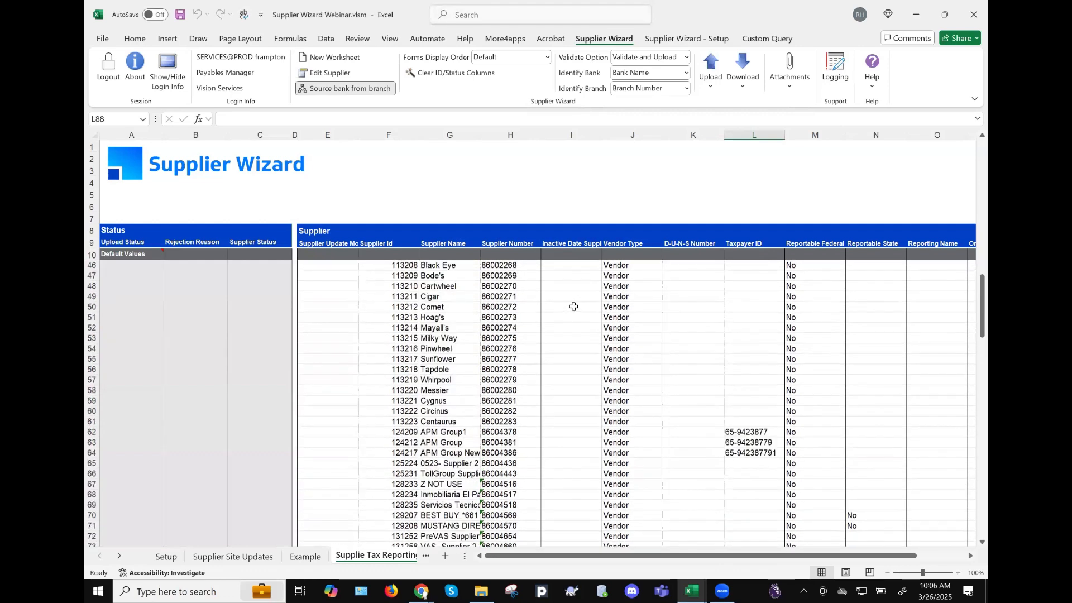
scroll(574, 307, "up", 7)
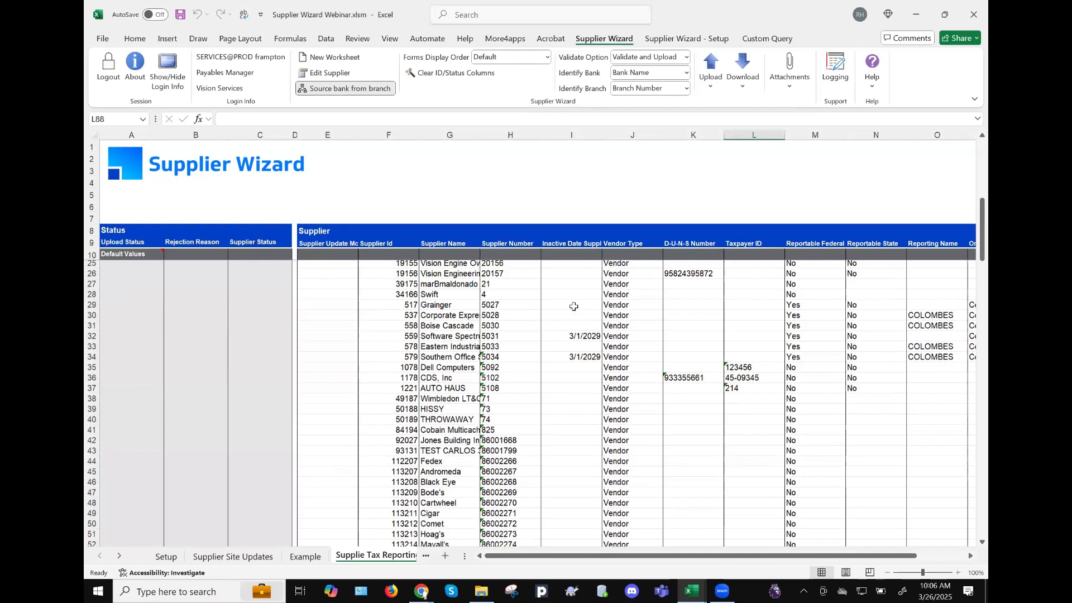
scroll(574, 306, "up", 2)
scroll(573, 307, "up", 2)
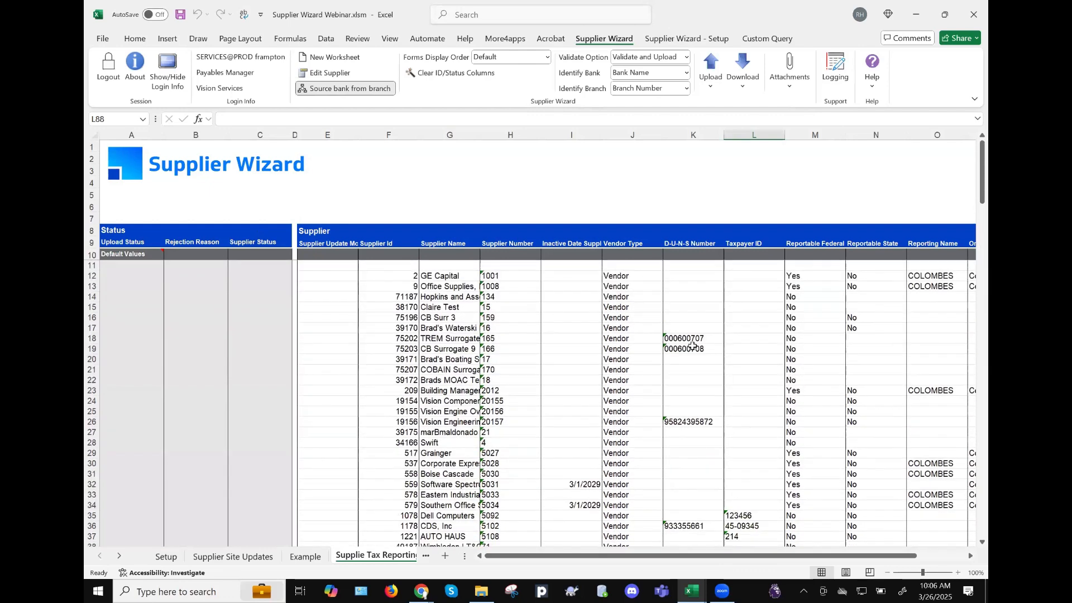
scroll(692, 346, "right", 5)
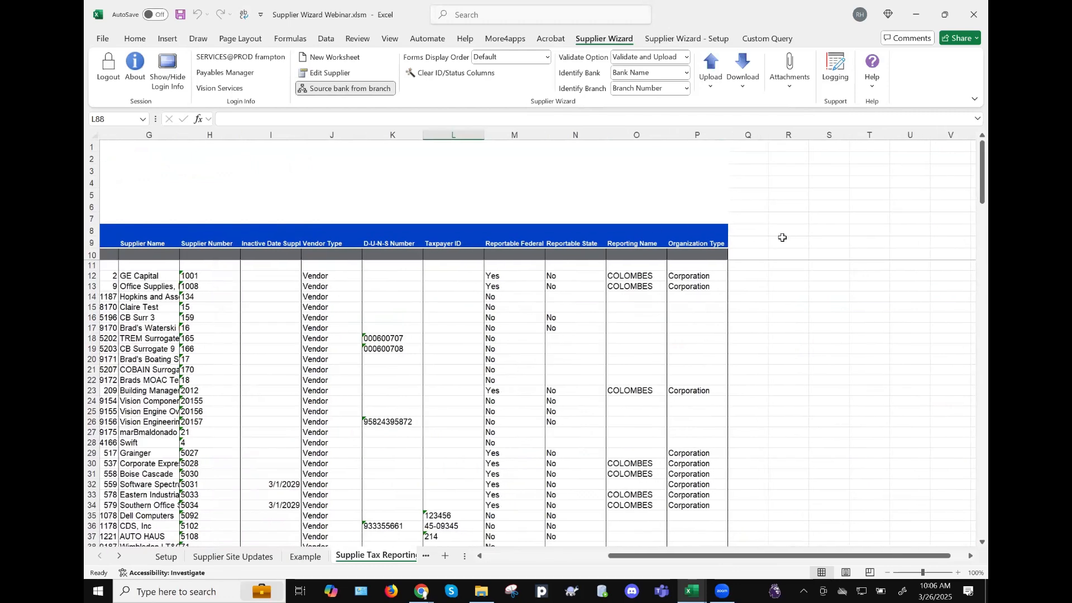
scroll(440, 359, "left", 5)
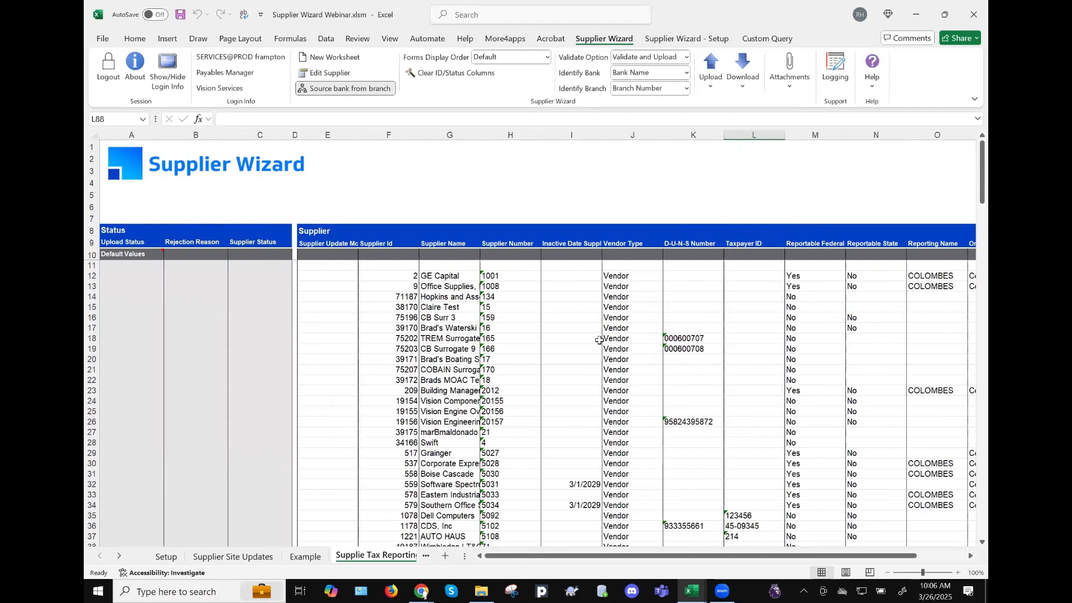
scroll(597, 338, "right", 4)
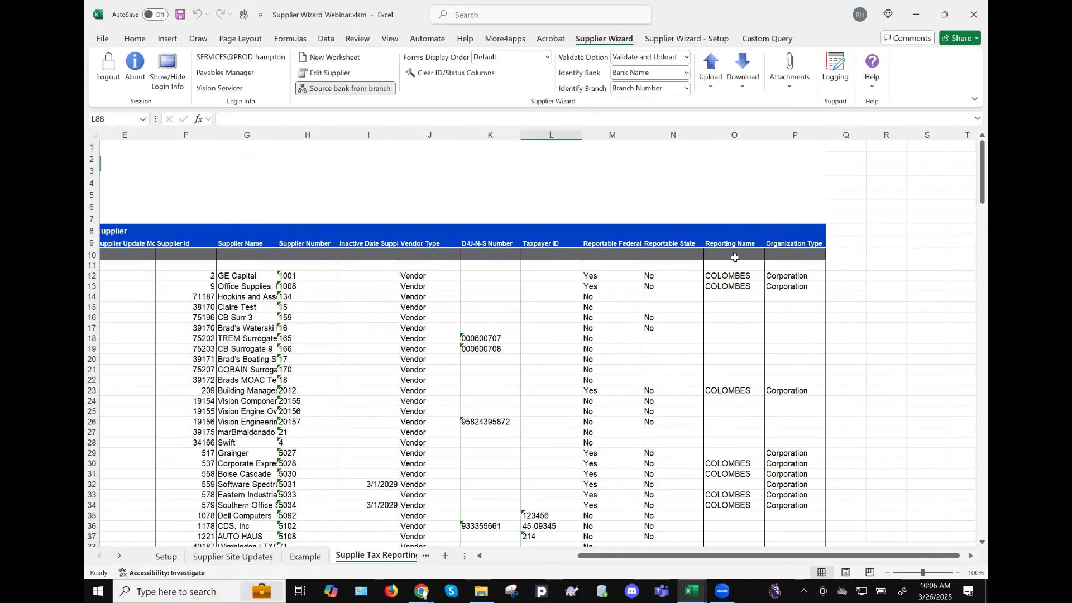
scroll(524, 279, "left", 3)
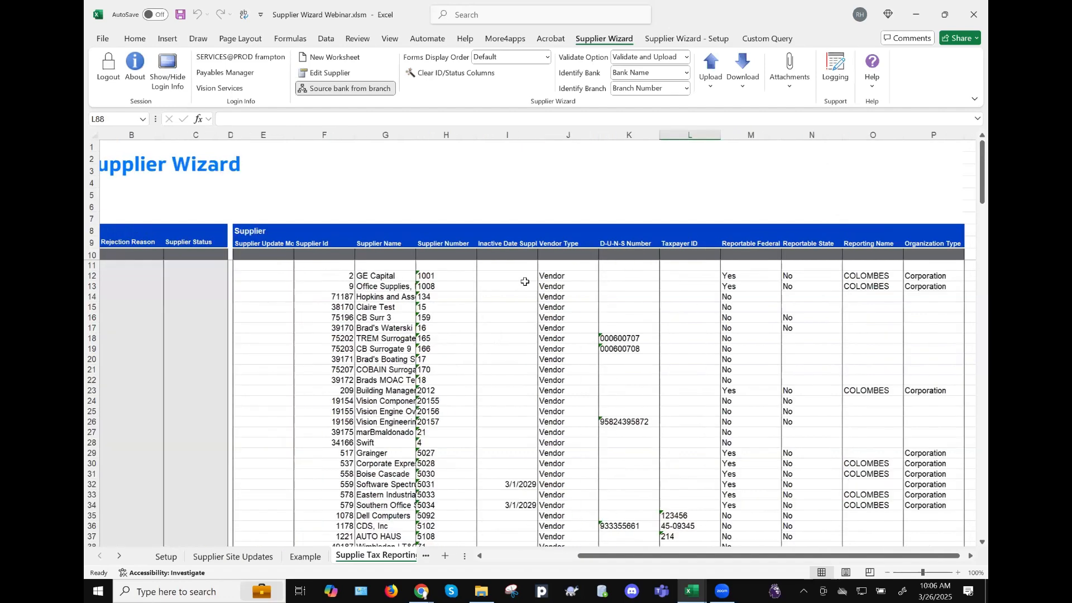
- Select the supplier table from the Upload Status header in A9 down to its last row
left_click(784, 318)
scroll(784, 317, "down", 4)
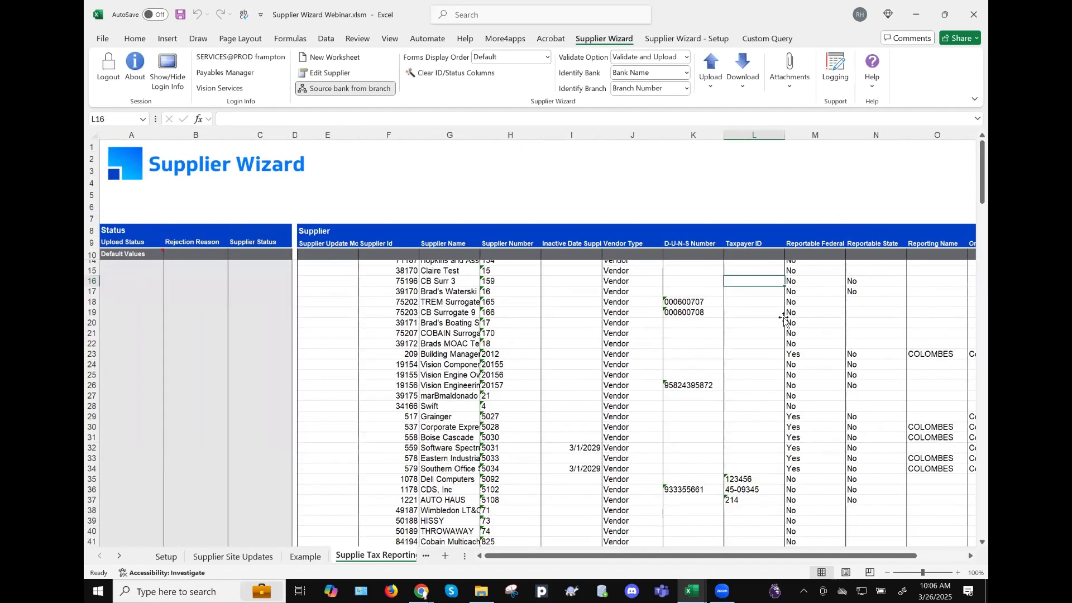
scroll(784, 318, "up", 2)
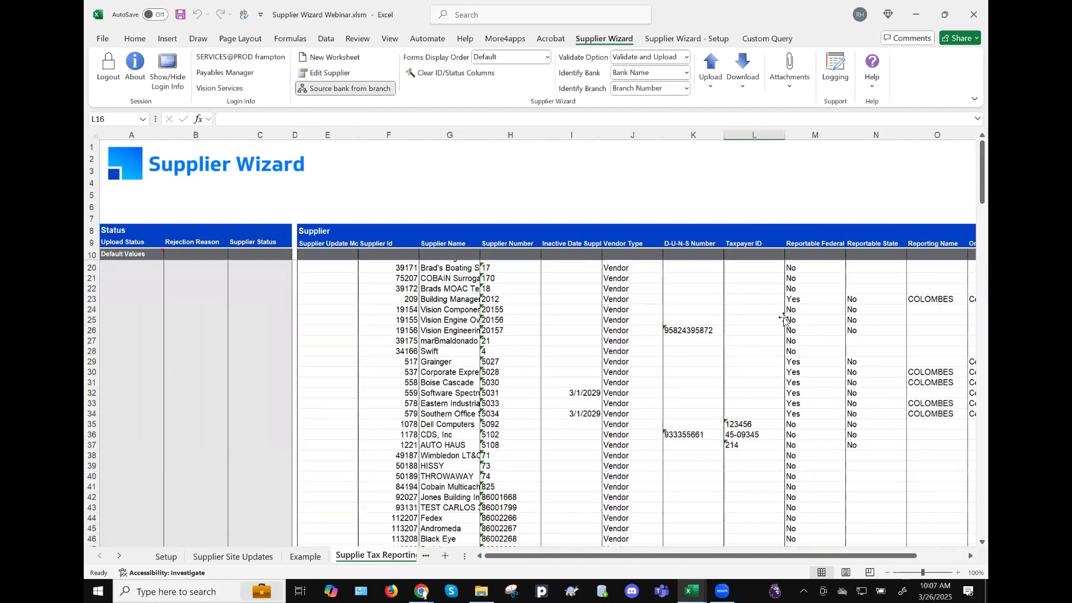
scroll(784, 318, "down", 2)
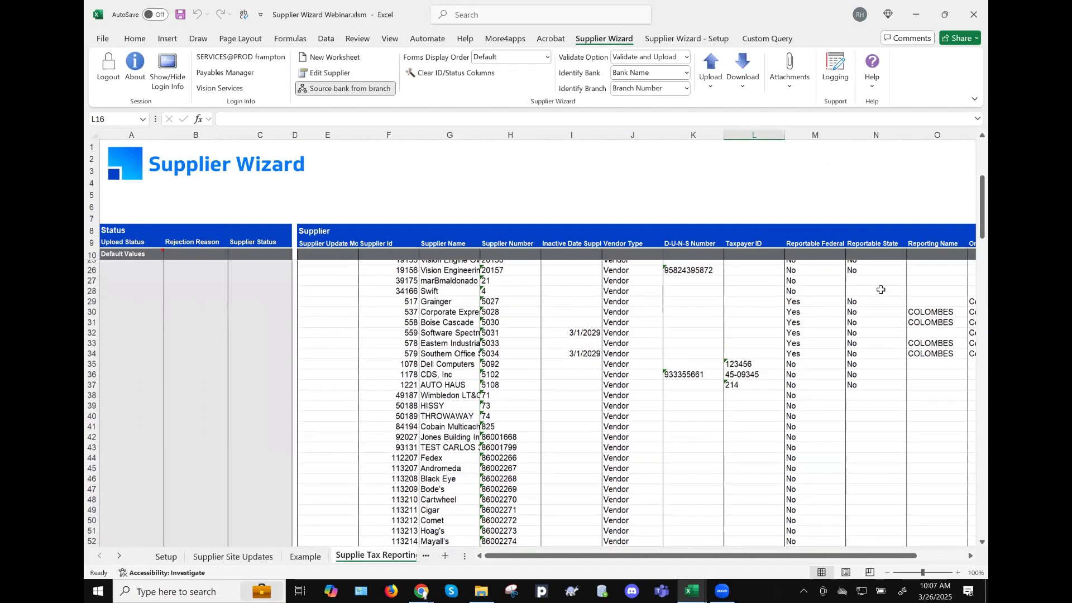
scroll(798, 366, "up", 5)
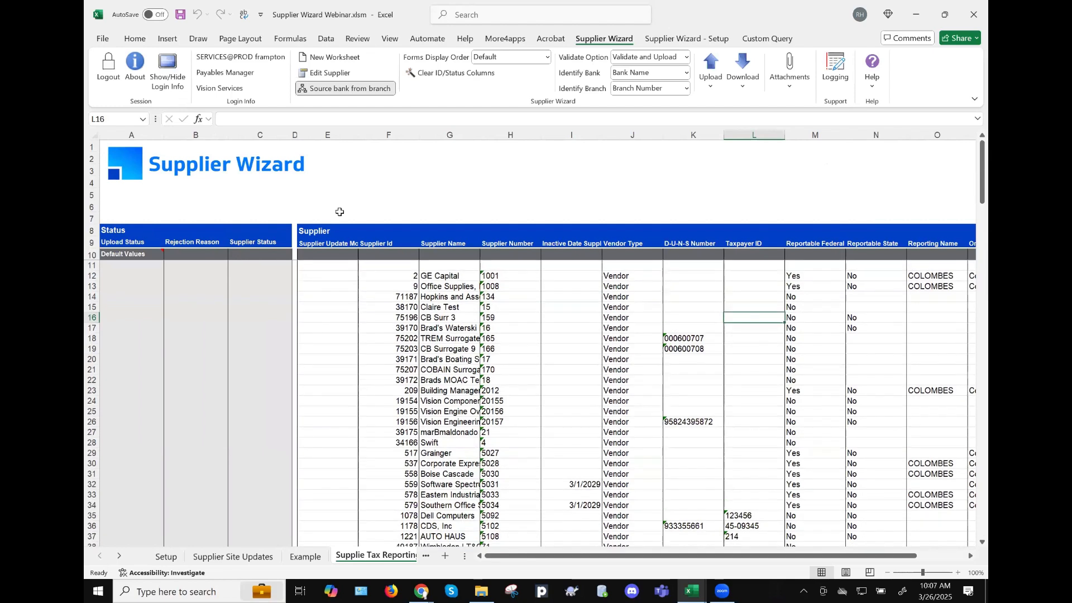
left_click(121, 241)
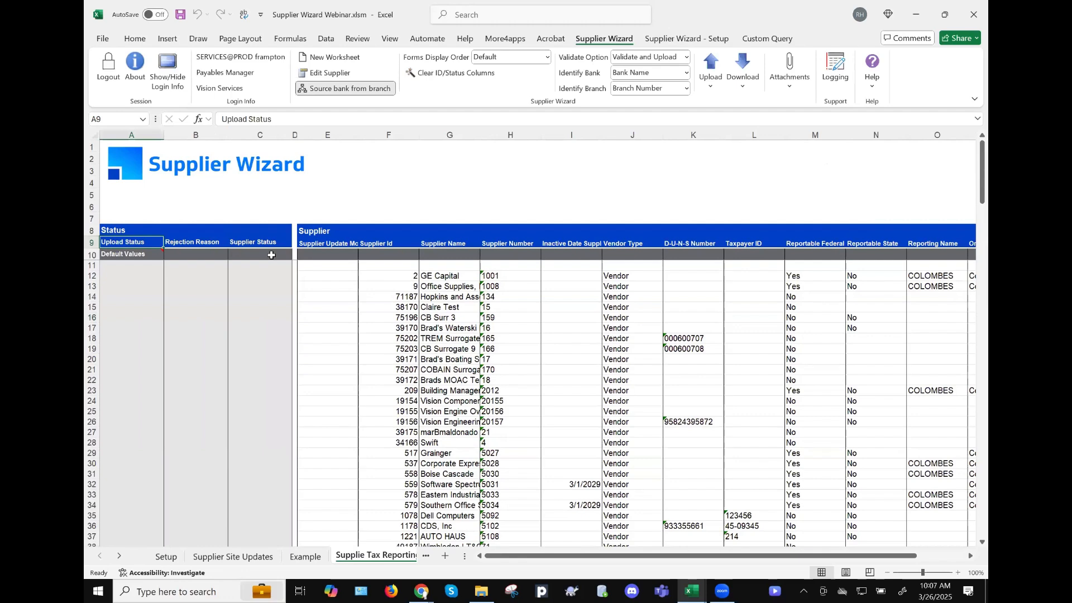
key("ctrl+shift+End")
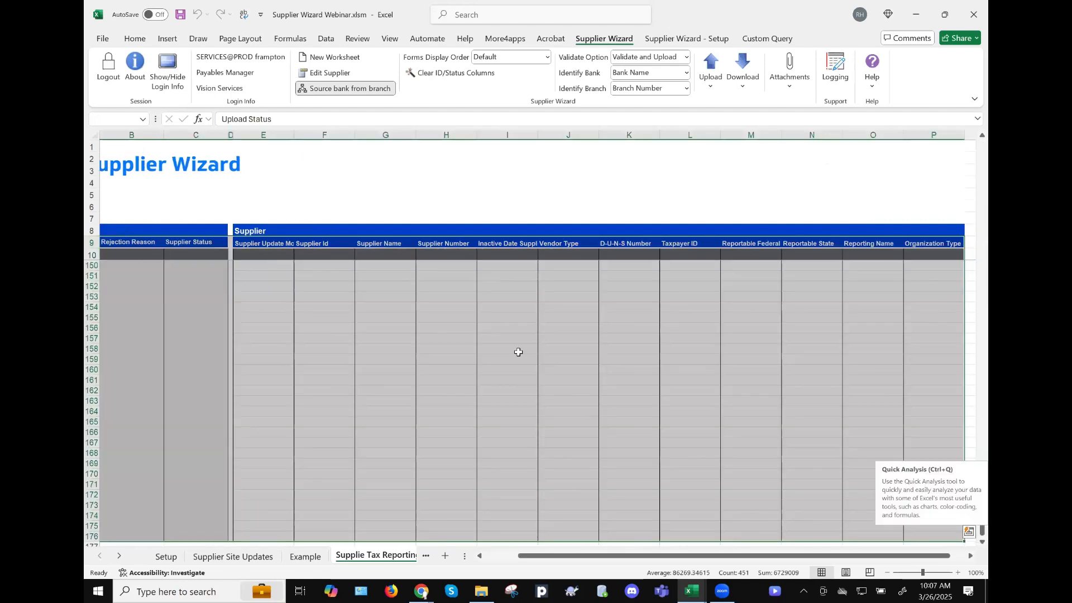
- Turn on Data filtering and filter Taxpayer ID to (Blanks) only
left_click(324, 39)
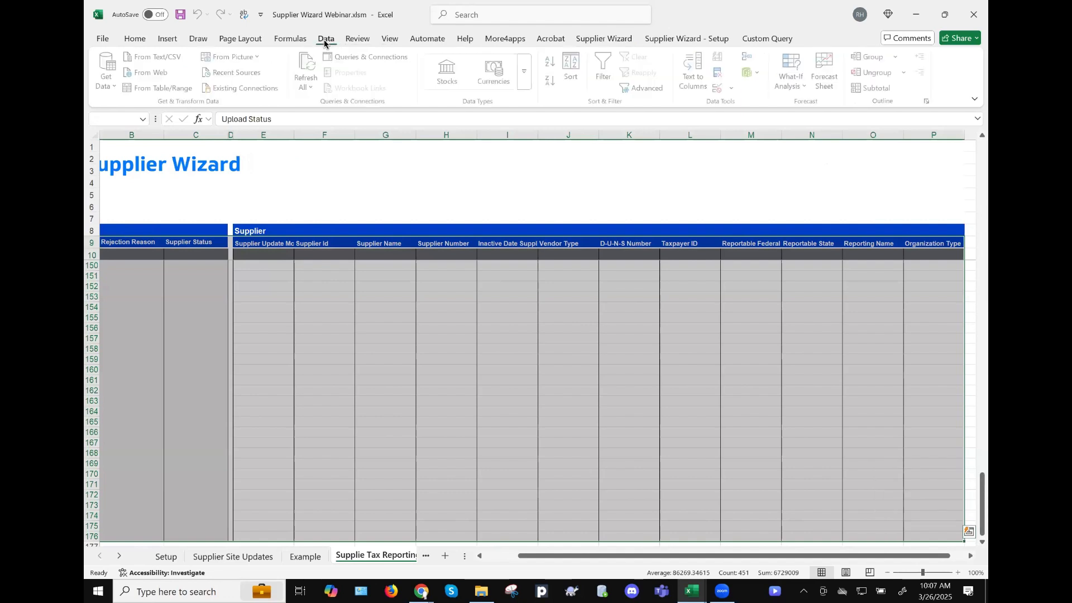
left_click(602, 64)
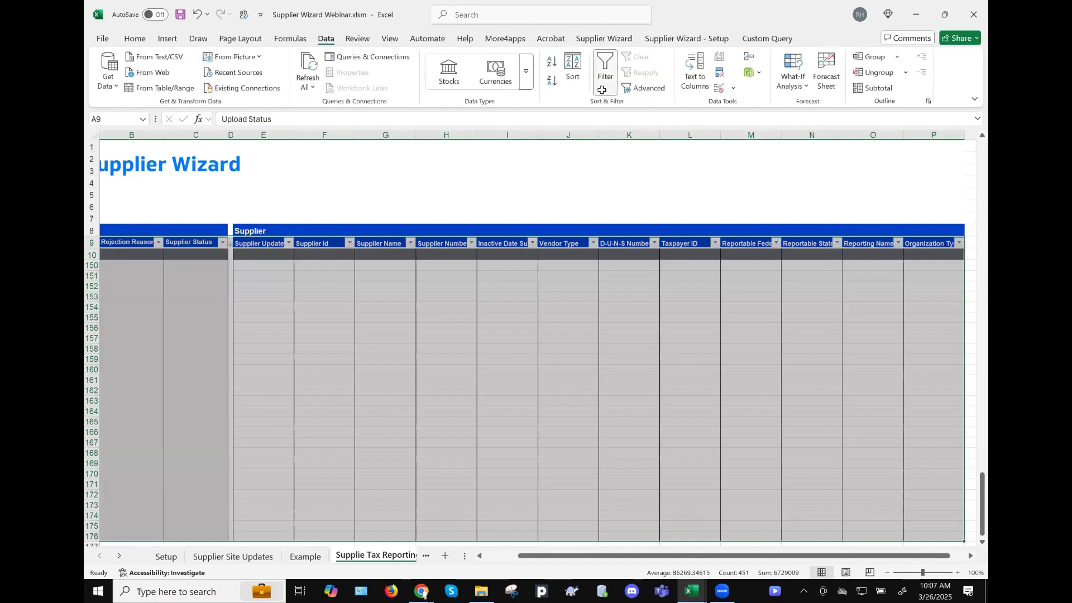
scroll(811, 328, "right", 5)
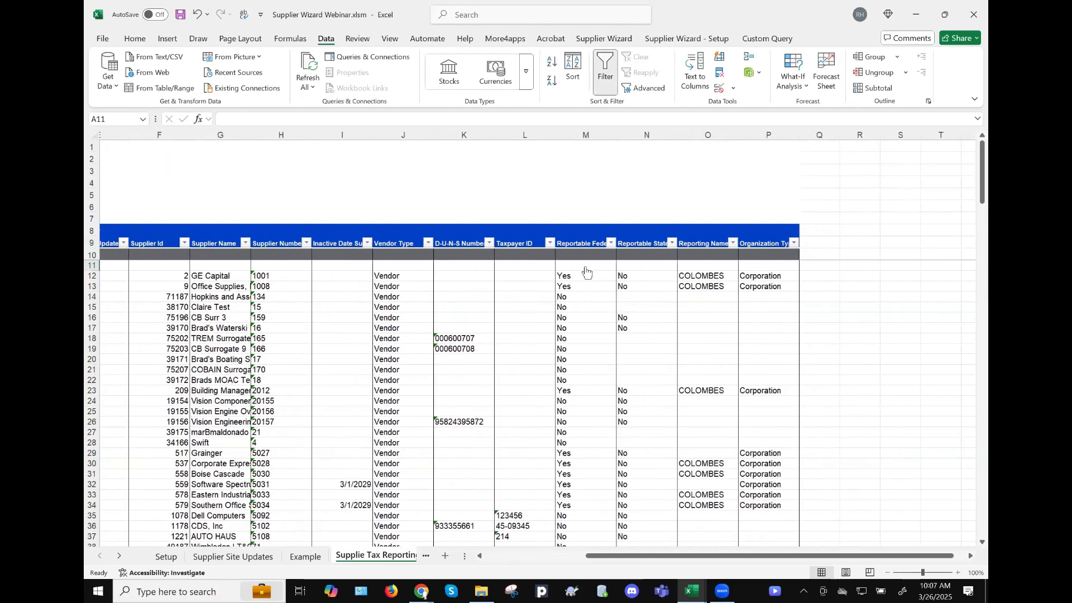
left_click(550, 243)
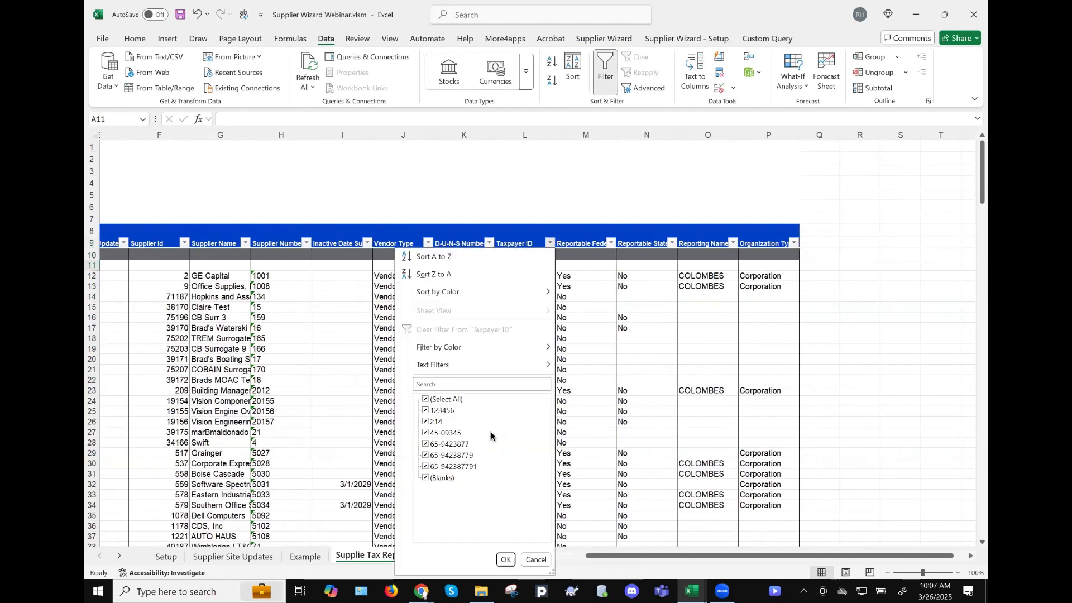
left_click(444, 400)
left_click(433, 479)
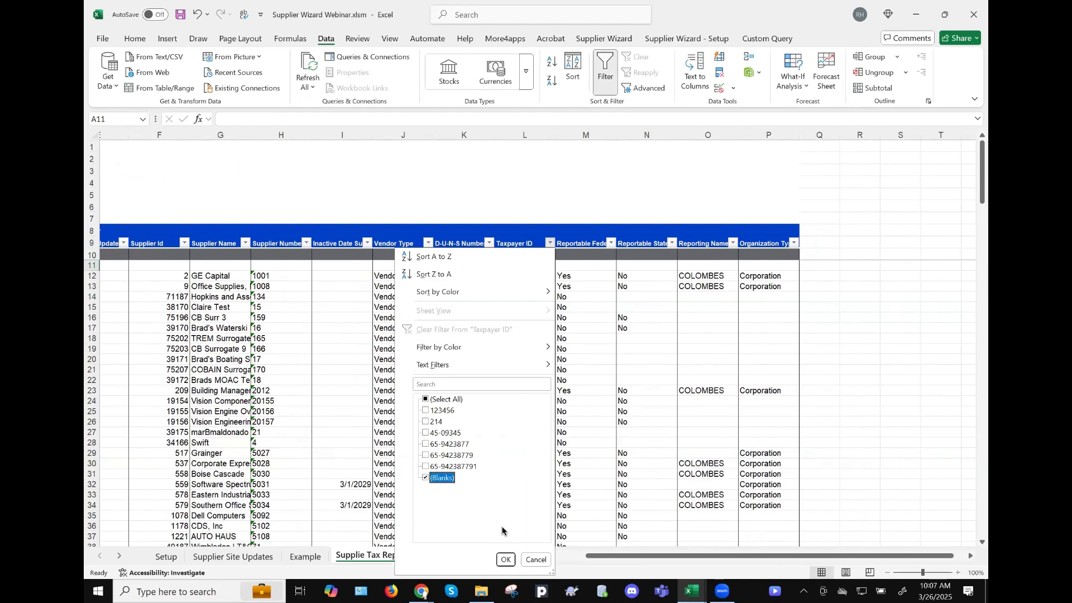
left_click(506, 560)
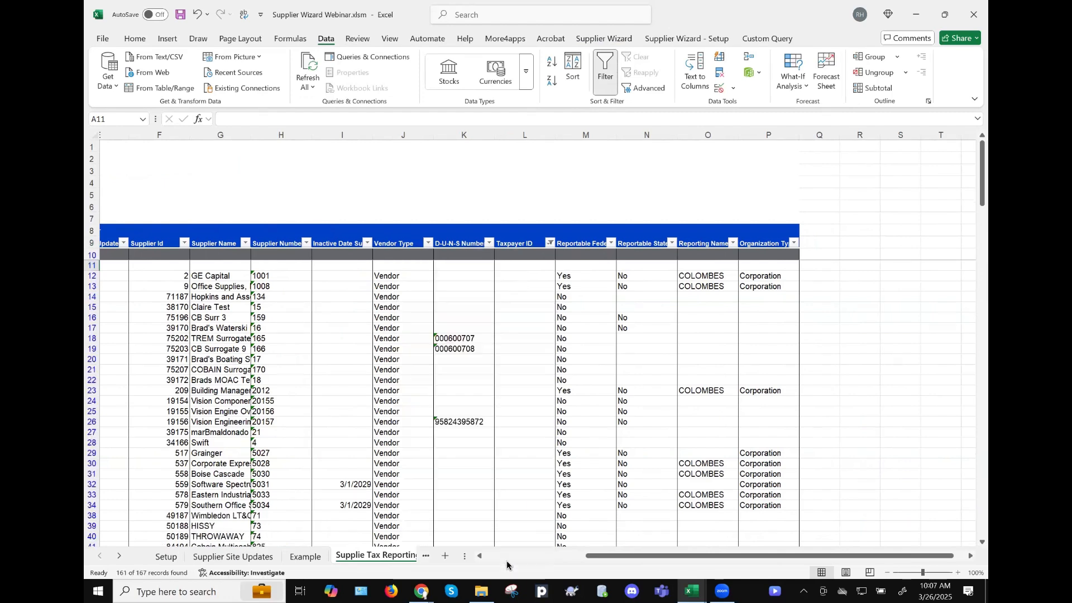
left_click(533, 297)
- Filter Reportable Federal to Yes, leaving 9 of 167 rows, and select GE Capital's Taxpayer ID
scroll(512, 335, "left", 2)
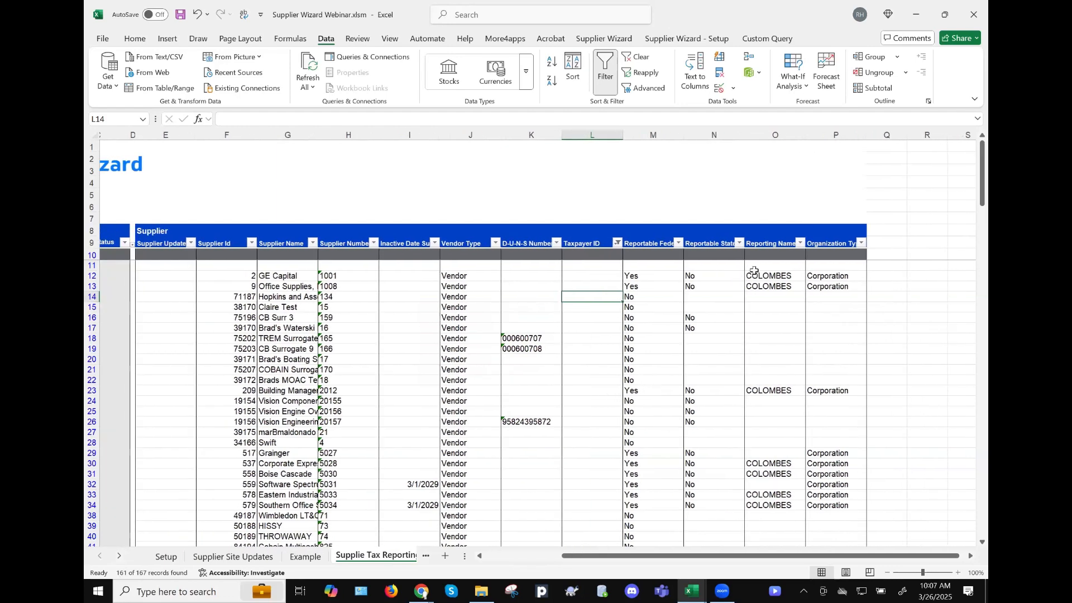
left_click(678, 243)
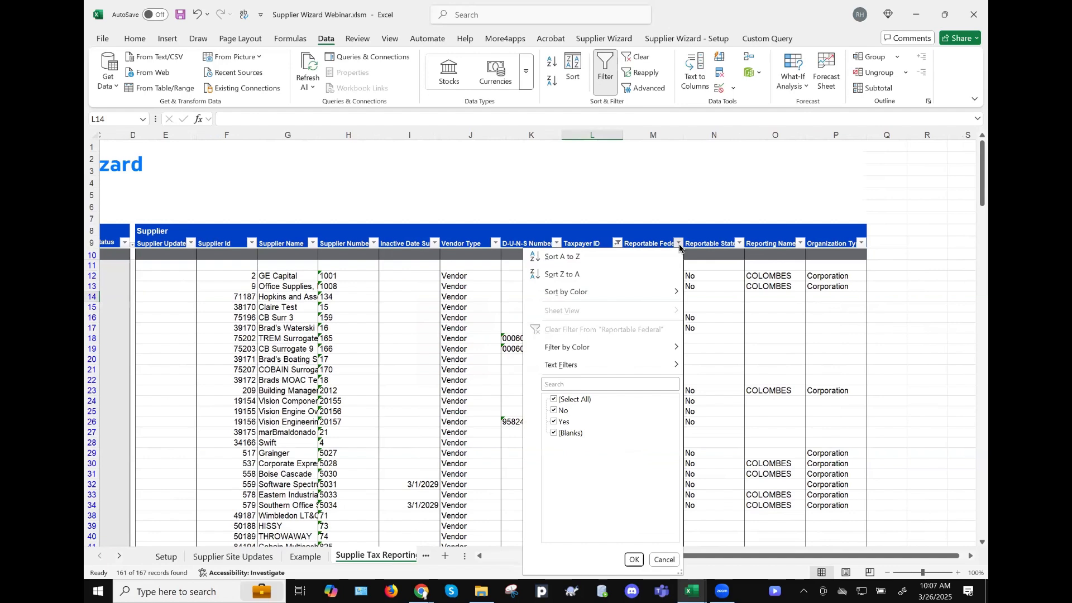
left_click(586, 400)
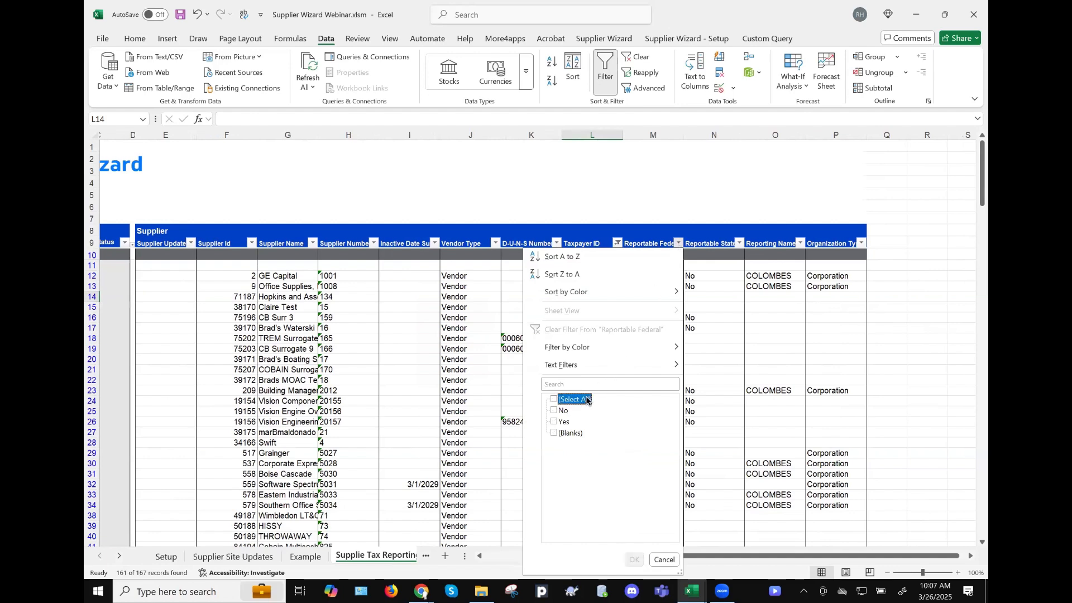
left_click(558, 423)
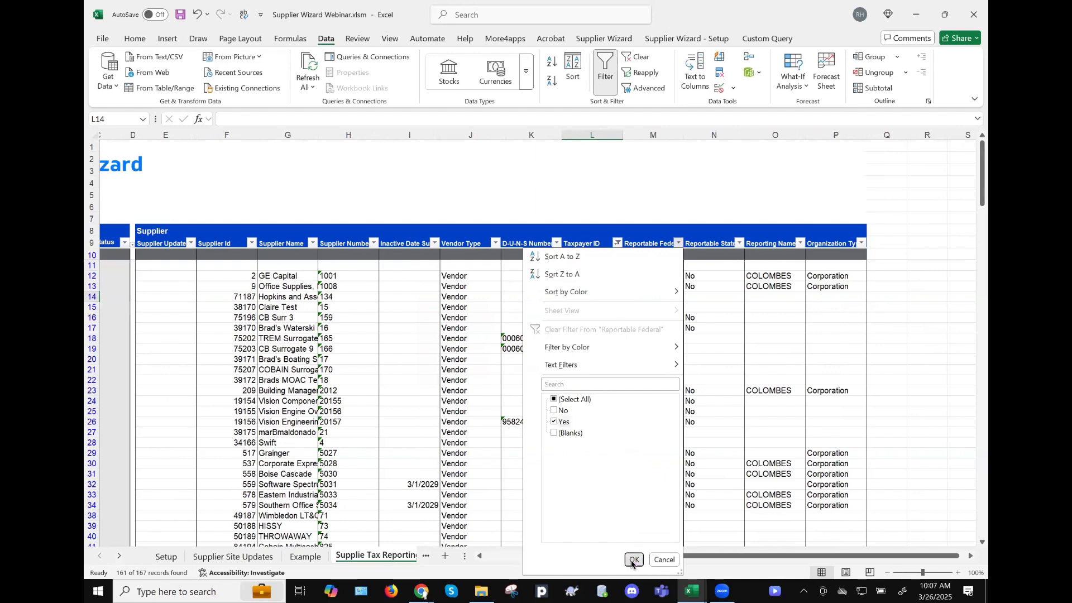
left_click(633, 559)
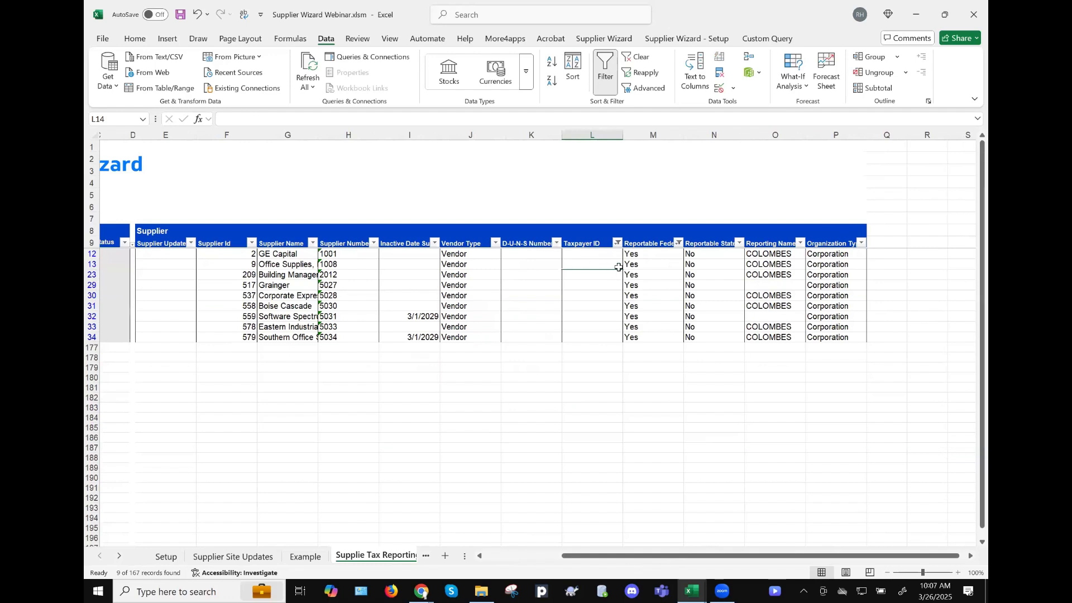
left_click(592, 255)
scroll(588, 309, "left", 3)
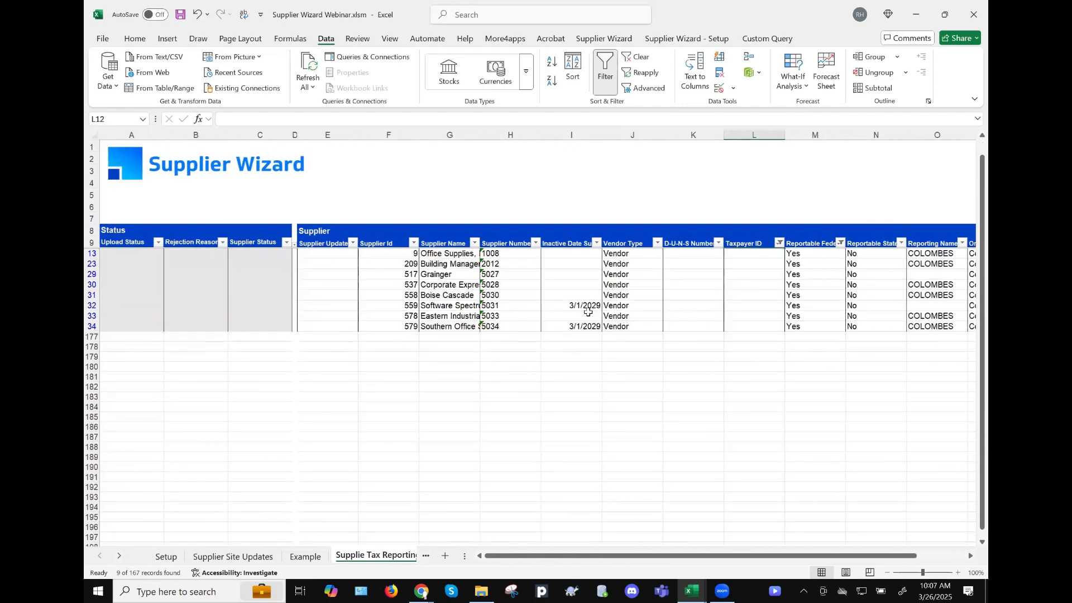
scroll(588, 312, "up", 1)
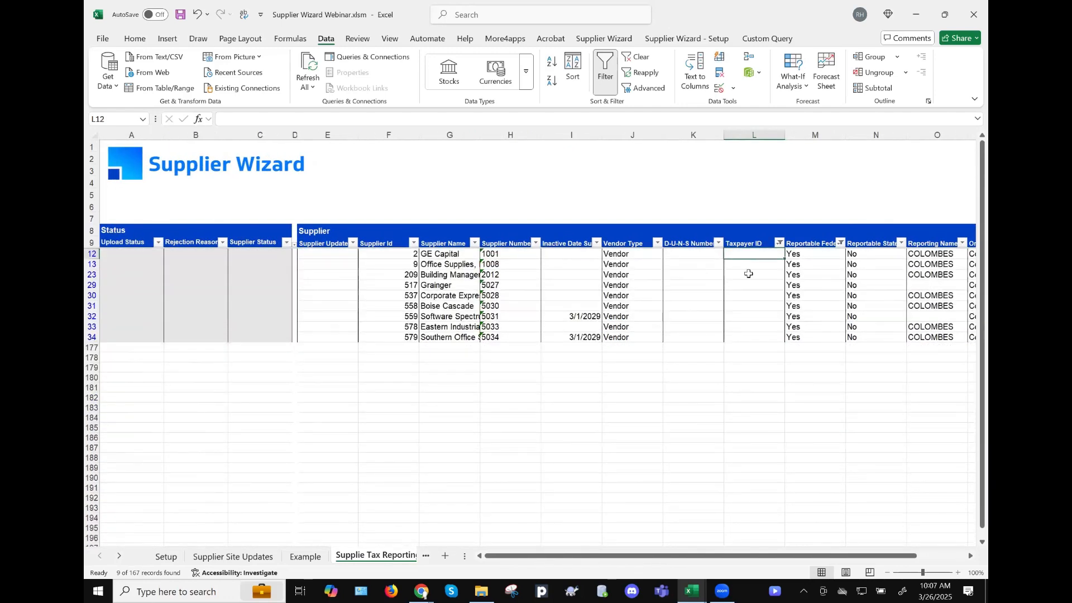
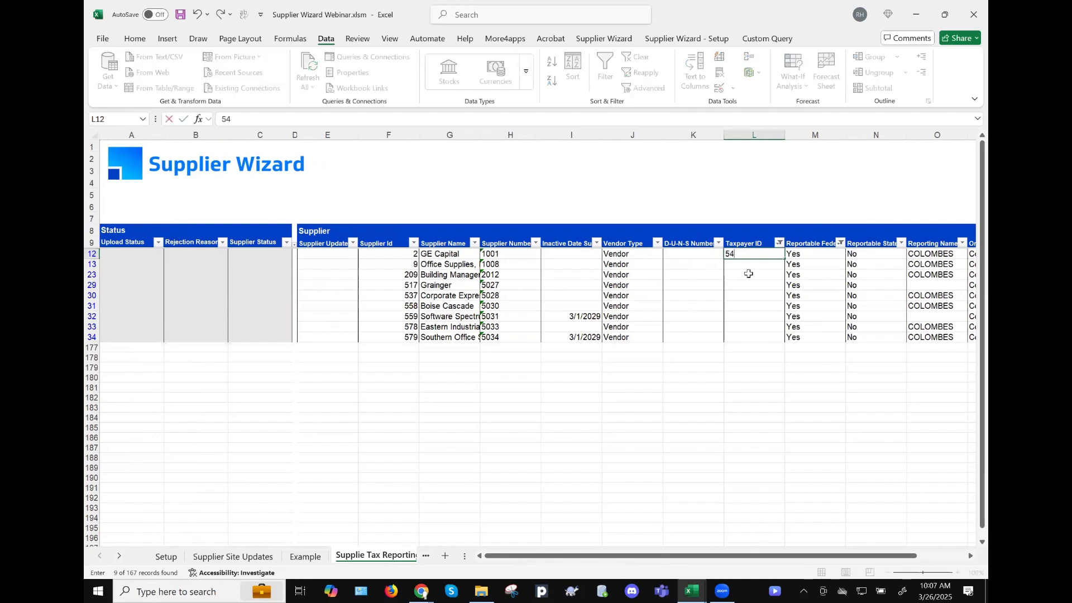
key("Return")
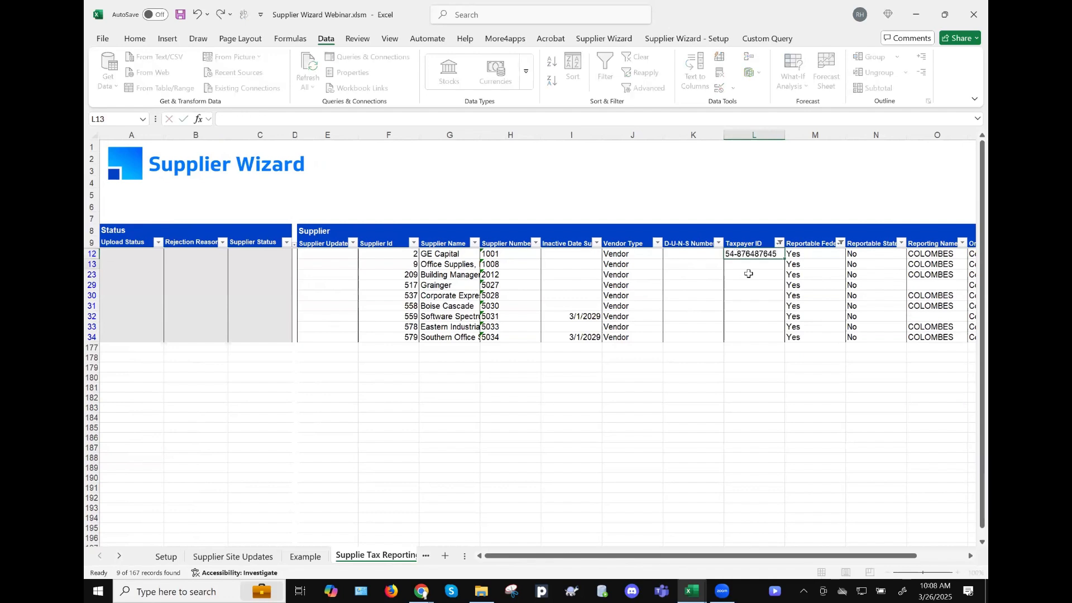
key("Up")
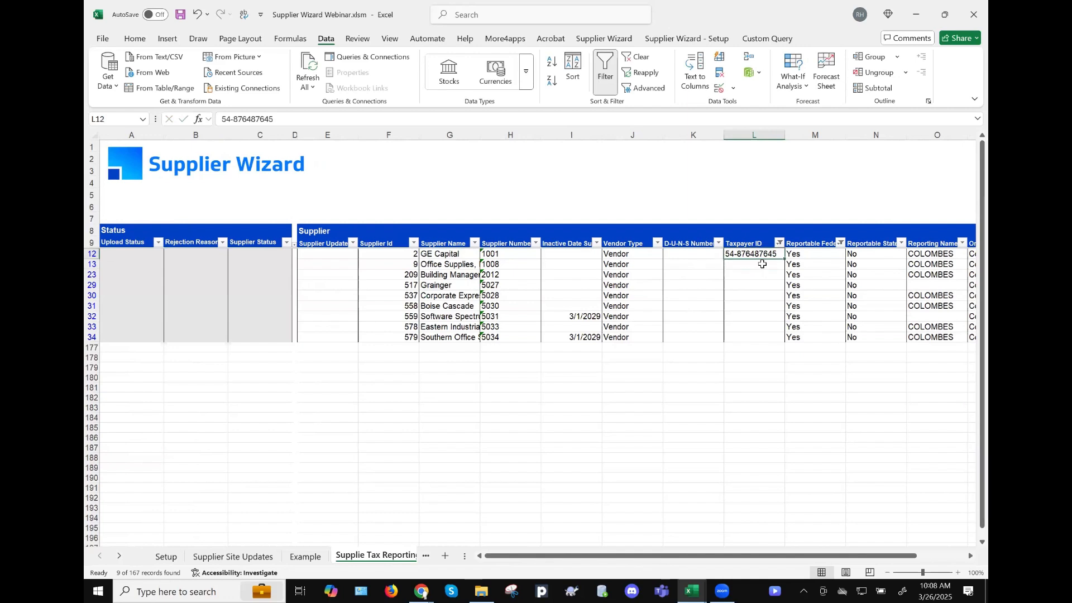
left_click_drag(785, 257, 780, 317)
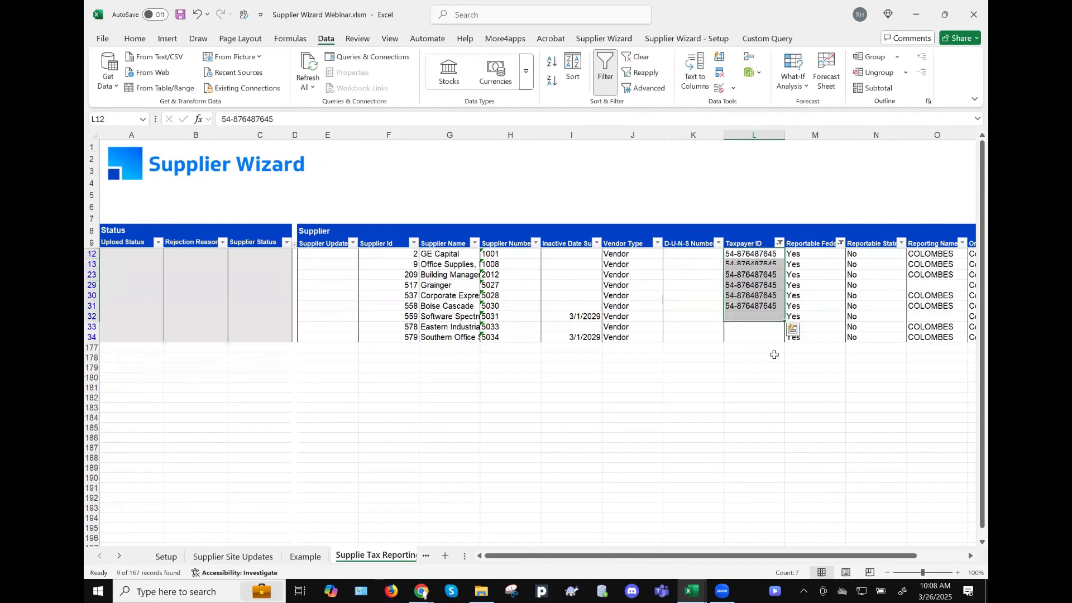
left_click(765, 266)
key("ctrl+shift+Down")
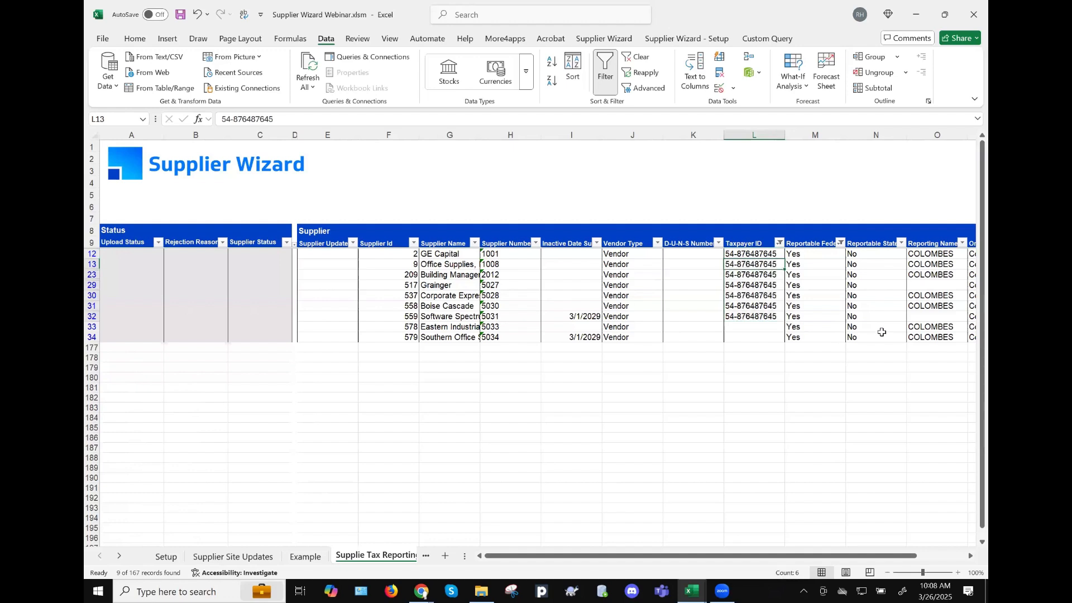
key("Delete")
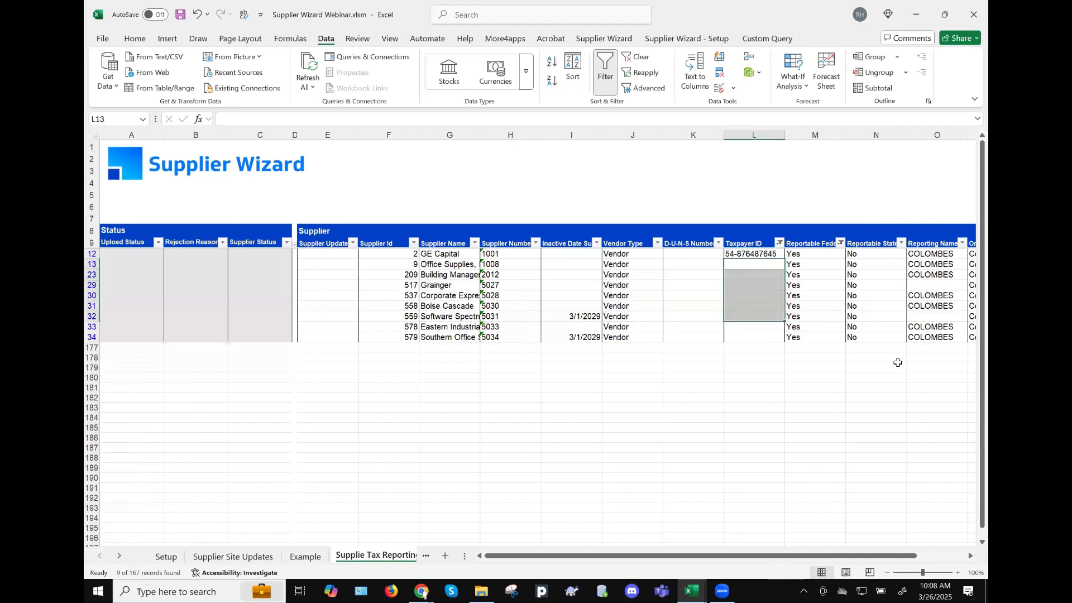
- Give Office Supplies the next consecutive Taxpayer ID after GE Capital's
key("Up")
key("ctrl+c")
key("Down")
key("ctrl+v")
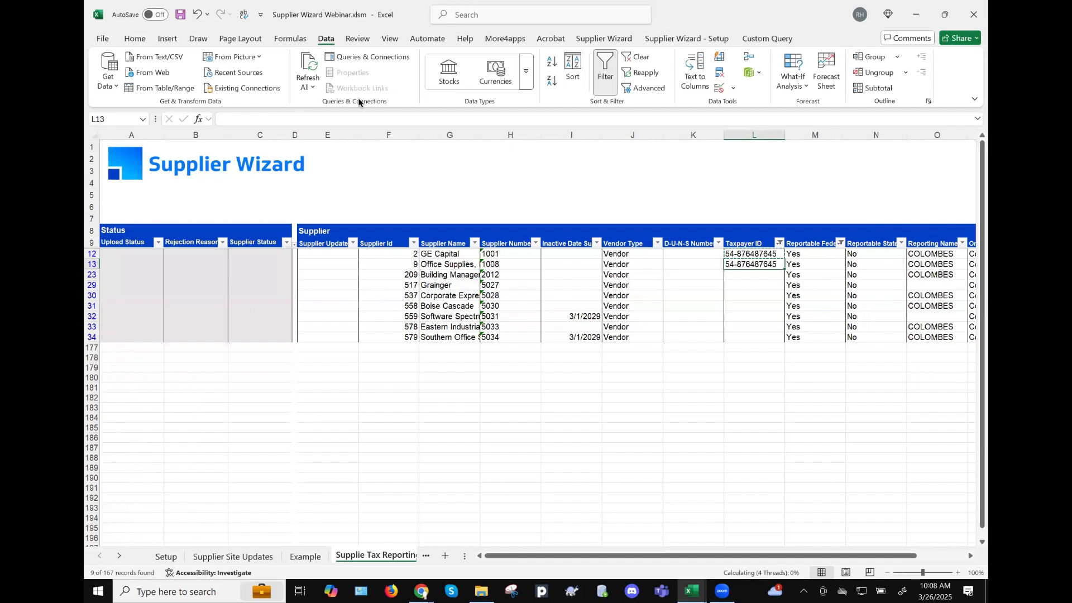
left_click(343, 117)
key("BackSpace")
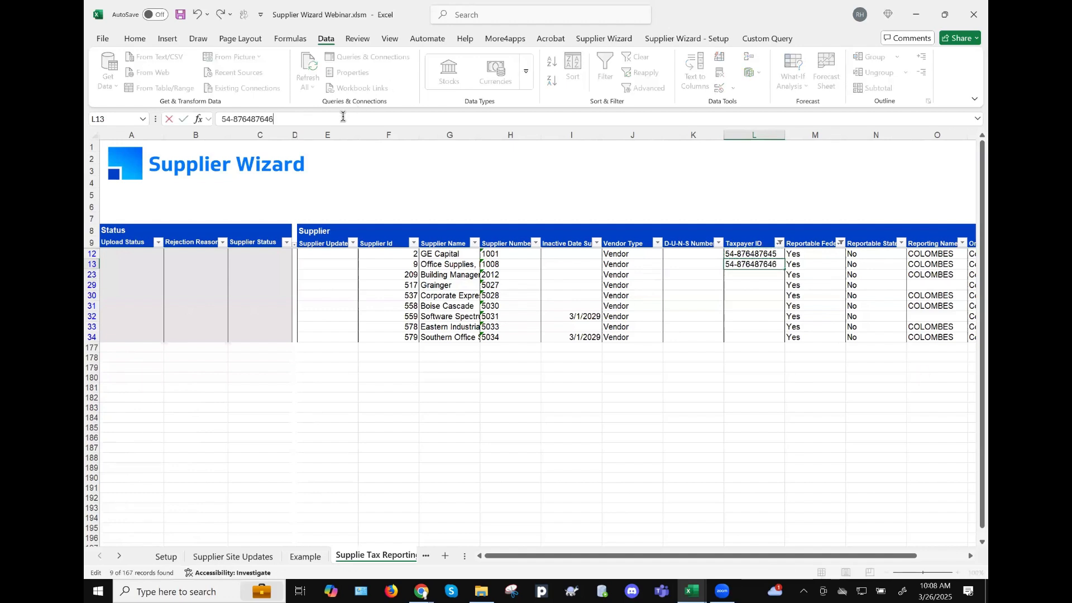
key("Return")
- Give Building Management the following consecutive Taxpayer ID, undoing the fill-down attempt
key("Up")
key("Up")
key("shift+Down")
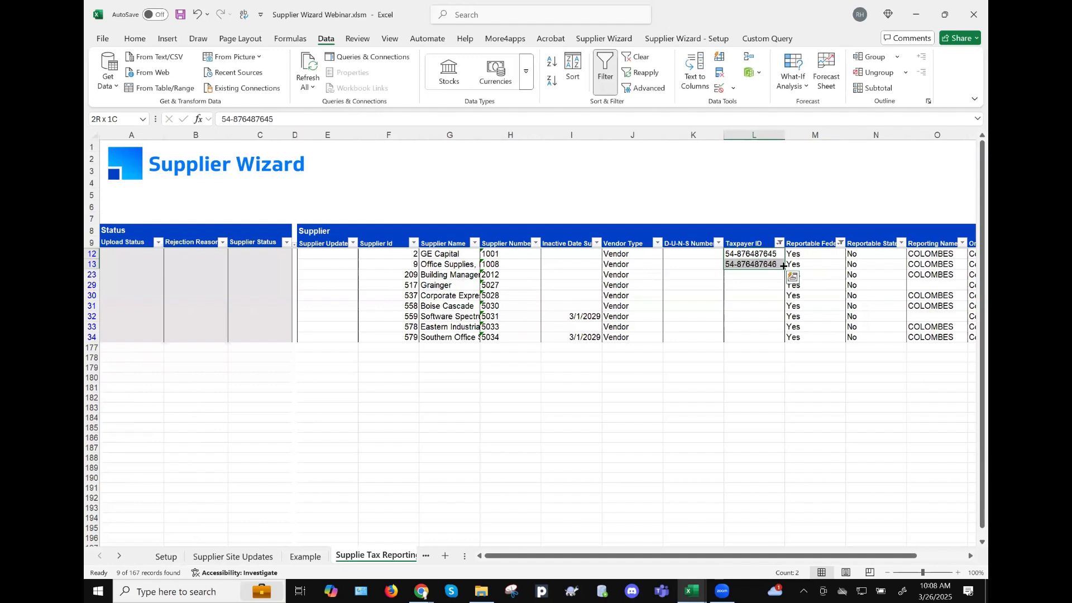
left_click_drag(784, 313, 784, 339)
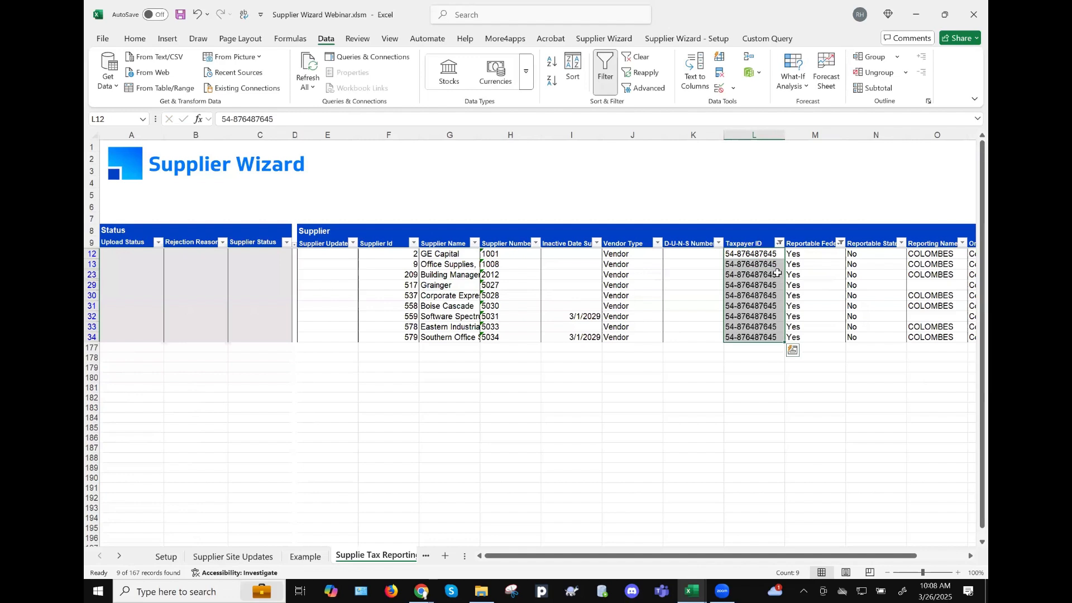
key("ctrl+z")
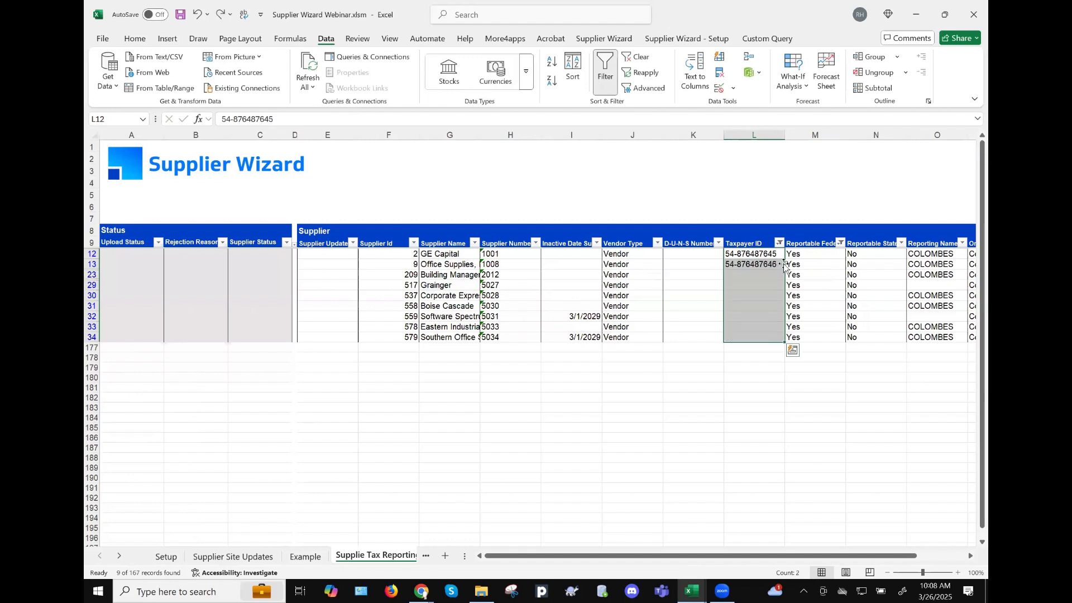
left_click(783, 264)
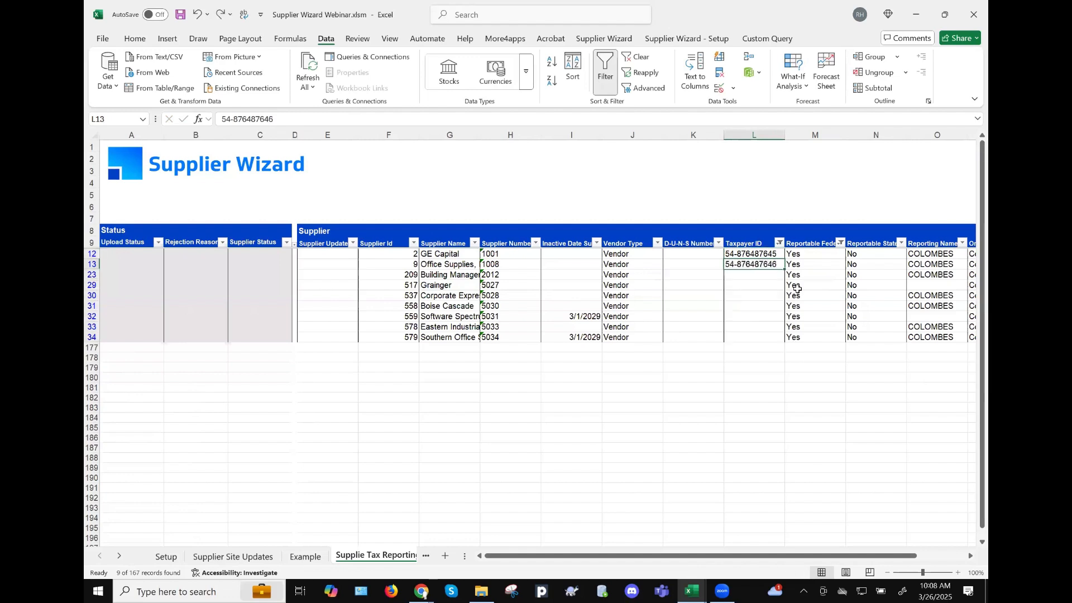
key("ctrl+c")
key("Down")
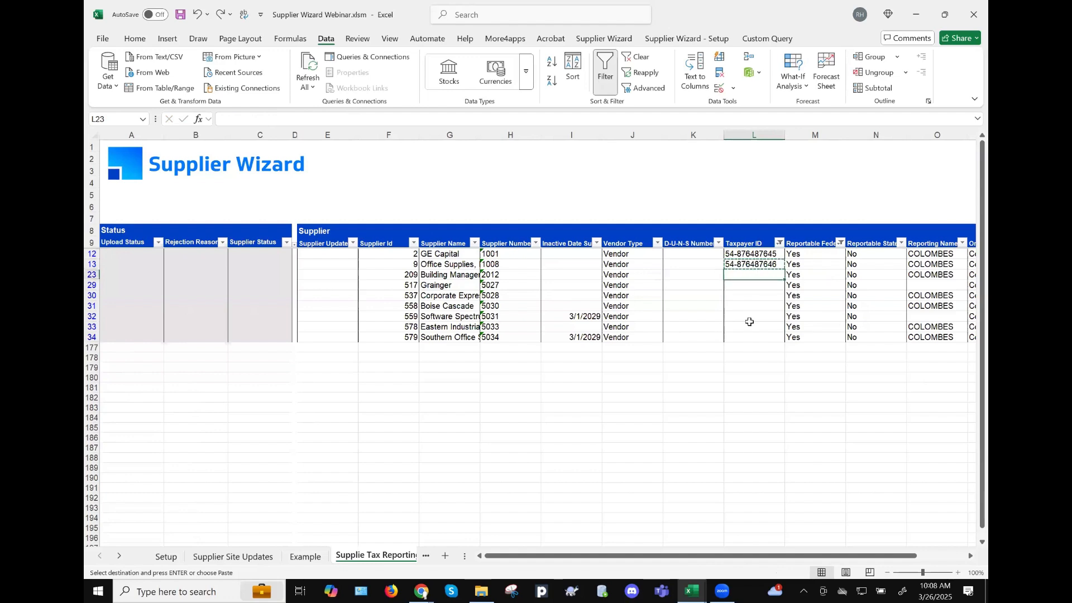
key("ctrl+v")
left_click(280, 114)
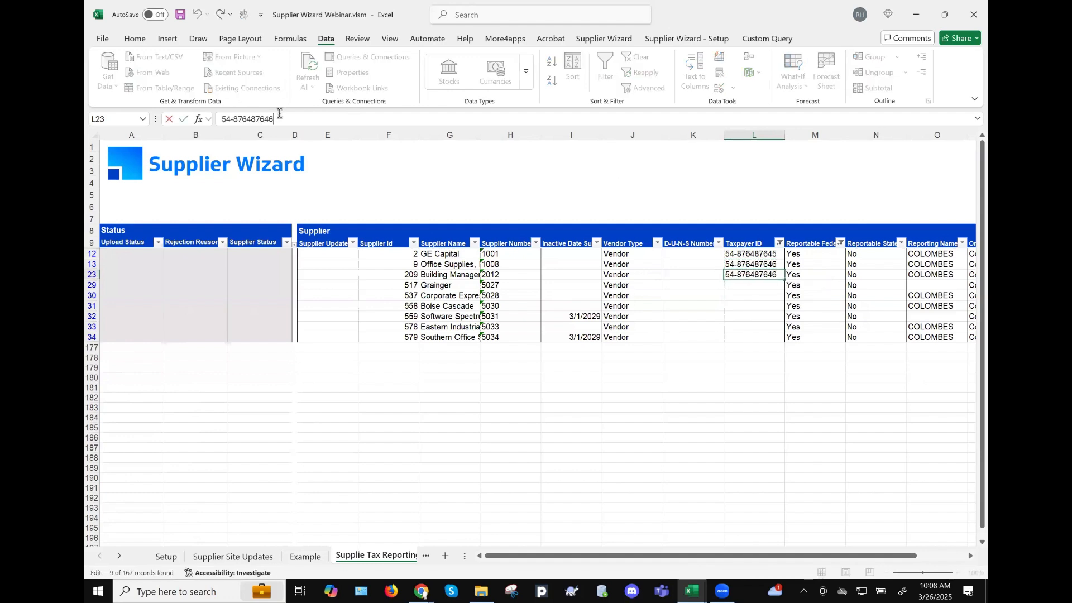
key("BackSpace")
key("Return")
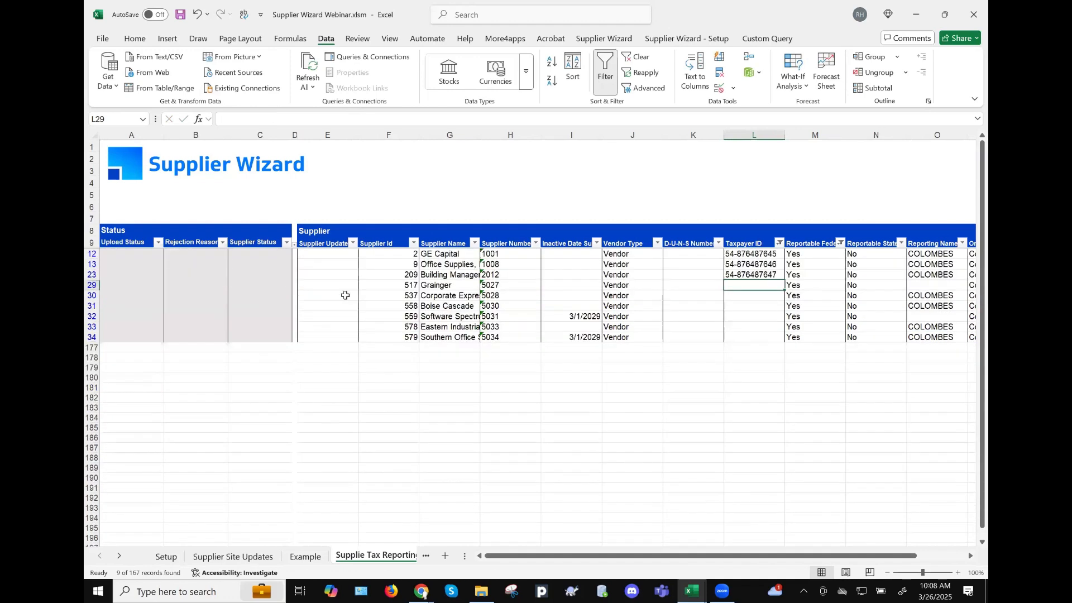
- Enter Update in E12 and paste it down column E through row 34
left_click(334, 256)
type("Update")
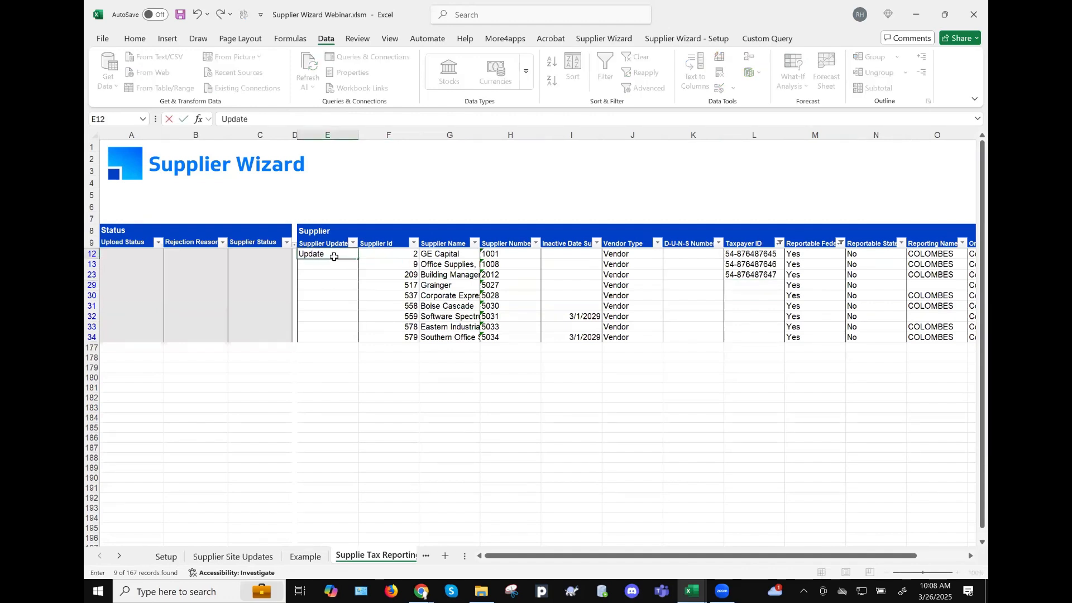
key("Return")
key("Up")
key("ctrl+c")
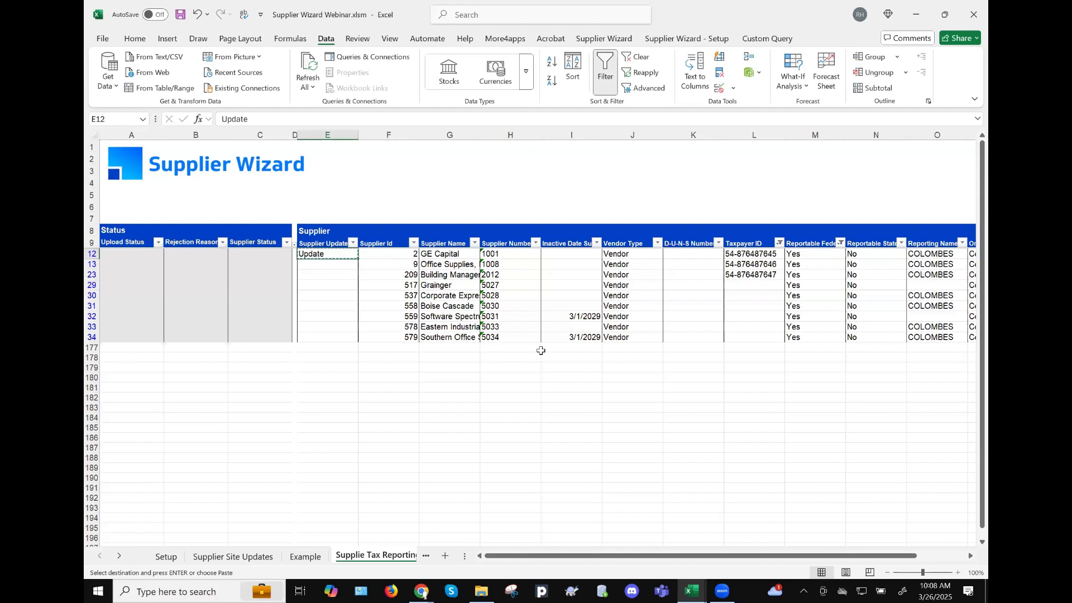
key("Down")
key("shift+Down")
key("shift+Down")
key("shift+Down")
key("shift+Down")
key("shift+Down")
key("shift+Down")
key("shift+Down")
key("ctrl+v")
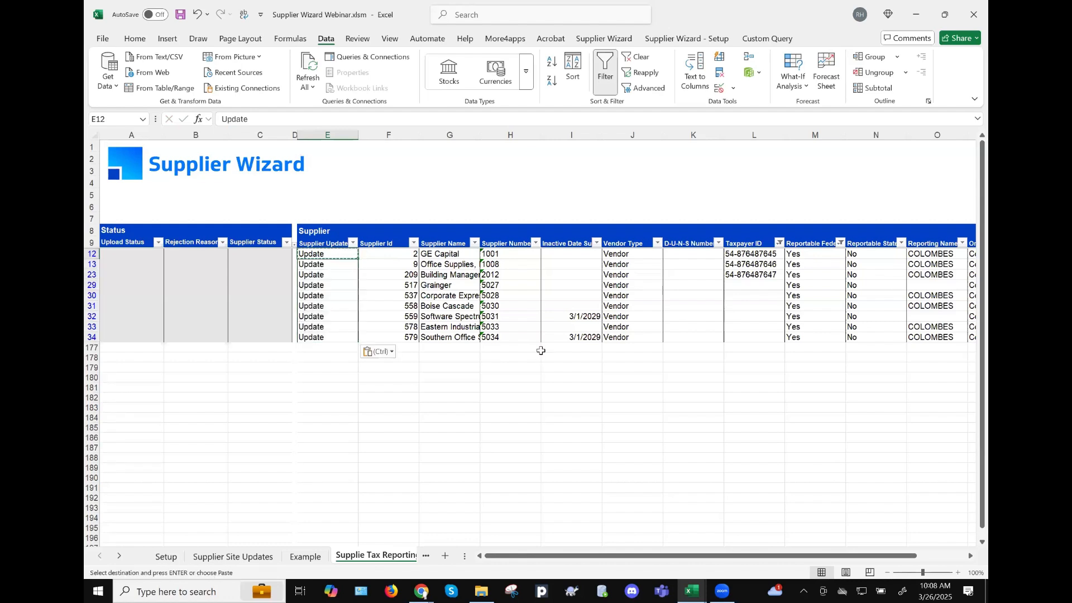
- Clear Update from E29:E34 and select E12 through E23
key("ctrl+shift+Down")
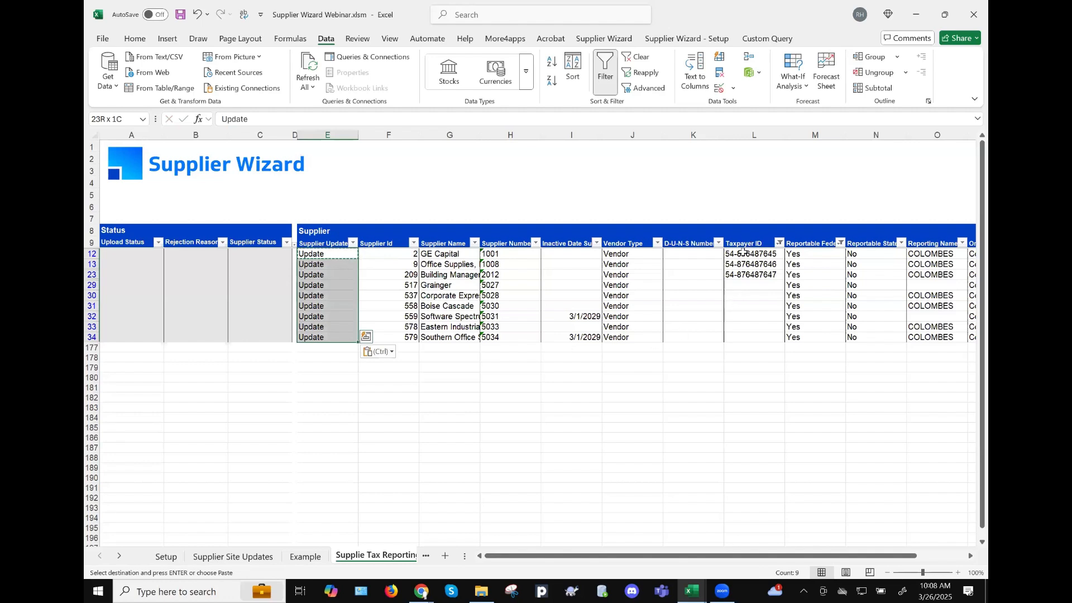
left_click(642, 283)
key("Left")
key("Left")
key("Left")
key("Left")
key("Left")
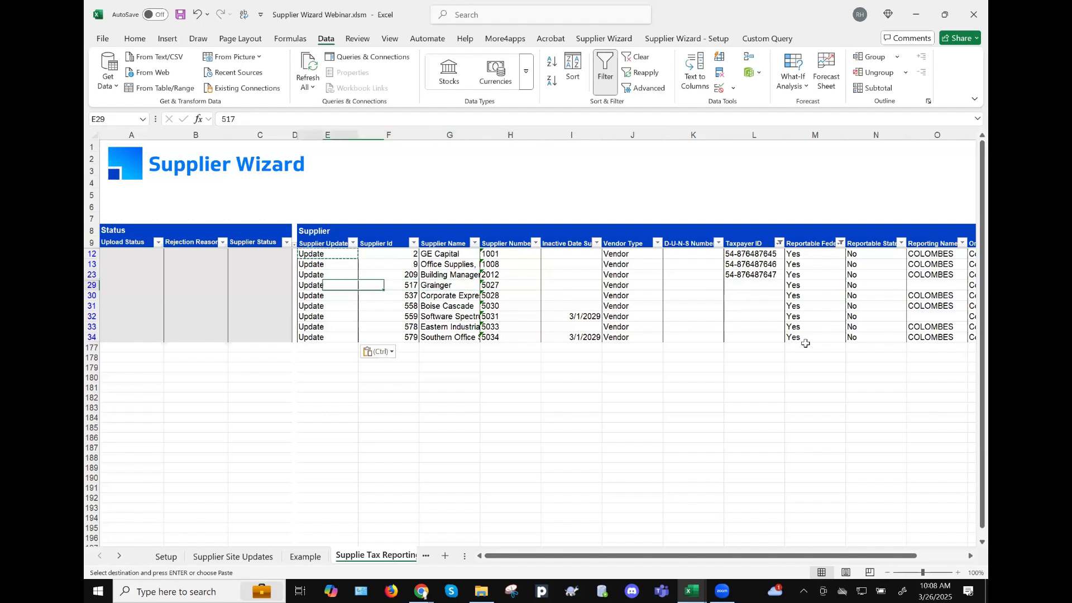
key("ctrl+shift+Down")
key("Return")
key("Delete")
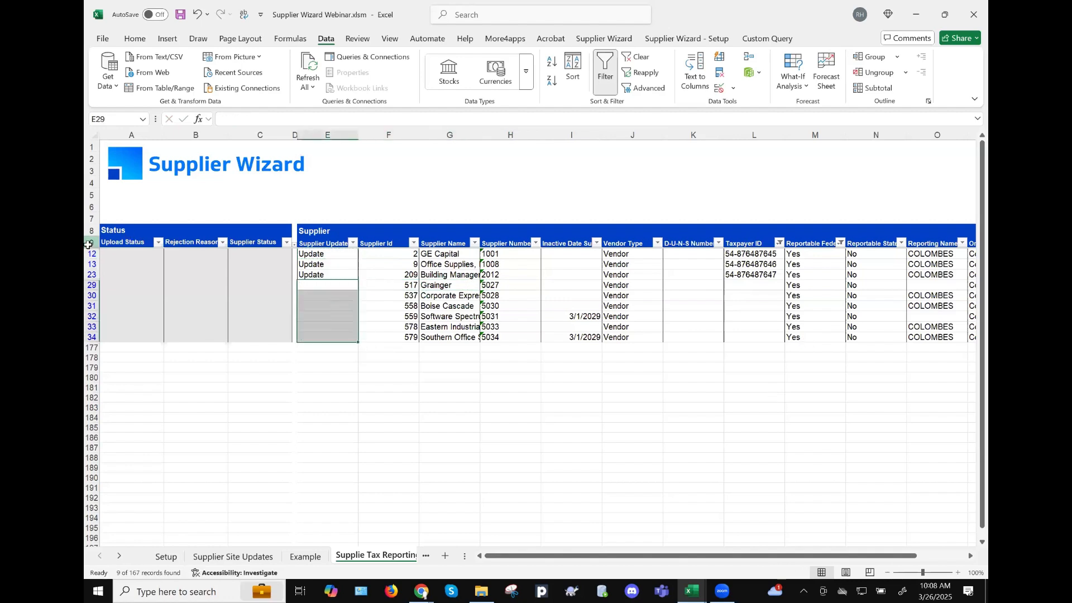
left_click_drag(90, 244, 87, 250)
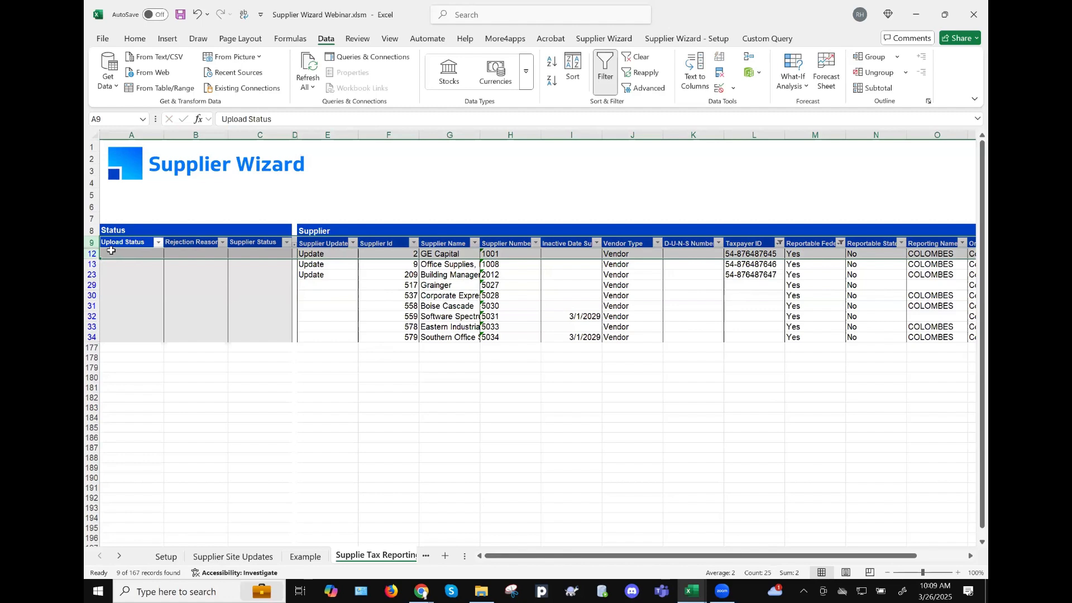
left_click(325, 252)
key("ctrl+shift+Down")
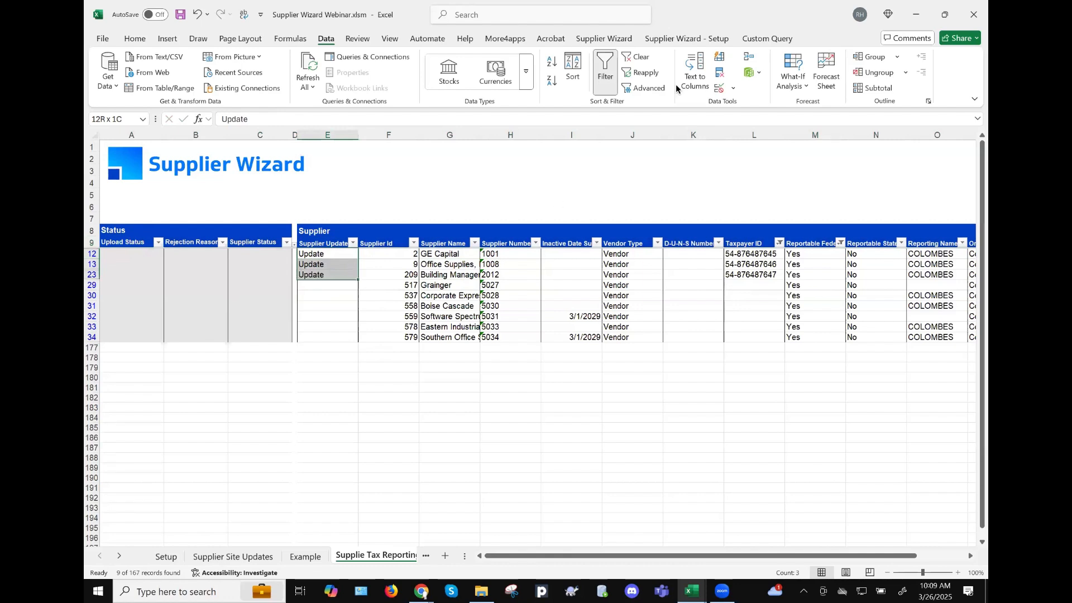
left_click(605, 39)
- Upload the selected Update rows via Upload Selected and confirm the Upload Completed summary
left_click(705, 69)
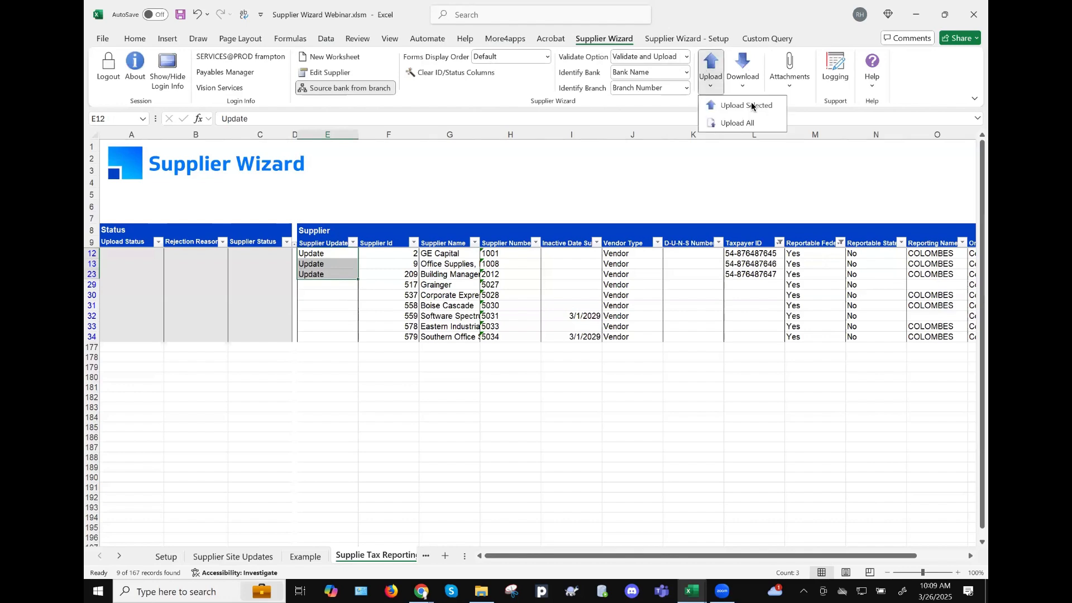
left_click(751, 105)
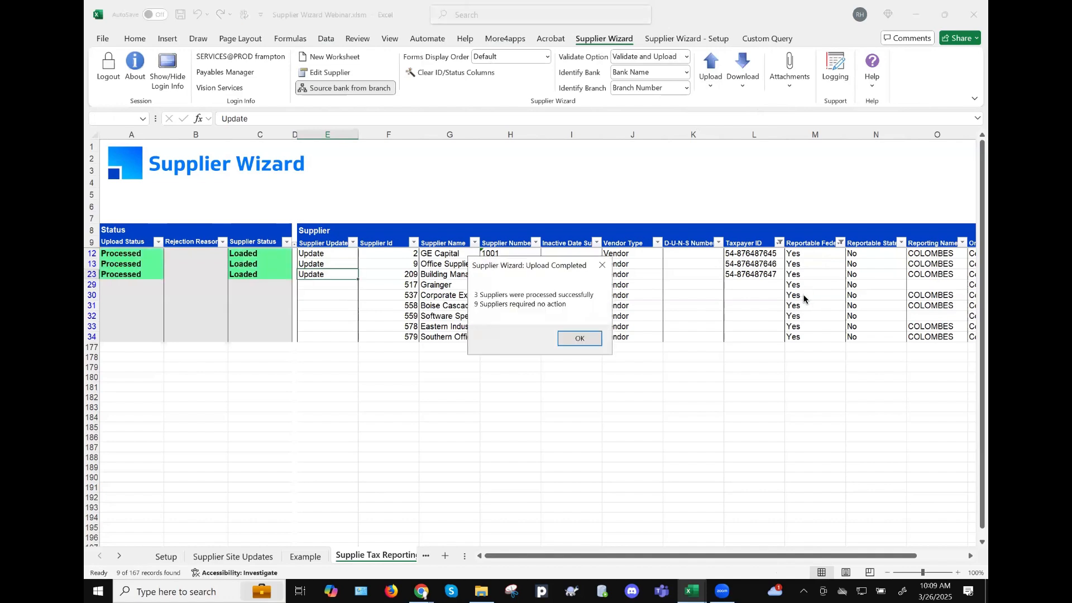
left_click(580, 339)
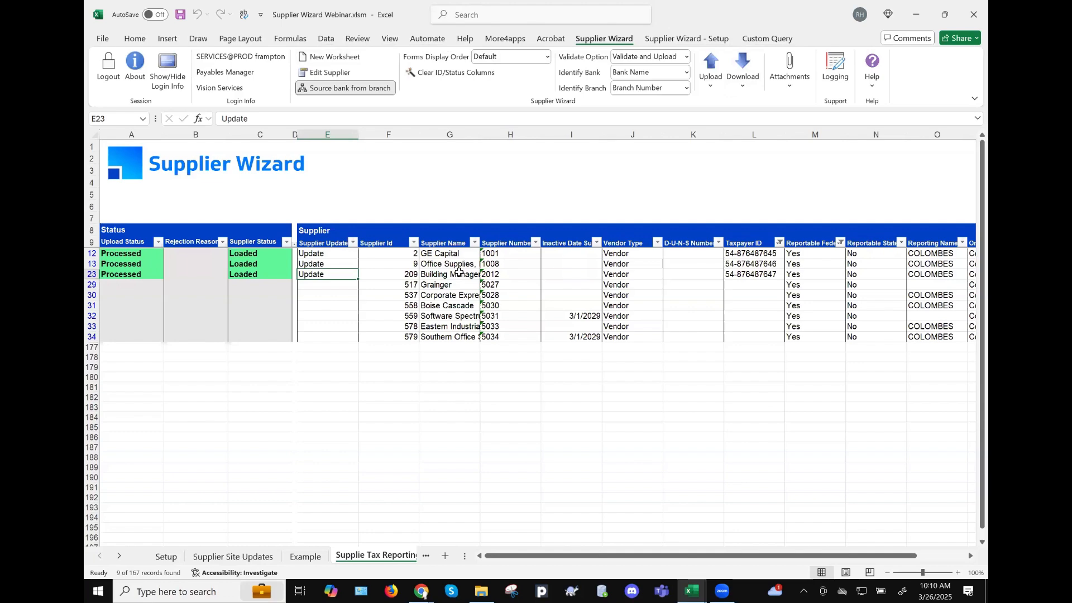
left_click(327, 38)
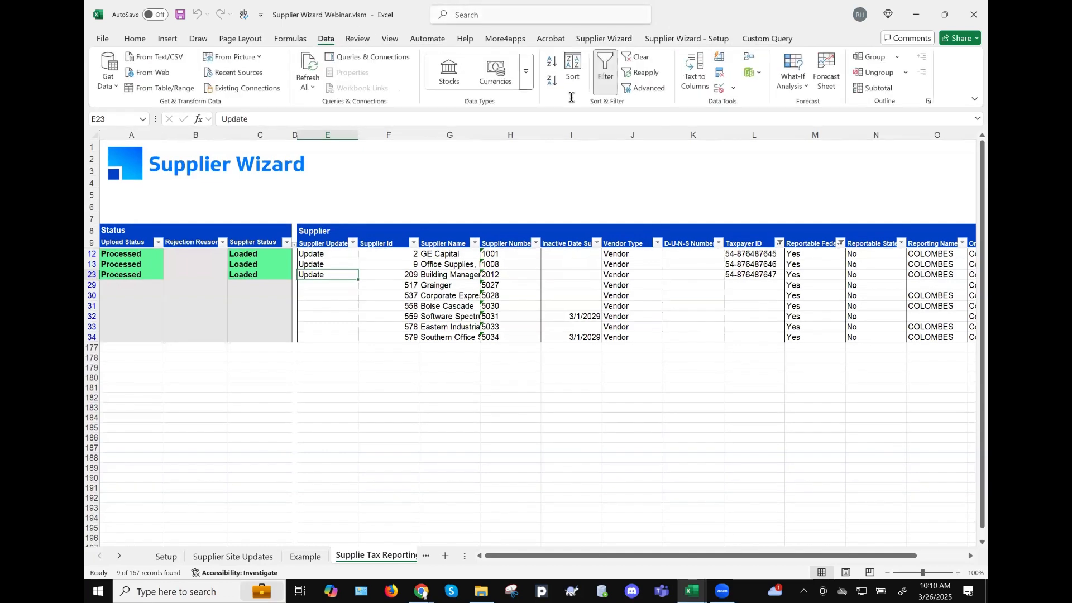
- Turn off the filter, then open and close the Analyze Data pane
left_click(605, 78)
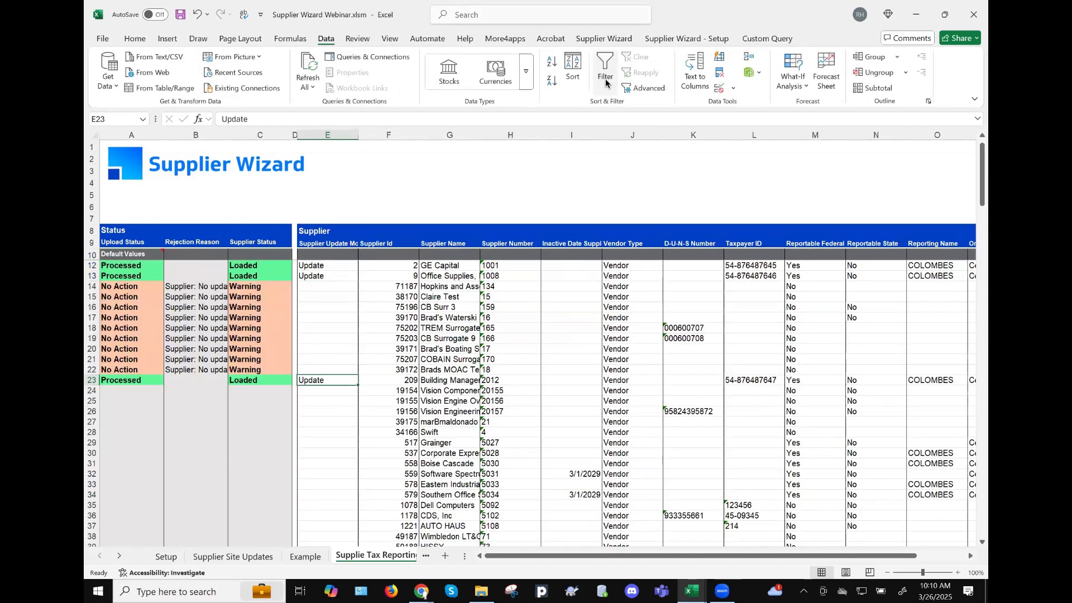
left_click(676, 273)
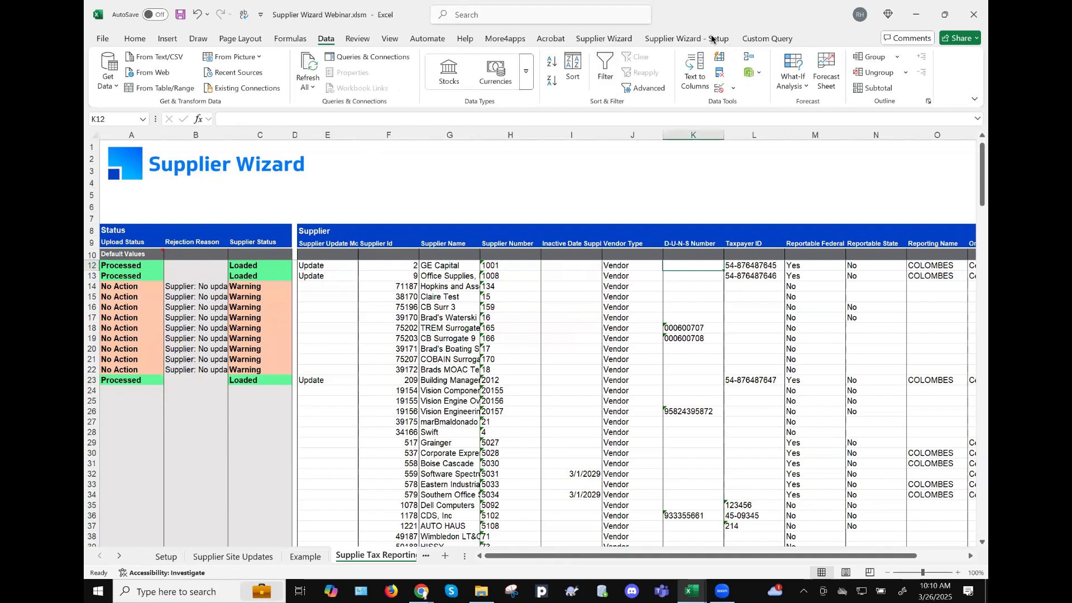
left_click(135, 39)
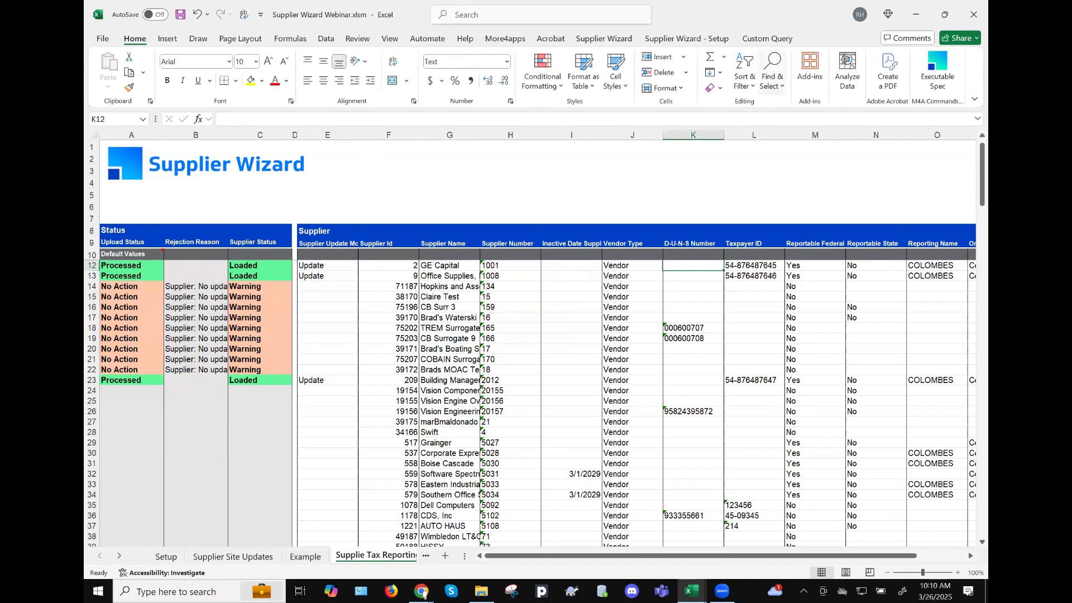
left_click(846, 61)
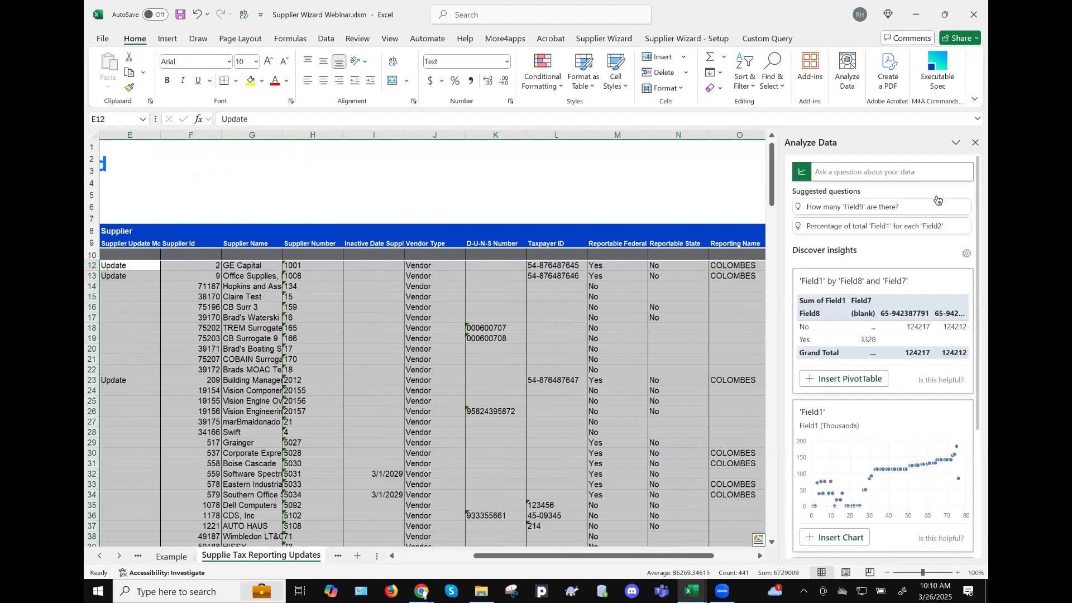
left_click(975, 143)
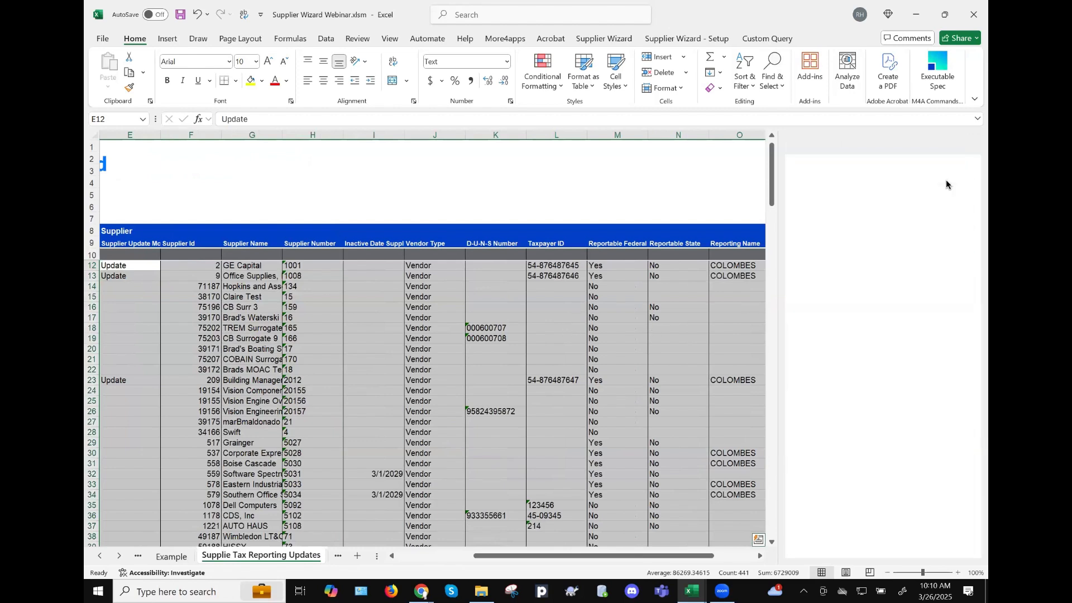
left_click(582, 348)
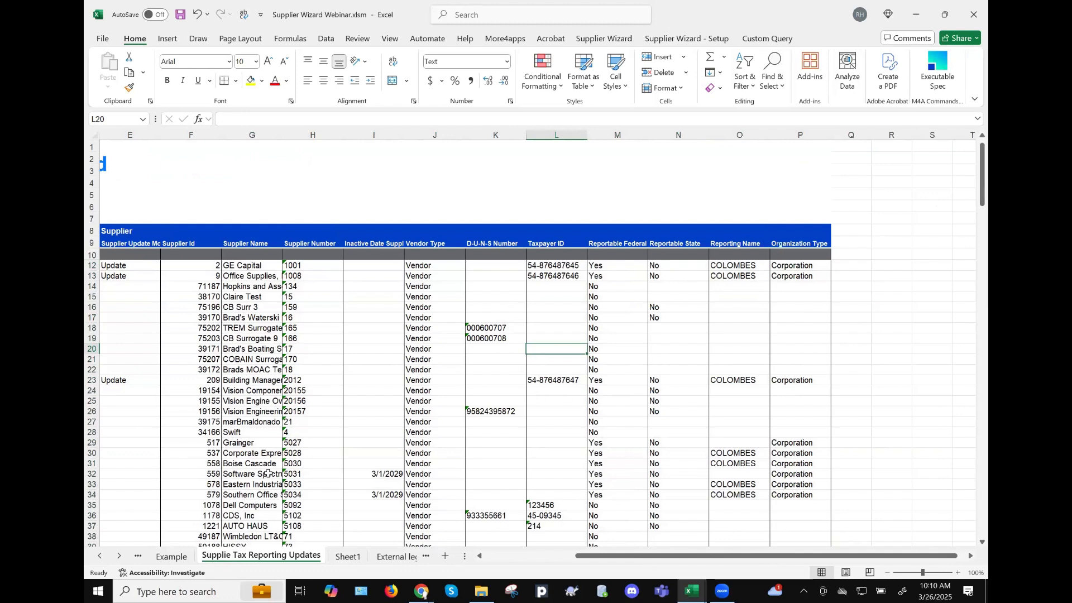
- Scroll down to the empty rows below the supplier list and select cell H90
scroll(318, 461, "down", 20)
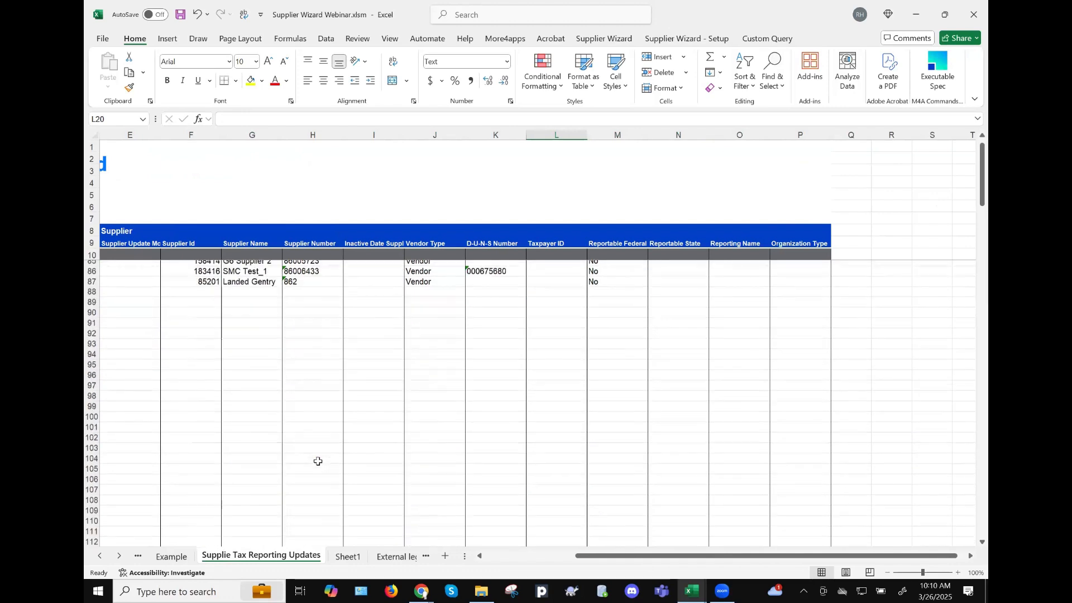
left_click(239, 302)
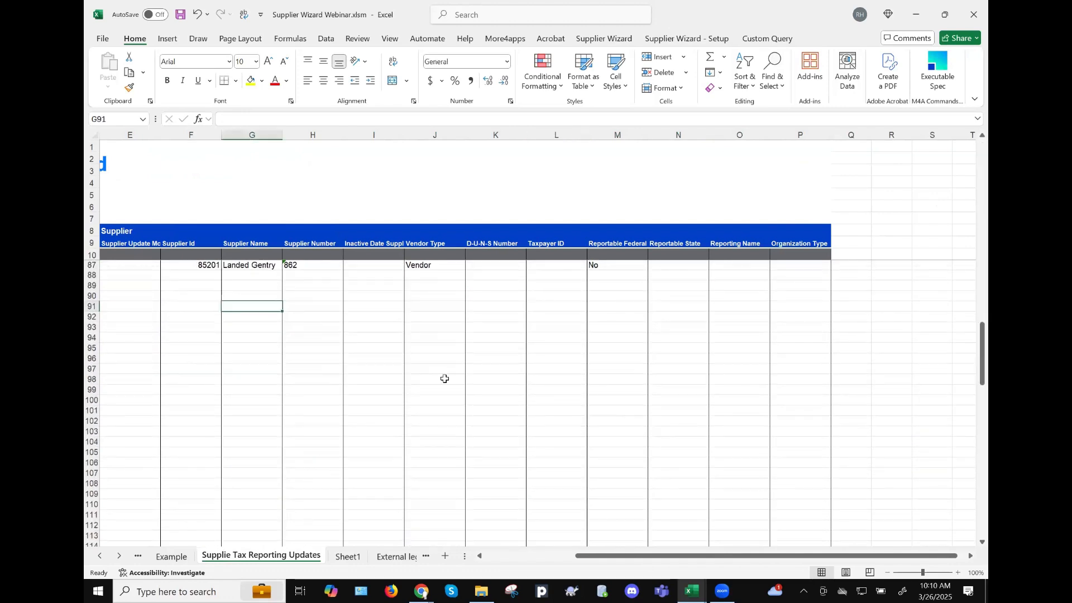
key("Home")
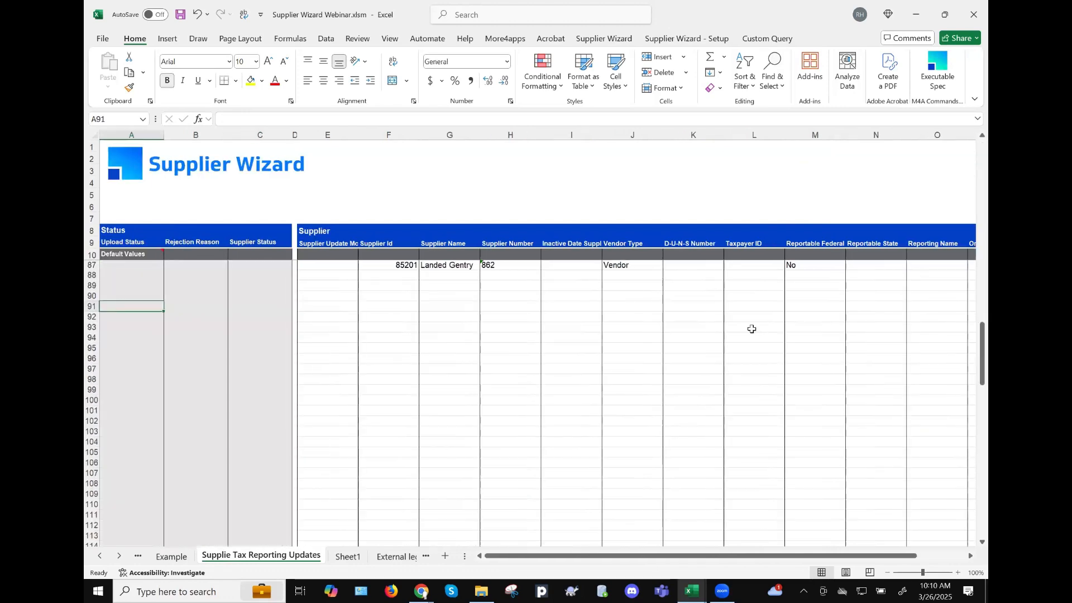
left_click(494, 298)
left_click(450, 294)
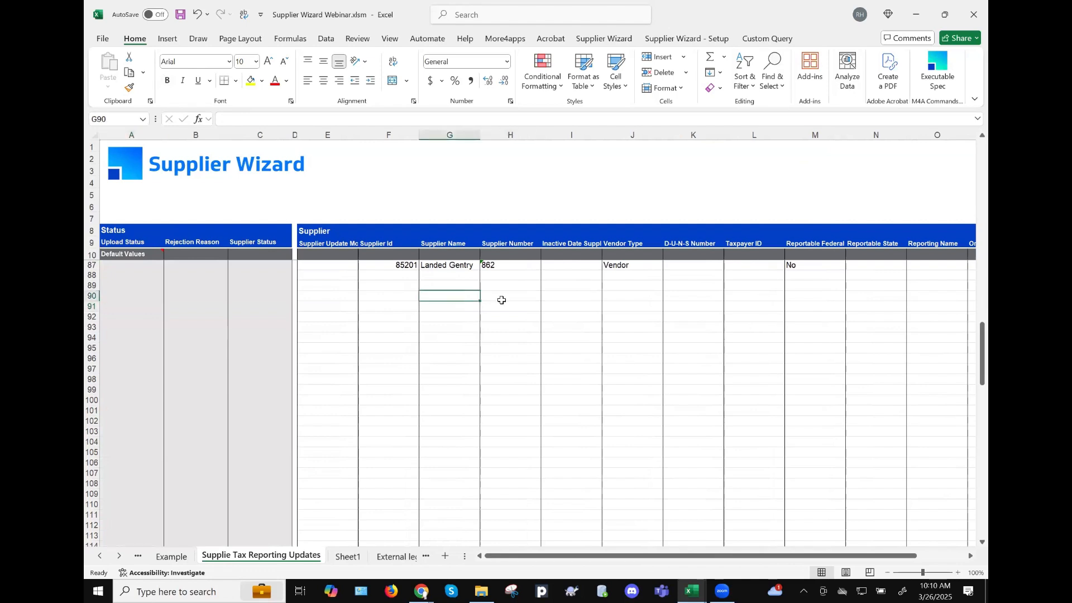
scroll(658, 318, "right", 2)
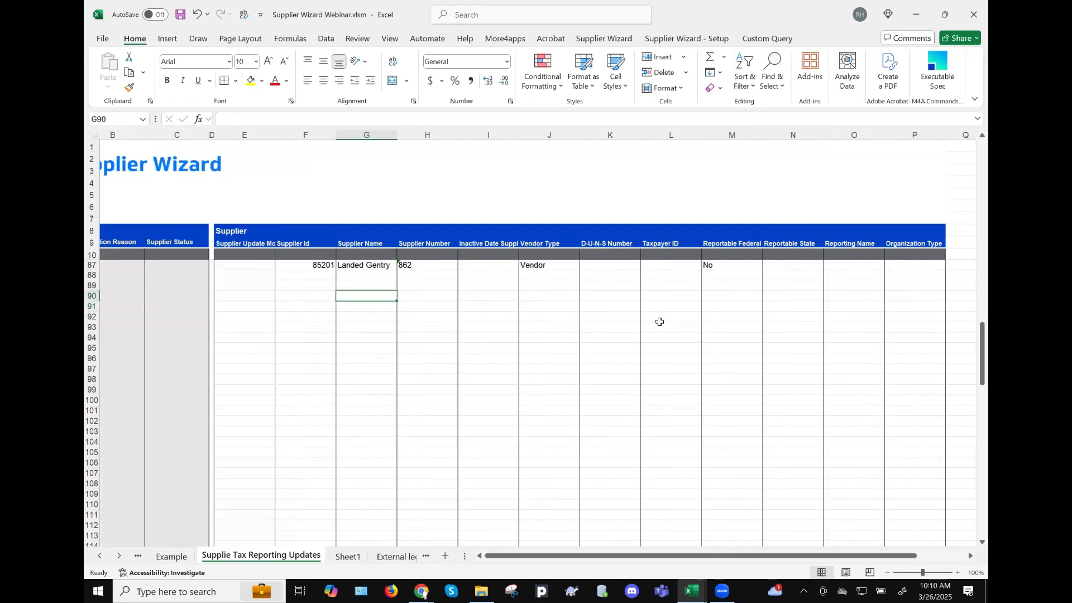
scroll(598, 328, "left", 2)
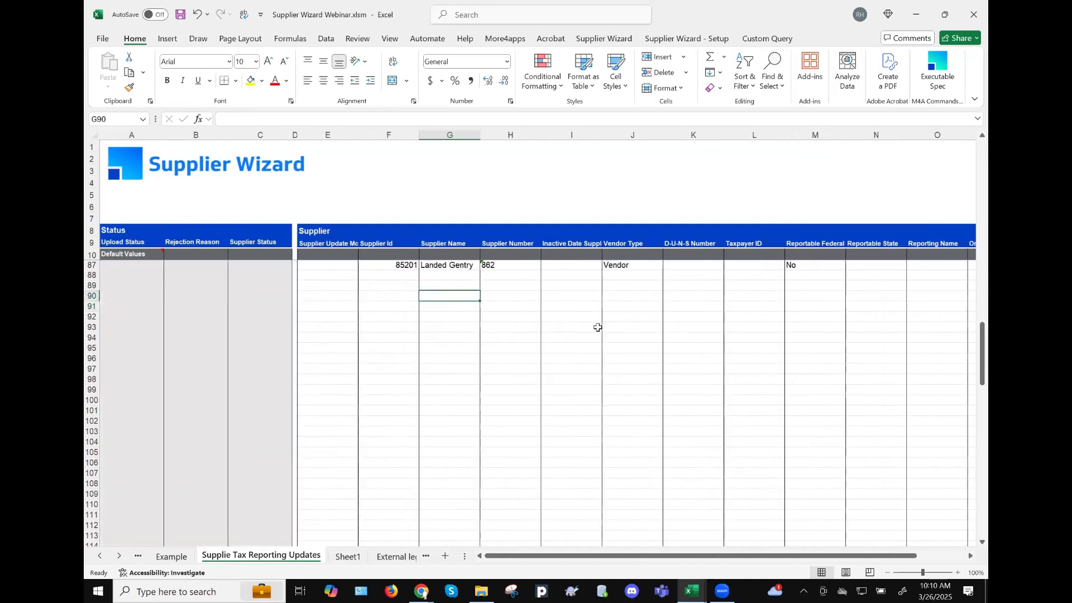
left_click(503, 297)
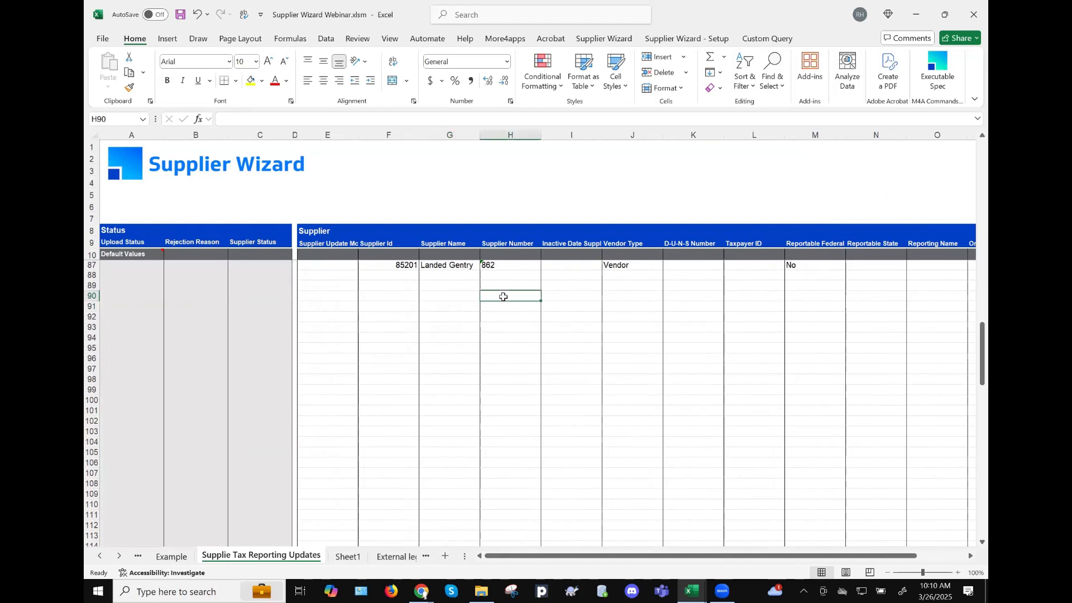
- Enter Dell% in G90 under Supplier Name and show the Supplier Wizard Download options
left_click(449, 300)
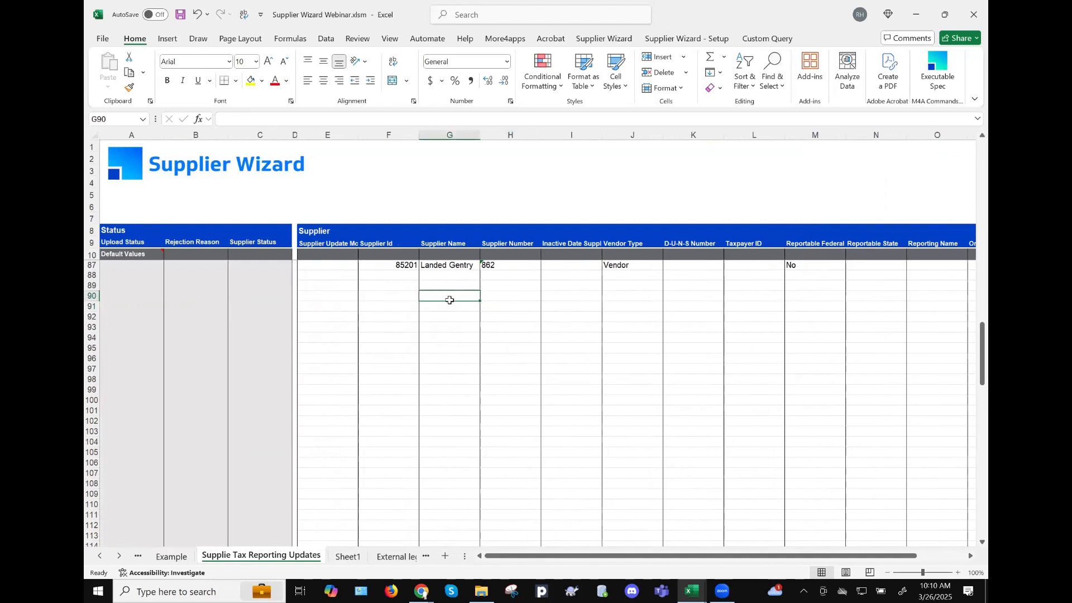
type("De")
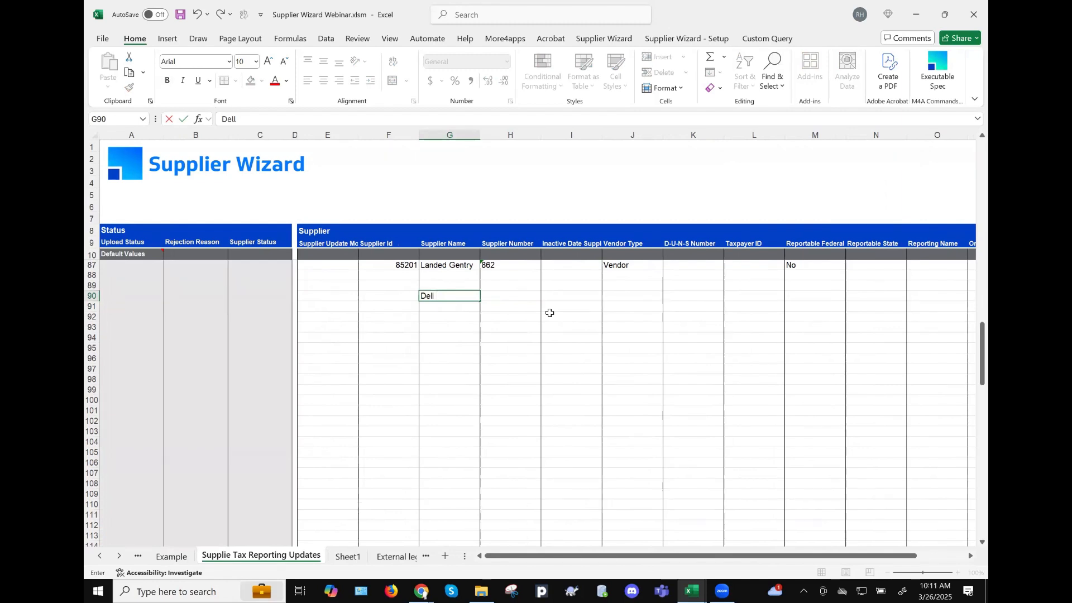
type("ll%")
key("Return")
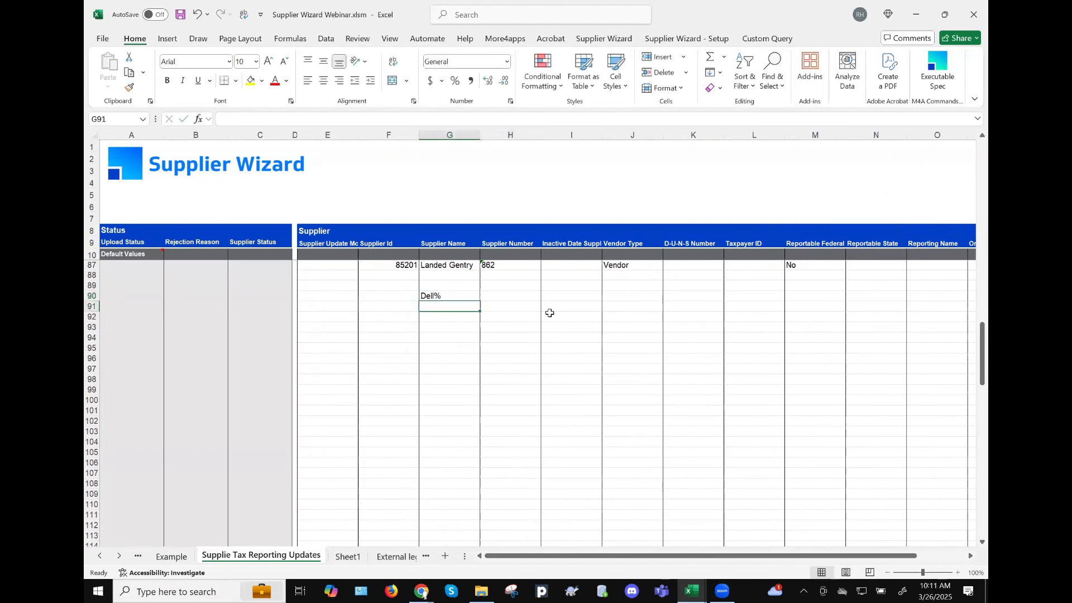
left_click(626, 42)
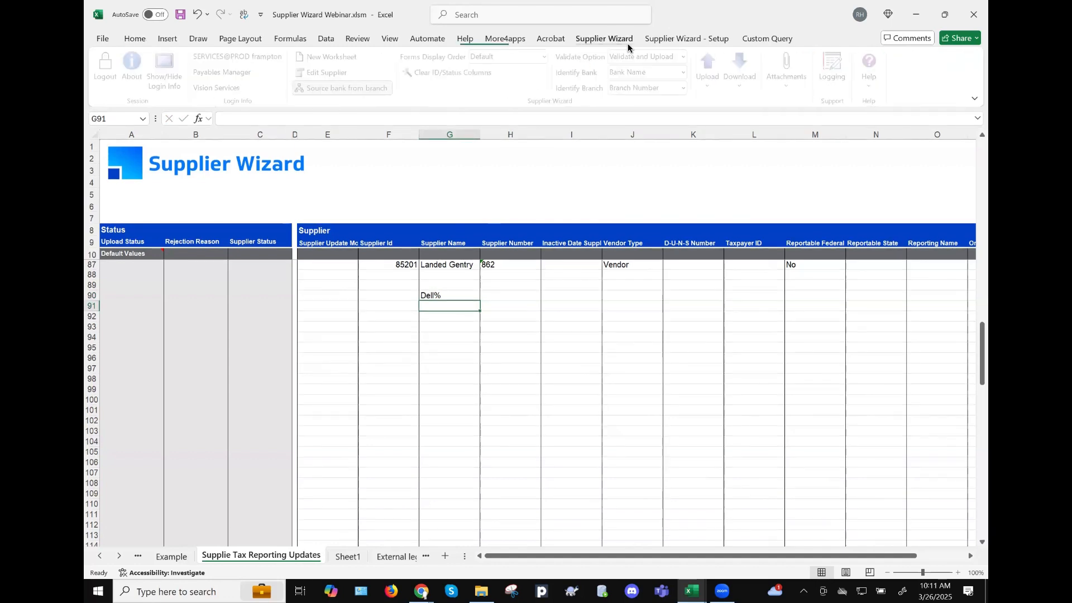
left_click(740, 75)
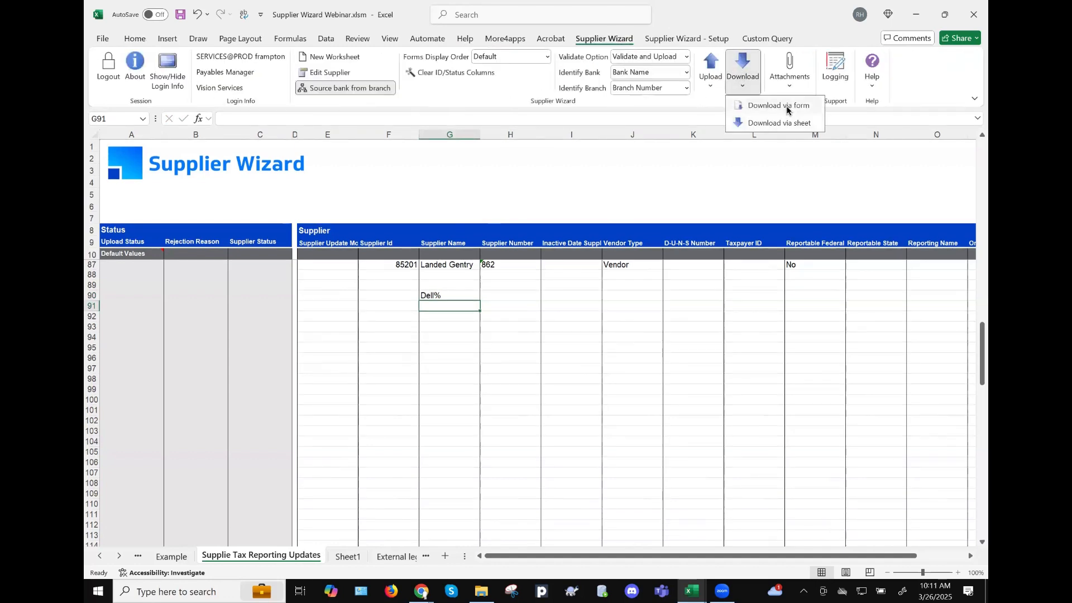
- In the supplier search form, clear the Vendor Type filter and enter Dell% as the supplier name
left_click(789, 106)
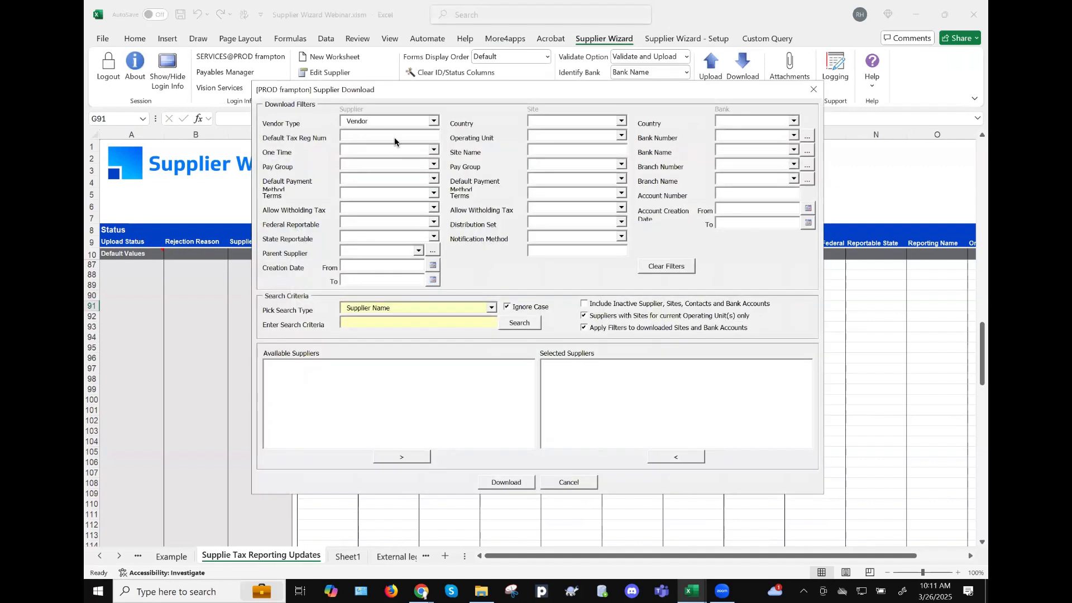
left_click_drag(405, 124, 322, 124)
key("BackSpace")
left_click(416, 321)
type("Dell%")
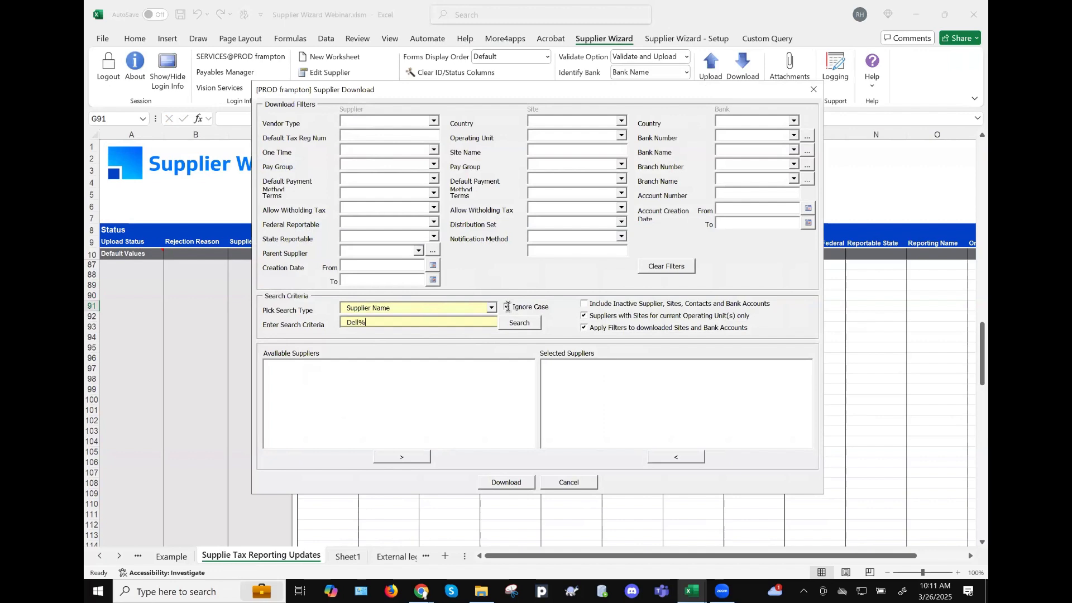
- Include inactive suppliers, run the search that finds 5 suppliers, then cancel the form
left_click(583, 304)
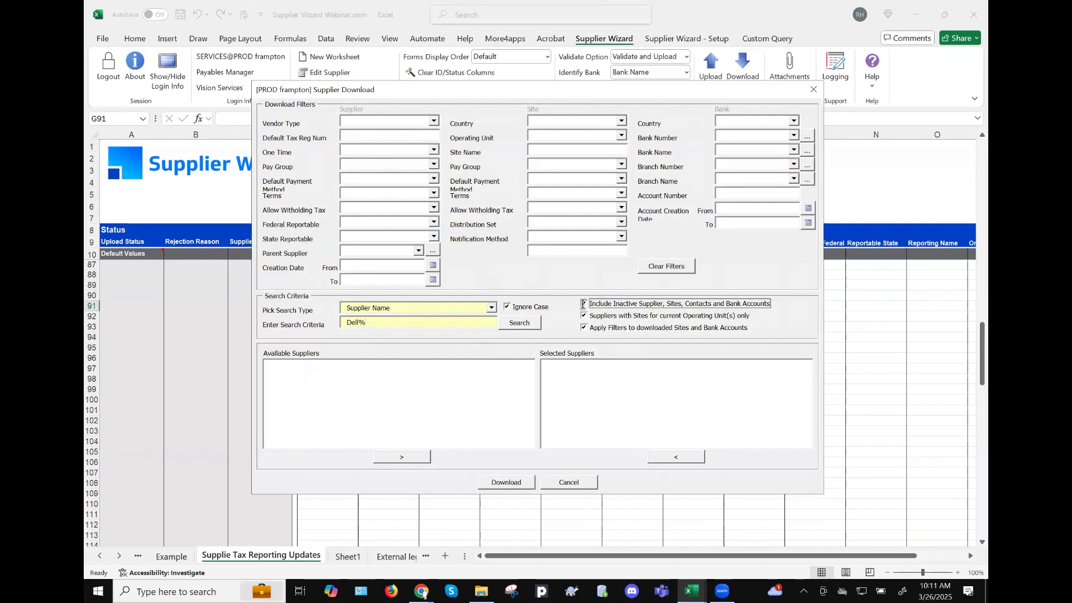
left_click(515, 323)
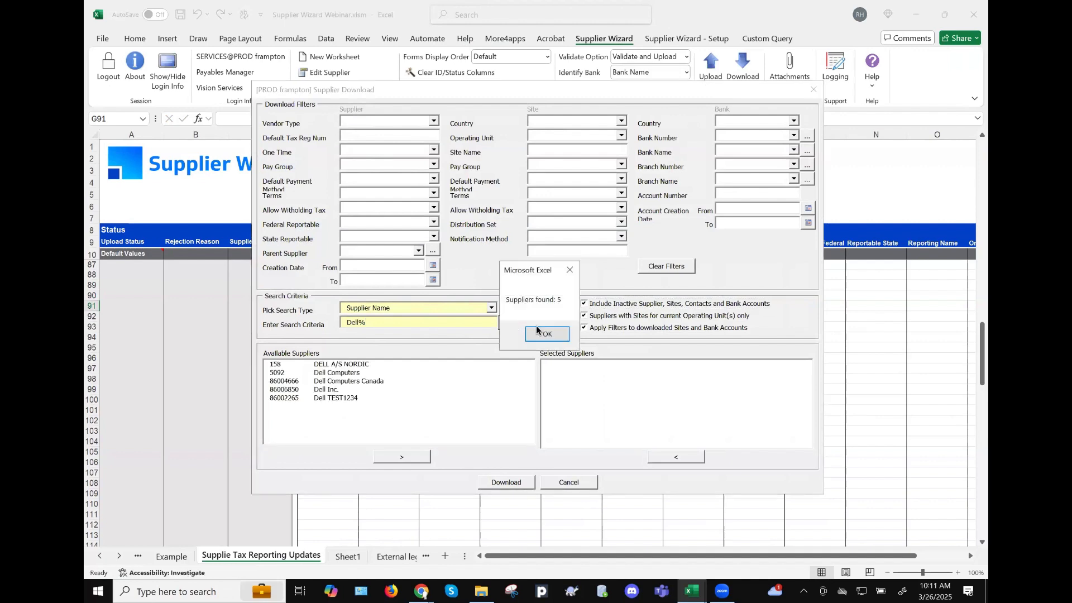
left_click(538, 333)
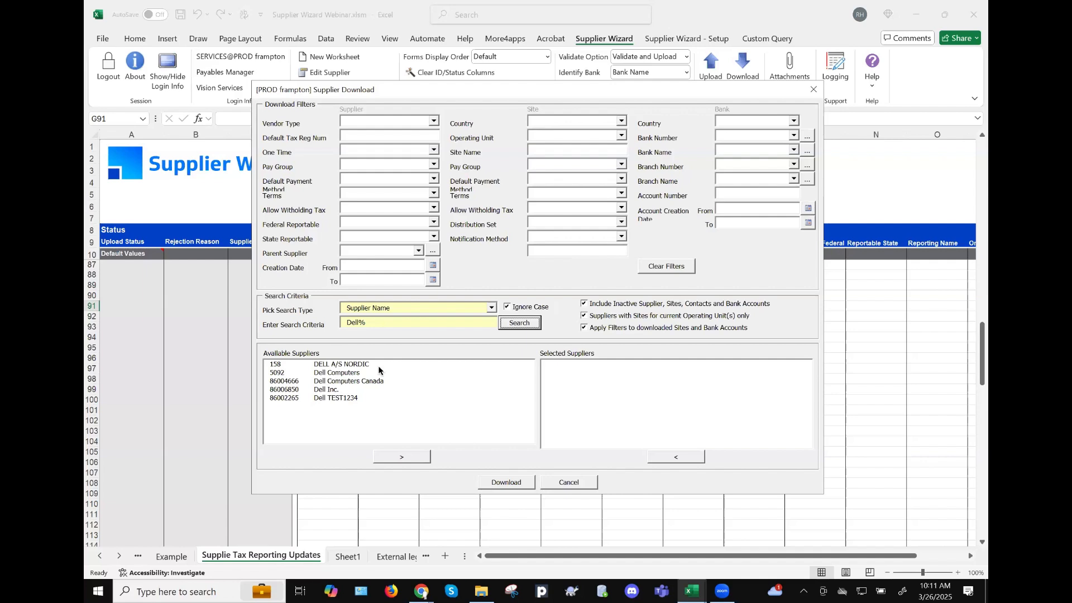
left_click(570, 482)
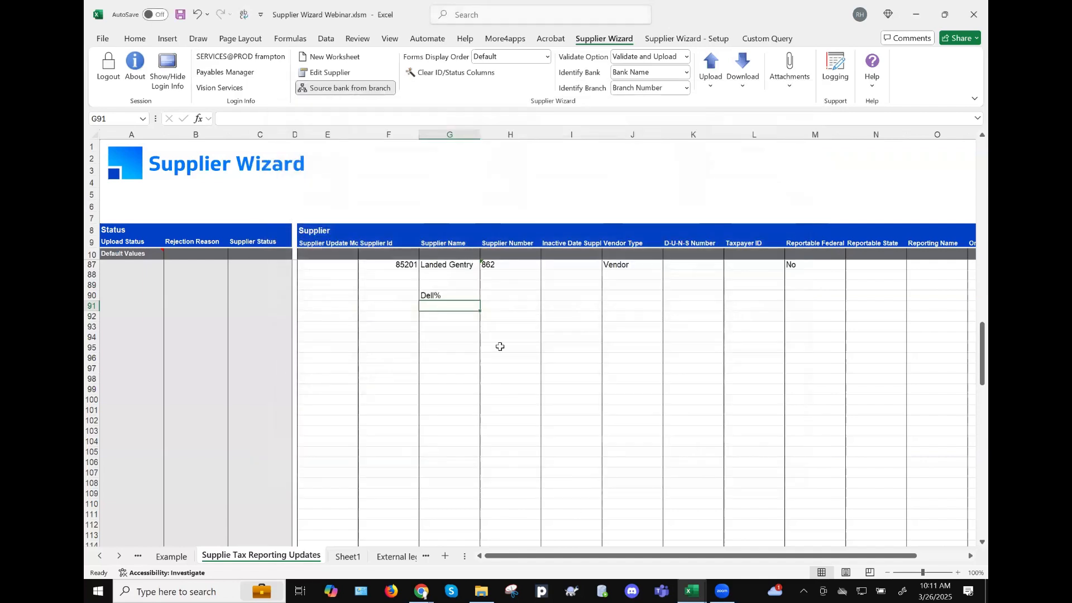
- Enter Demo% in G91 and IBM% in G92, then select the three patterns G90:G92
type("Demo")
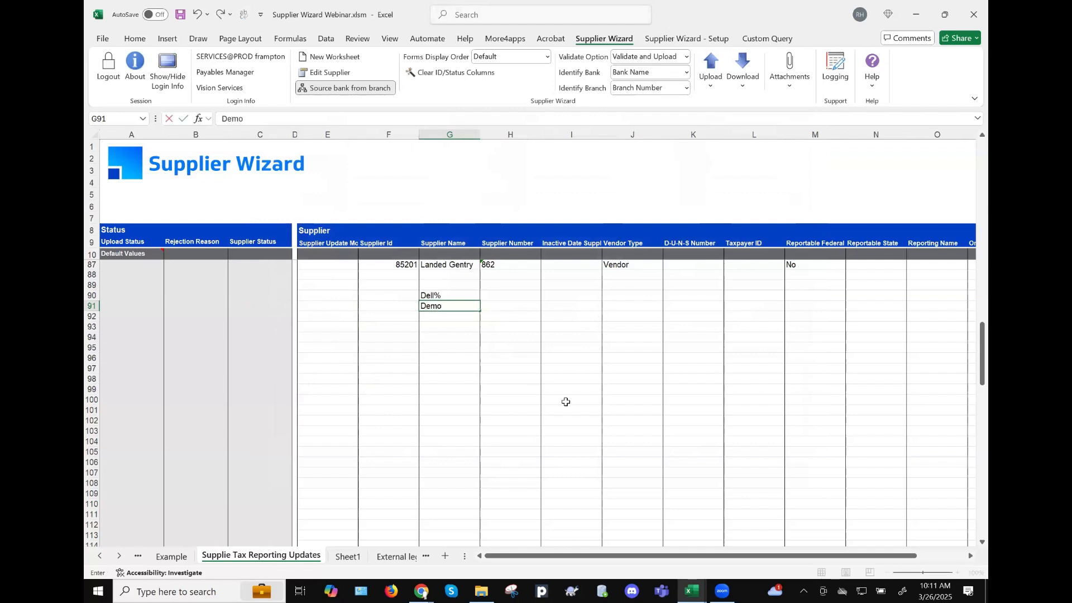
type("%")
key("Return")
key("Up")
key("Up")
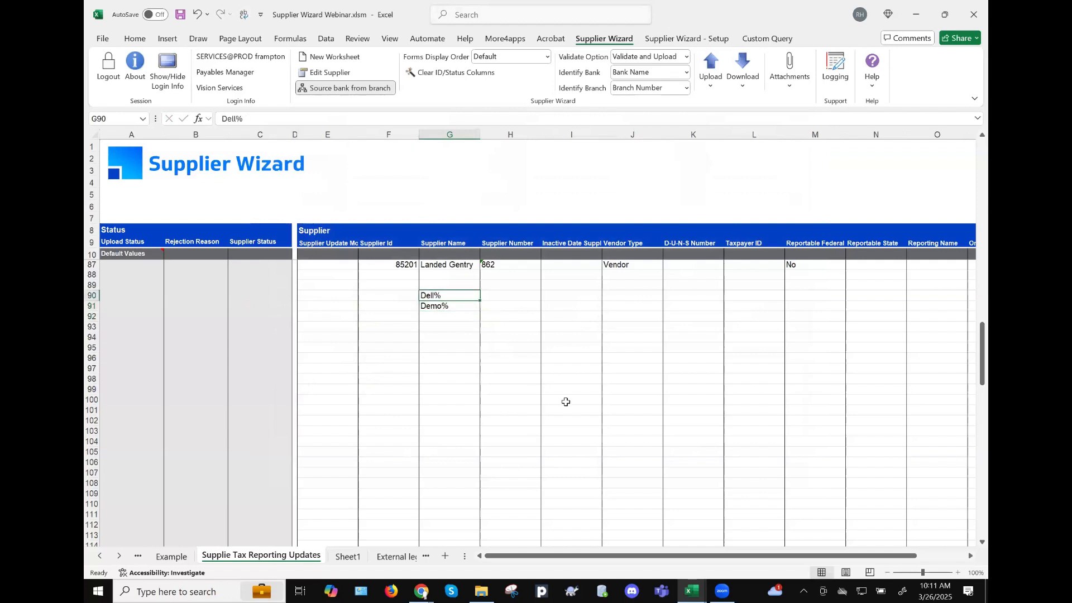
key("shift+Down")
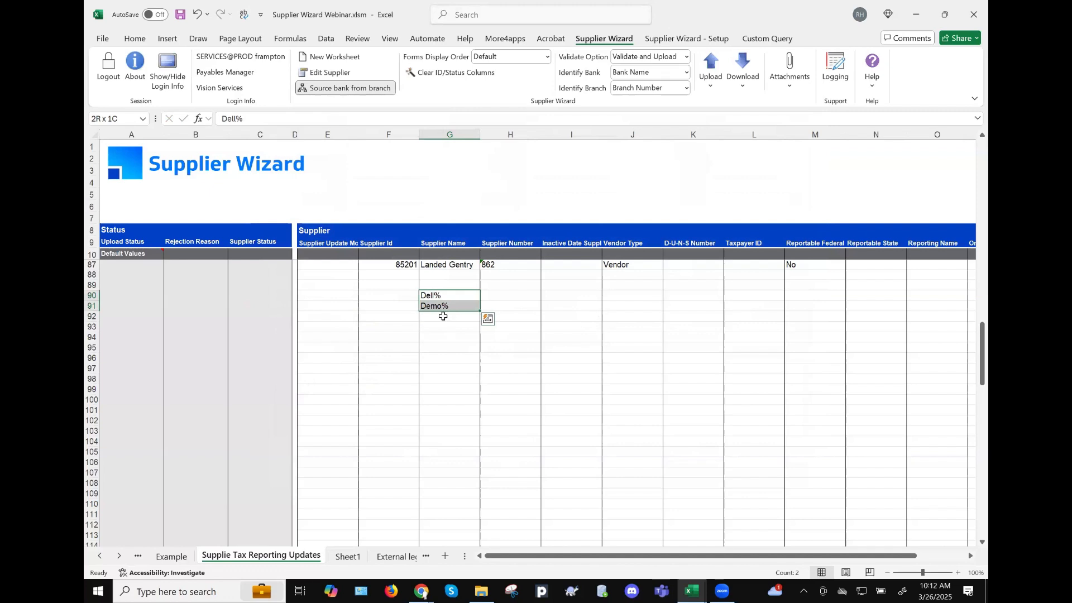
key("Down")
key("Down")
type("IBM%")
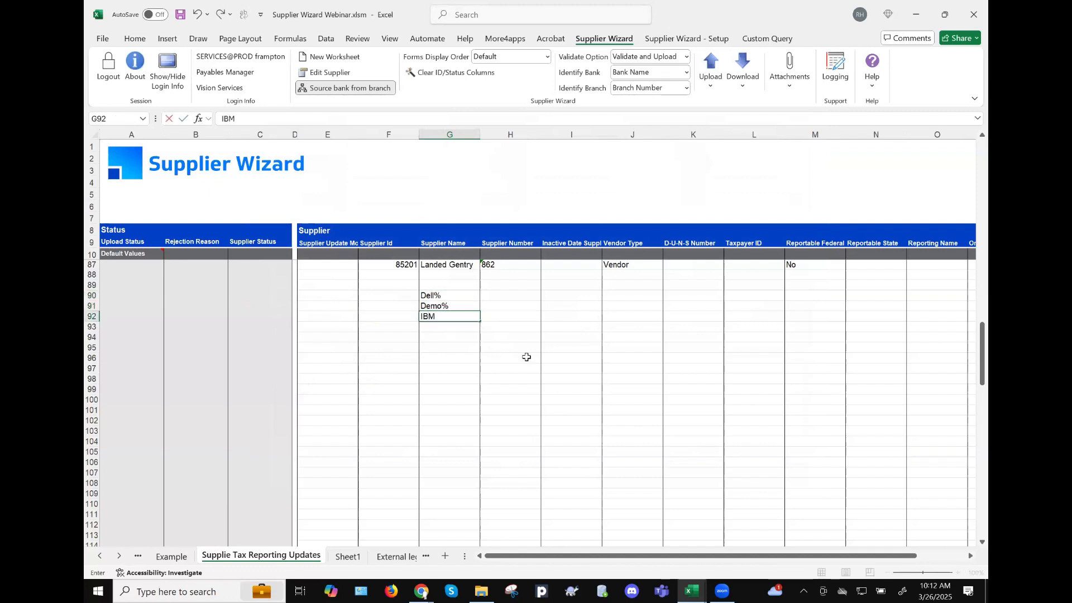
key("Return")
key("Up")
key("Up")
key("Up")
key("shift+Down")
key("shift+Down")
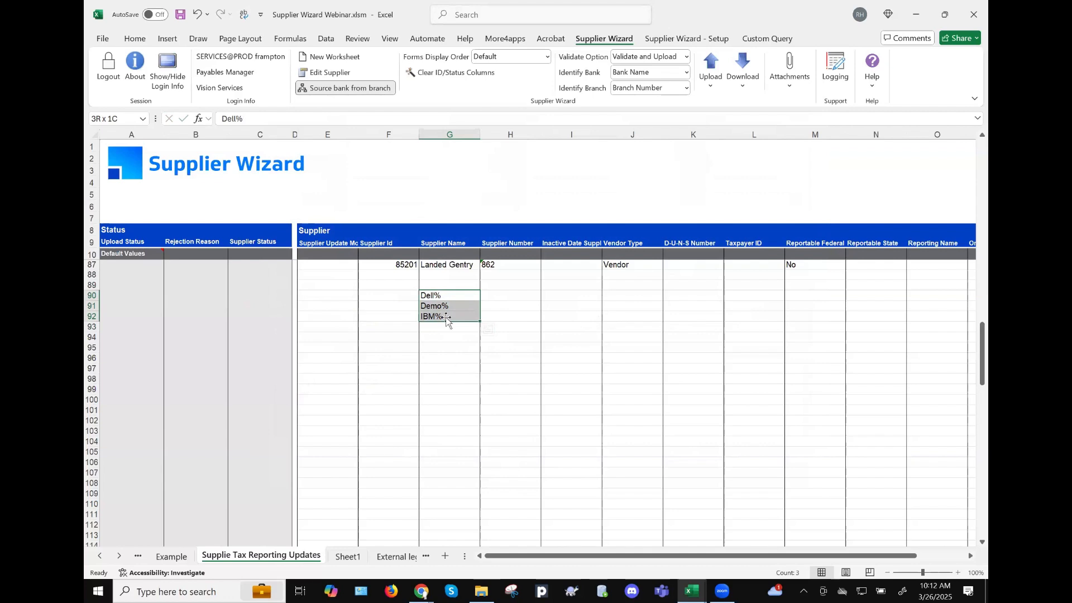
left_click(748, 77)
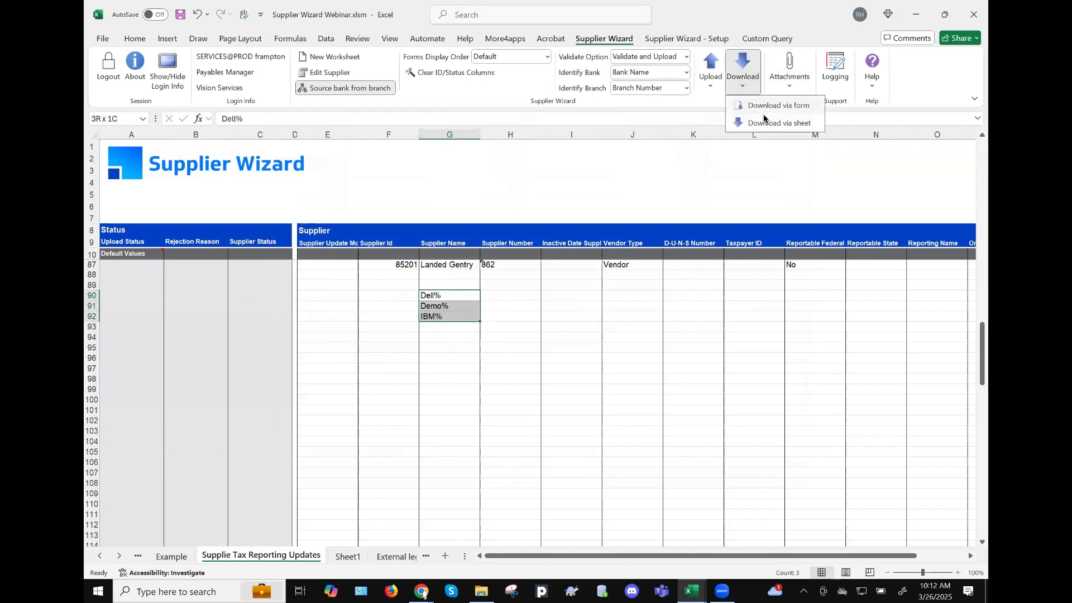
- Download the six Dell suppliers via sheet, then put Demo% in G97 and download 252 Demo suppliers
left_click(761, 122)
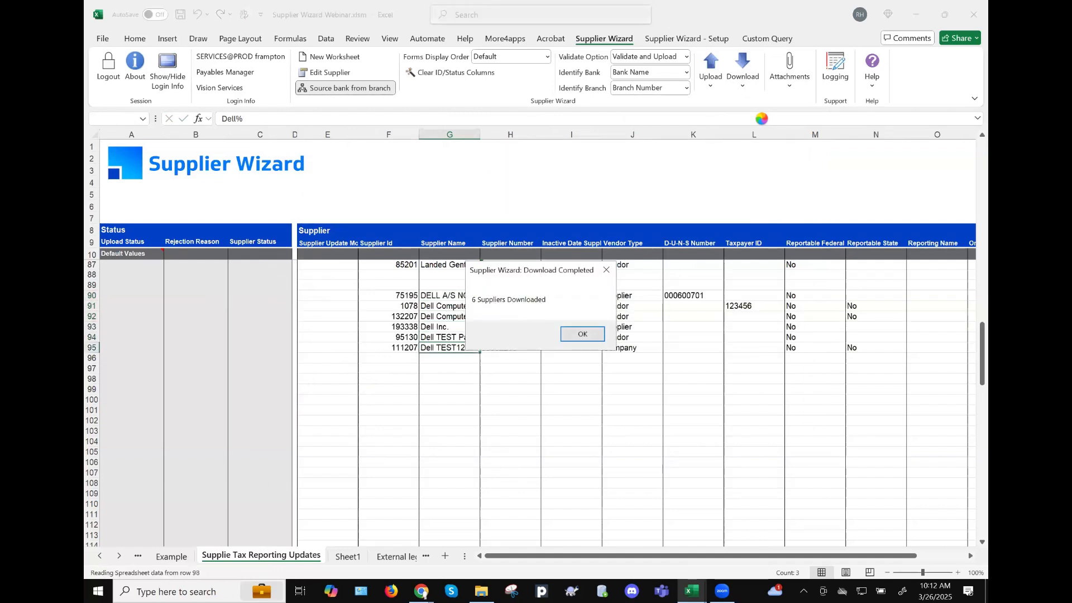
left_click(582, 334)
left_click(449, 368)
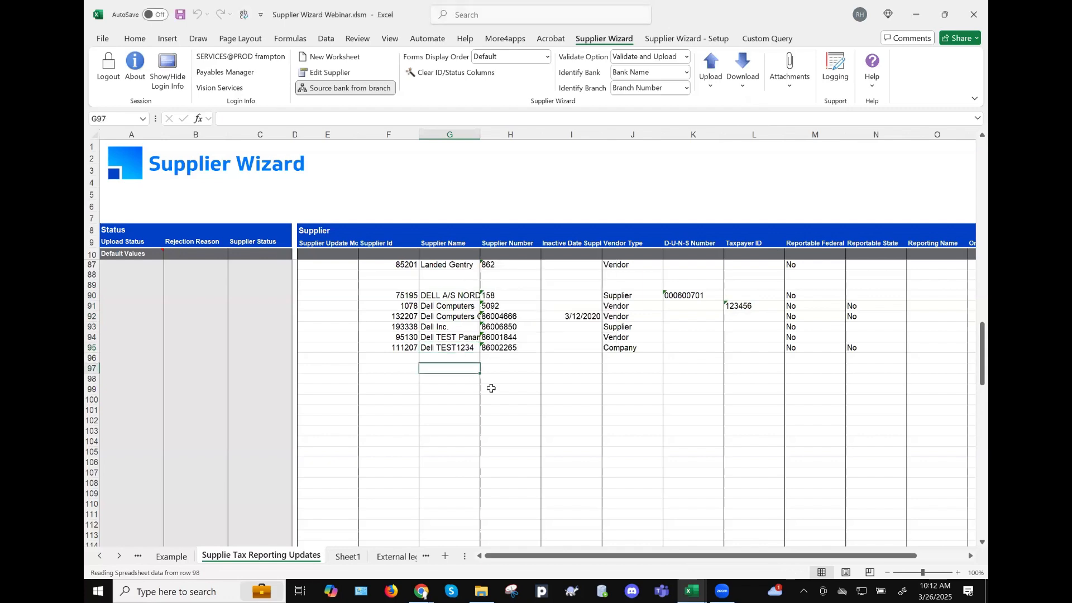
type("Demo%")
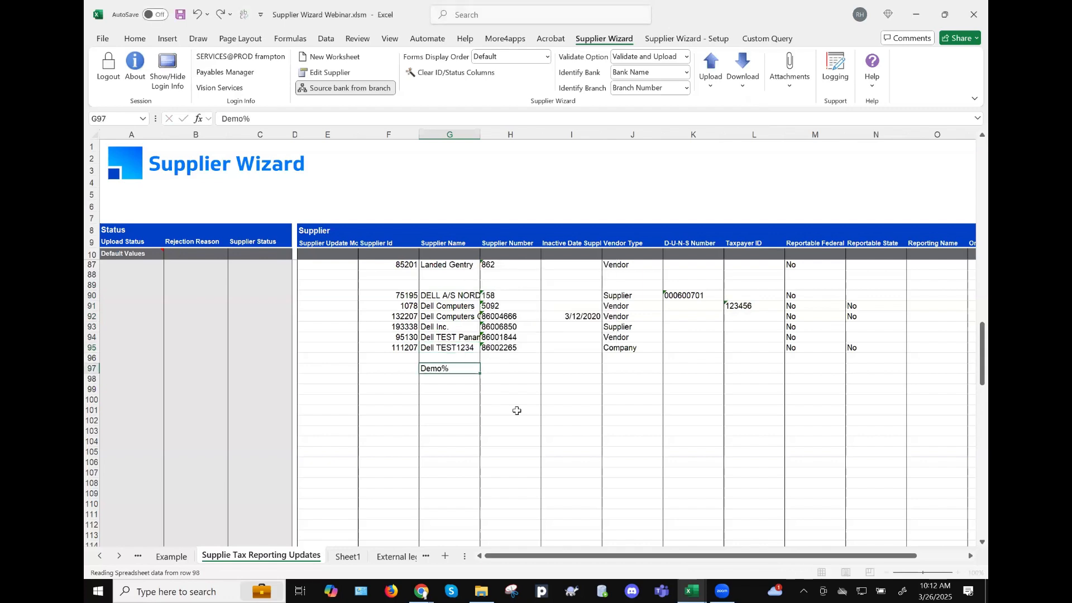
left_click(751, 64)
left_click(785, 122)
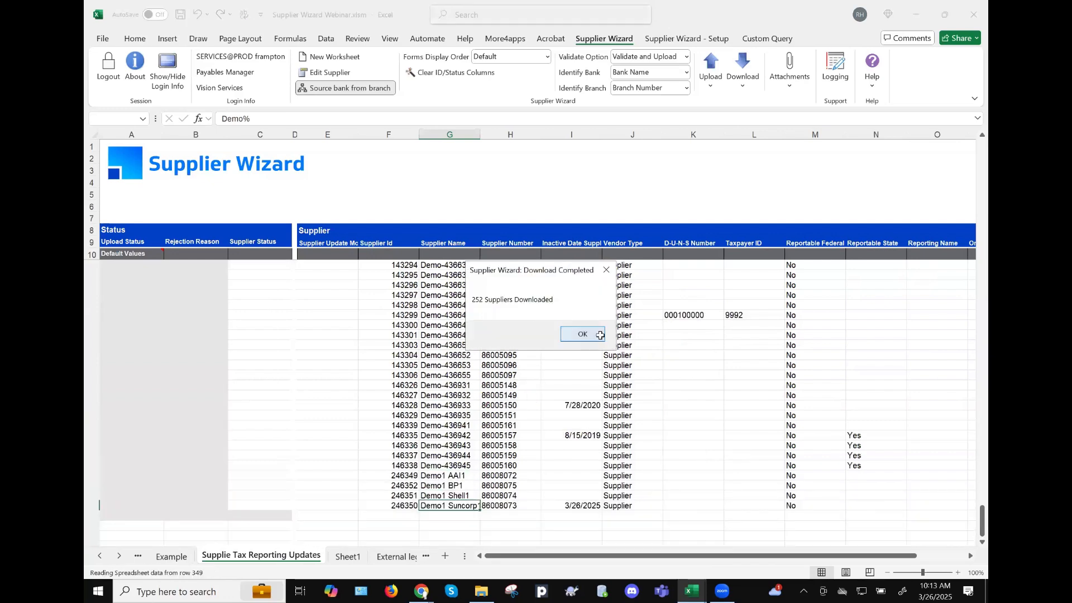
left_click(574, 344)
- Mark supplier 143303 as Update and enter =03/30/2025 as its Inactive Date in I332
left_click(574, 345)
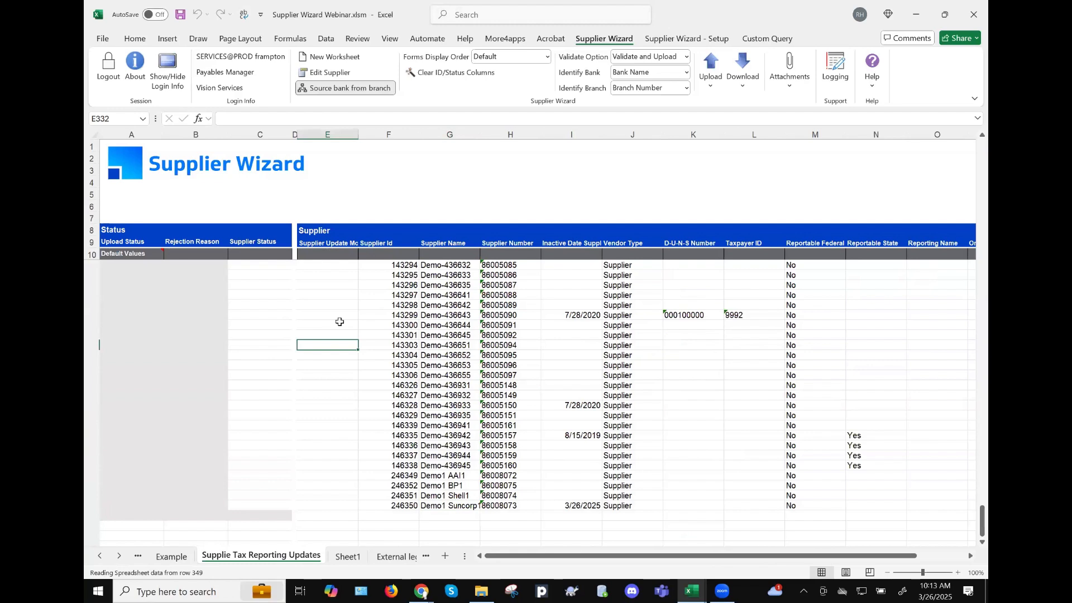
type("Update")
key("Tab")
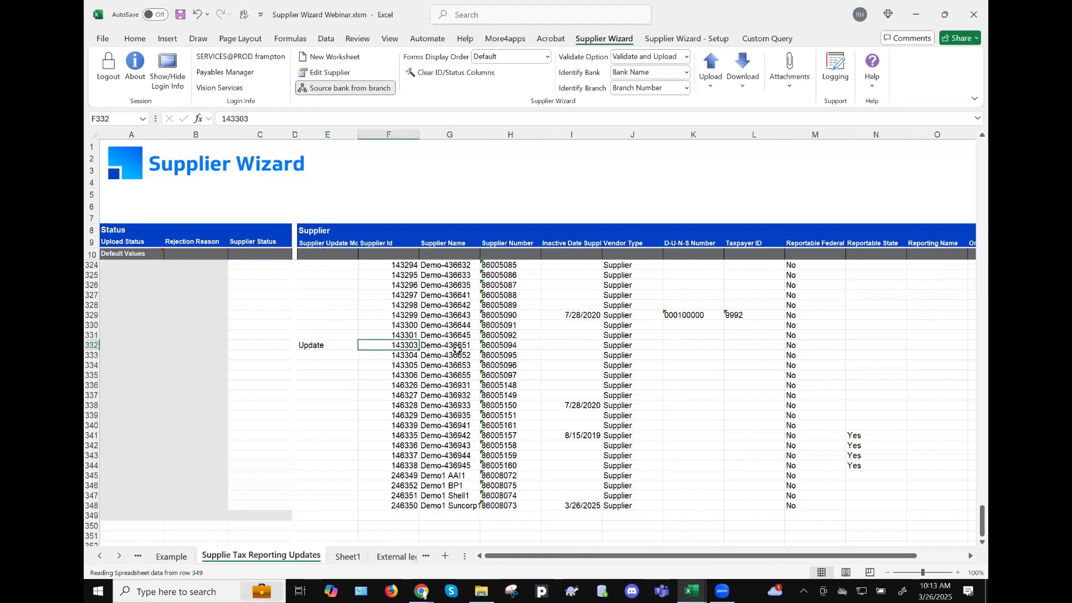
key("Tab")
key("Tab")
key("Tab")
type("=")
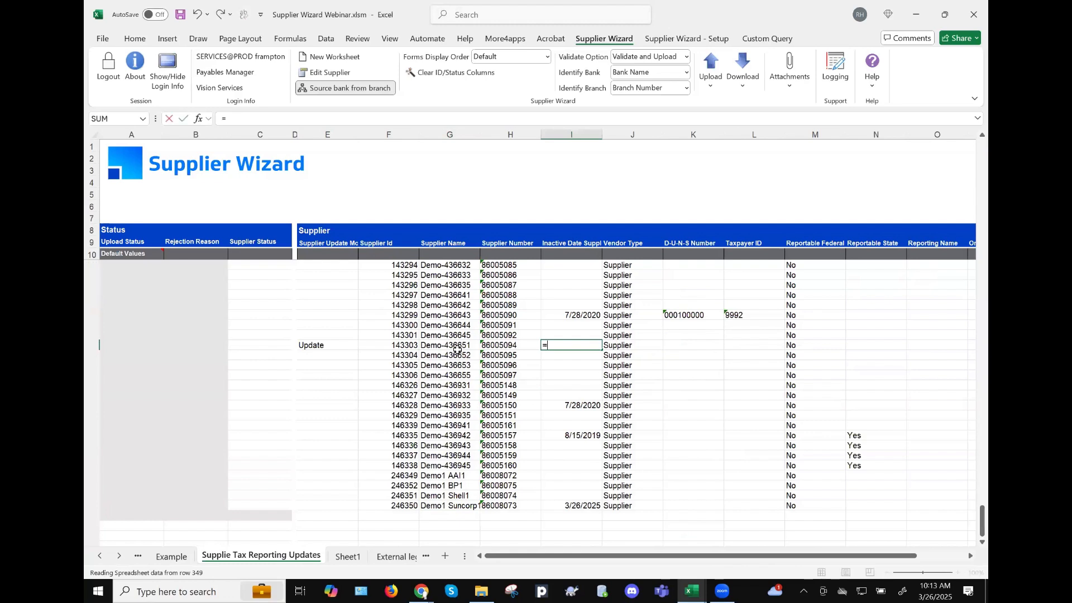
type("03/30/2025")
key("Return")
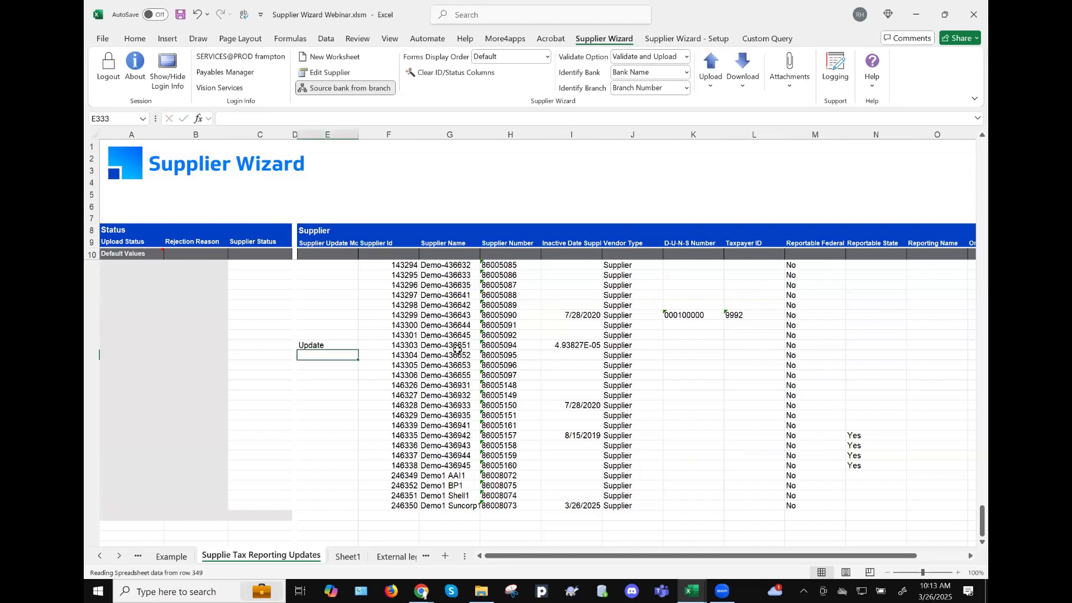
- Compare I332's displayed value with the properly formatted date in I329
left_click(505, 345)
left_click(571, 345)
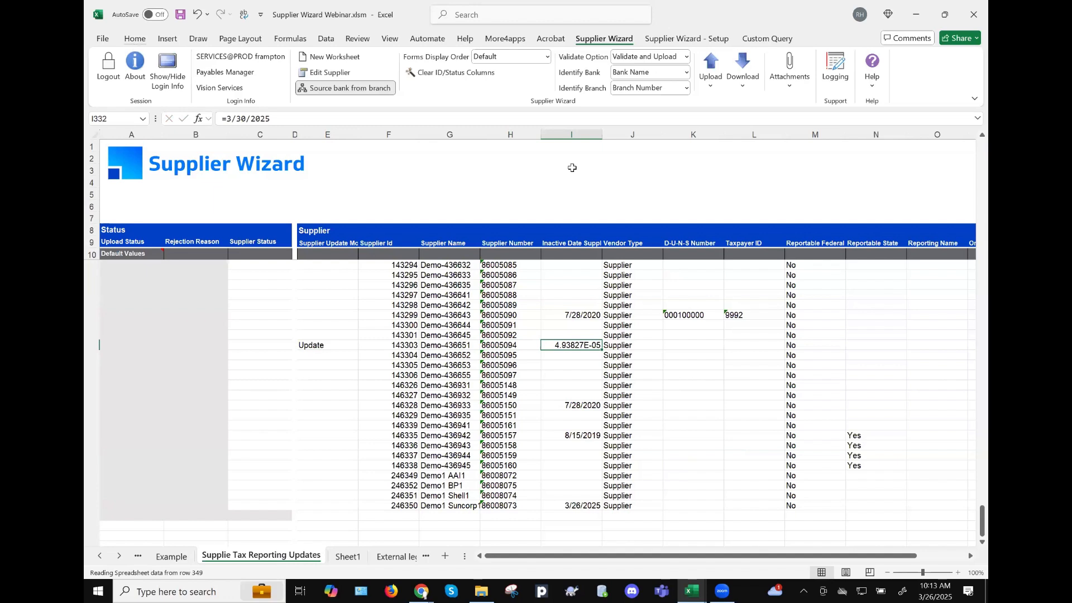
left_click(574, 315)
left_click(135, 38)
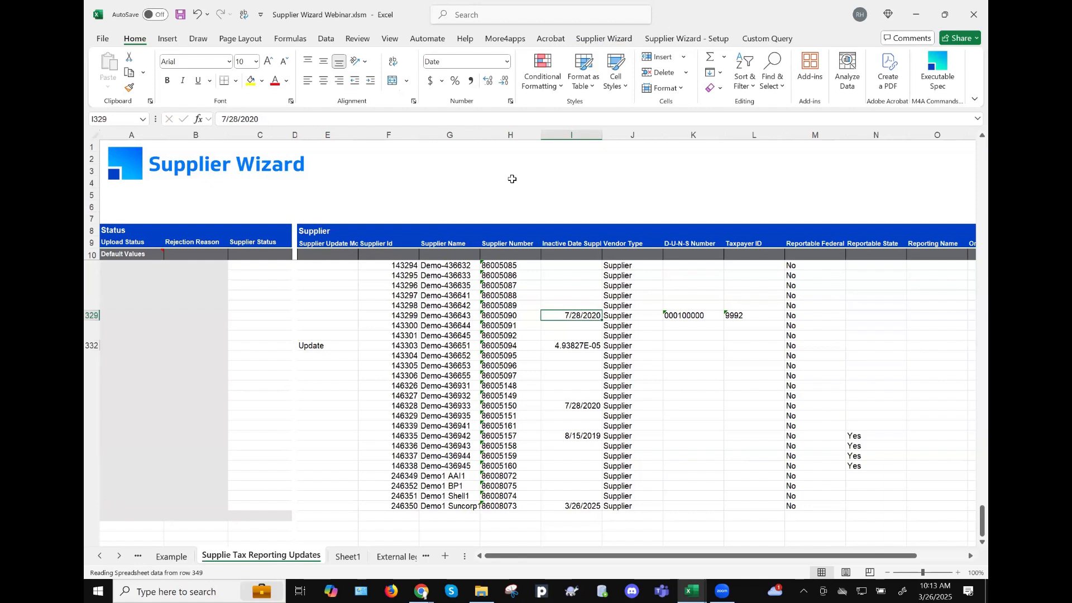
- Copy I329's date format onto I332 with Format Painter
left_click(130, 88)
left_click(575, 344)
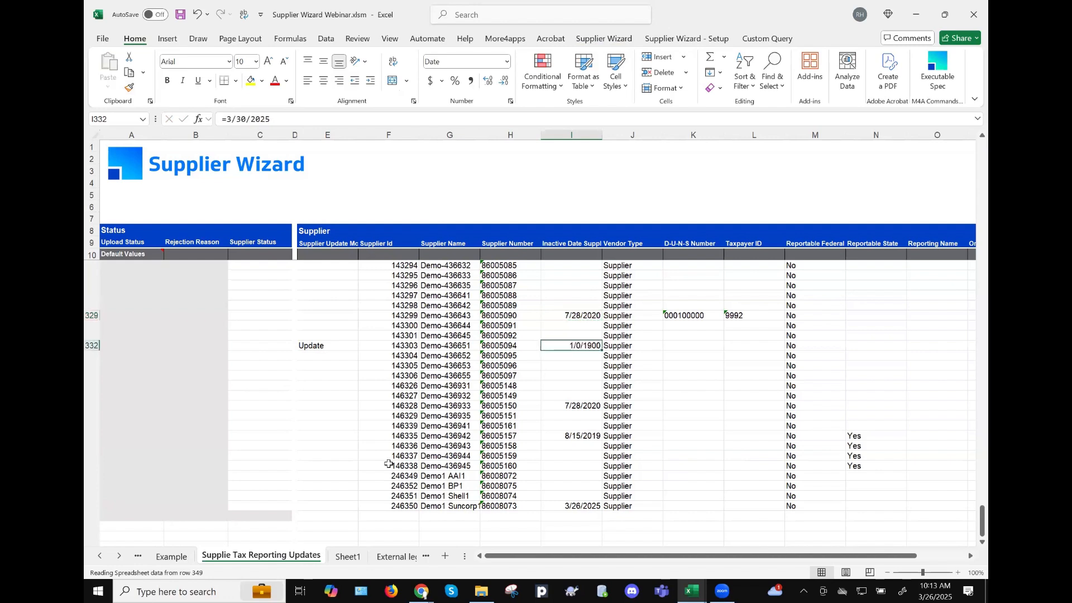
left_click(101, 557)
left_click(101, 556)
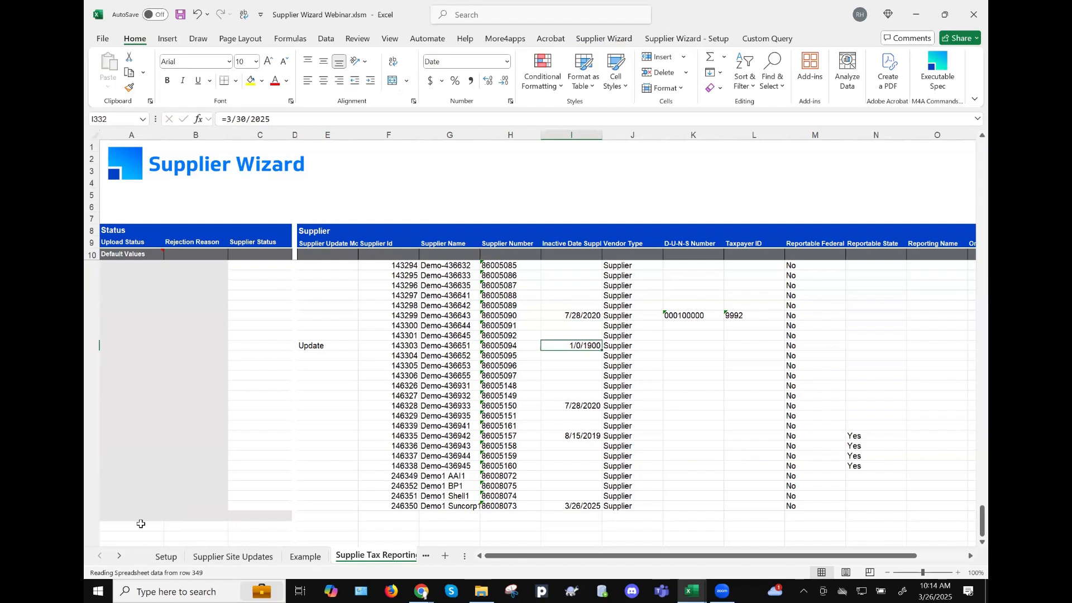
- Browse through the workbook's sheet tabs and return to the Supplier Wizard commands
left_click(118, 557)
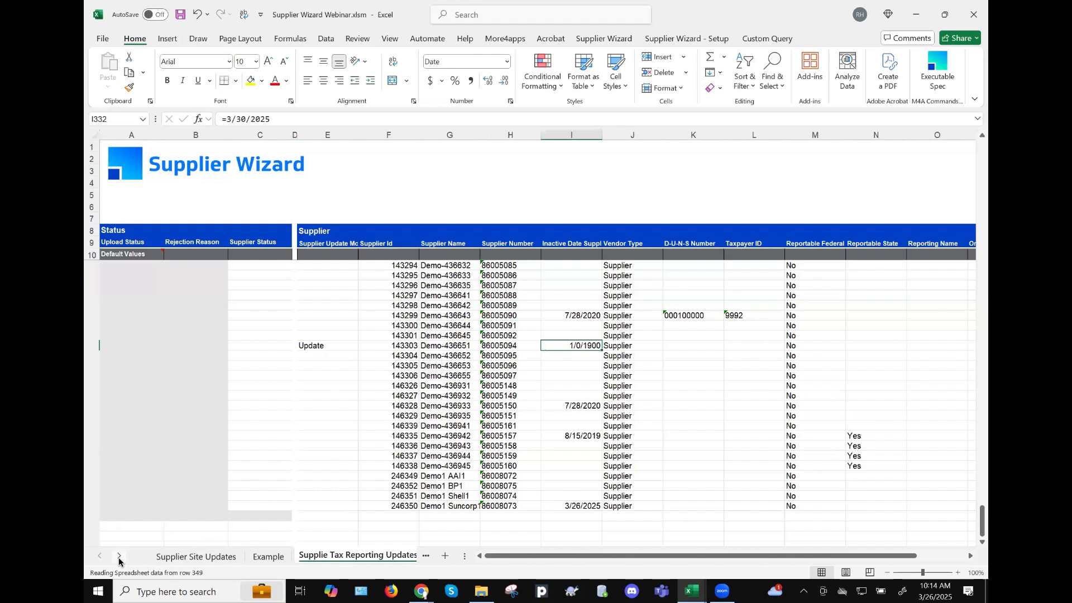
left_click(119, 557)
left_click(119, 557)
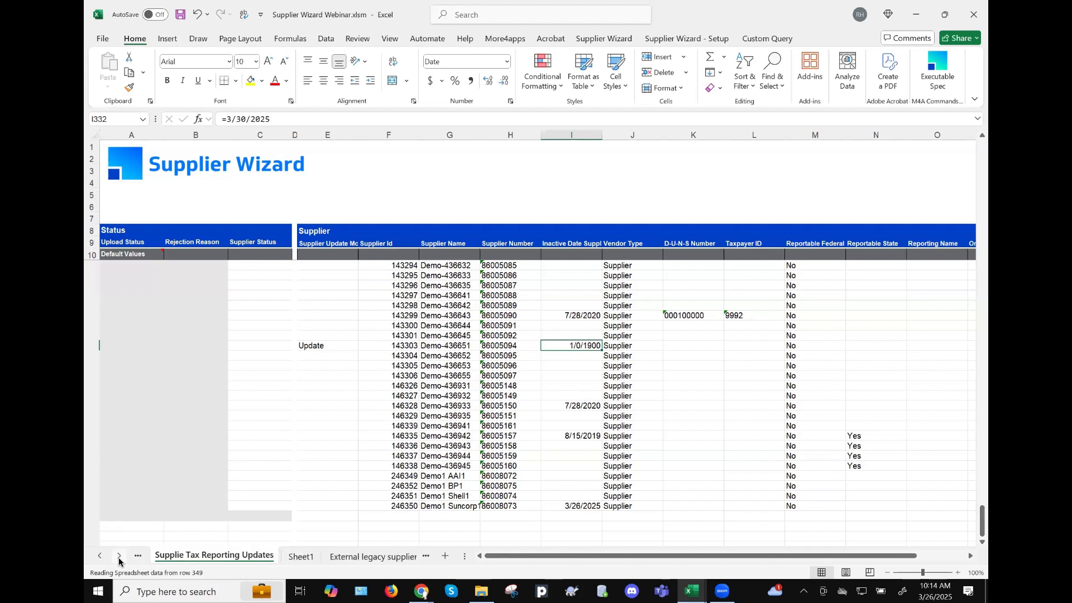
left_click(119, 557)
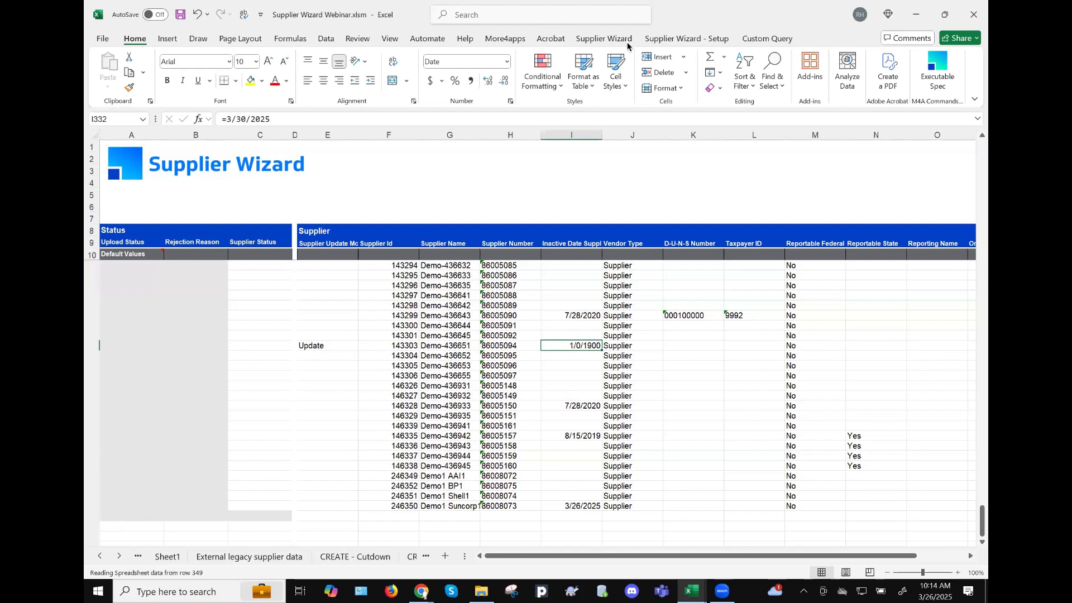
left_click(609, 40)
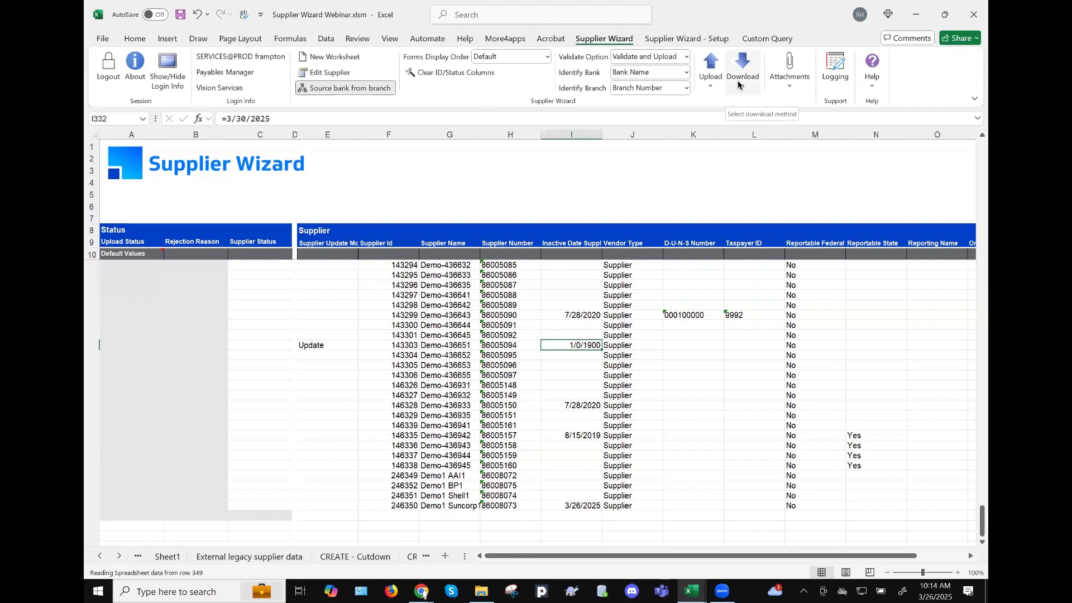
left_click(737, 84)
left_click(767, 106)
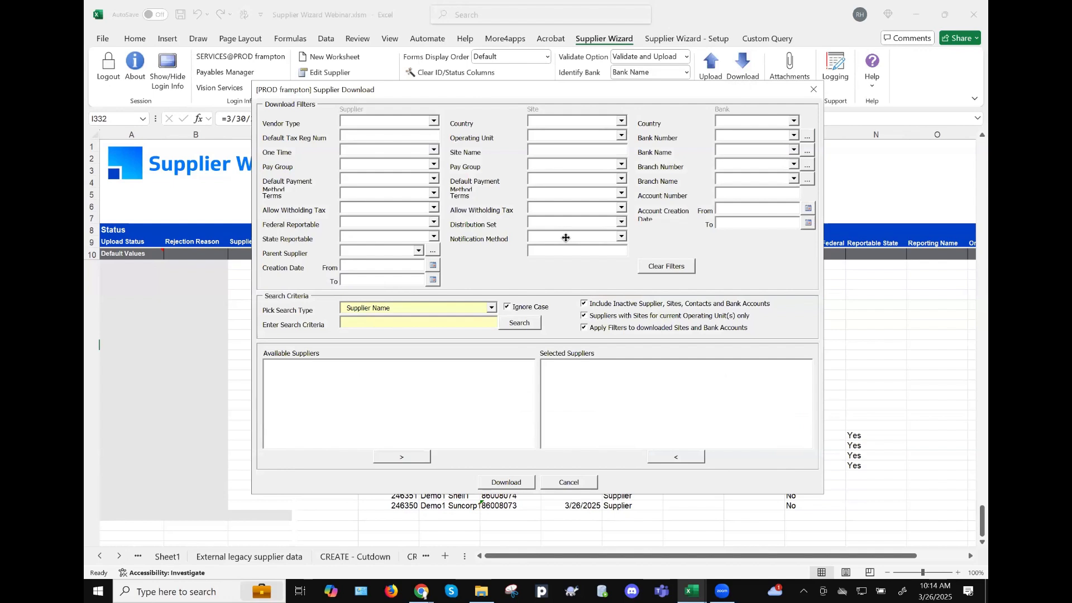
left_click(566, 485)
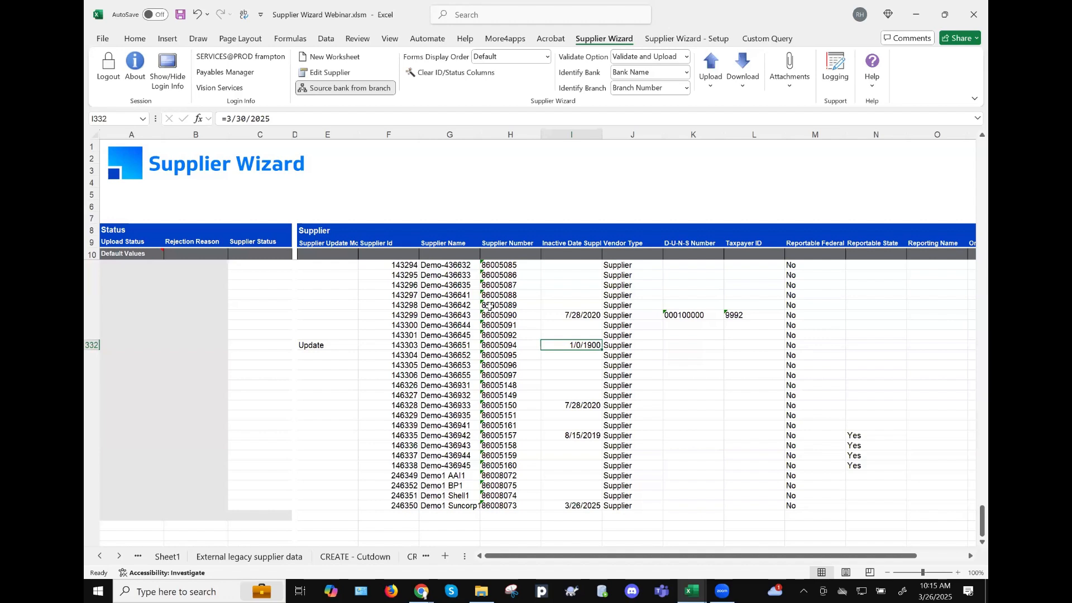
left_click(245, 558)
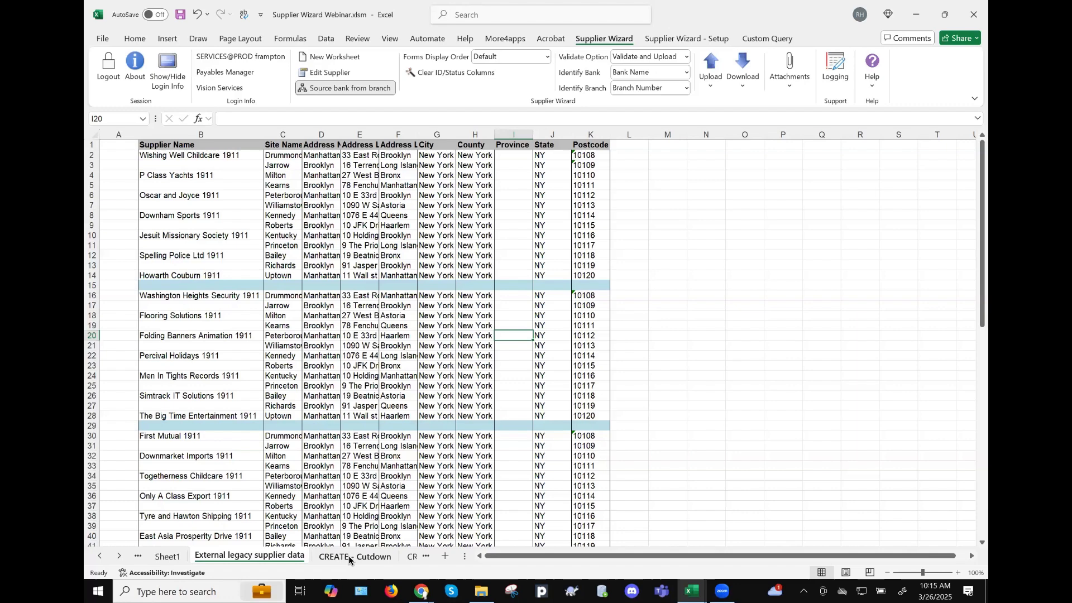
left_click(101, 557)
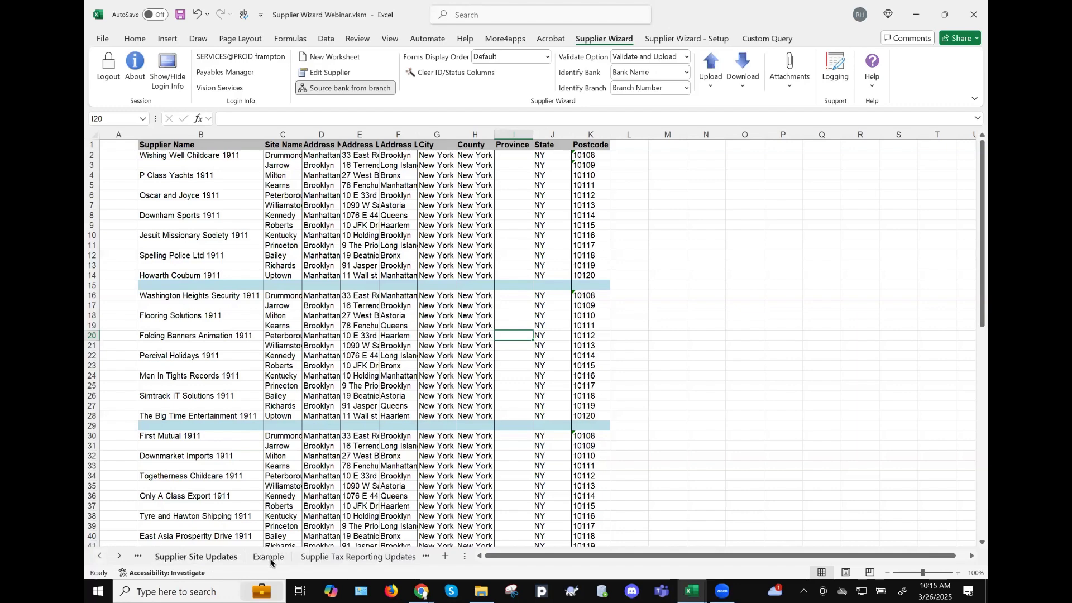
left_click(269, 557)
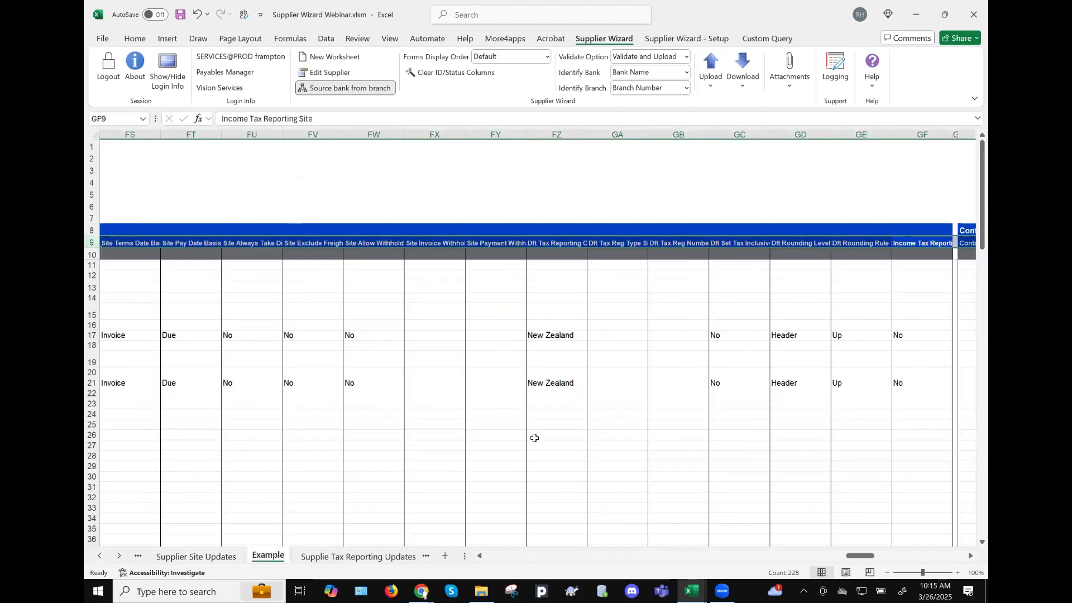
key("Home")
scroll(815, 437, "right", 3)
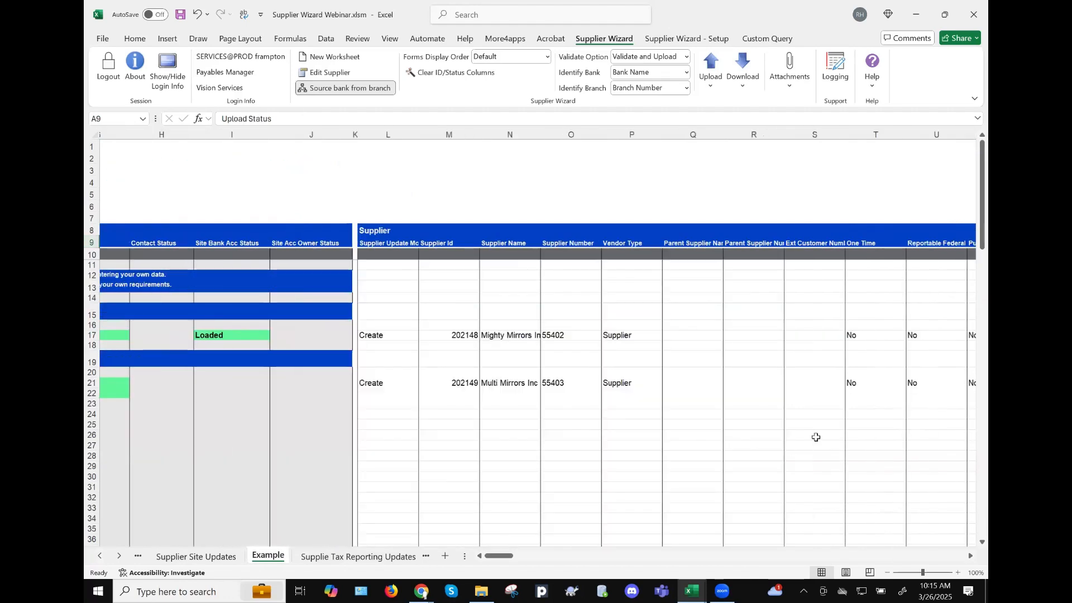
scroll(816, 437, "right", 2)
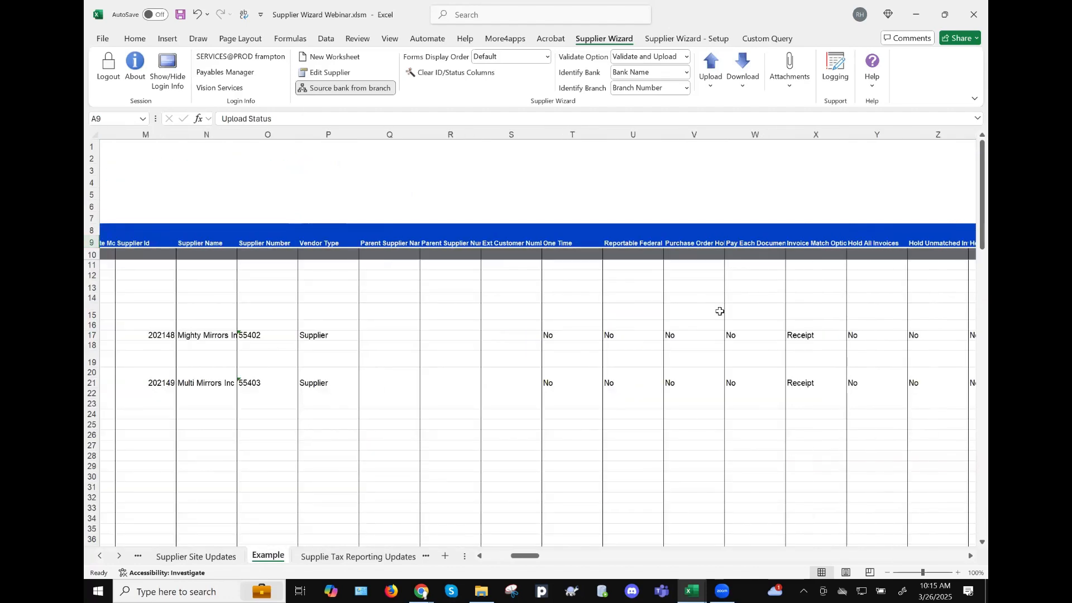
scroll(719, 311, "right", 1)
scroll(720, 311, "down", 2)
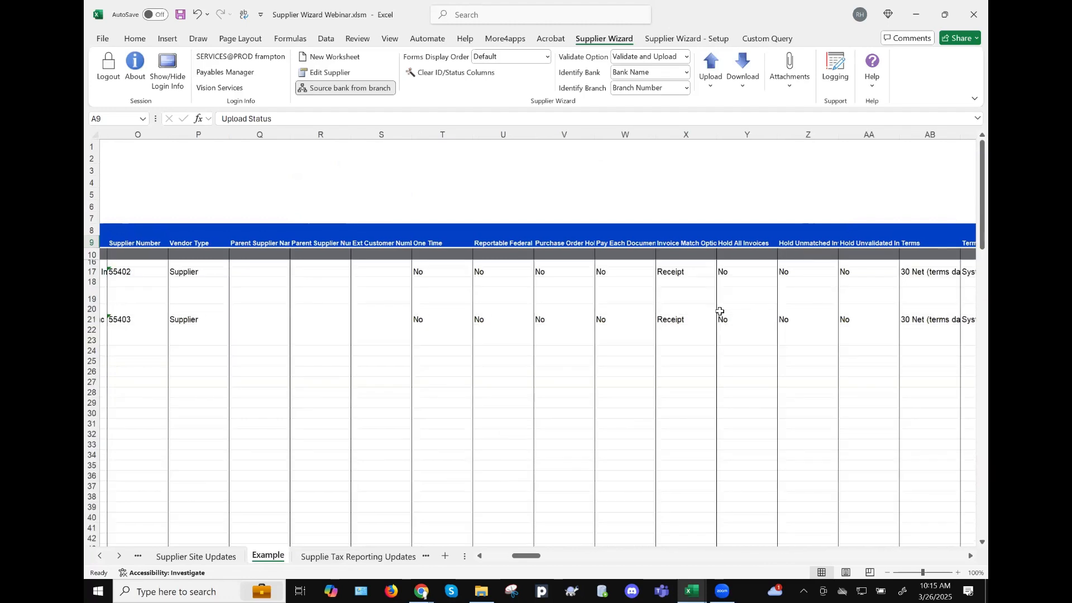
scroll(720, 310, "down", 1)
scroll(719, 311, "down", 1)
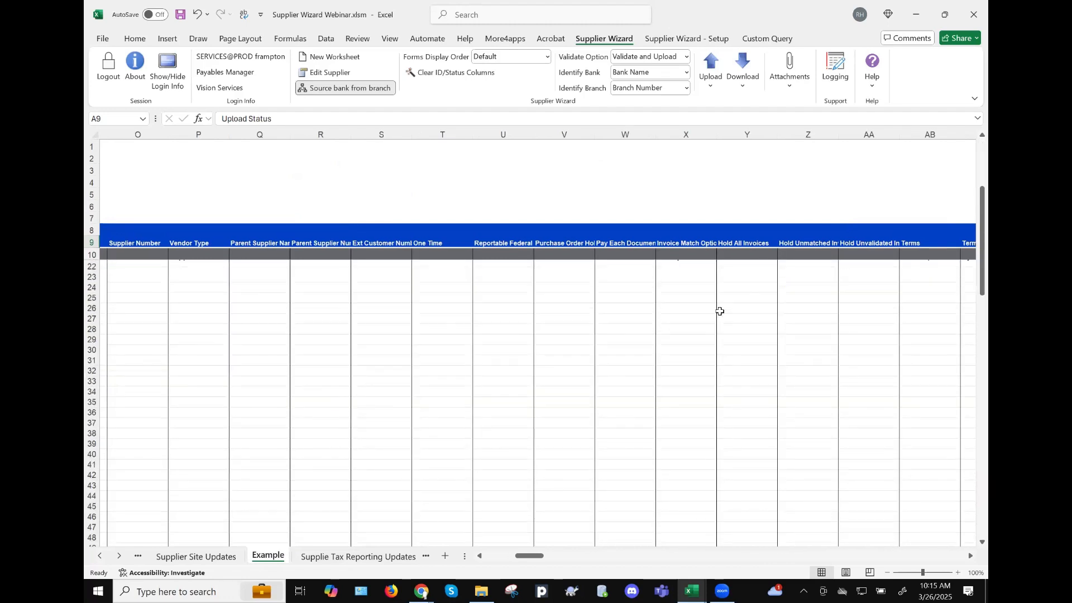
scroll(693, 291, "down", 1)
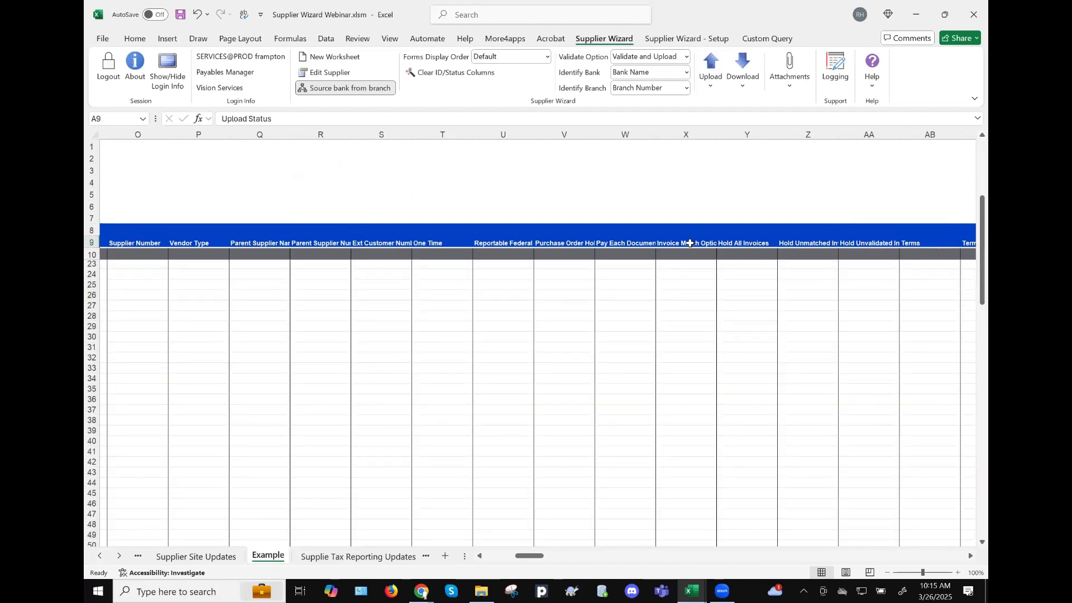
left_click(686, 242)
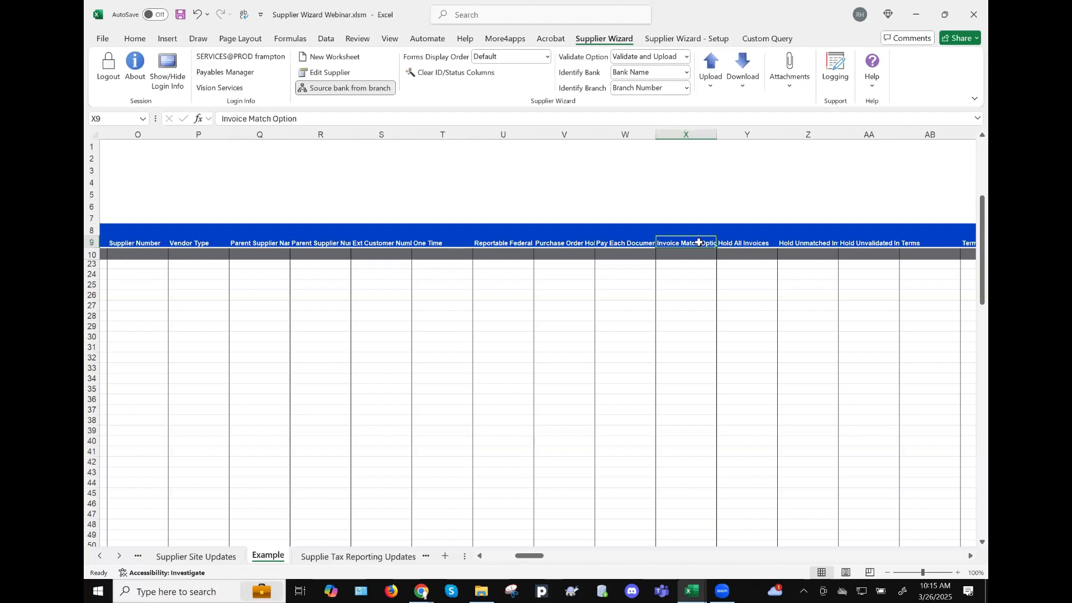
- Move the Hold All Invoices, Purchase Order Hold and Hold Unvalidated Invoices headers from row 9 to row 7
key("Right")
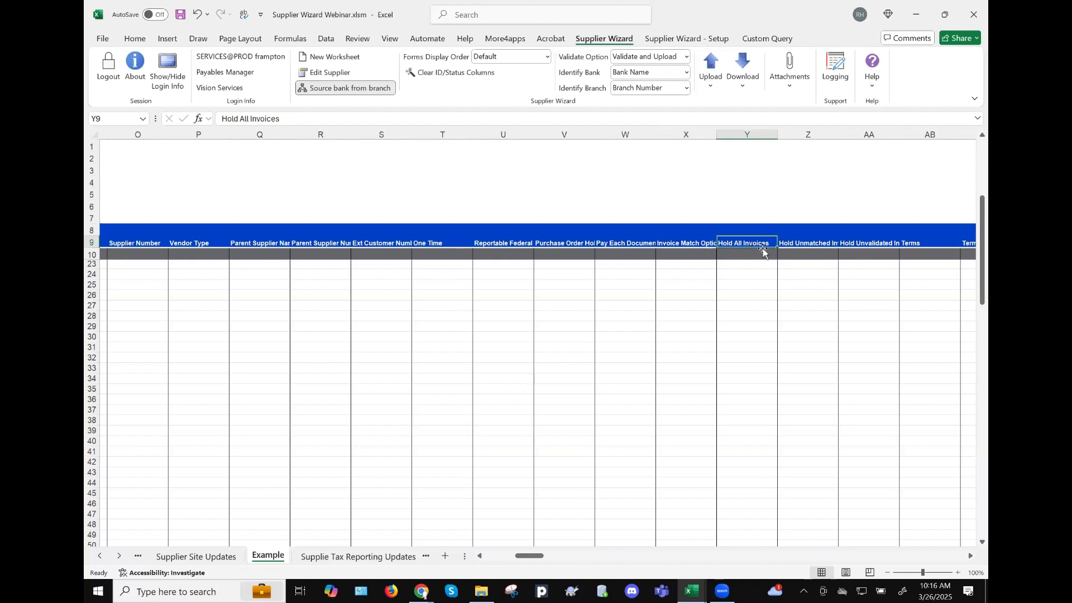
left_click(675, 275)
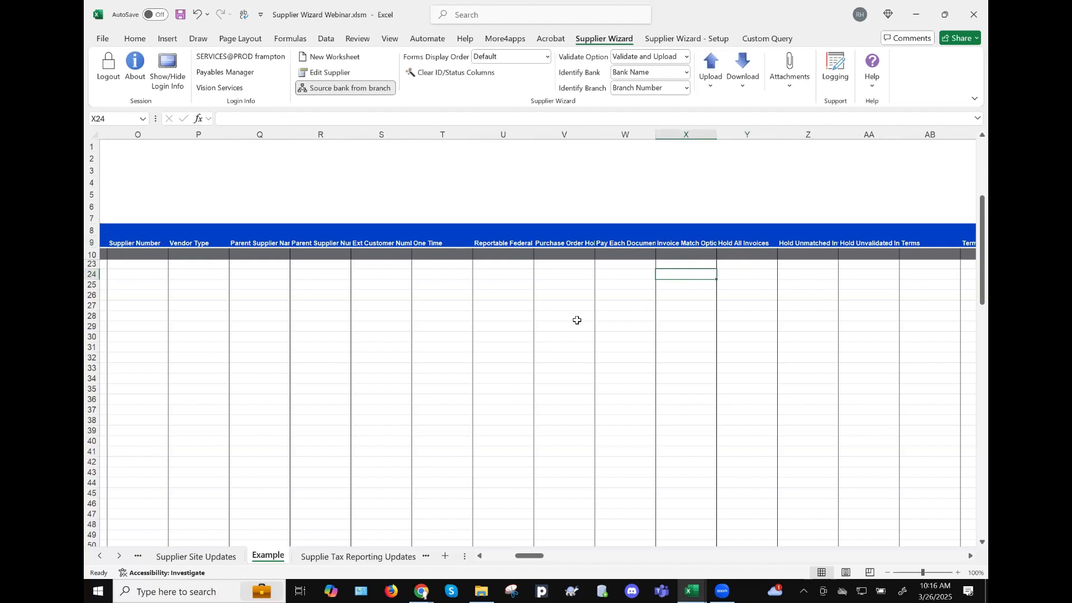
left_click(766, 244)
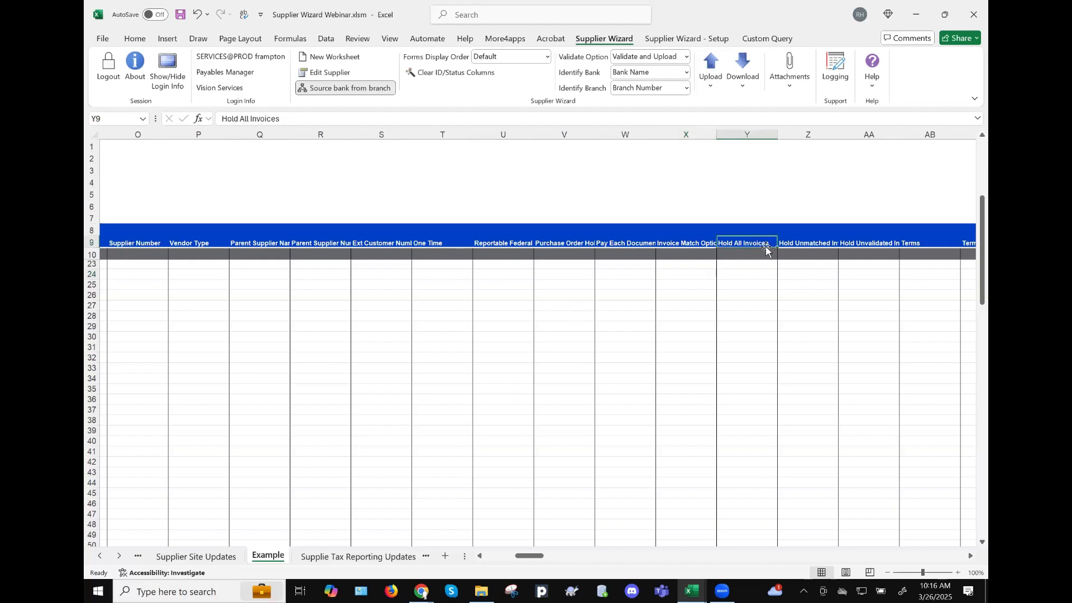
left_click_drag(764, 235, 764, 213)
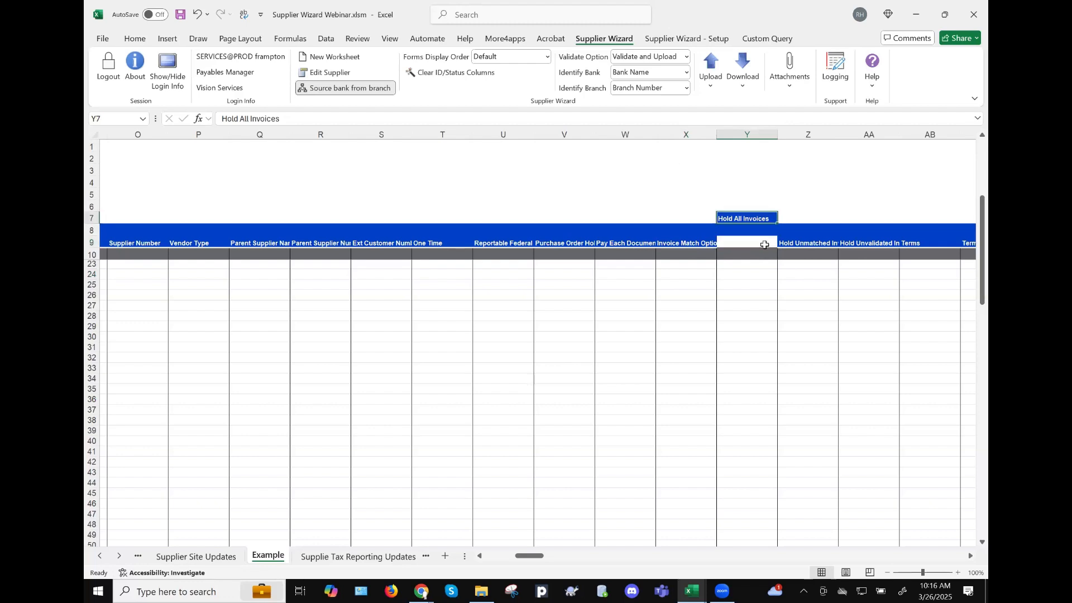
left_click(578, 244)
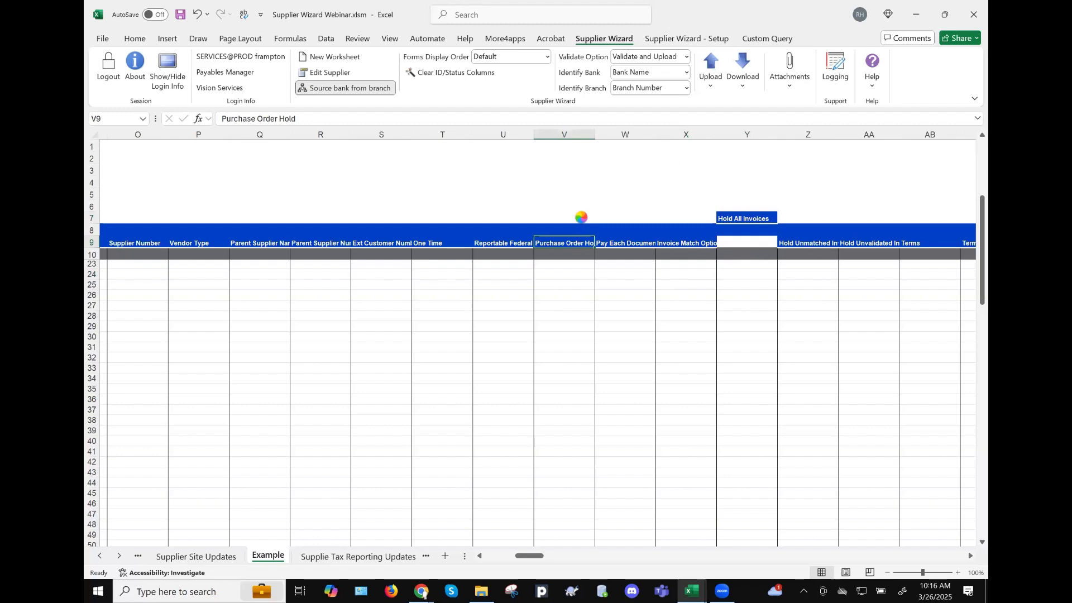
left_click_drag(581, 216, 581, 217)
scroll(666, 296, "right", 3)
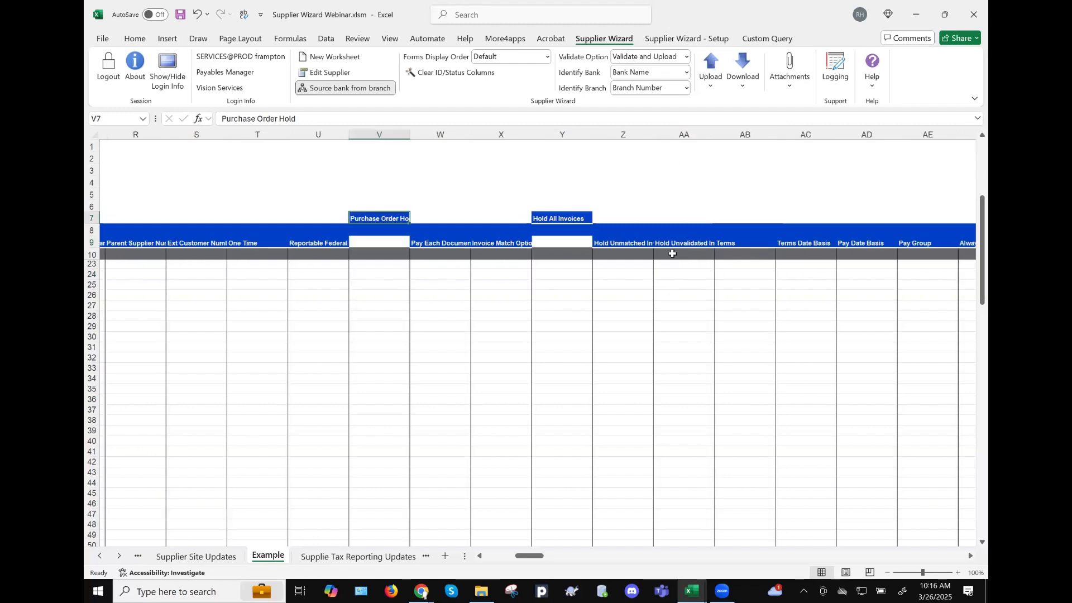
left_click(706, 244)
left_click_drag(709, 216, 709, 216)
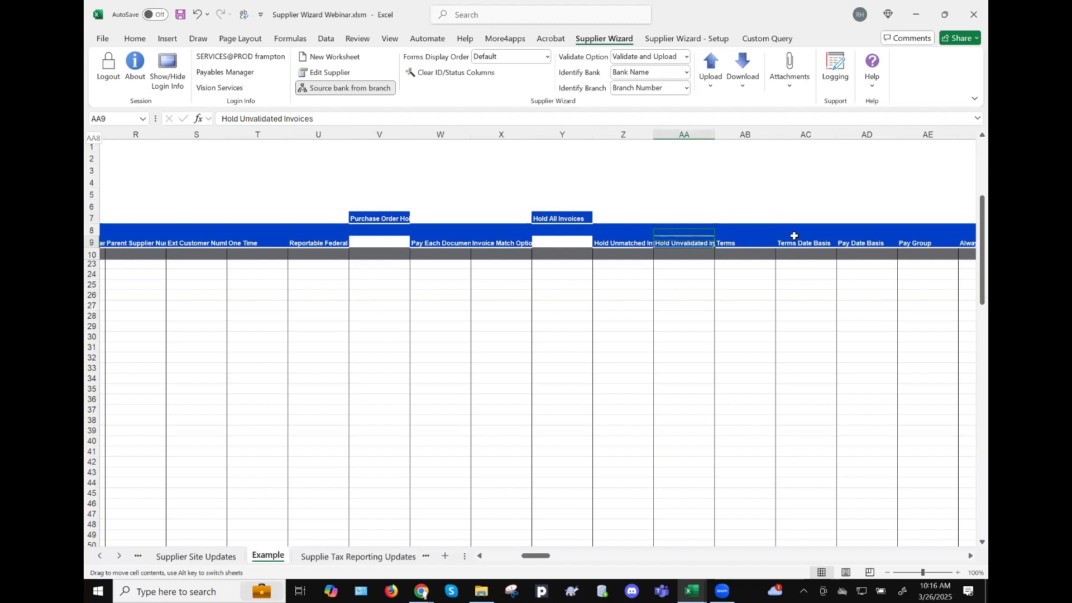
left_click_drag(800, 244, 795, 272)
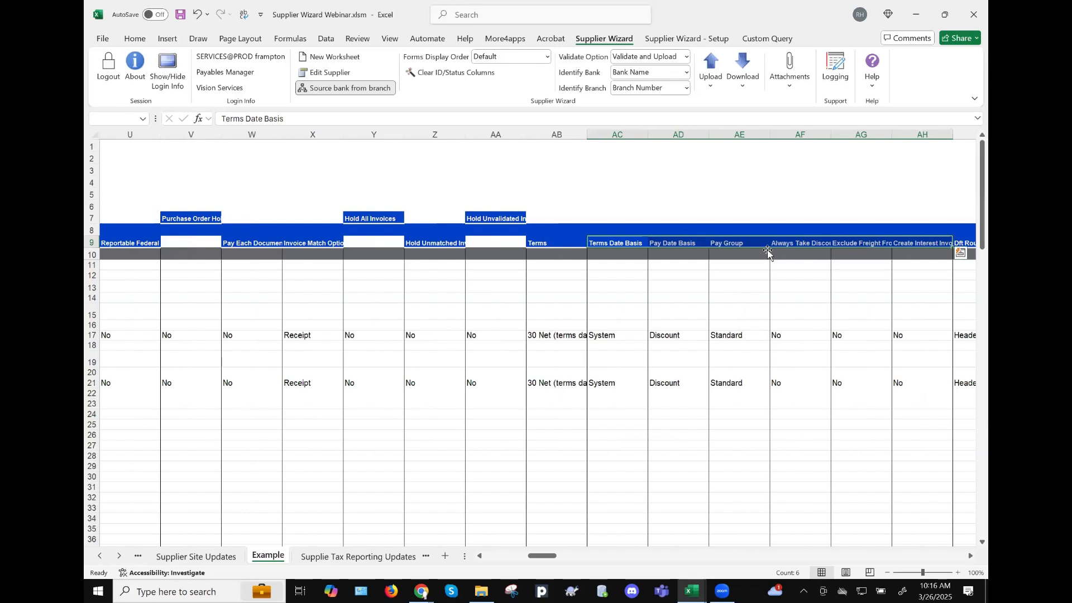
- Move the six headers from Terms Date Basis onward, AC9:AH9, up to AC7:AH7
left_click_drag(731, 317, 669, 326)
left_click(625, 335)
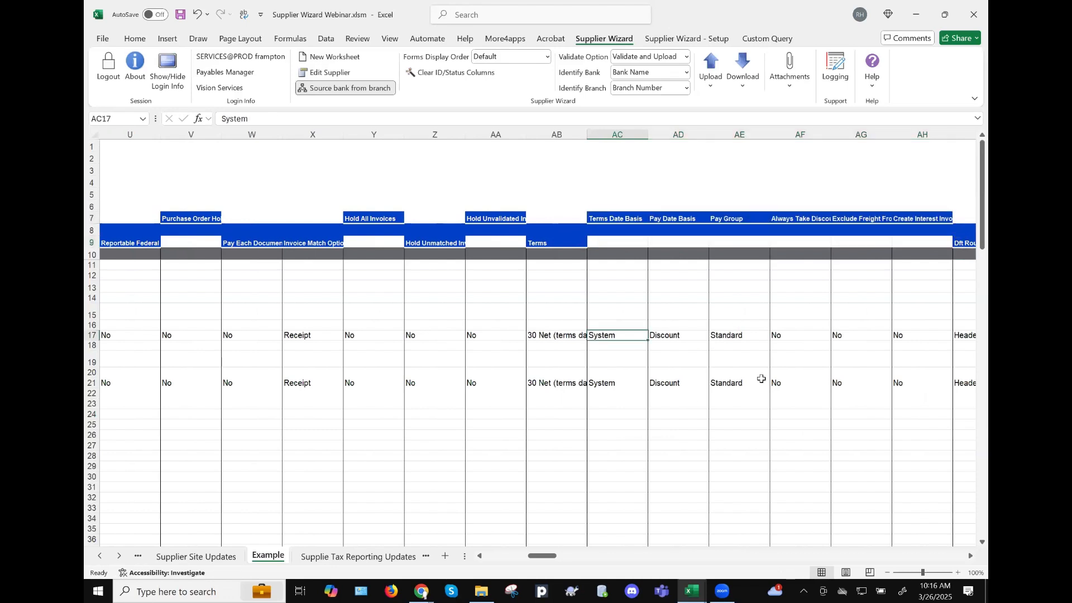
key("ctrl+Left")
key("ctrl+Left")
key("ctrl+Left")
key("ctrl+Left")
key("ctrl+Left")
key("ctrl+Left")
key("ctrl+Left")
key("ctrl+Left")
key("Right")
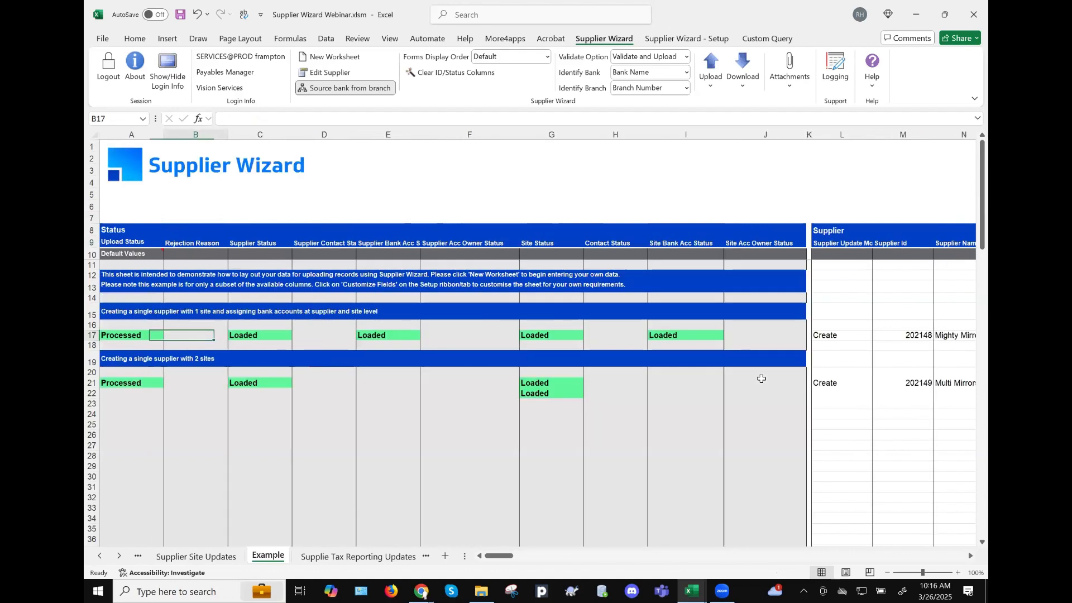
- Change the second supplier's mode in L21 from Create to Update
key("ctrl+Right")
key("ctrl+Right")
key("ctrl+Right")
key("ctrl+Right")
key("ctrl+Right")
key("Right")
key("ctrl+Down")
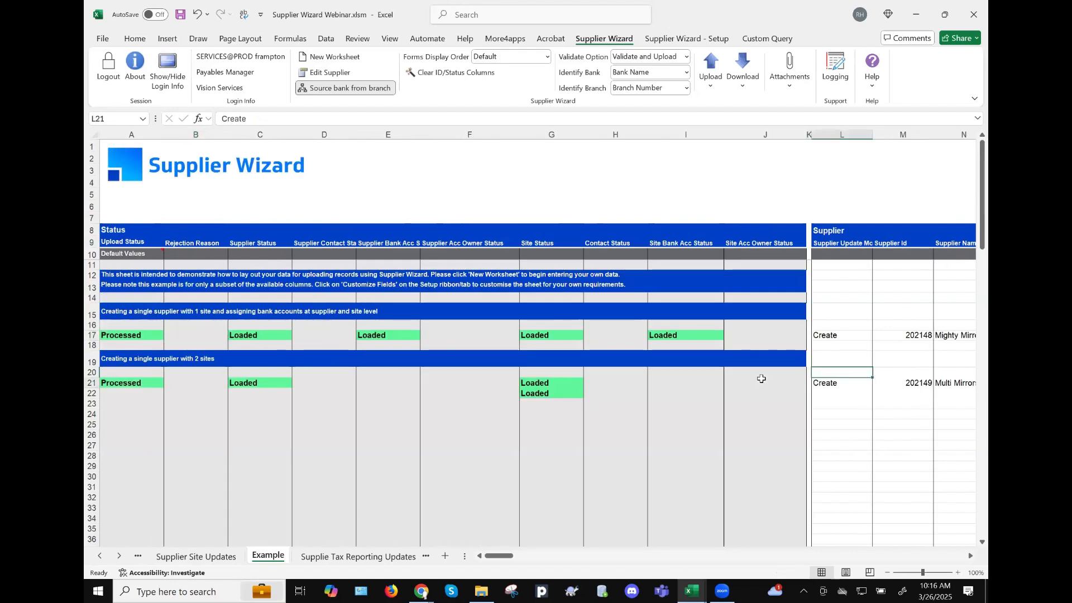
type("Update")
key("Tab")
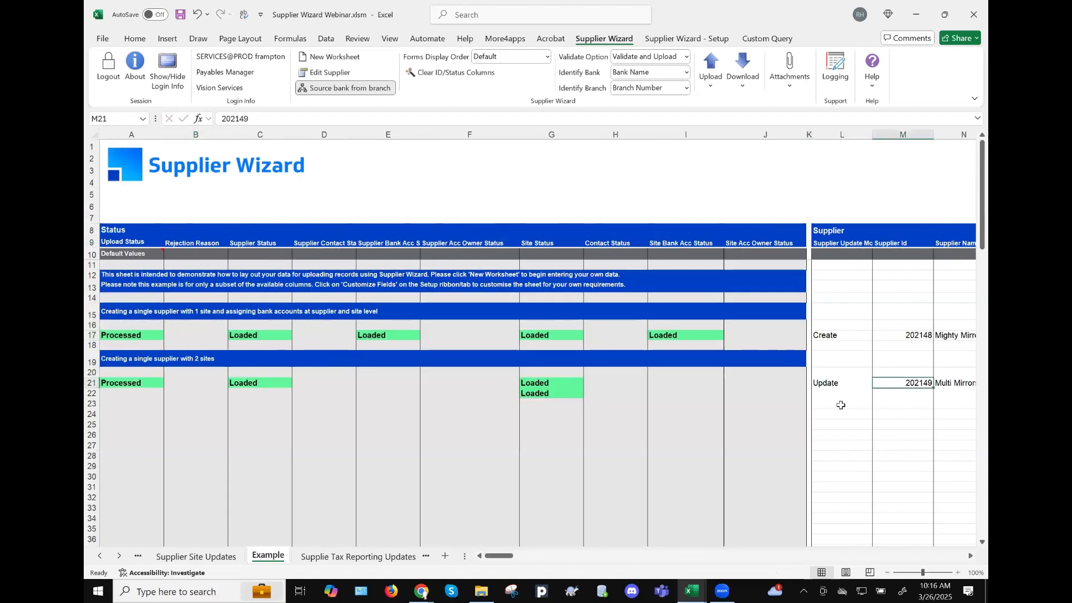
scroll(292, 393, "right", 3)
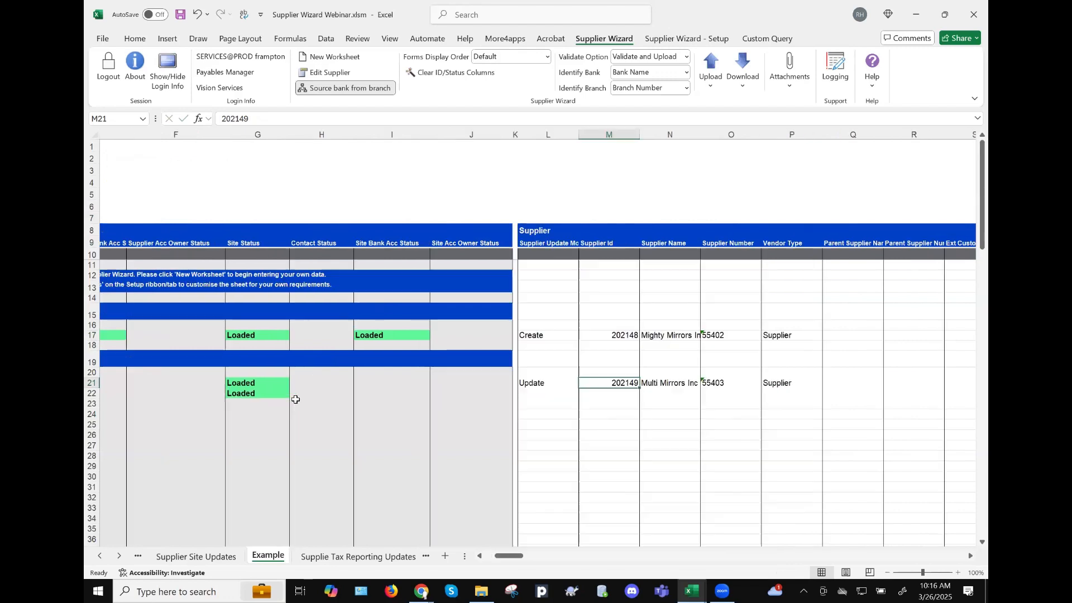
scroll(734, 140, "right", 3)
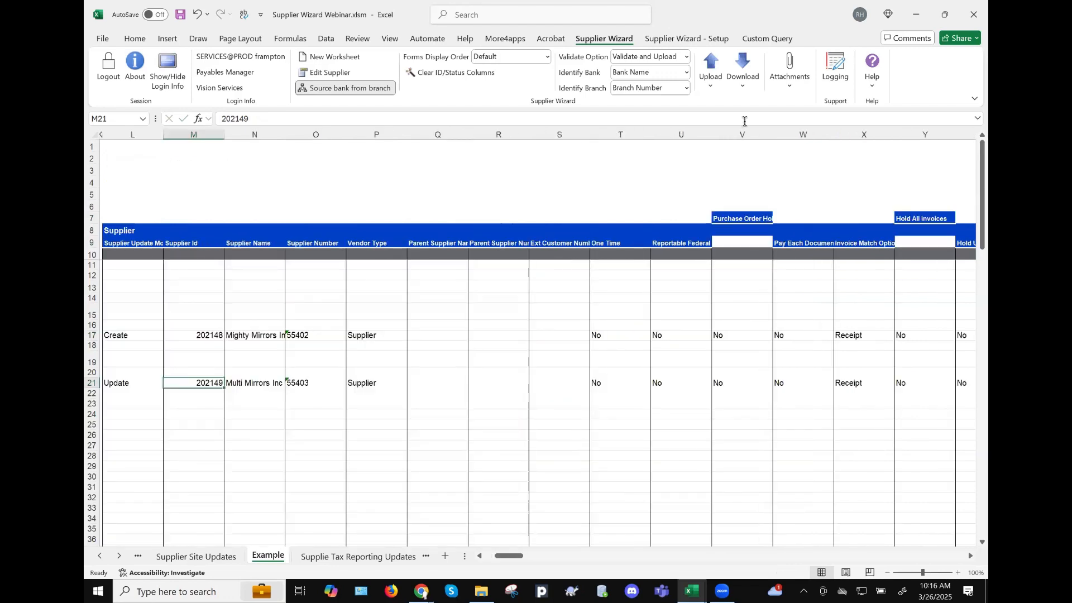
- Delete the Purchase Order Hold column
left_click(741, 134)
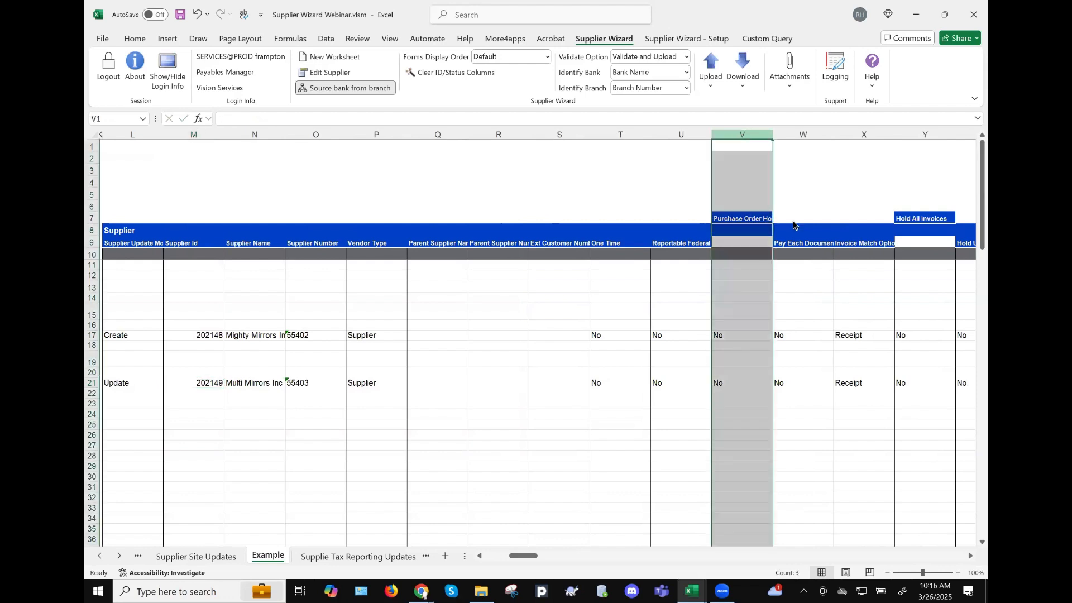
right_click(742, 136)
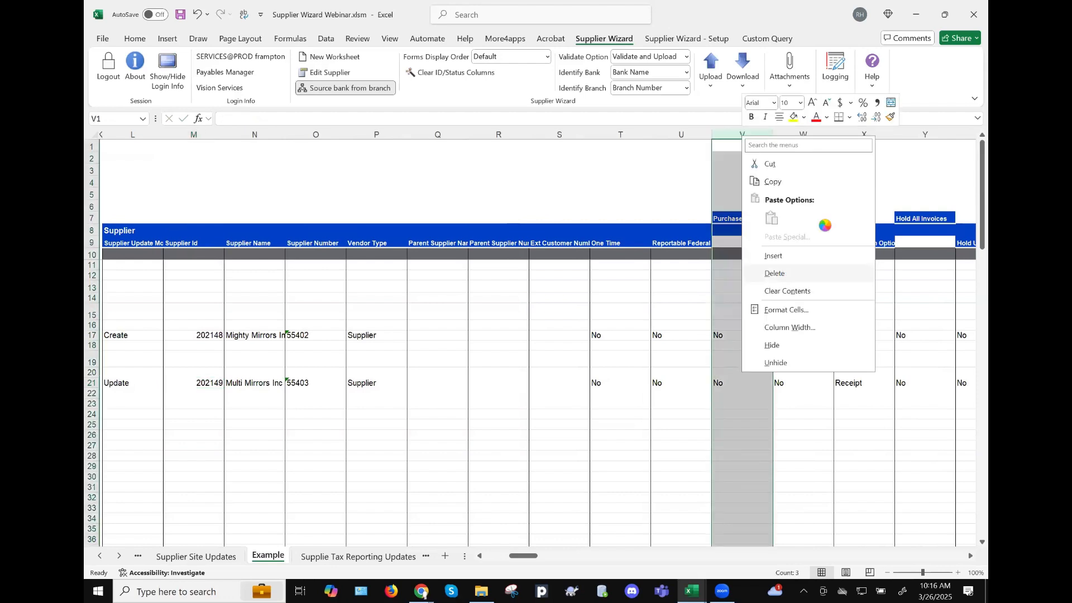
left_click(781, 273)
- Move the Hold All Invoices heading from row 7 back down to row 9
left_click(864, 134)
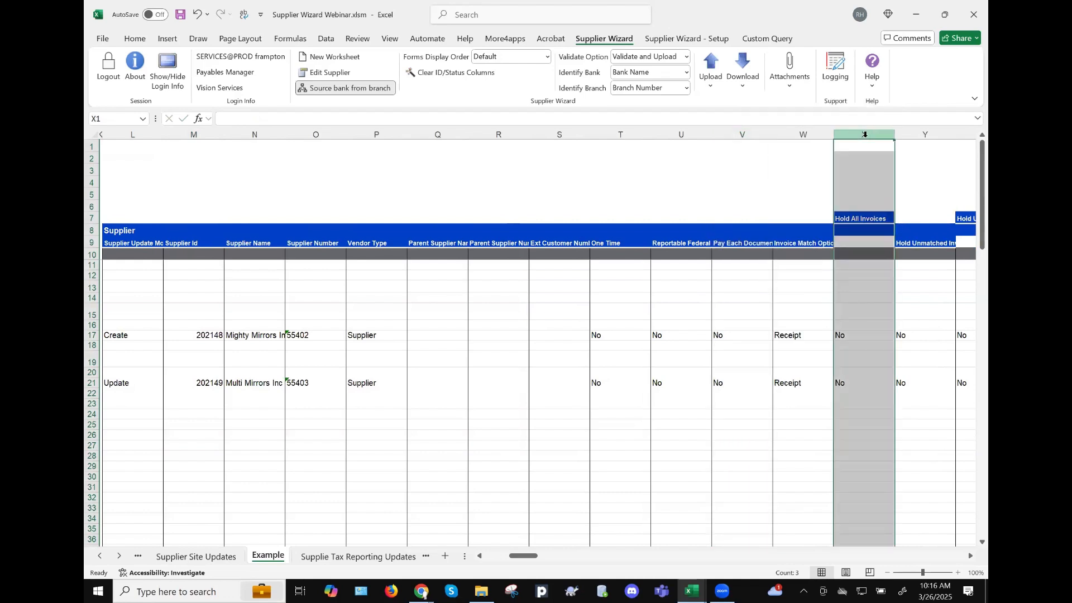
right_click(864, 135)
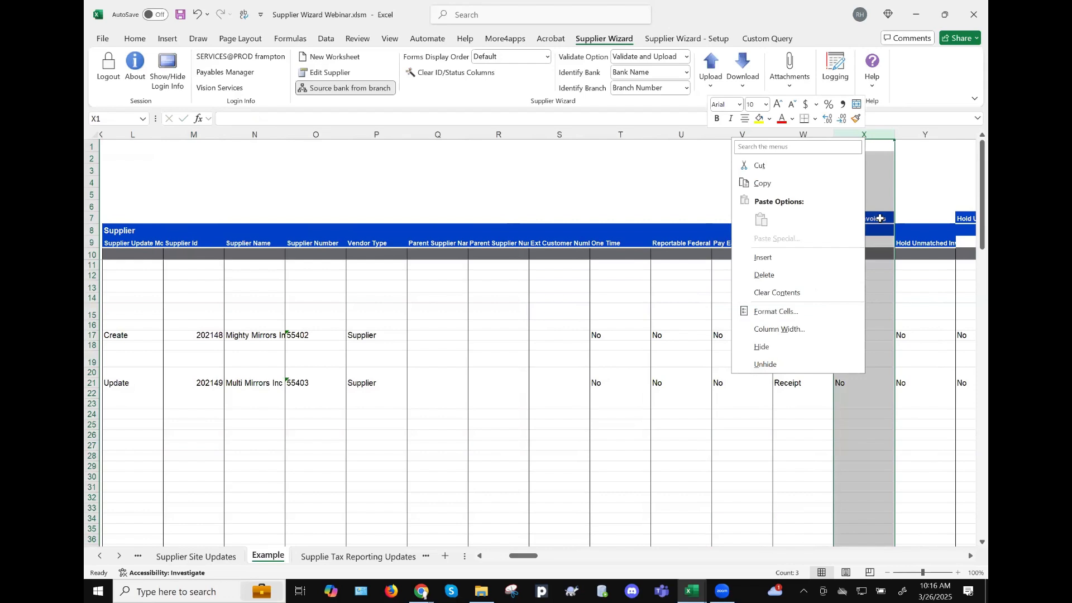
left_click(857, 217)
left_click(856, 238)
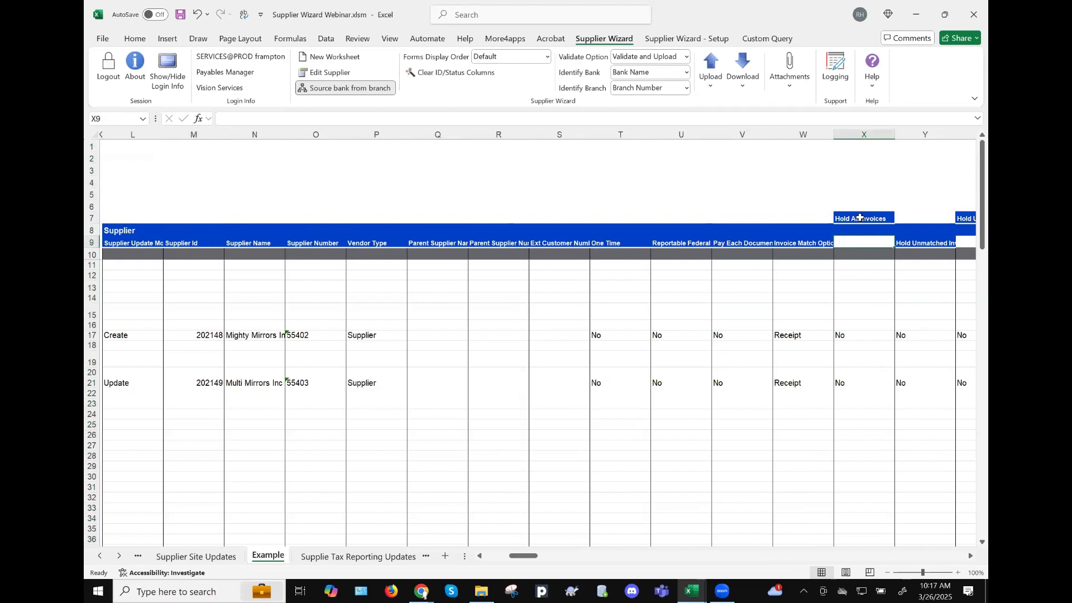
left_click(860, 217)
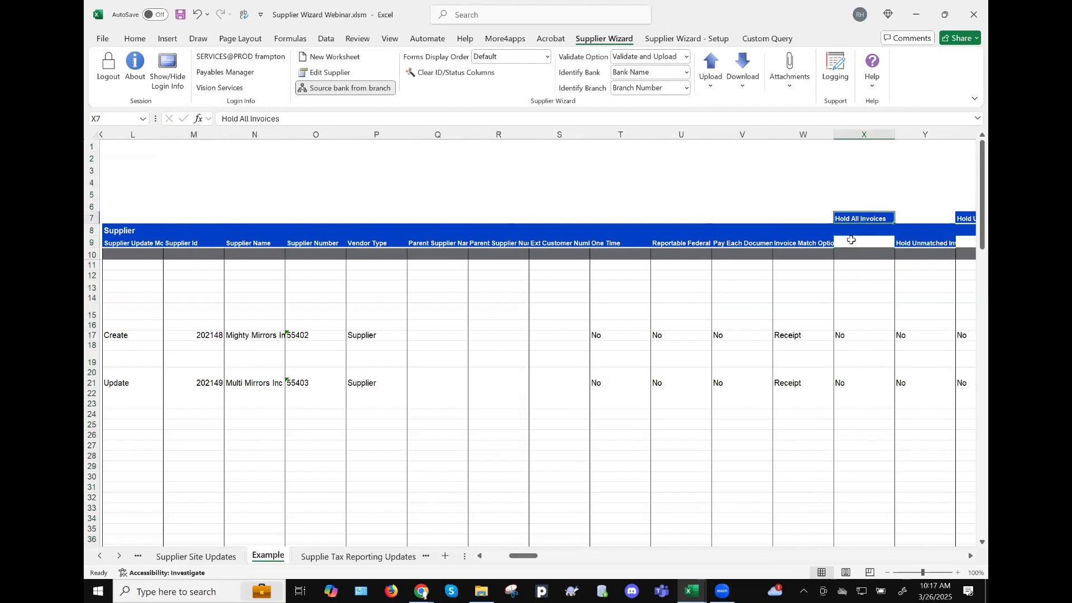
left_click(851, 240)
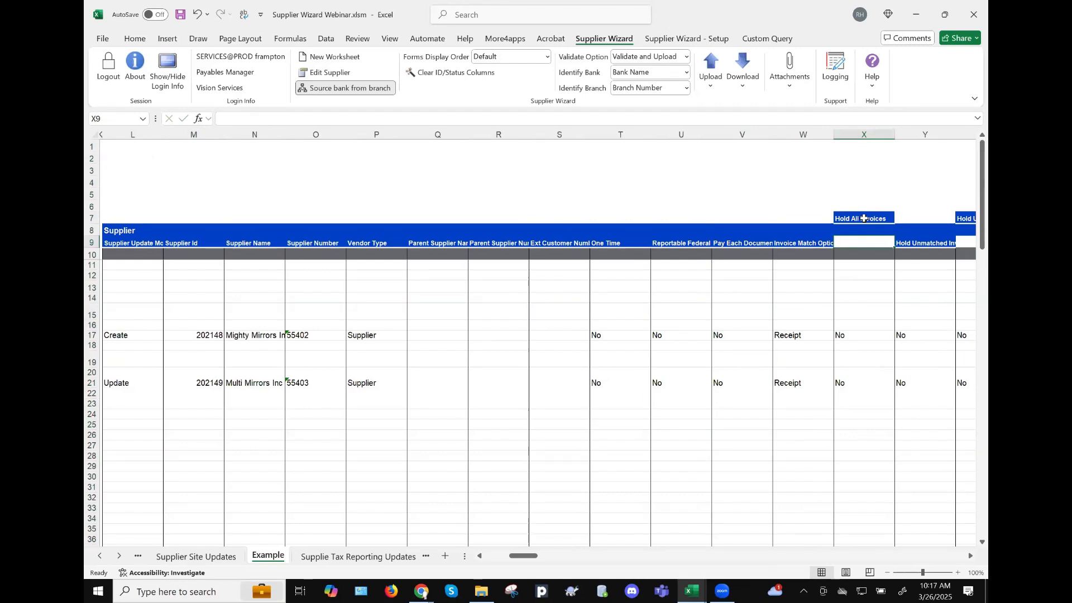
left_click(861, 216)
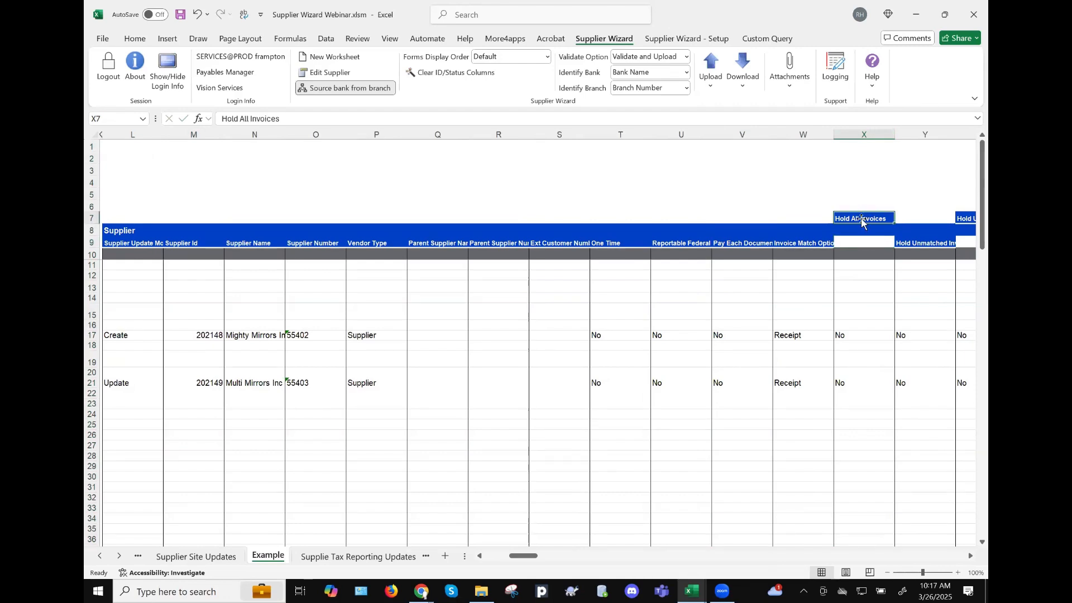
key("ctrl+x")
left_click(864, 247)
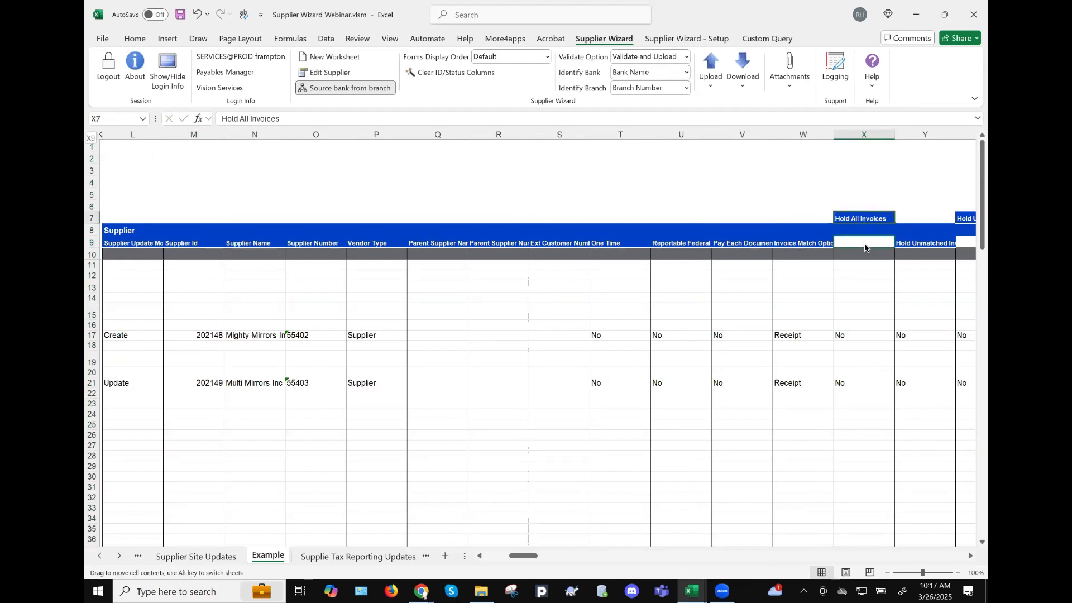
key("ctrl+v")
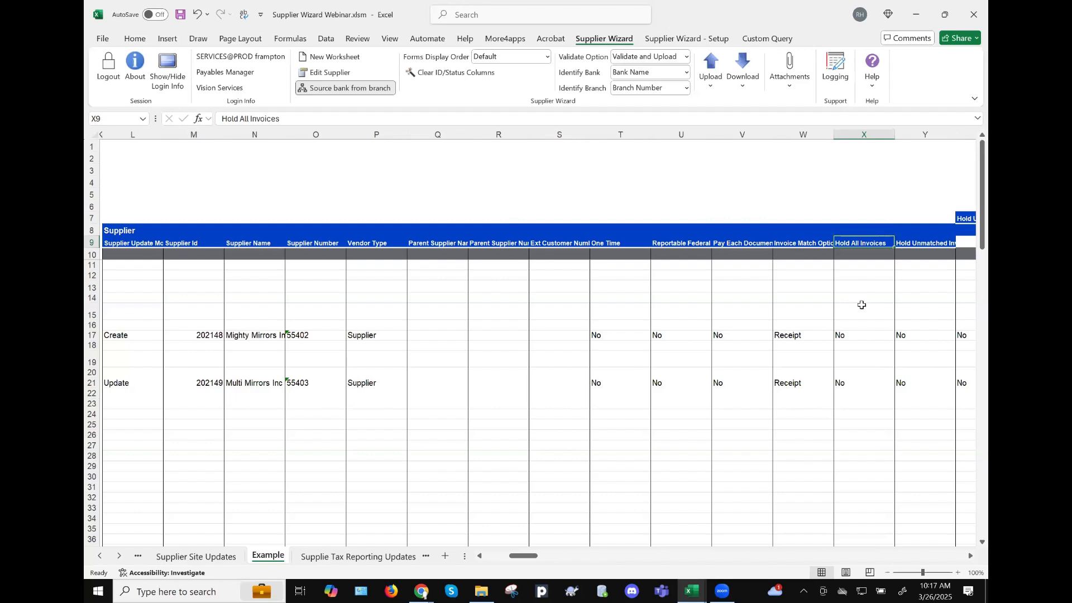
- Cut the Hold Unmatched Invoices column Y and insert it at column V
scroll(692, 196, "right", 2)
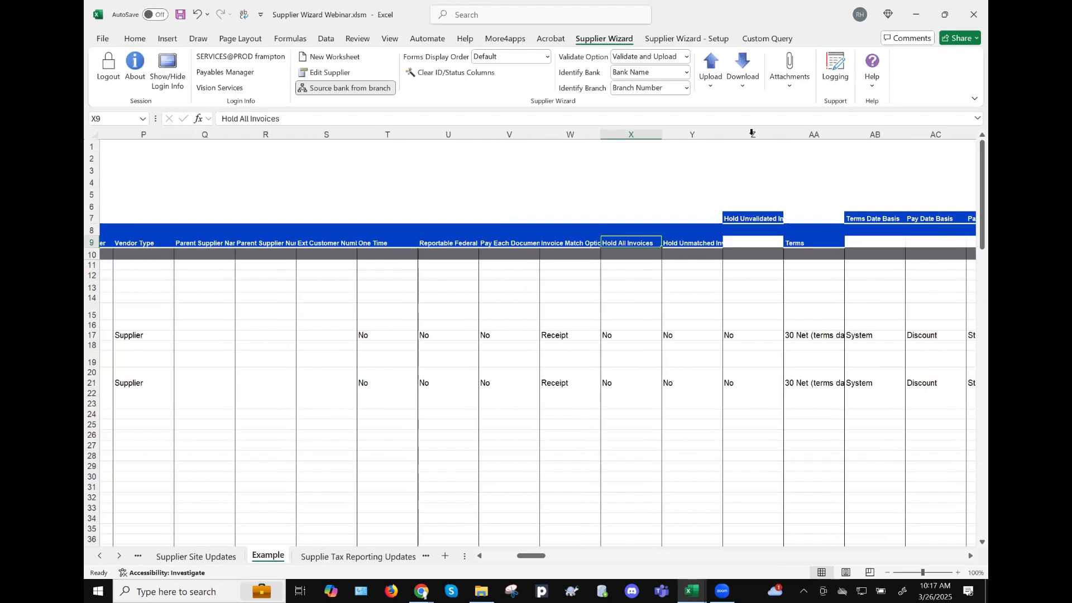
left_click(696, 135)
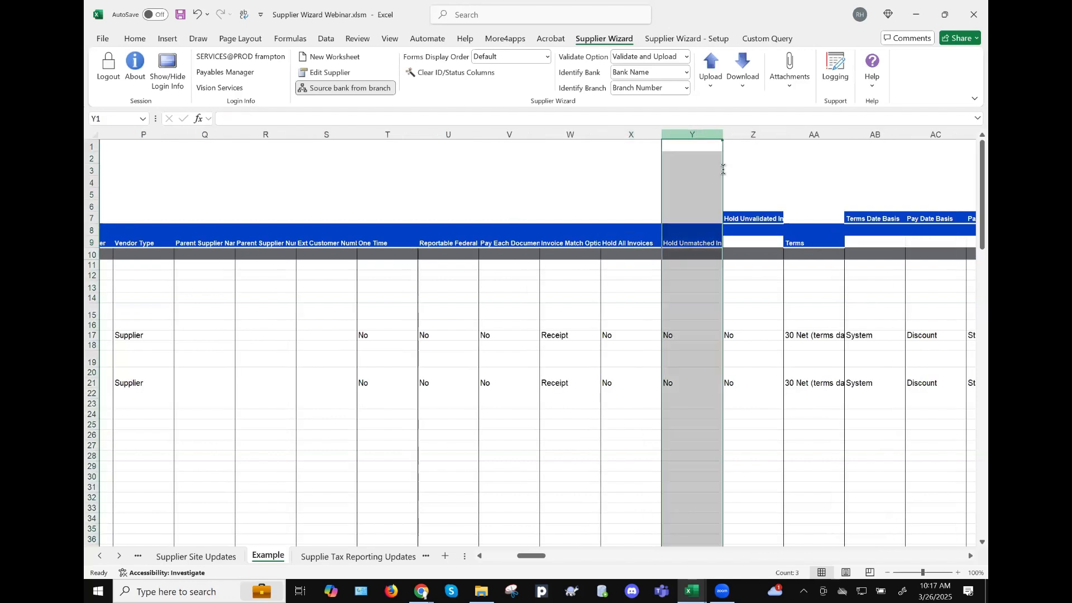
right_click(698, 140)
key("ctrl+x")
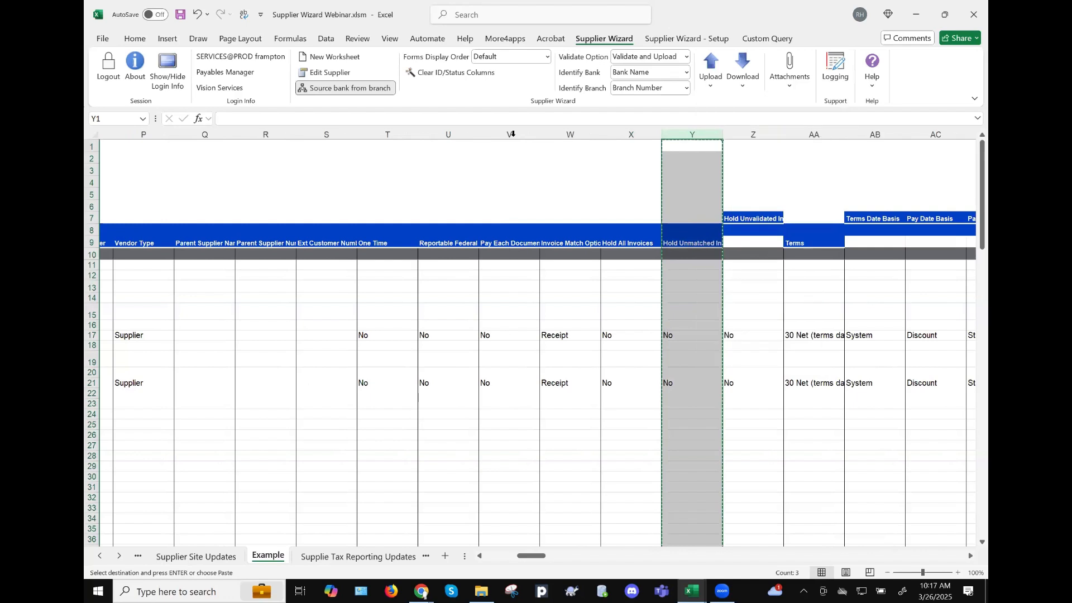
left_click(512, 133)
right_click(510, 135)
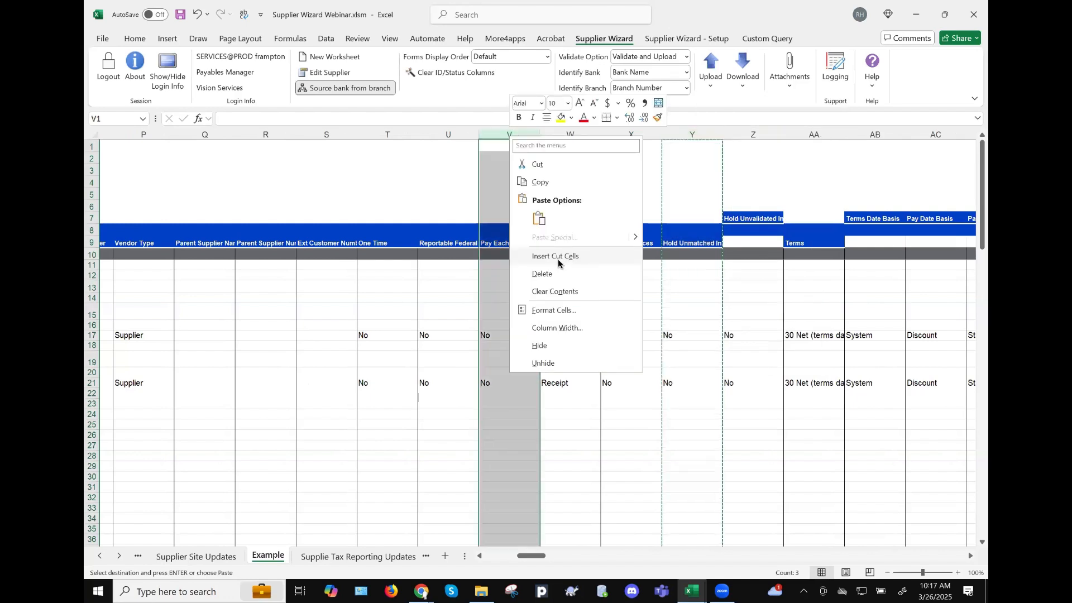
left_click(557, 259)
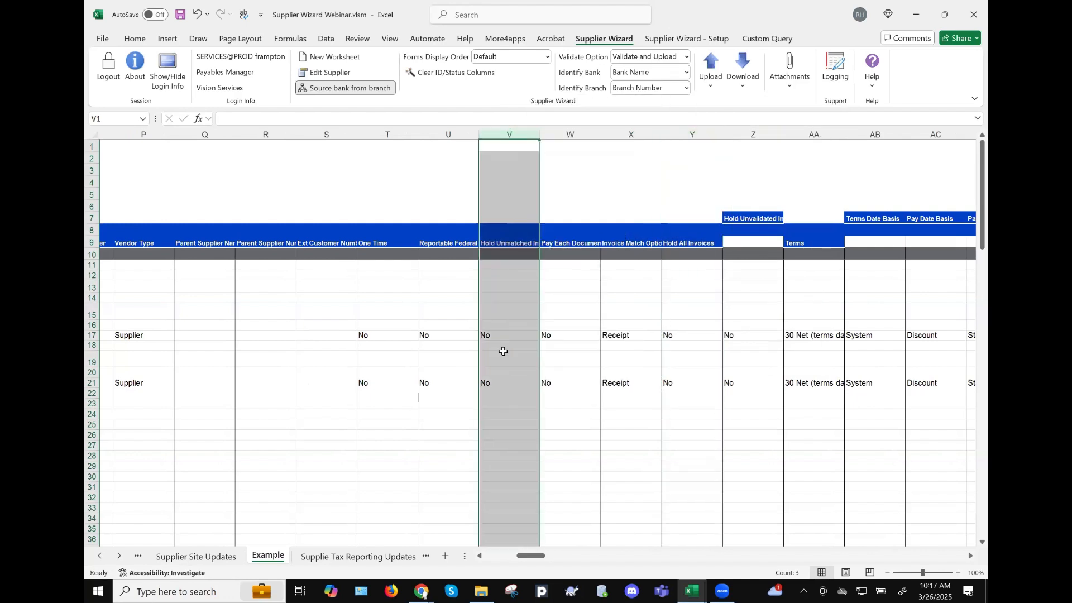
- Copy the supplier table B2:K28 from the External legacy supplier data sheet
left_click(120, 556)
left_click(119, 557)
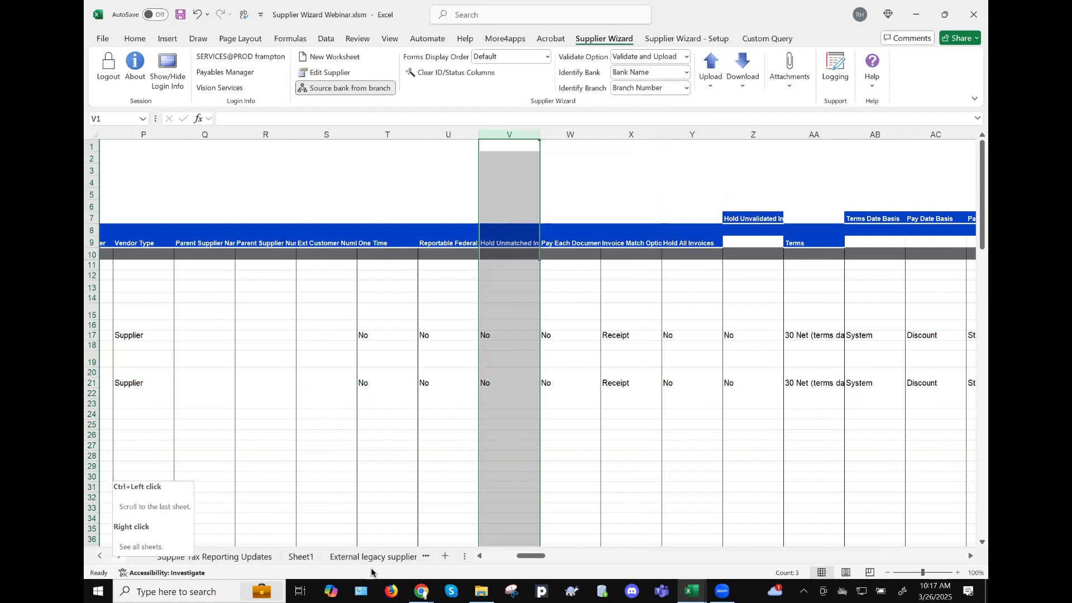
left_click(371, 556)
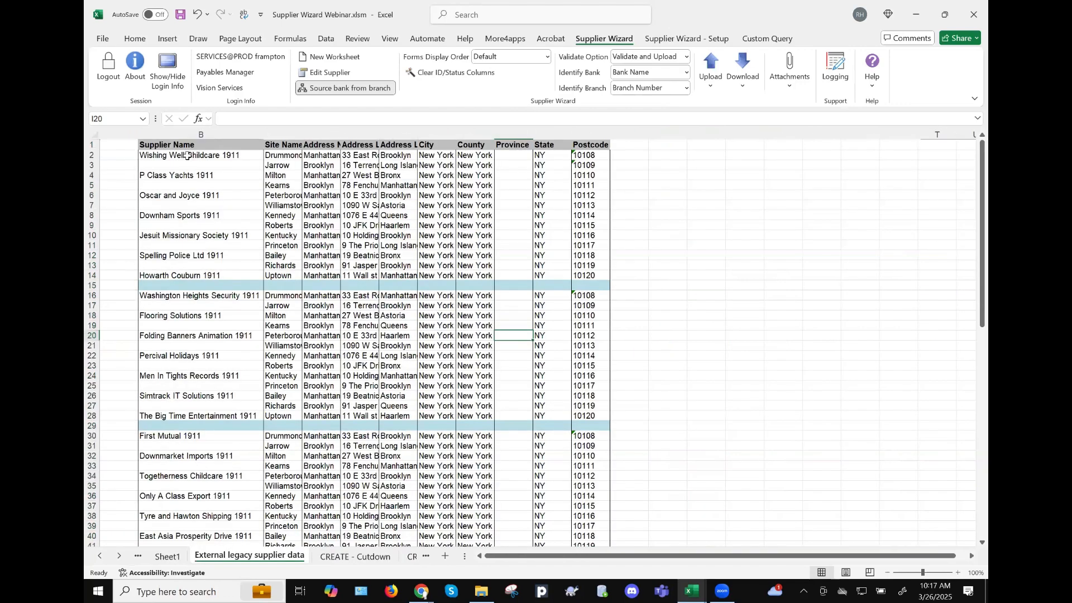
key("ctrl+Home")
left_click(568, 416, "shift")
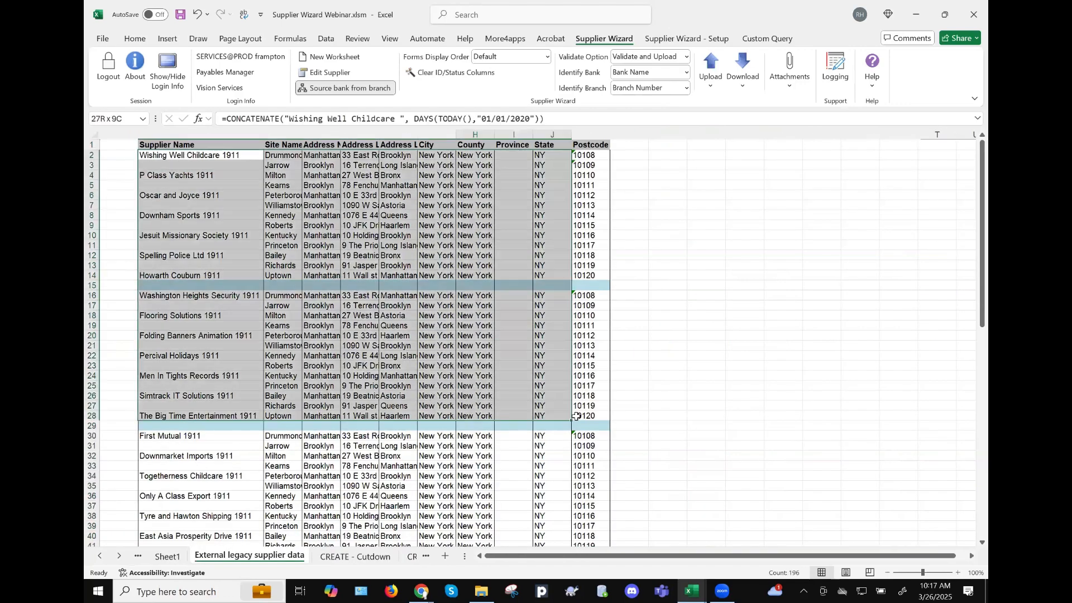
left_click_drag(575, 416, 576, 416)
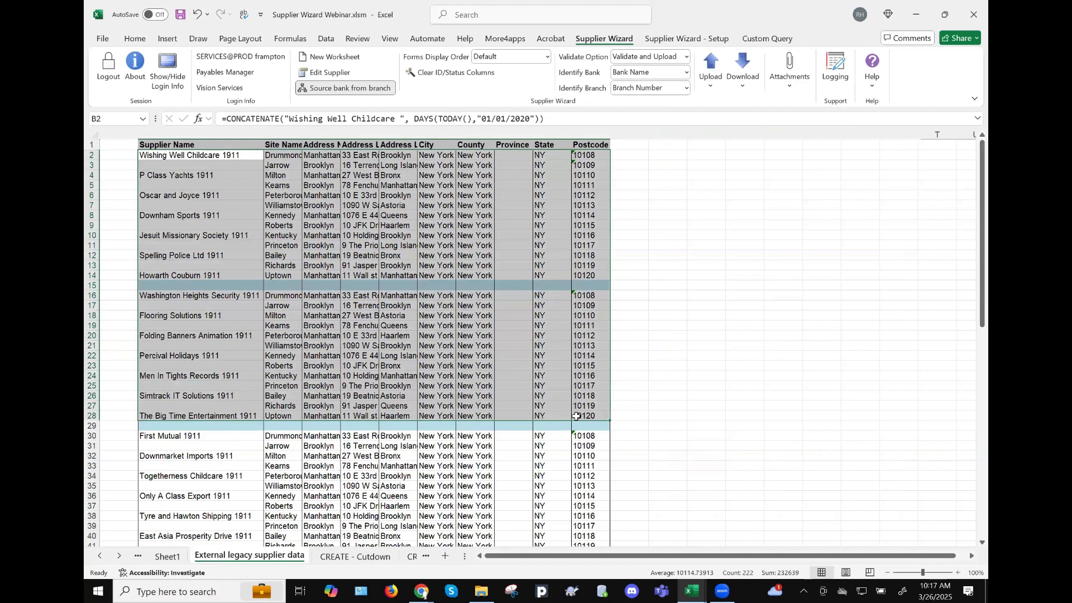
key("ctrl+c")
left_click(362, 559)
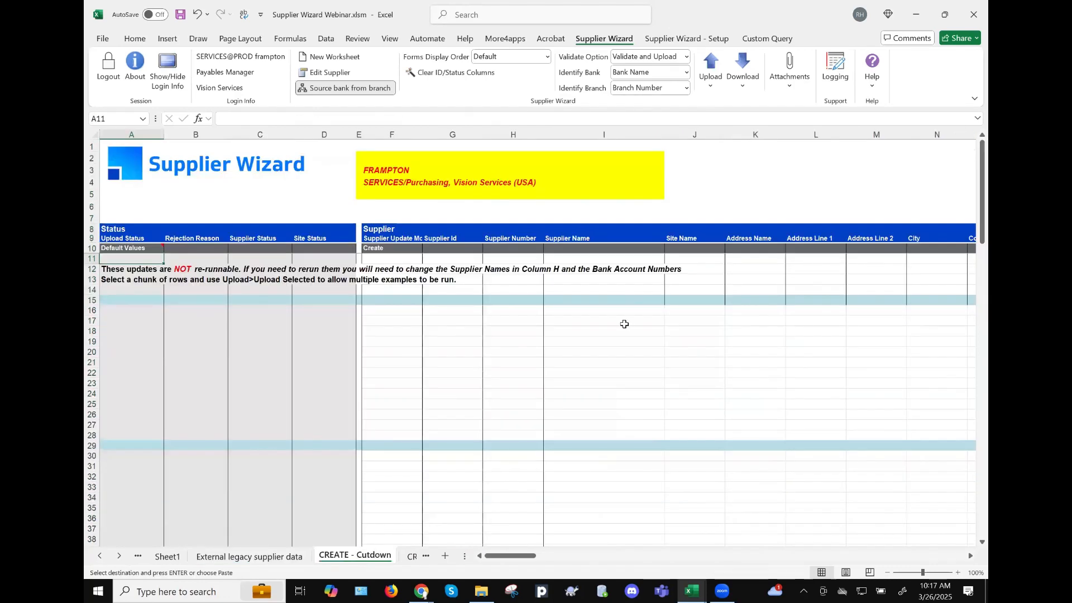
- Paste the legacy supplier data into the CREATE - Cutdown sheet starting at I16
left_click(599, 311)
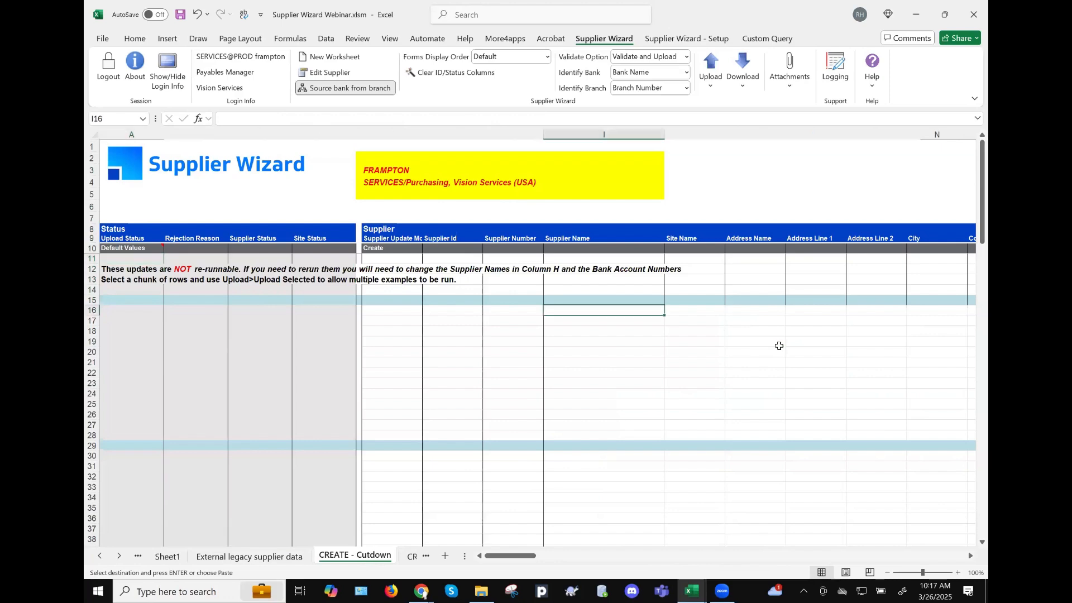
key("ctrl+v")
scroll(779, 346, "right", 4)
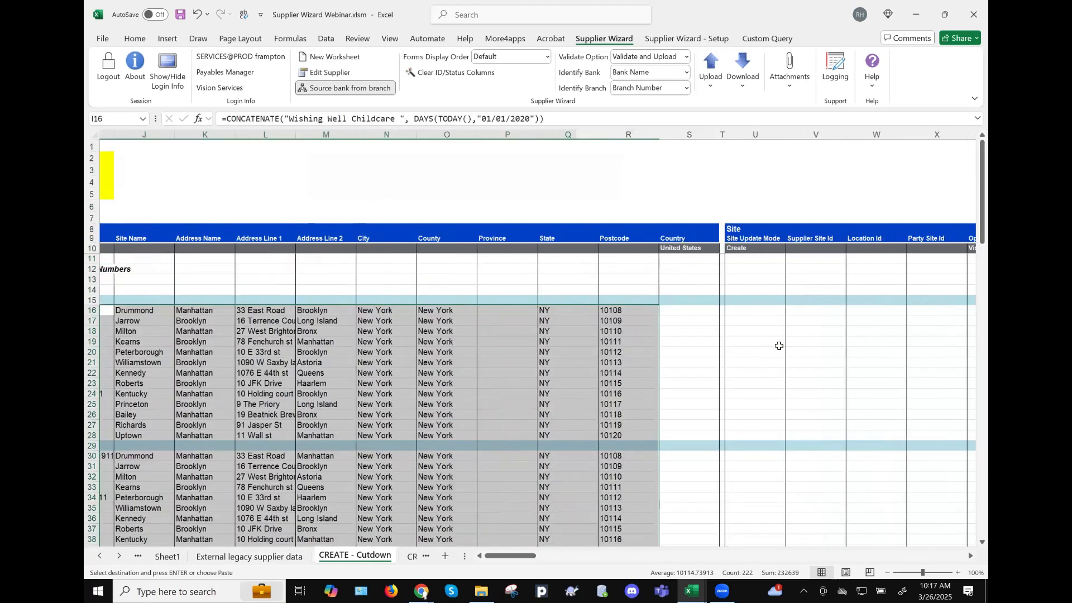
scroll(778, 345, "right", 2)
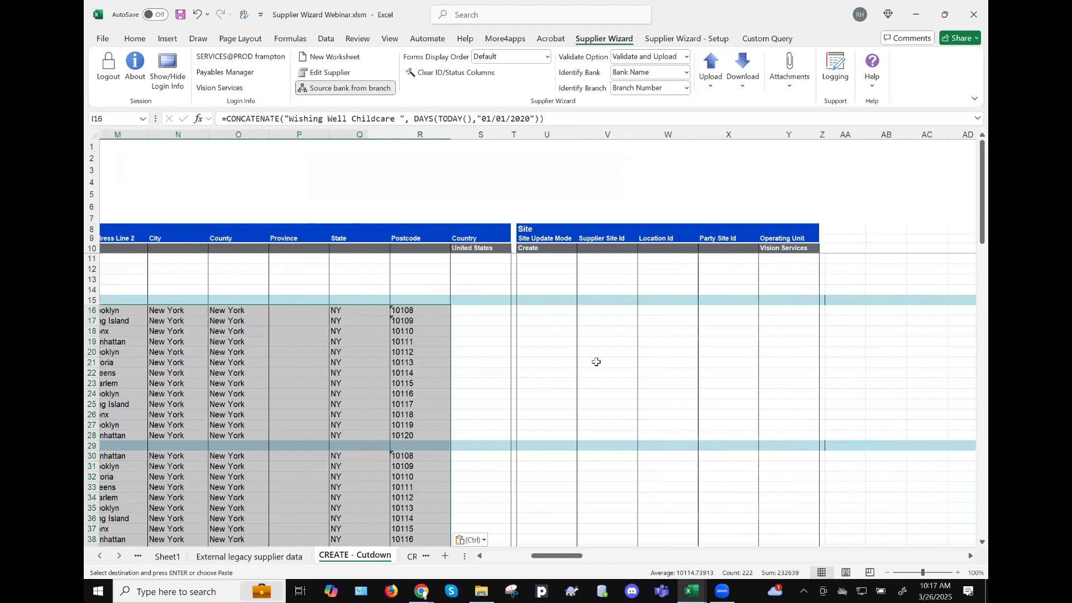
scroll(596, 362, "left", 5)
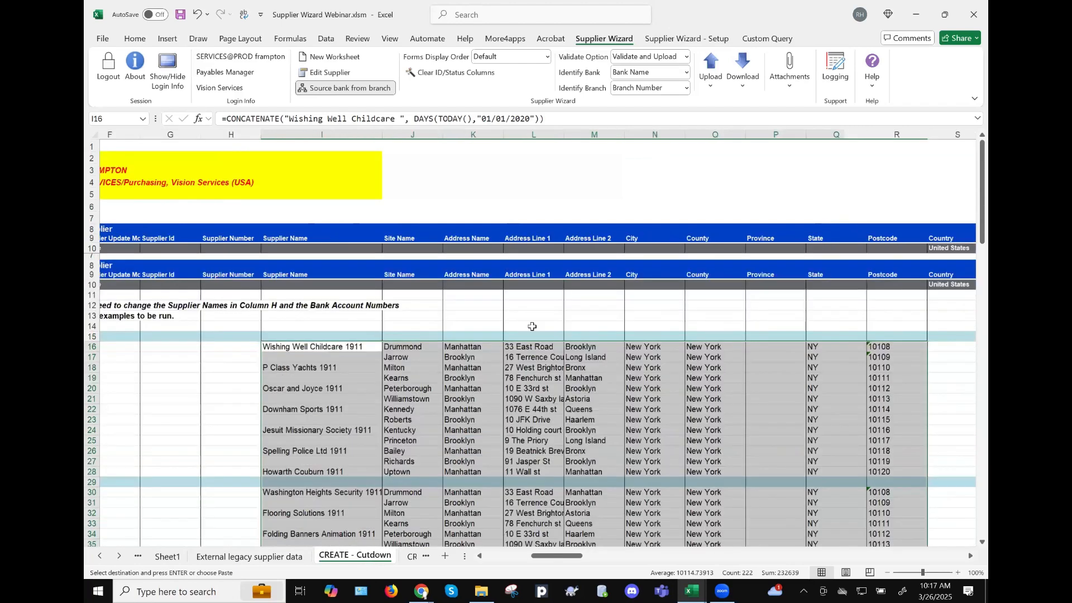
scroll(532, 326, "left", 1)
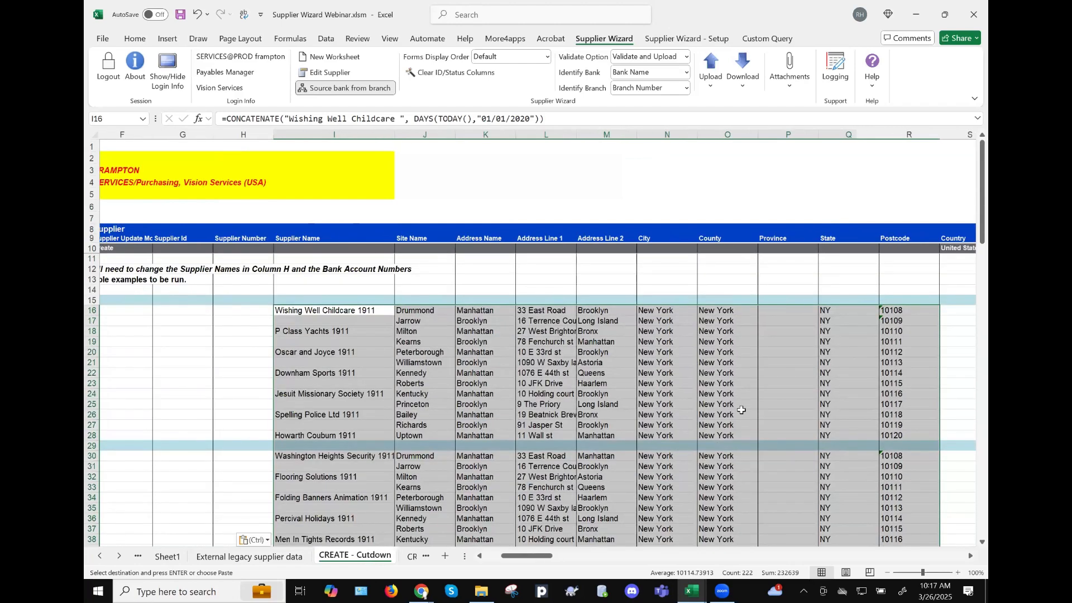
scroll(772, 383, "right", 1)
scroll(843, 237, "right", 5)
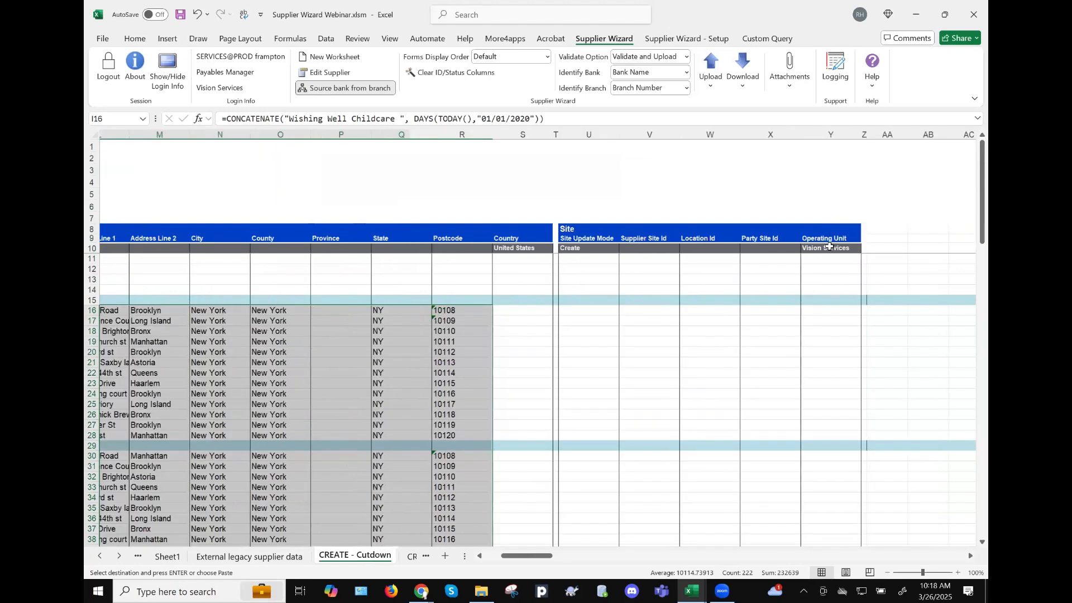
scroll(829, 246, "right", 1)
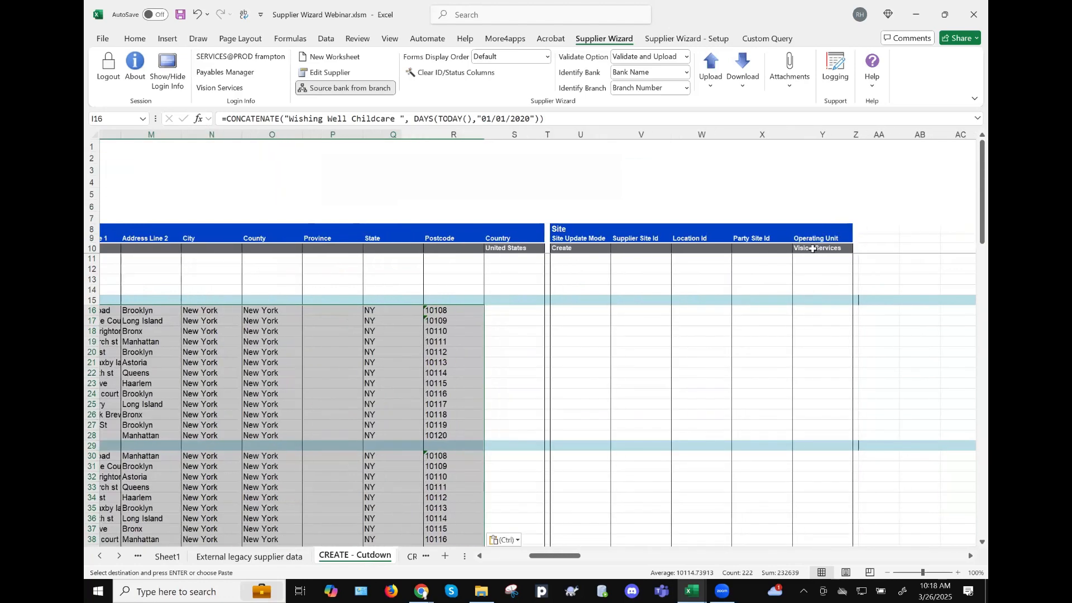
- Check the default operating unit and site update mode cells
left_click(814, 247)
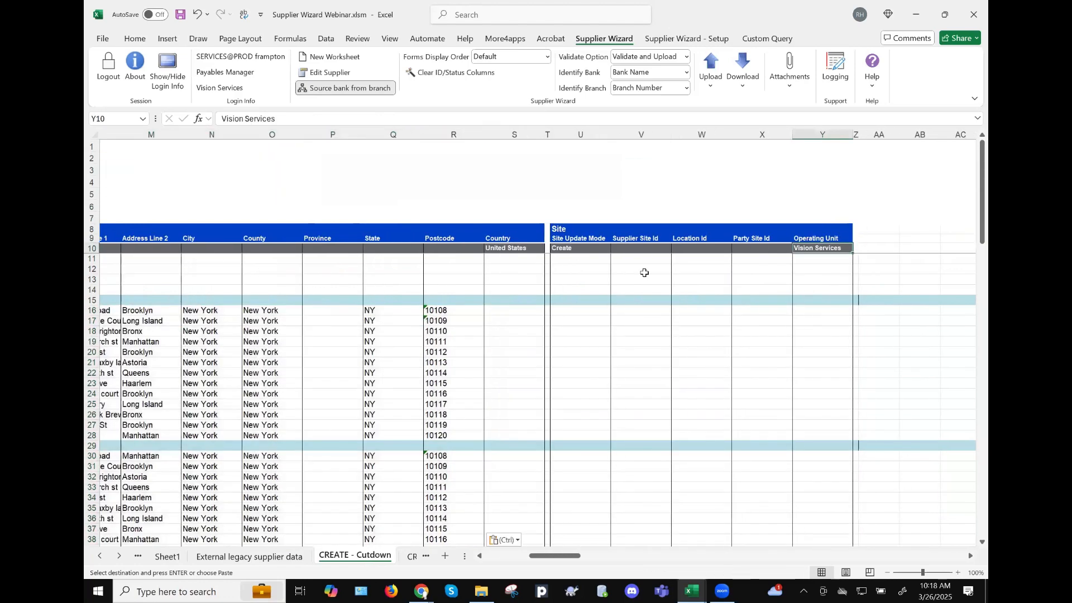
left_click(583, 257)
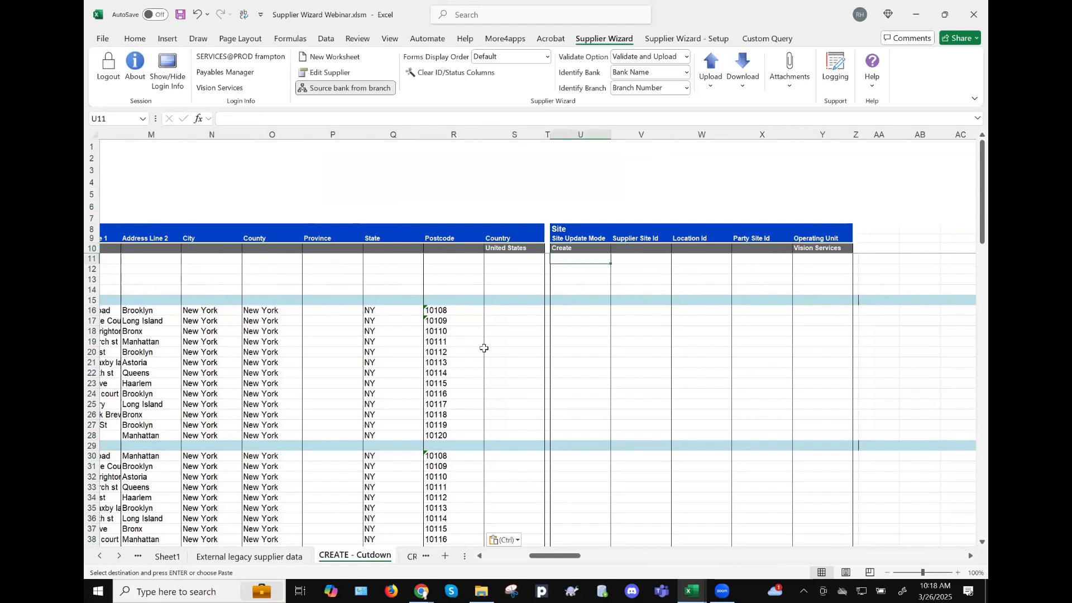
scroll(484, 346, "left", 5)
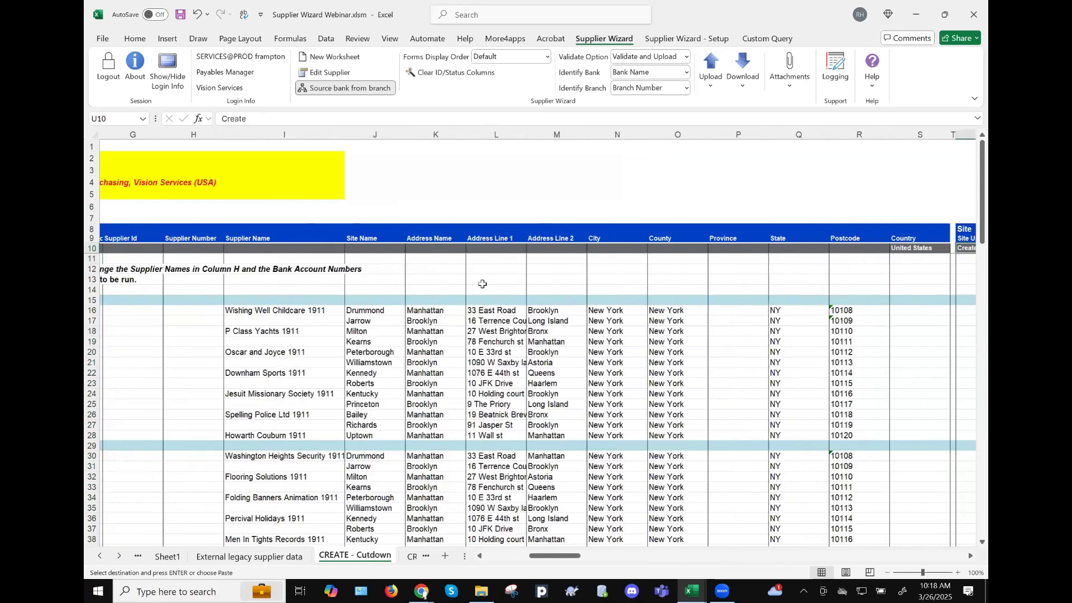
- Upload the seven suppliers in I16:O28 with Upload Selected and acknowledge the Upload Completed message
scroll(519, 318, "left", 3)
left_click(514, 310)
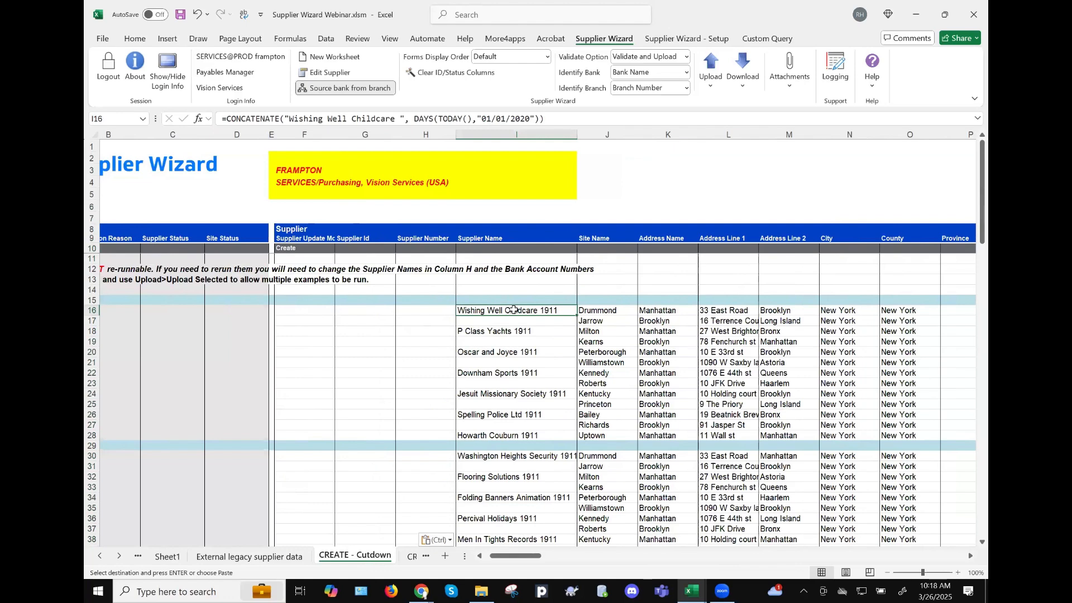
left_click_drag(514, 310, 910, 435)
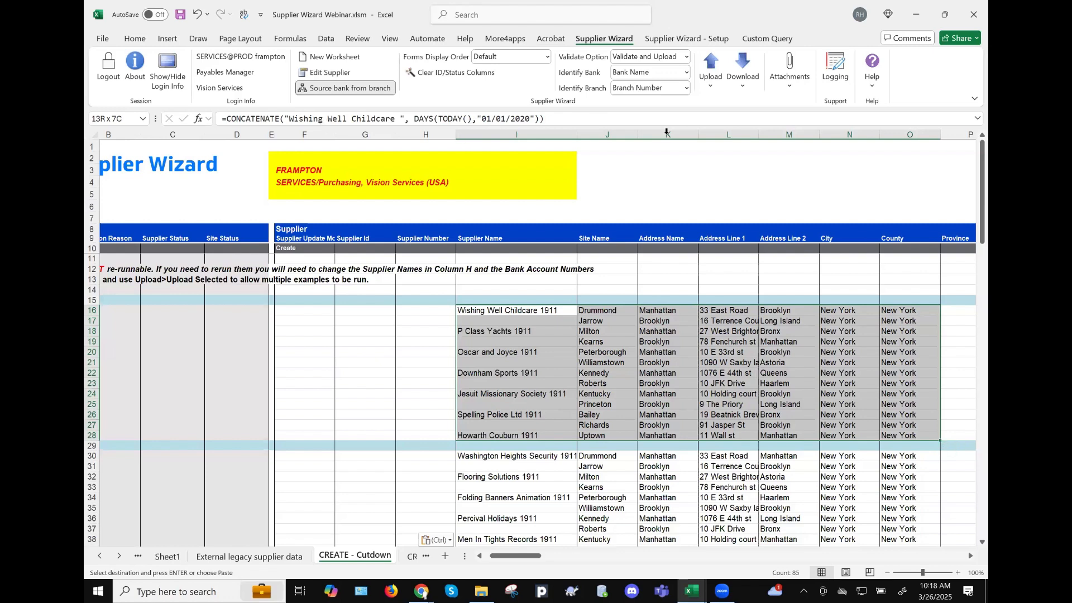
left_click(715, 66)
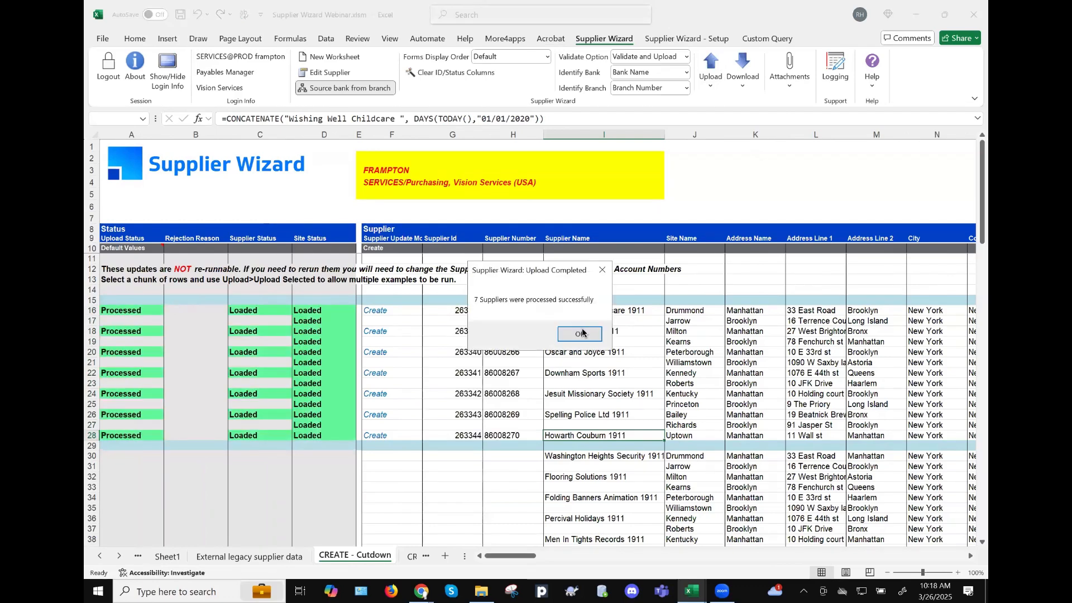
key("Return")
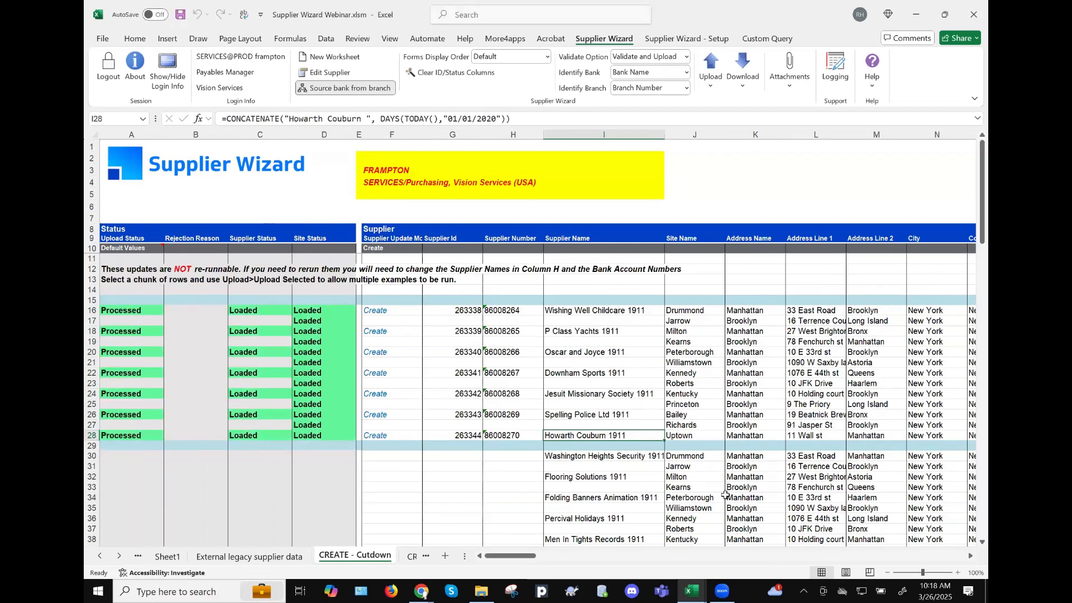
- Bring the Customer Wizard workbook to the front and start logging in to PROD 12.1.3 Frampton
left_click(695, 593)
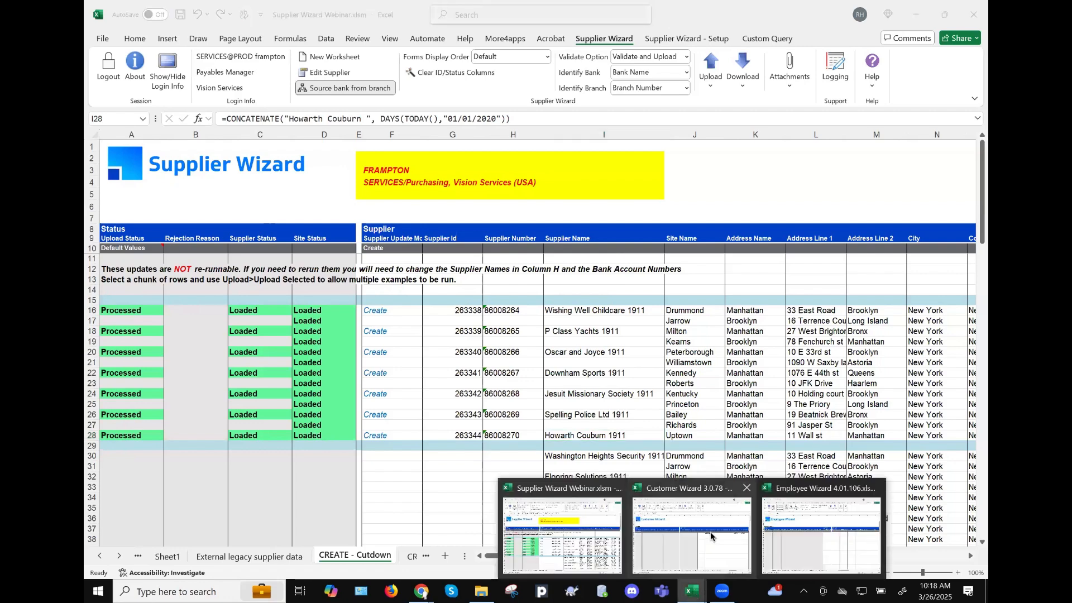
left_click(687, 488)
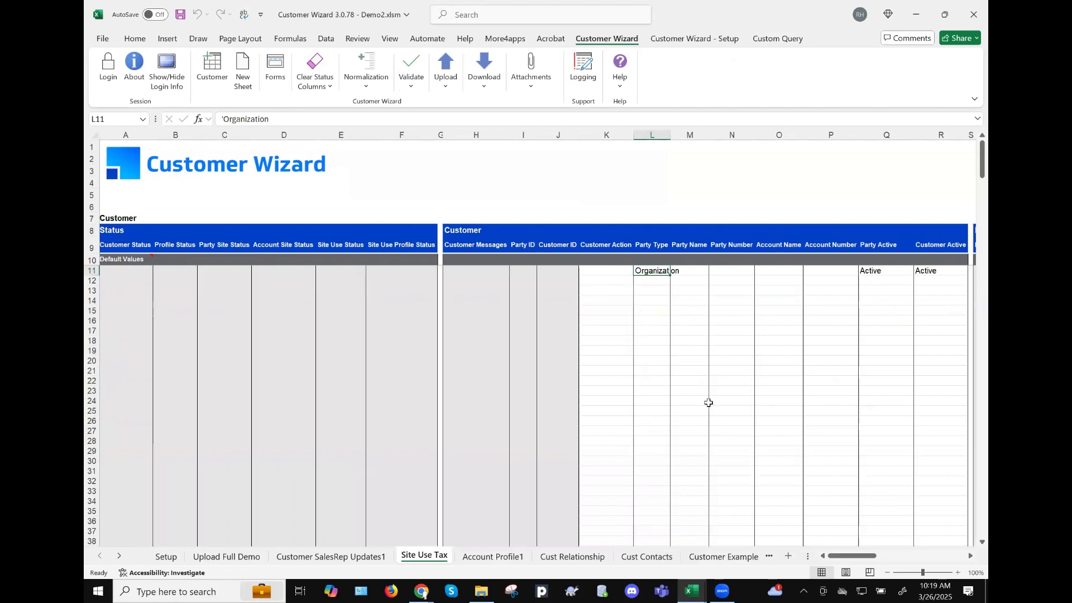
scroll(679, 420, "right", 1)
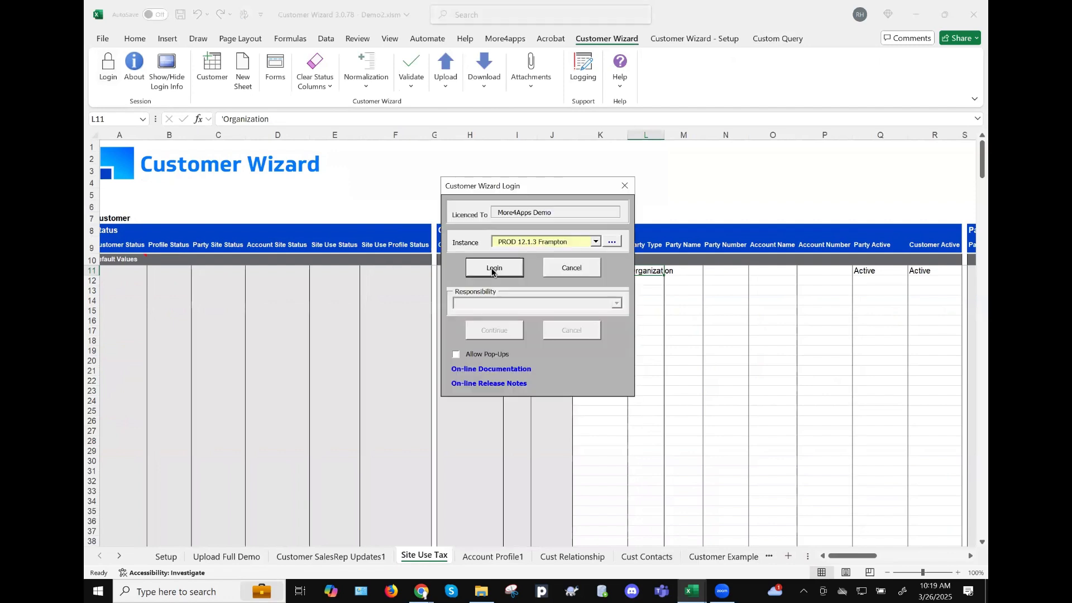
left_click(692, 591)
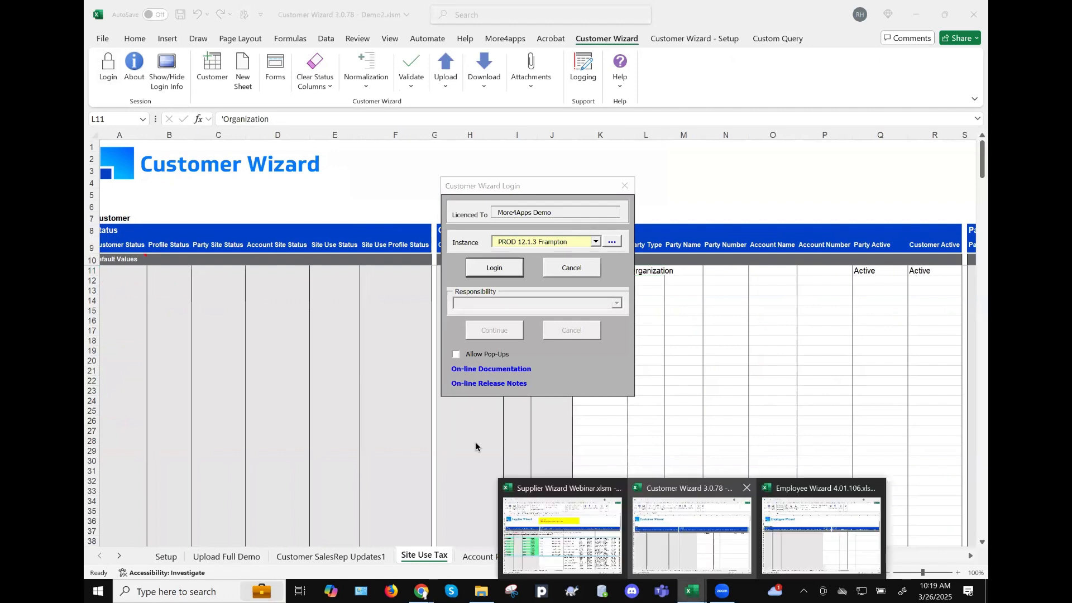
left_click(560, 530)
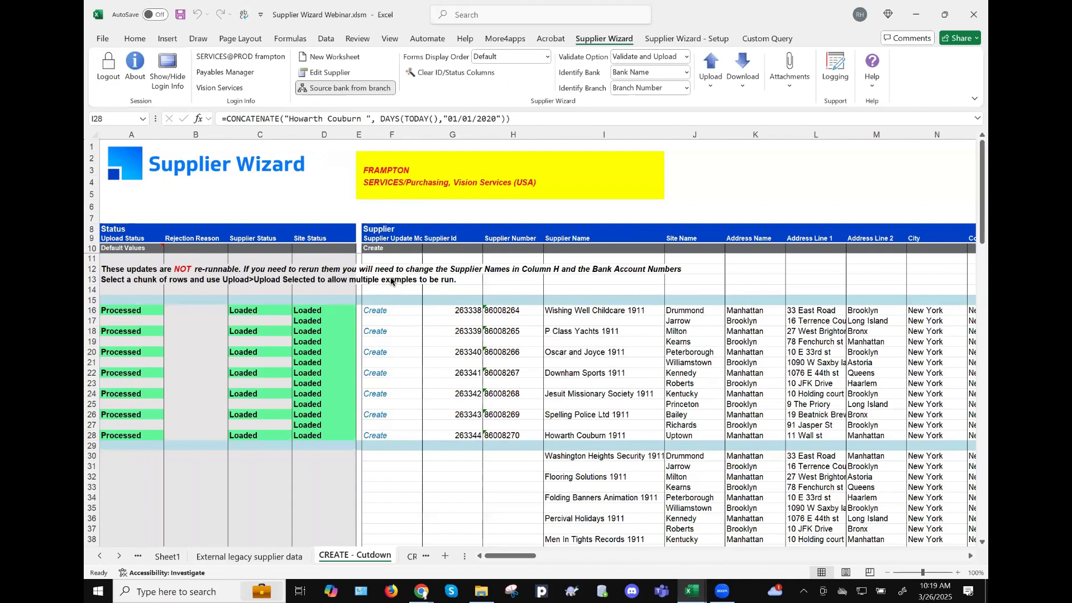
left_click(701, 588)
left_click(691, 591)
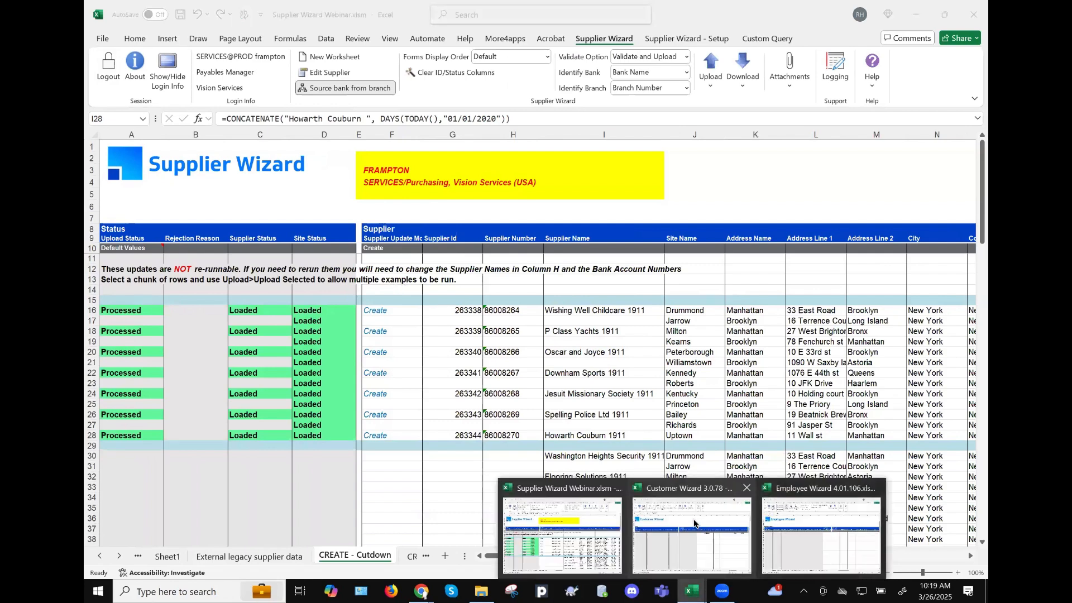
left_click(693, 522)
left_click(490, 269)
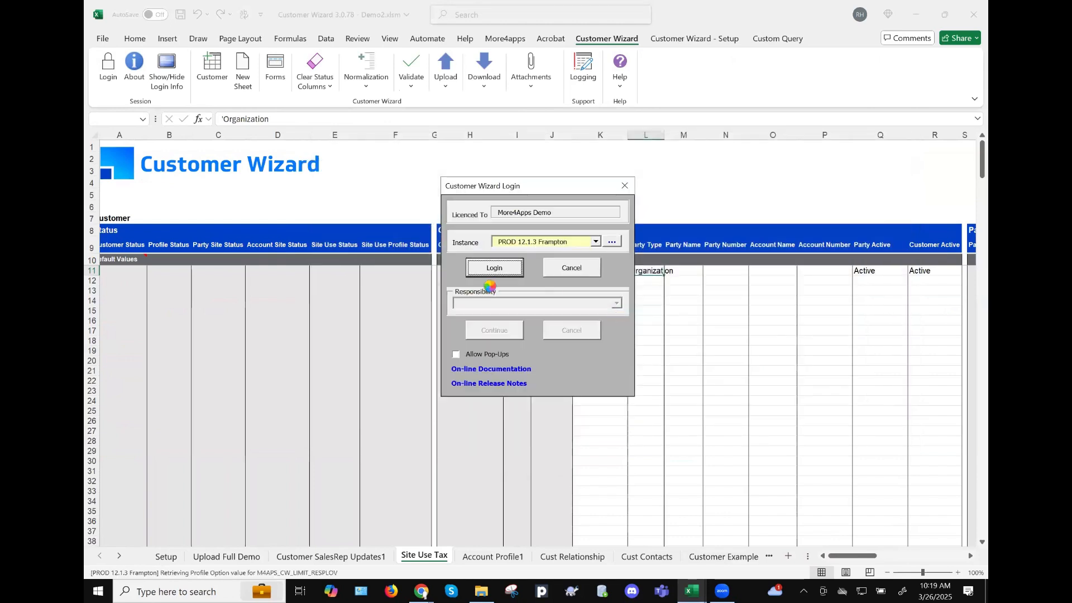
left_click(485, 333)
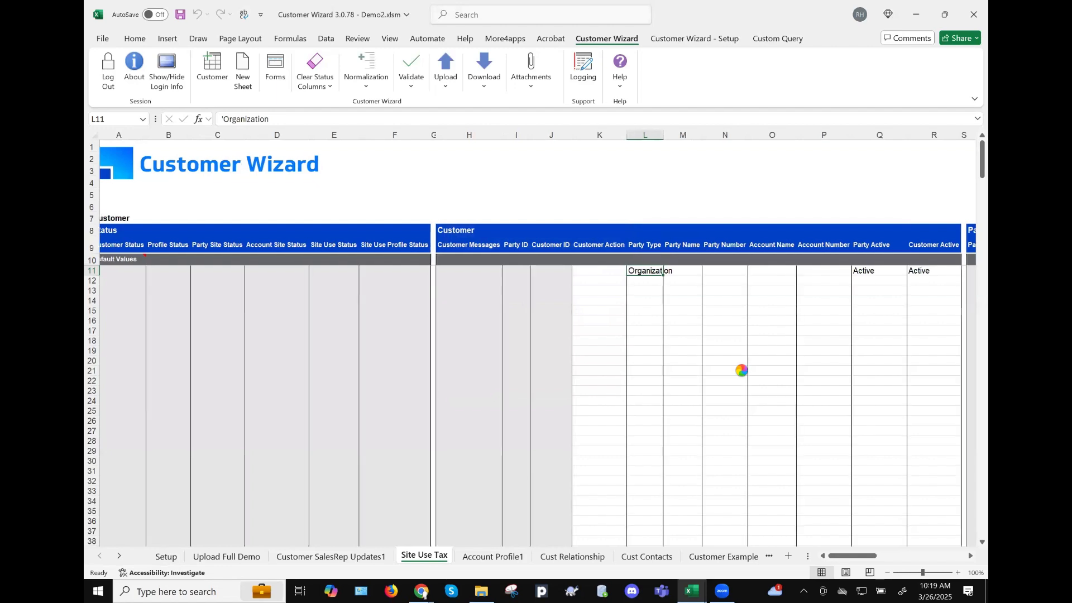
scroll(741, 370, "right", 5)
scroll(741, 370, "right", 10)
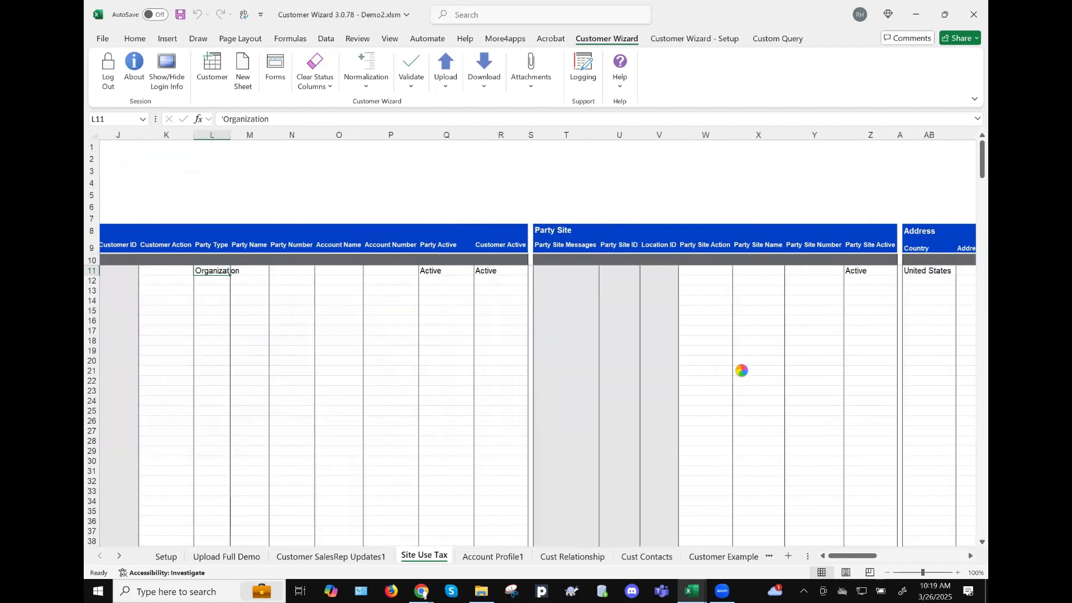
scroll(741, 370, "right", 5)
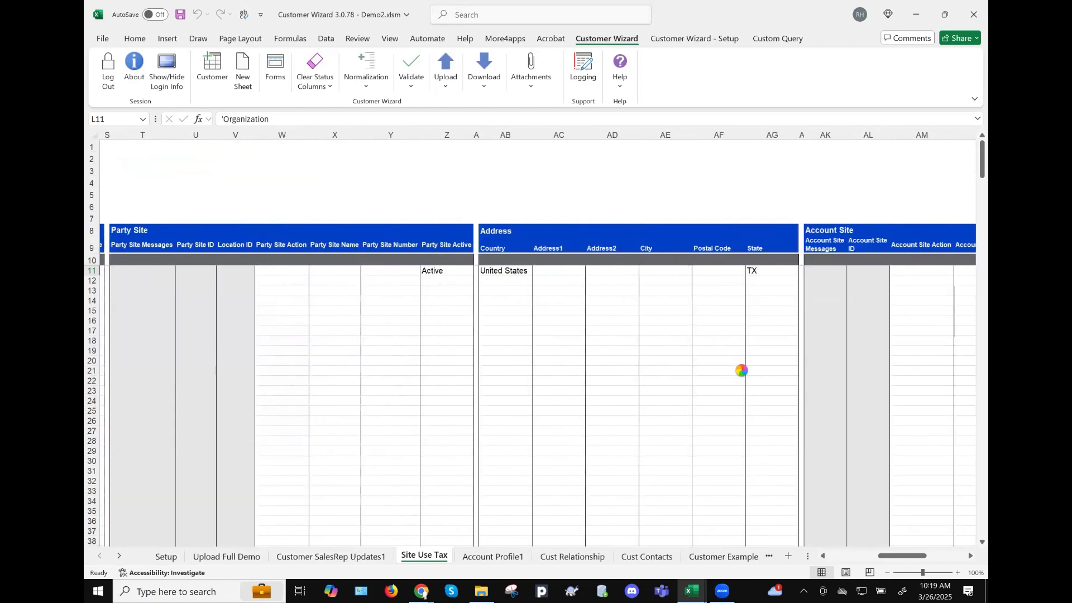
scroll(741, 370, "right", 6)
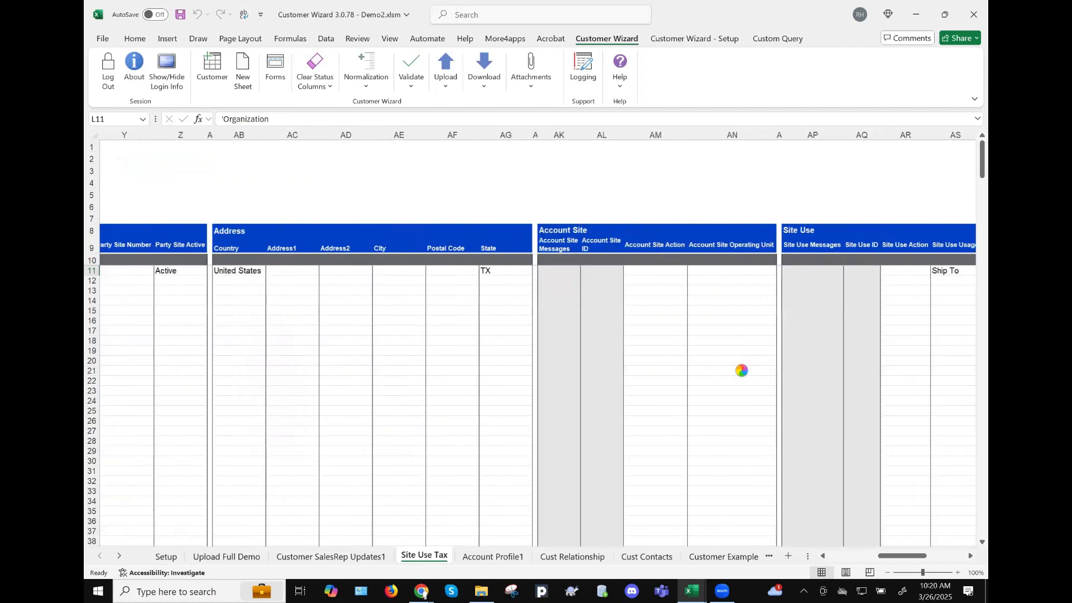
scroll(741, 370, "right", 4)
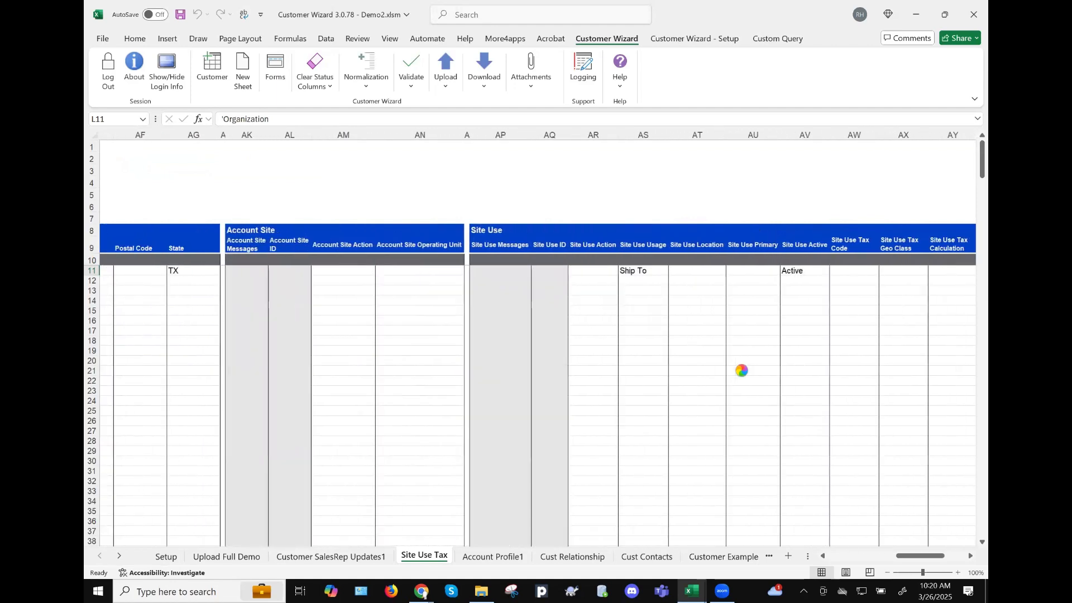
scroll(741, 370, "right", 3)
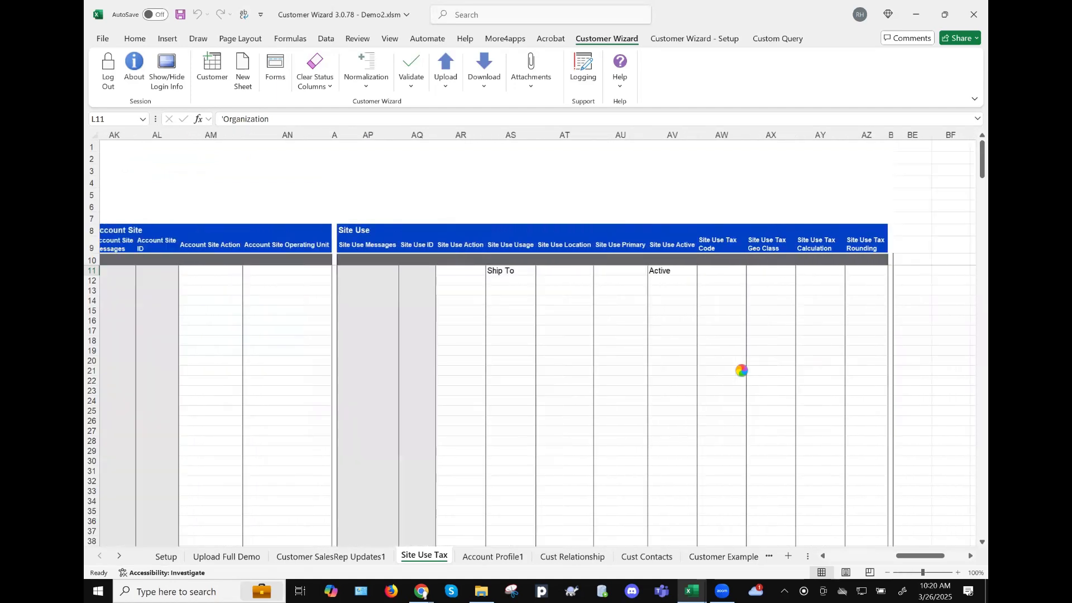
scroll(741, 370, "right", 1)
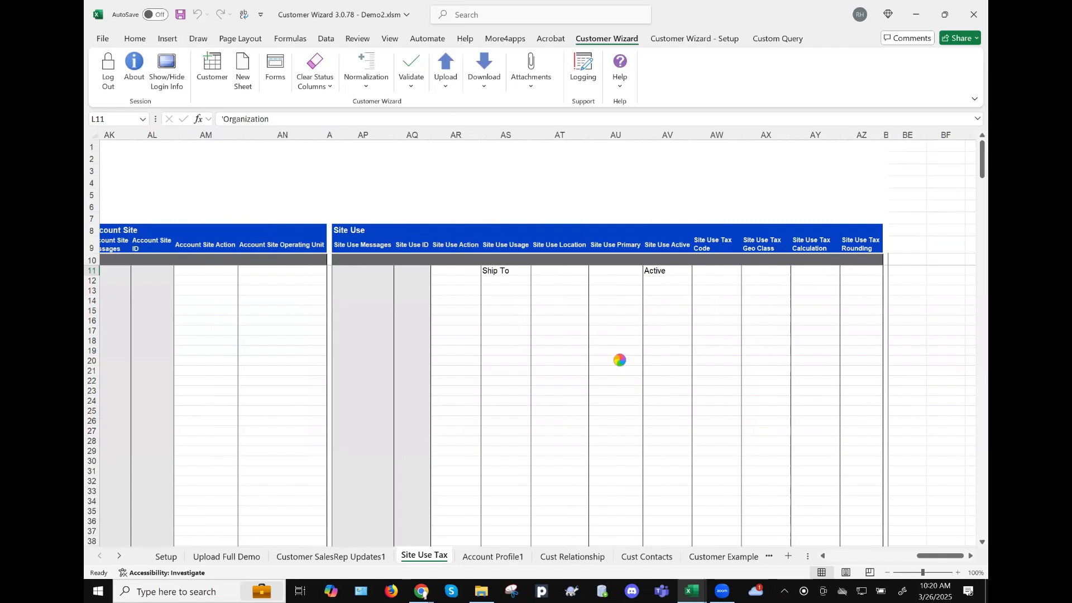
scroll(605, 353, "left", 3)
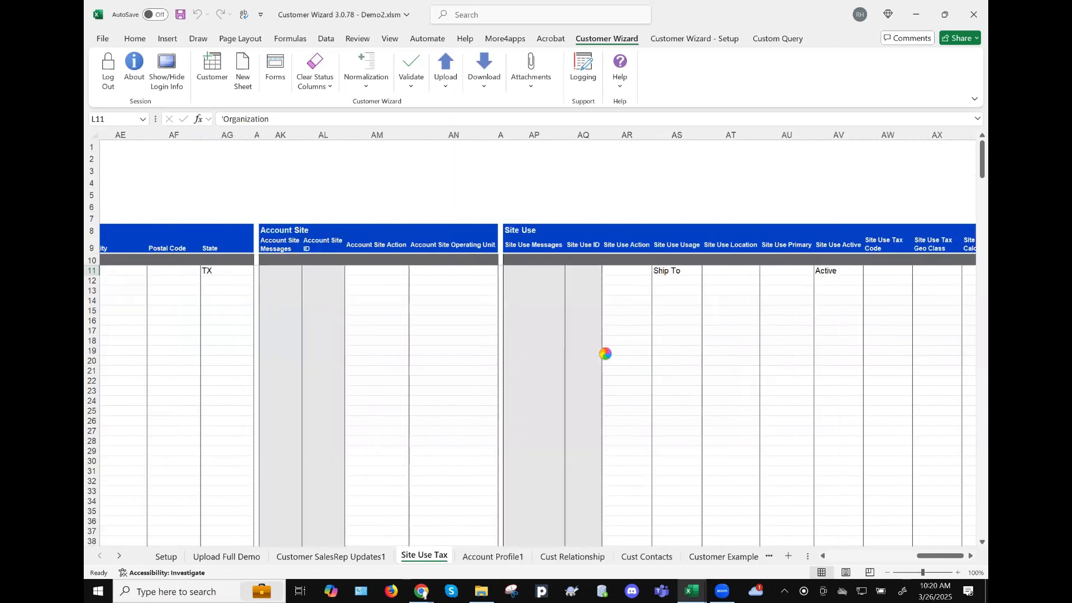
scroll(605, 353, "left", 9)
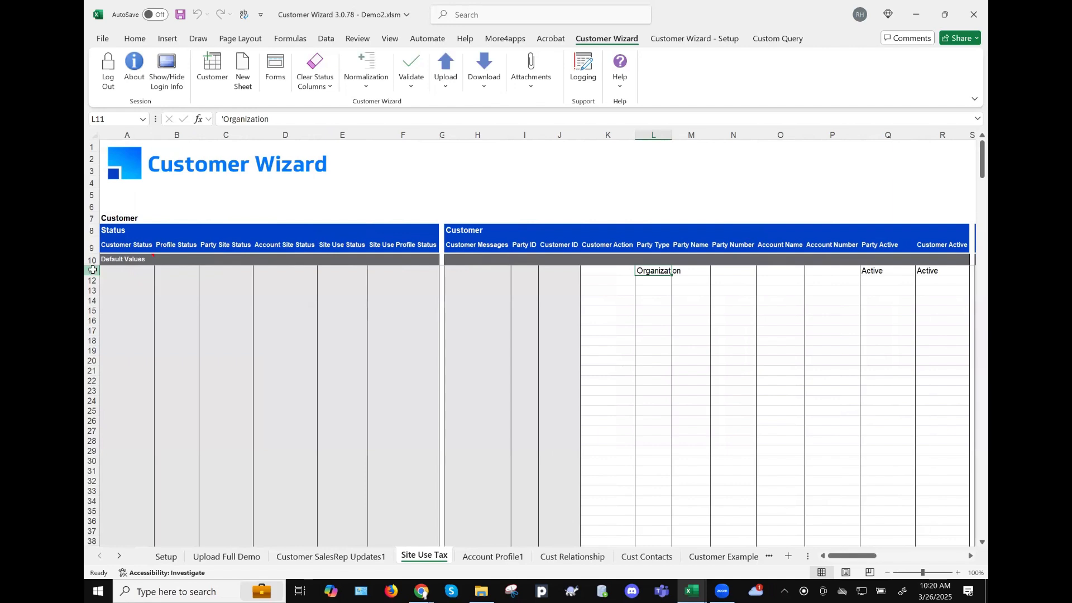
- Copy customer row 11 into row 12 of the Site Use Tax sheet
left_click(92, 272)
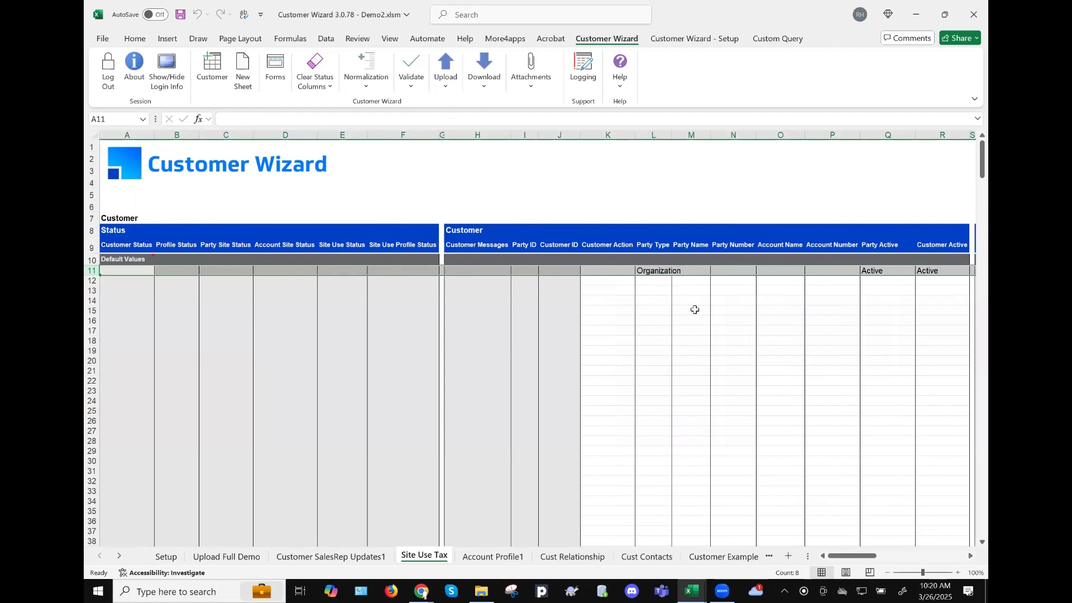
scroll(695, 309, "right", 3)
scroll(695, 309, "right", 1)
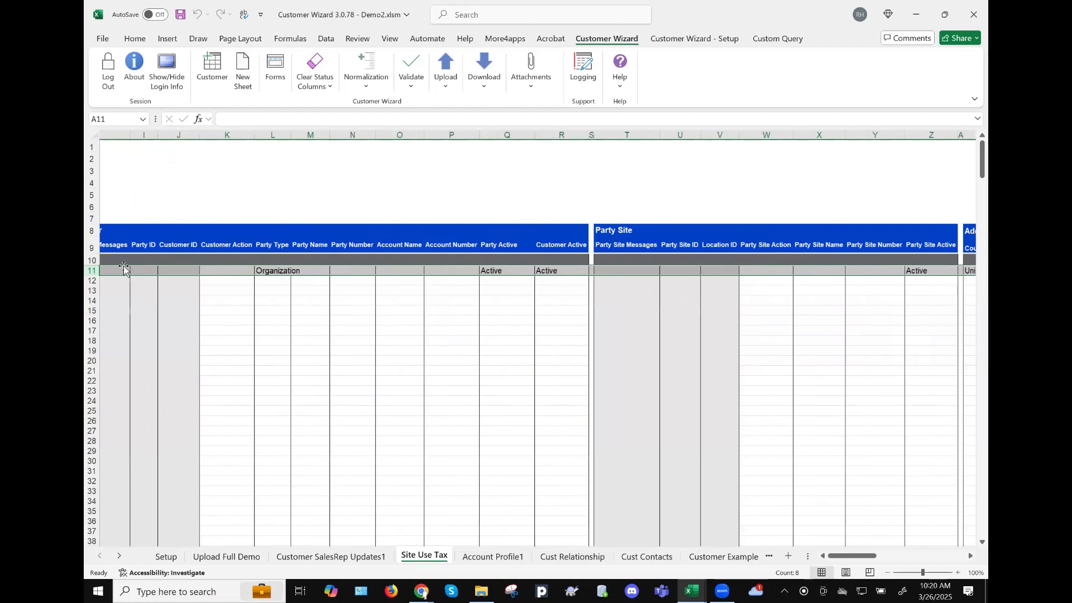
key("ctrl+c")
left_click(92, 282)
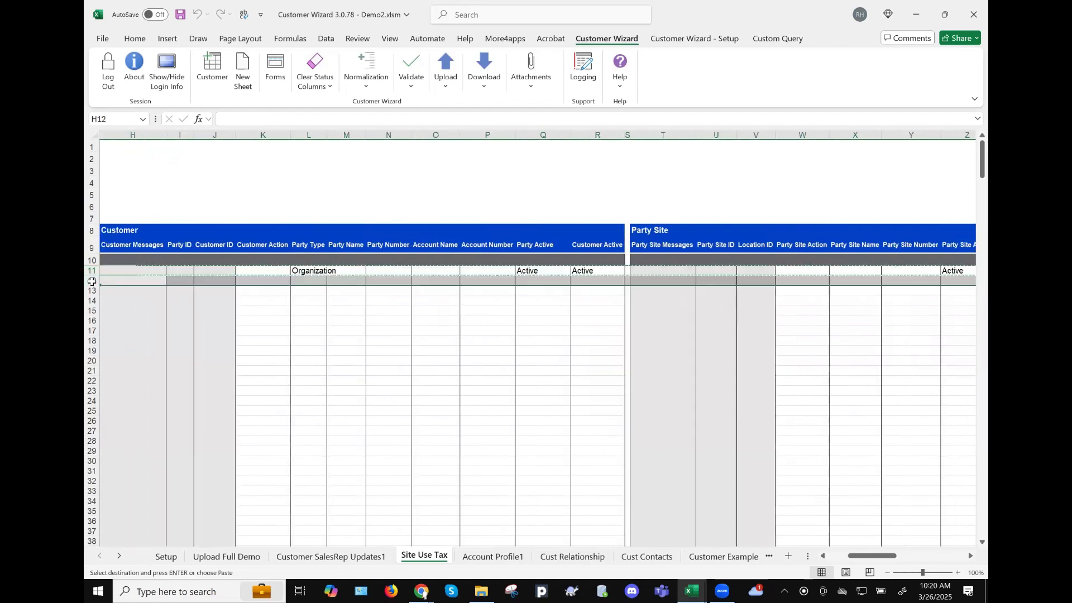
key("ctrl+v")
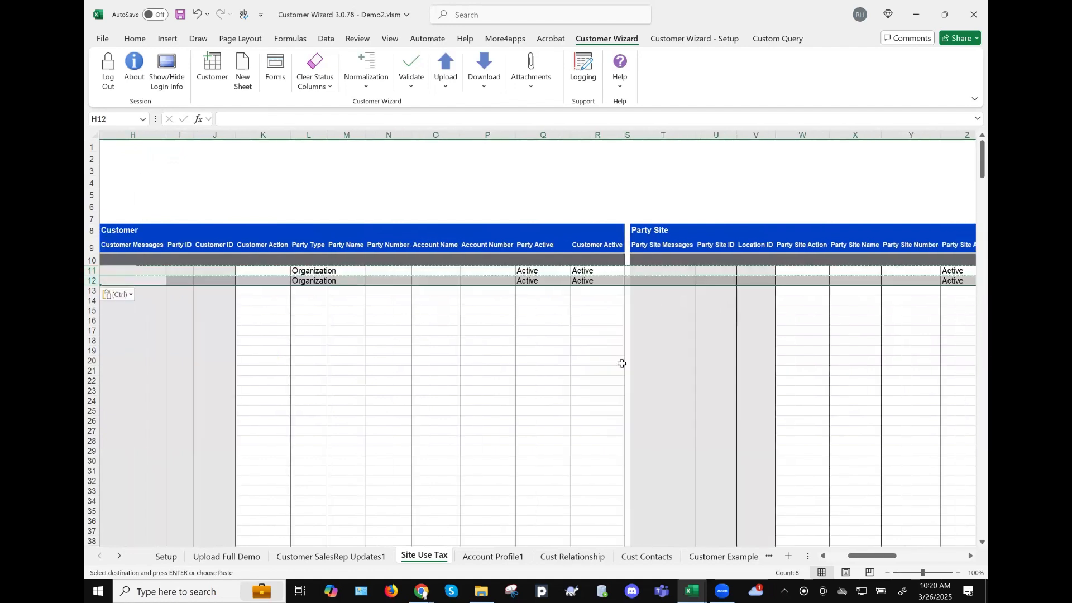
- Change row 12's State in AG12 from TX to CA
scroll(668, 301, "right", 5)
scroll(647, 282, "right", 1)
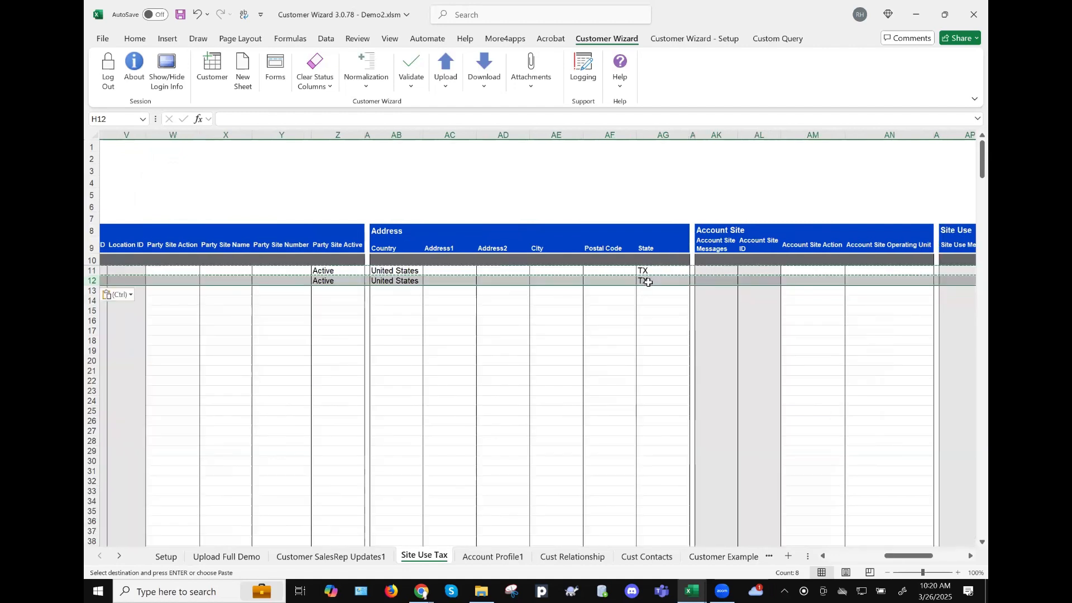
left_click(662, 281)
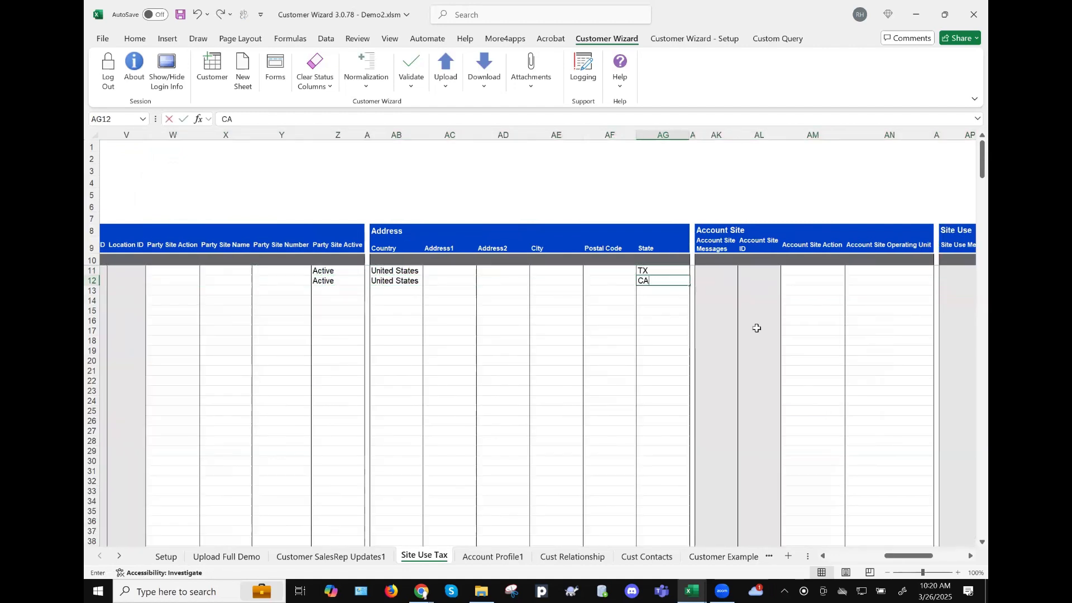
type("CA")
key("Return")
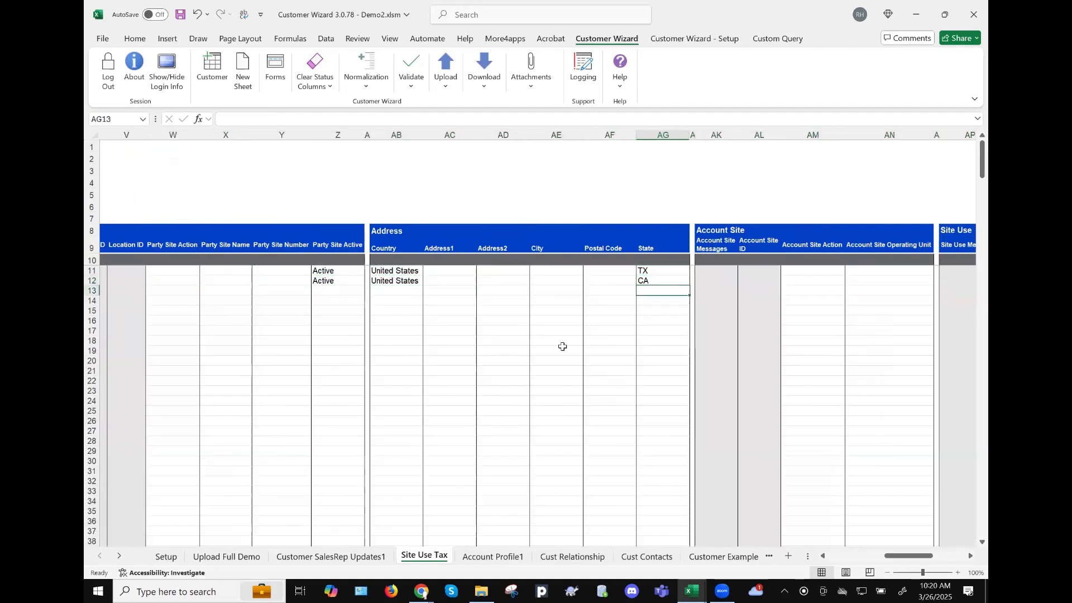
scroll(563, 347, "left", 3)
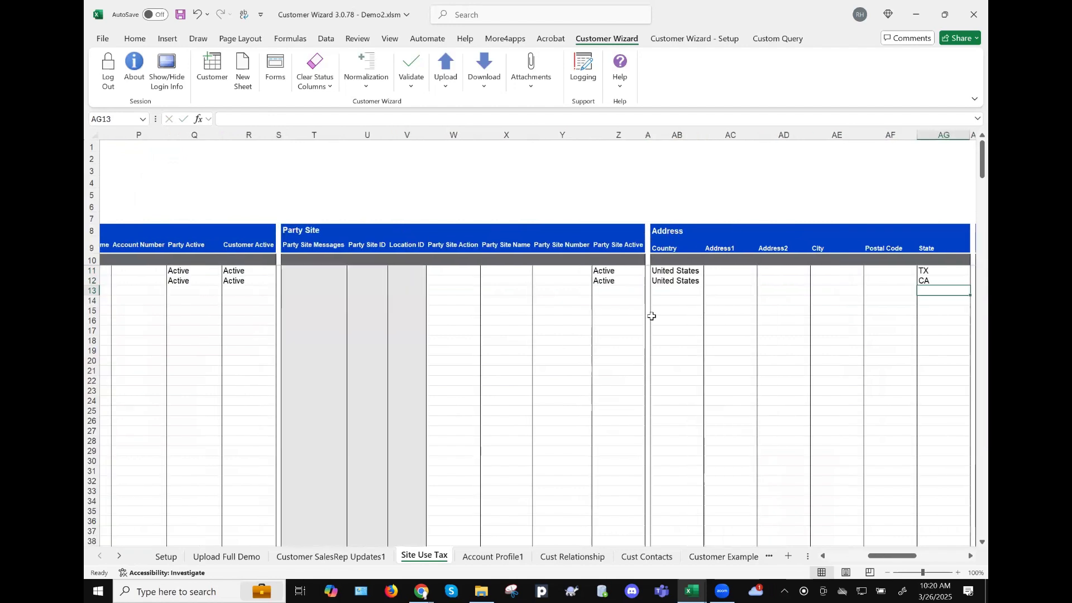
scroll(402, 280, "left", 3)
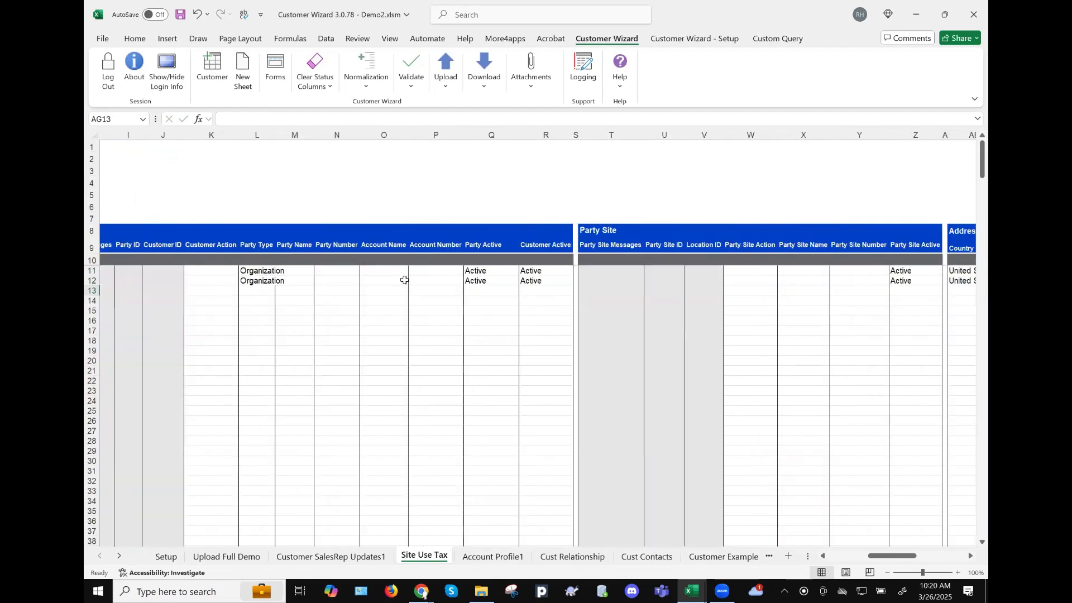
scroll(362, 268, "left", 1)
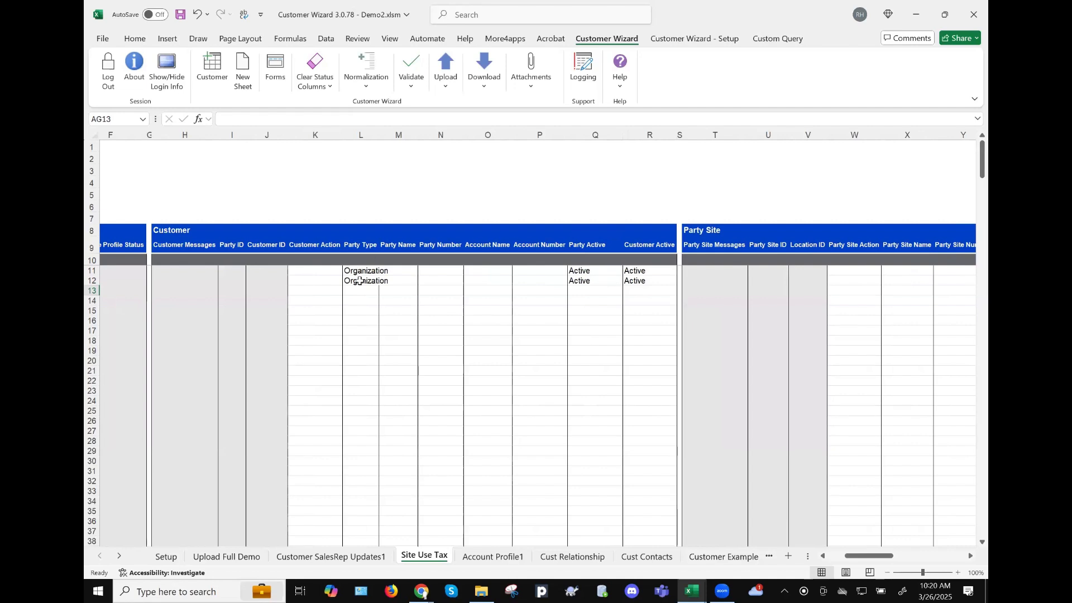
scroll(666, 321, "right", 3)
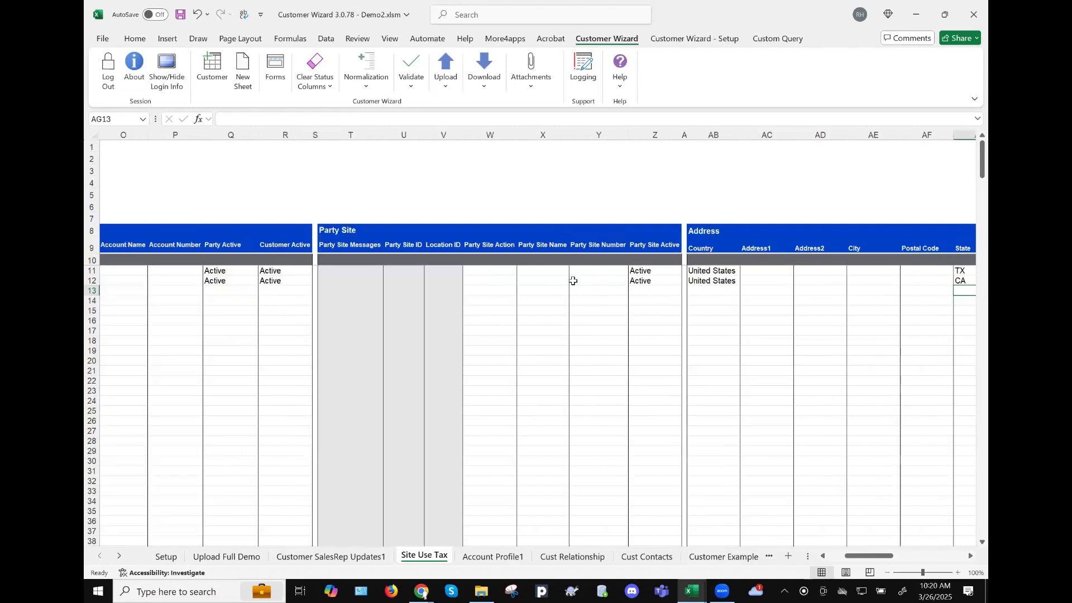
scroll(569, 279, "right", 3)
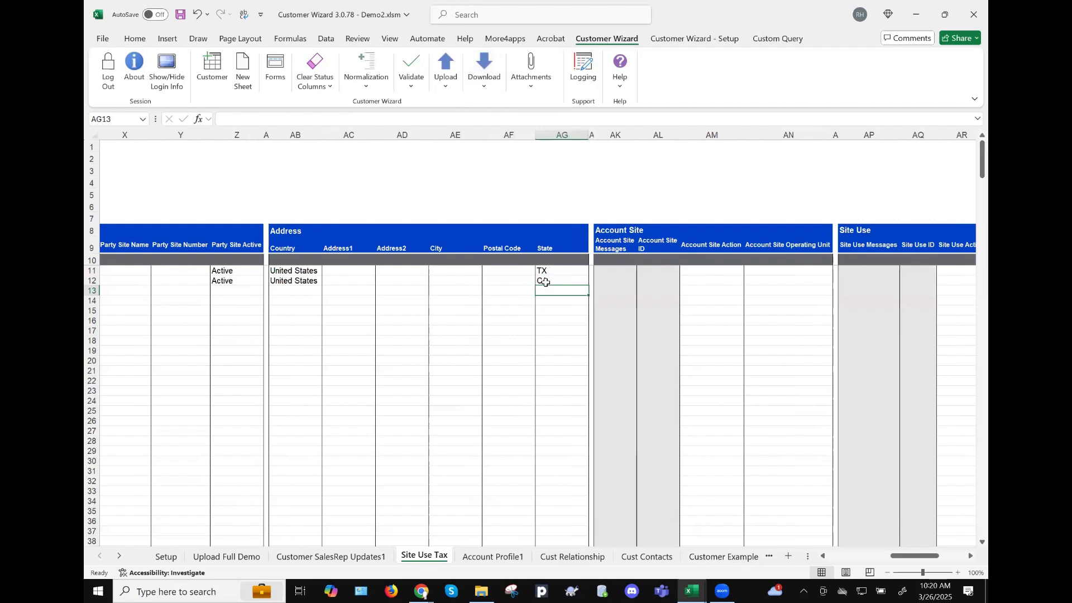
scroll(769, 286, "left", 3)
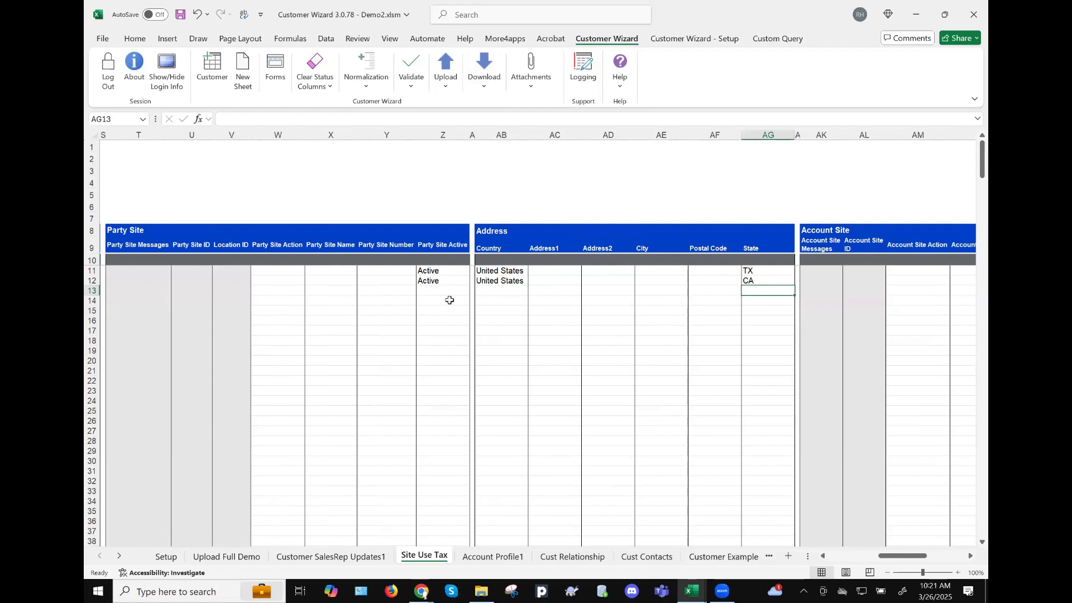
scroll(449, 300, "left", 4)
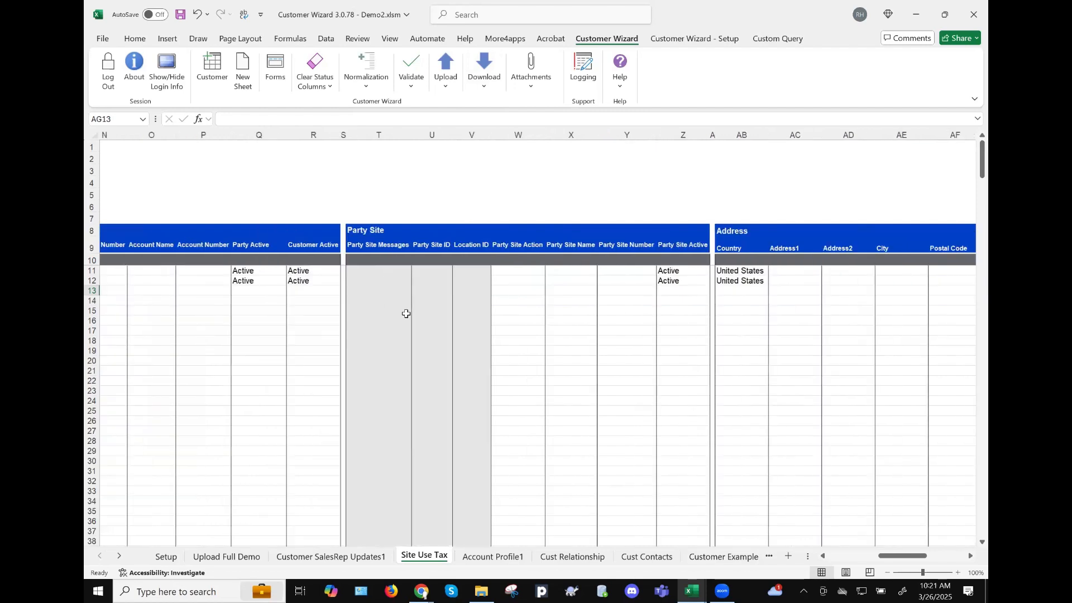
scroll(642, 304, "right", 4)
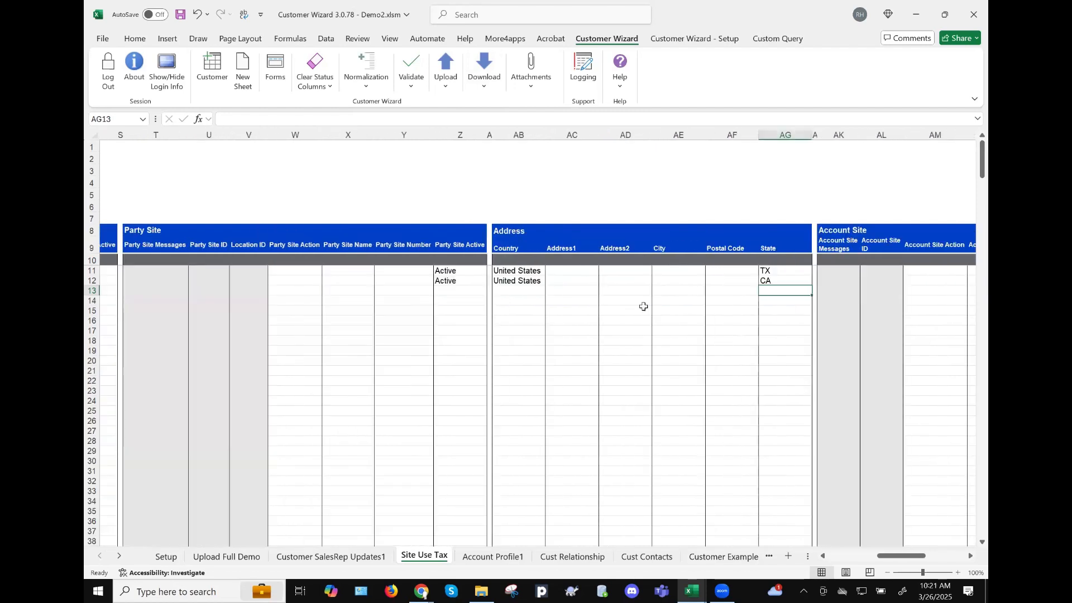
scroll(588, 286, "right", 4)
scroll(776, 341, "right", 8)
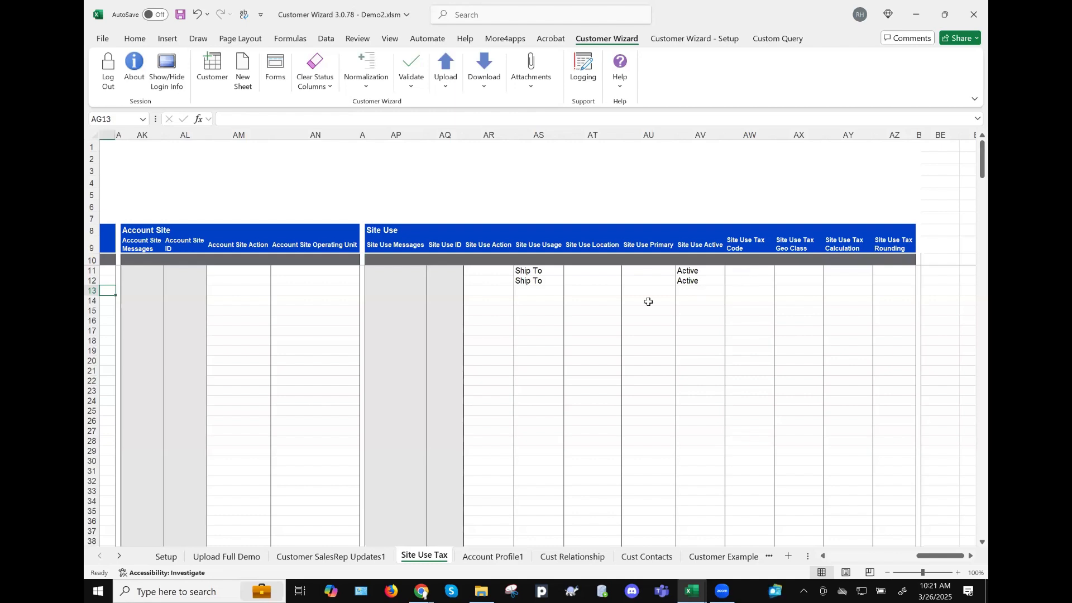
scroll(642, 273, "left", 4)
scroll(414, 318, "left", 1)
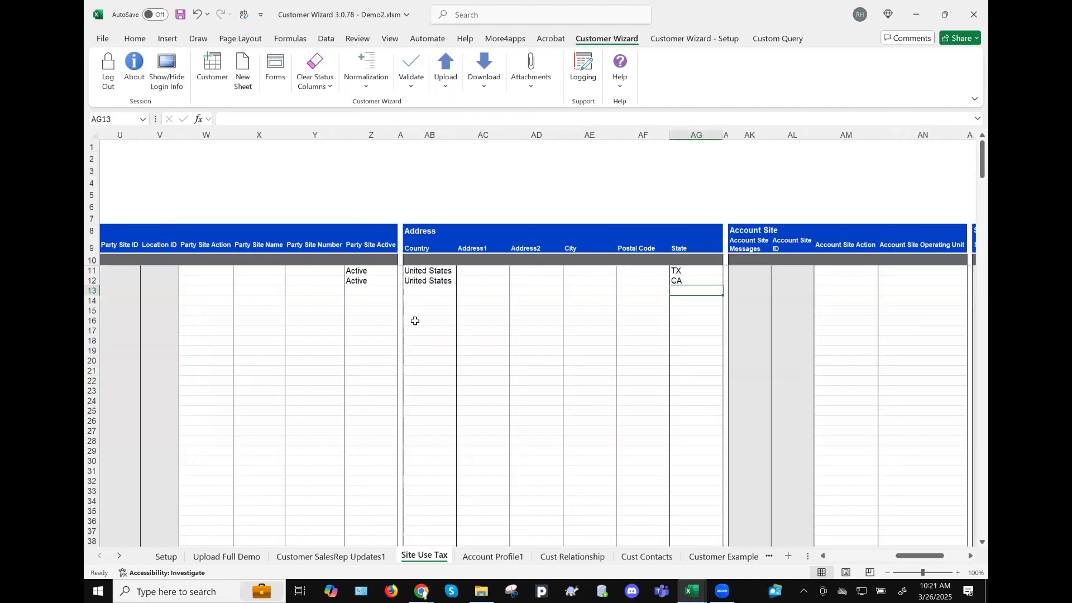
scroll(349, 283, "left", 2)
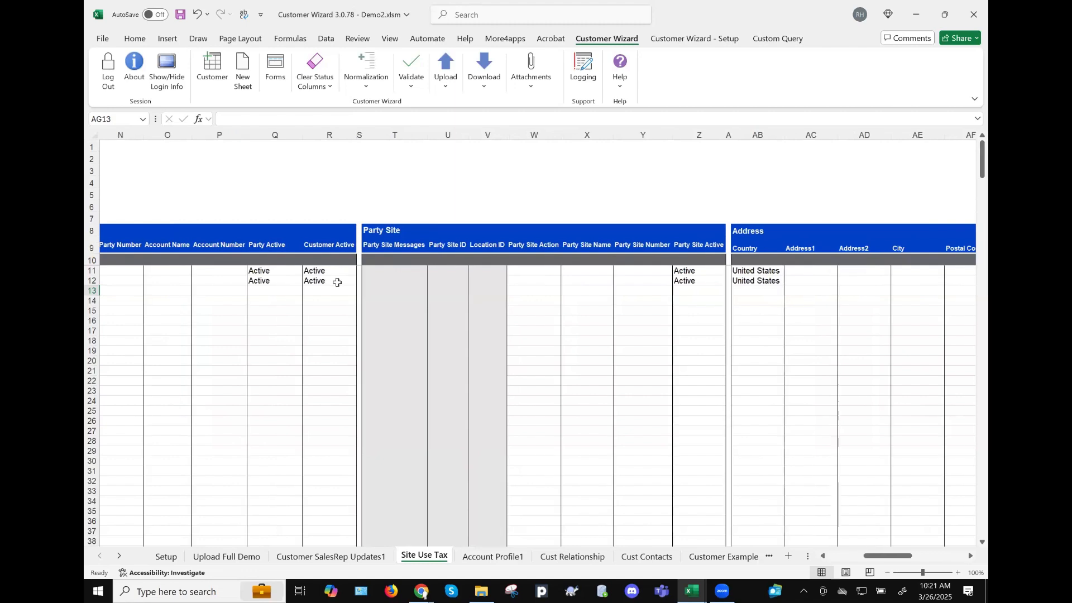
left_click_drag(329, 271, 335, 281)
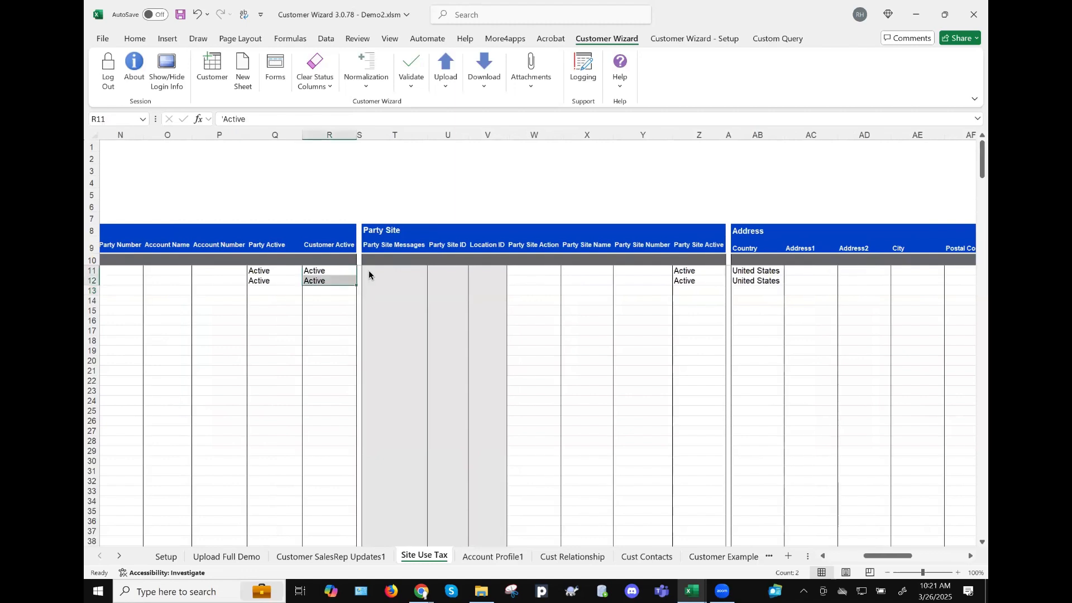
- Start a Customer Wizard download using the sheet data option
left_click(489, 67)
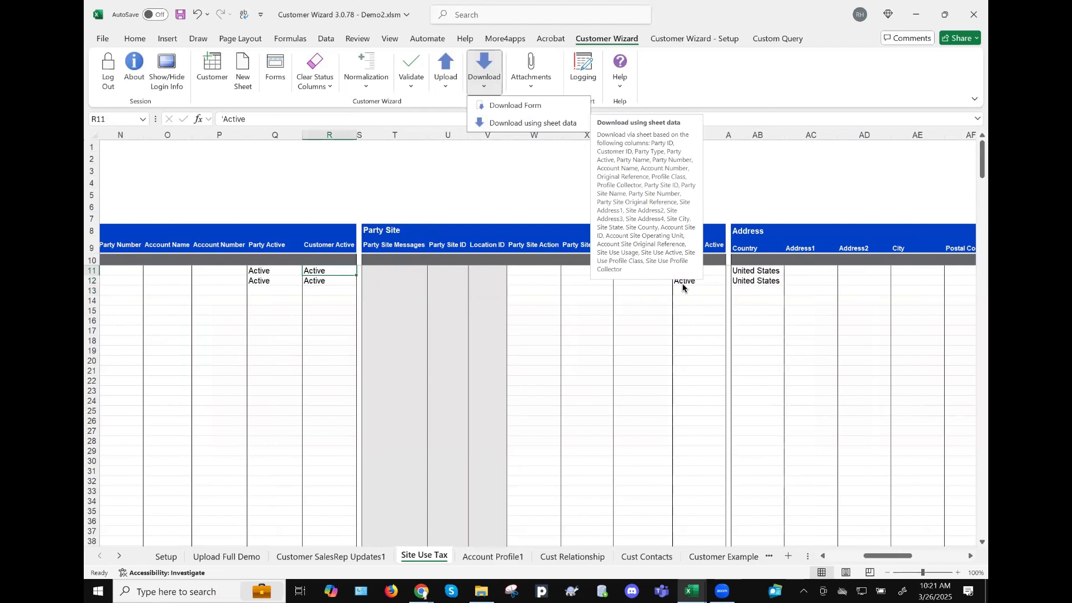
left_click(561, 123)
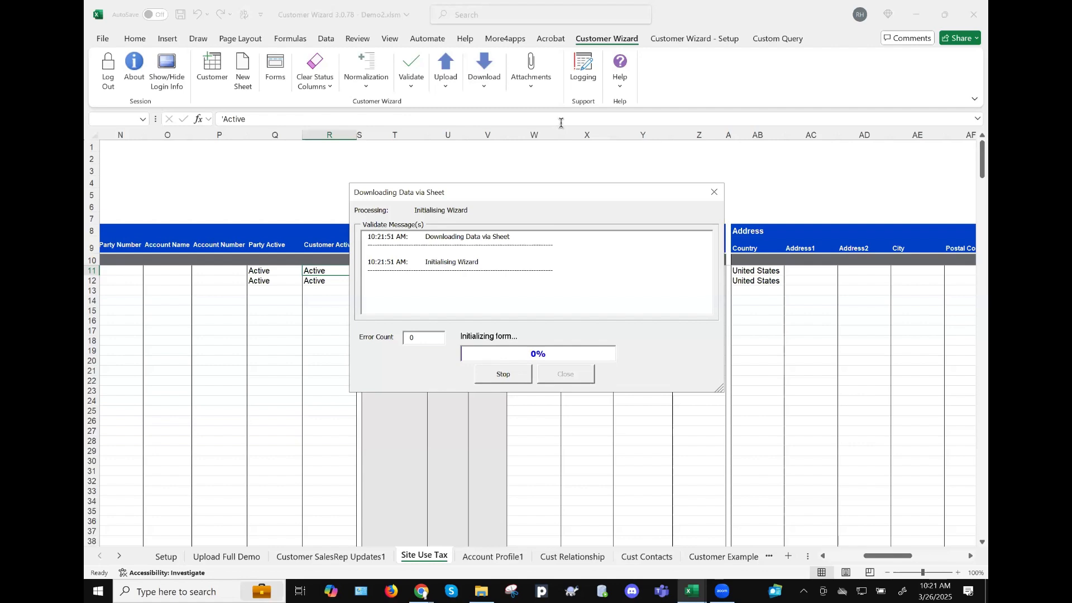
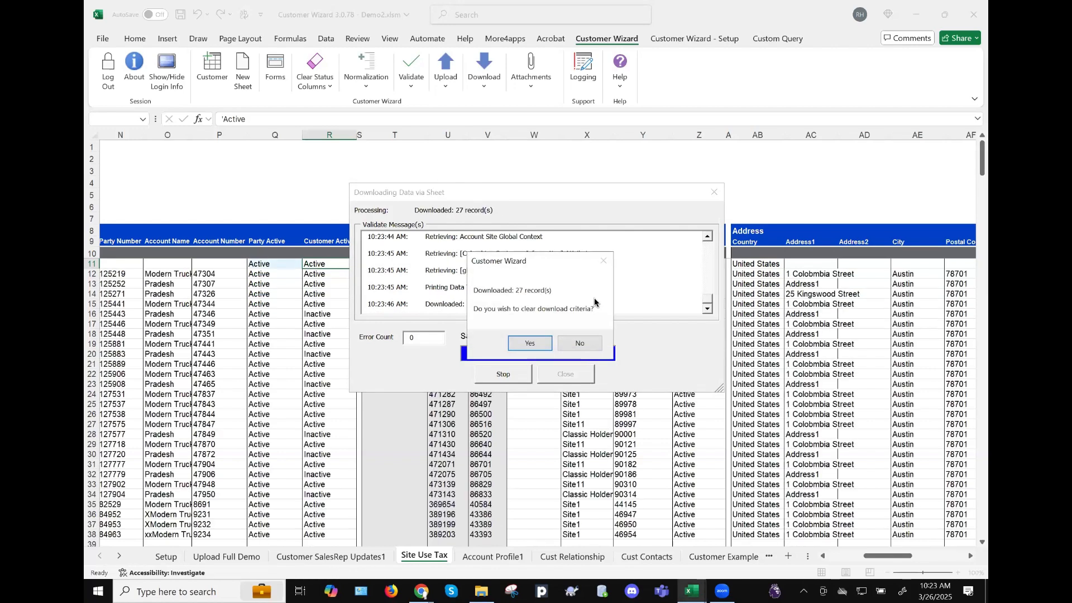
- Clear the download criteria to finish downloading 27 customer records, then review the Site Use Tax data
left_click(527, 344)
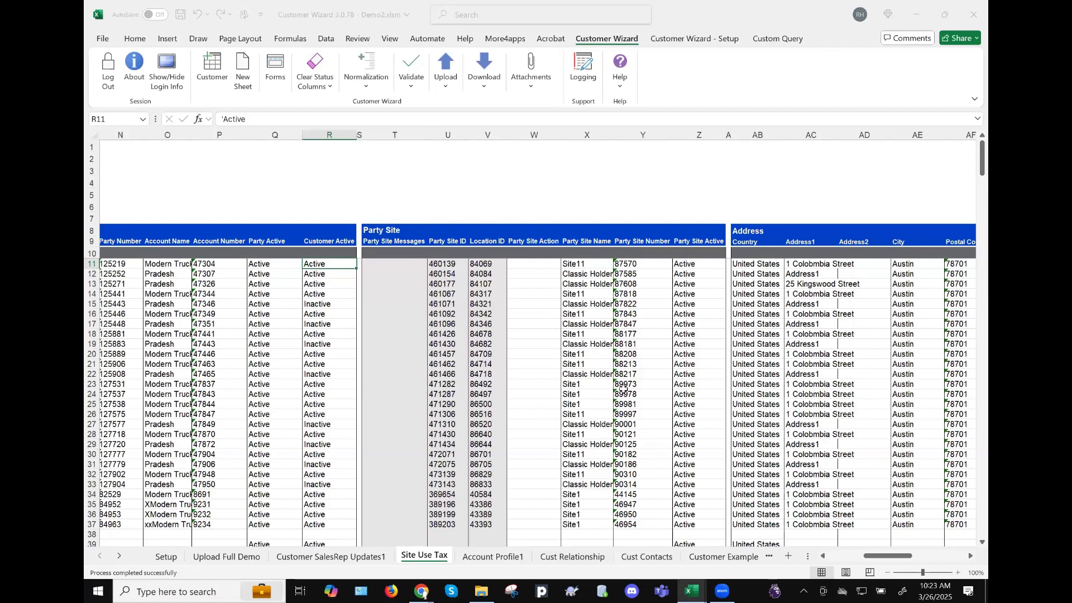
scroll(604, 346, "down", 8)
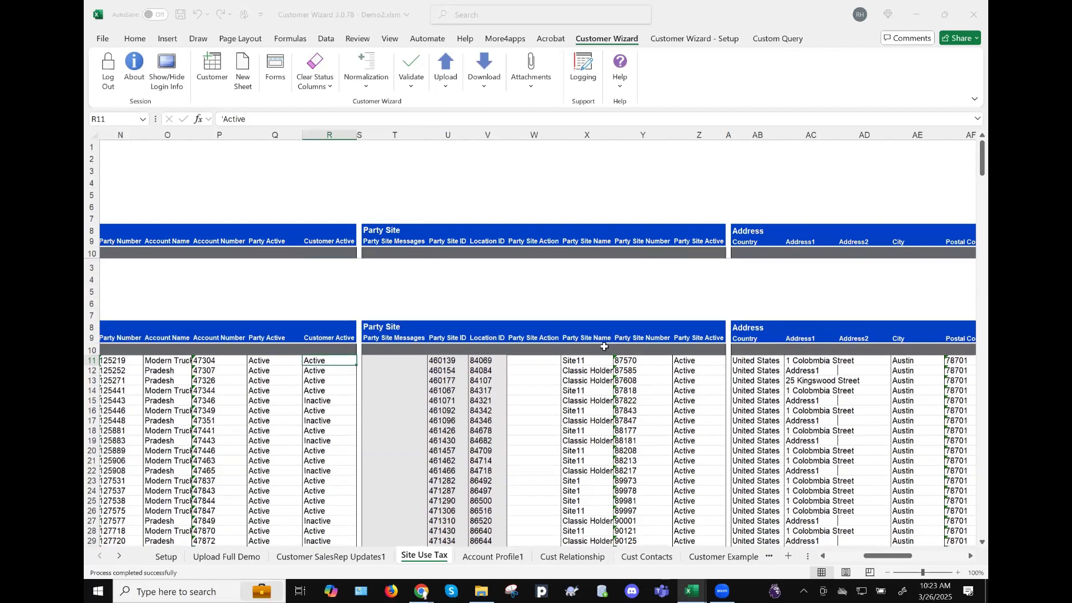
scroll(603, 347, "up", 8)
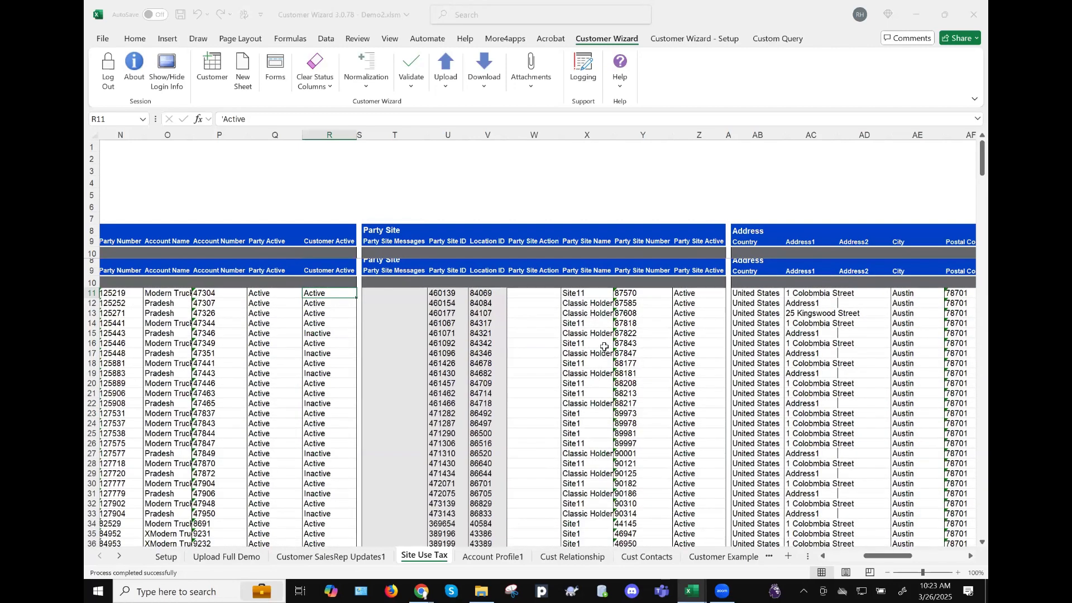
scroll(604, 347, "left", 5)
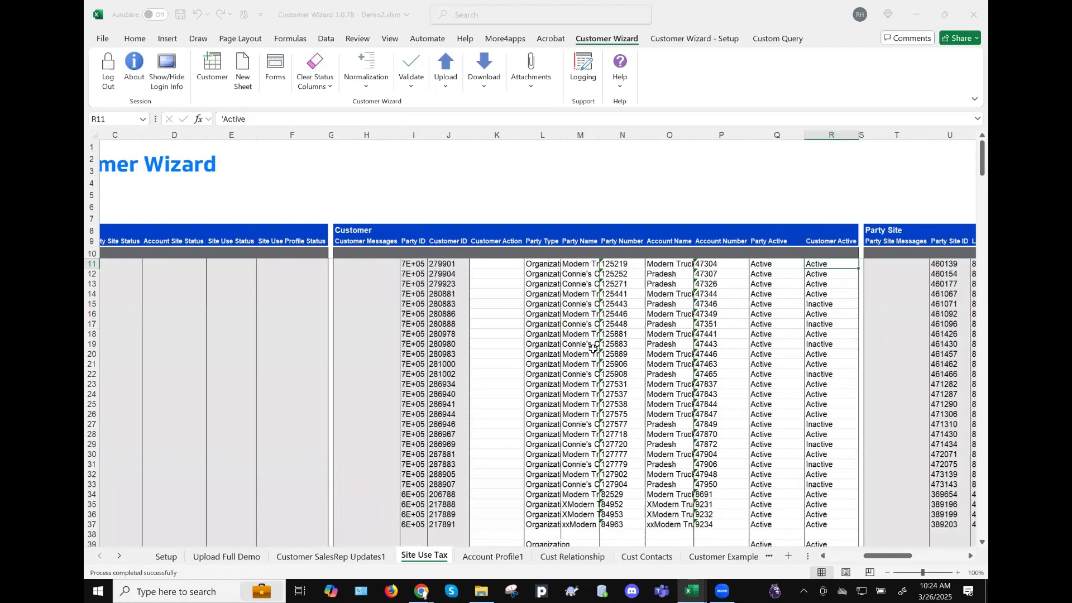
scroll(582, 348, "right", 12)
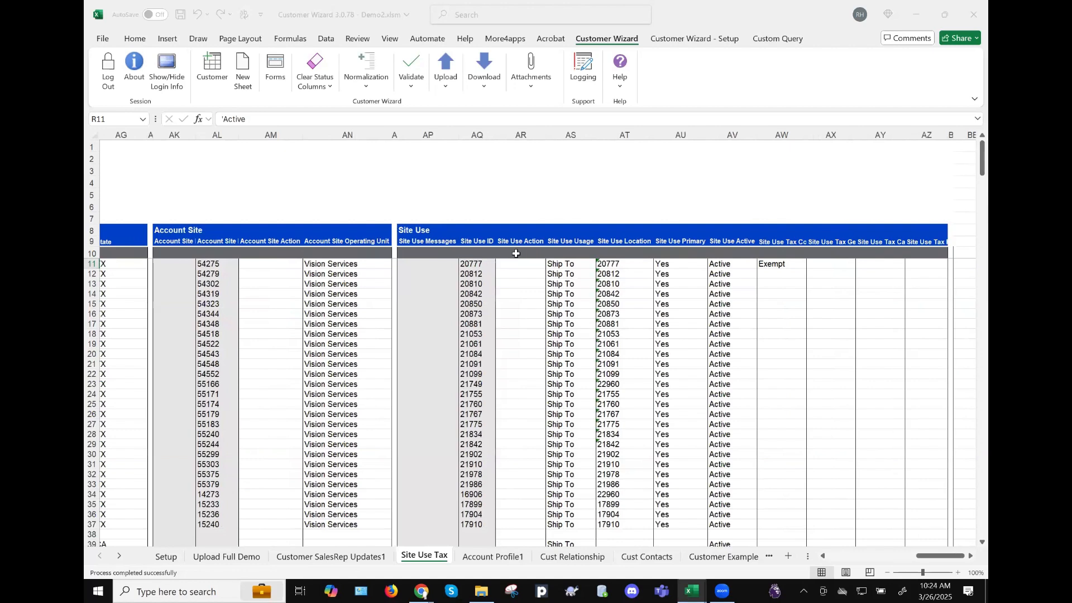
- Set the Site Use Action default in AR10 to Update
left_click(516, 253)
type("Upd")
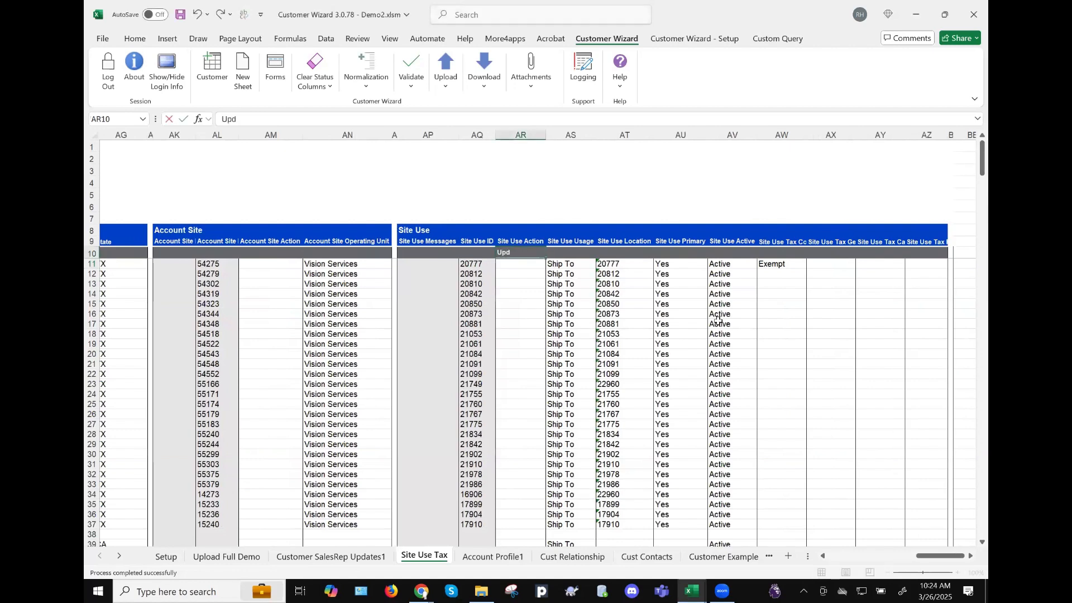
type("ate")
key("Tab")
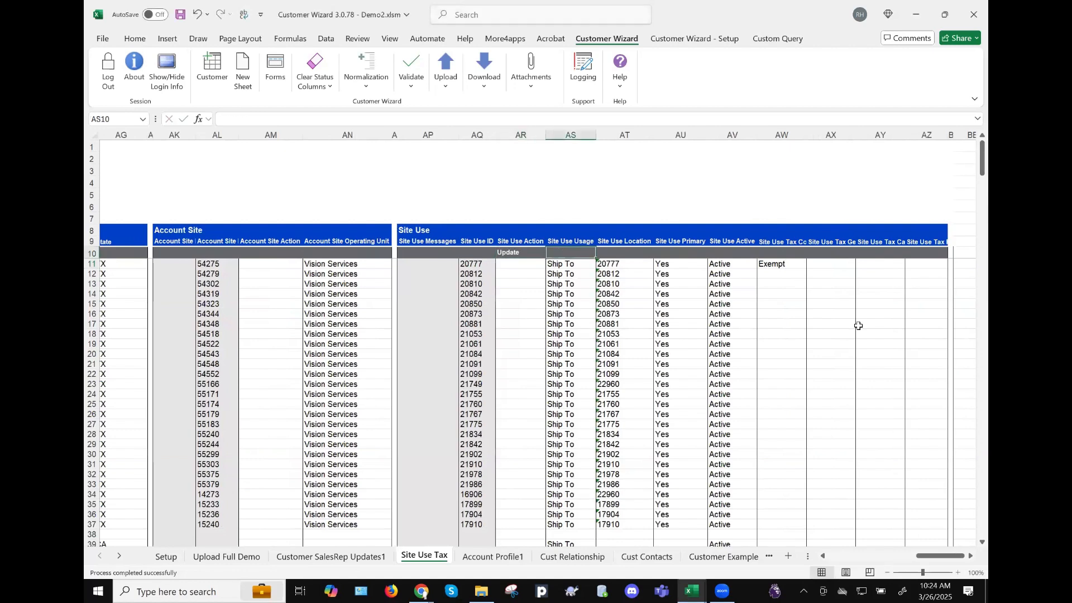
- Copy Exempt from AW11 into AW12:AW17 and select the Site Use Action cells for rows 11–17
left_click(782, 264)
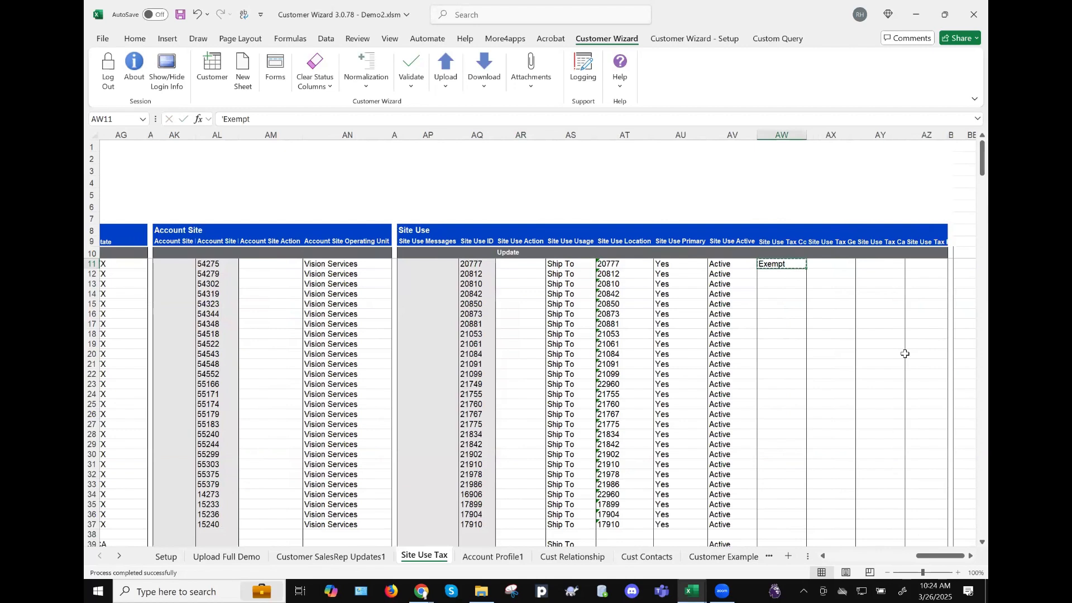
key("Down")
key("shift+Down")
key("shift+Down")
key("shift+Down")
key("shift+Down")
key("shift+Down")
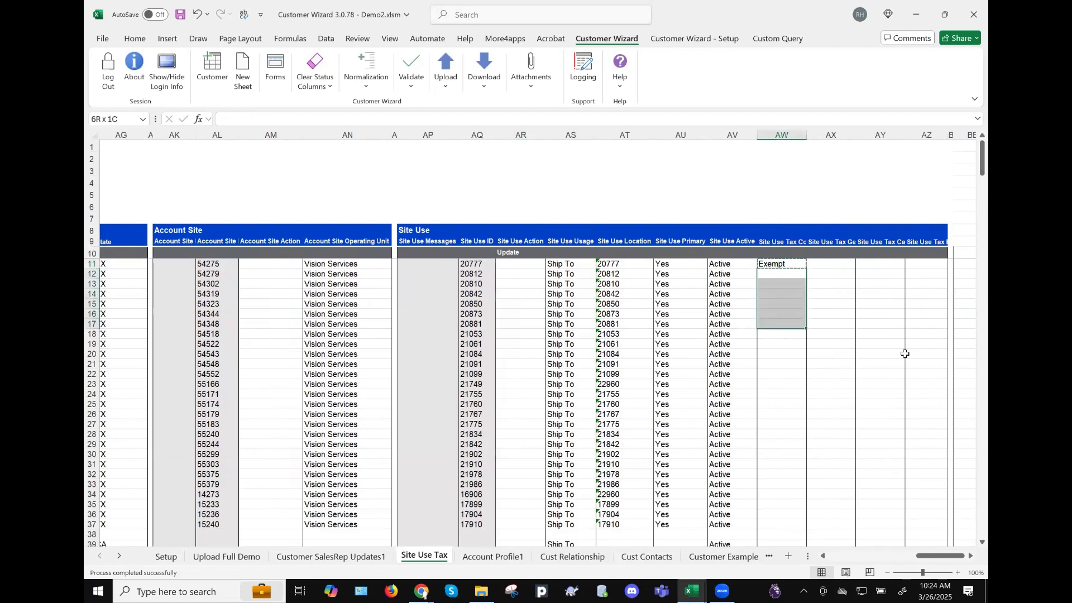
type("Exempt Exempt Exempt Exempt Exempt Exempt")
key("Left")
key("Left")
key("Left")
key("Left")
key("Left")
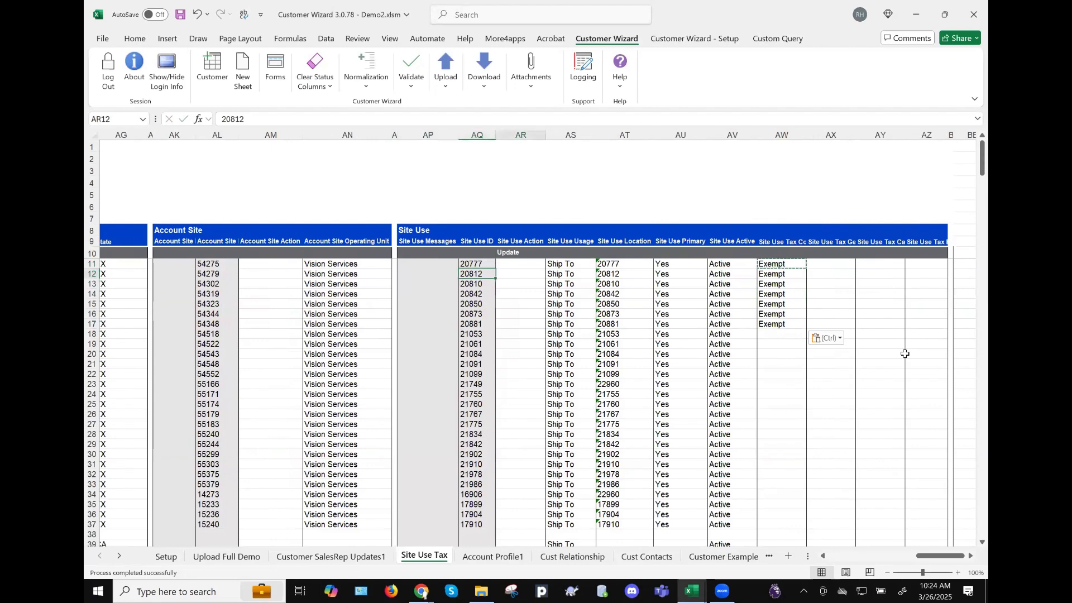
key("shift+Down")
key("shift+Down")
key("shift+Down")
key("shift+Down")
key("shift+Down")
key("shift+Down")
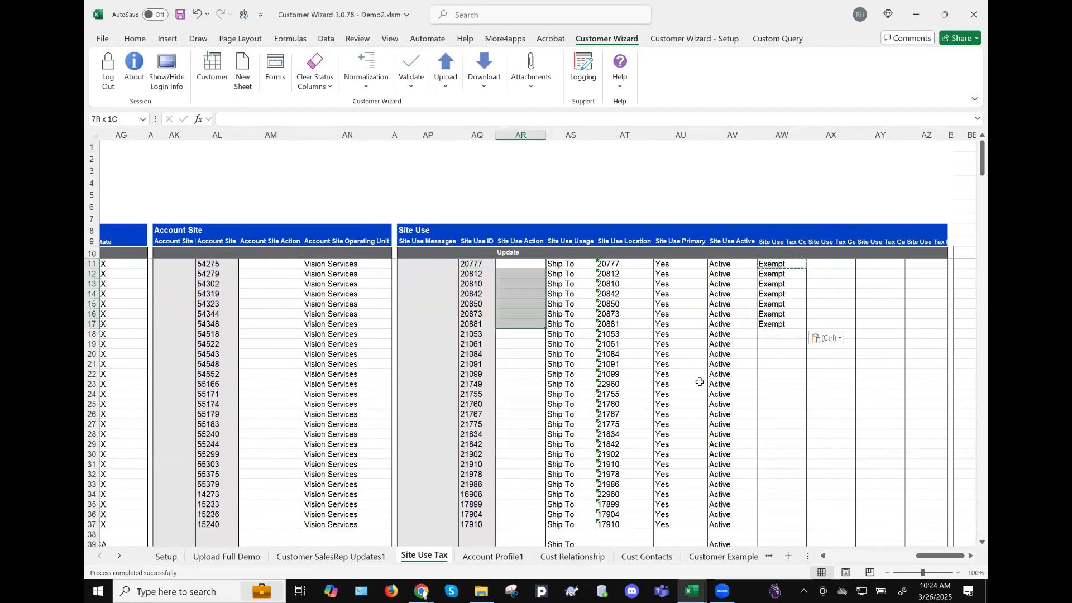
- Review the edited rows 11–17 across the sheet and bring up the Upload menu
scroll(700, 382, "left", 3)
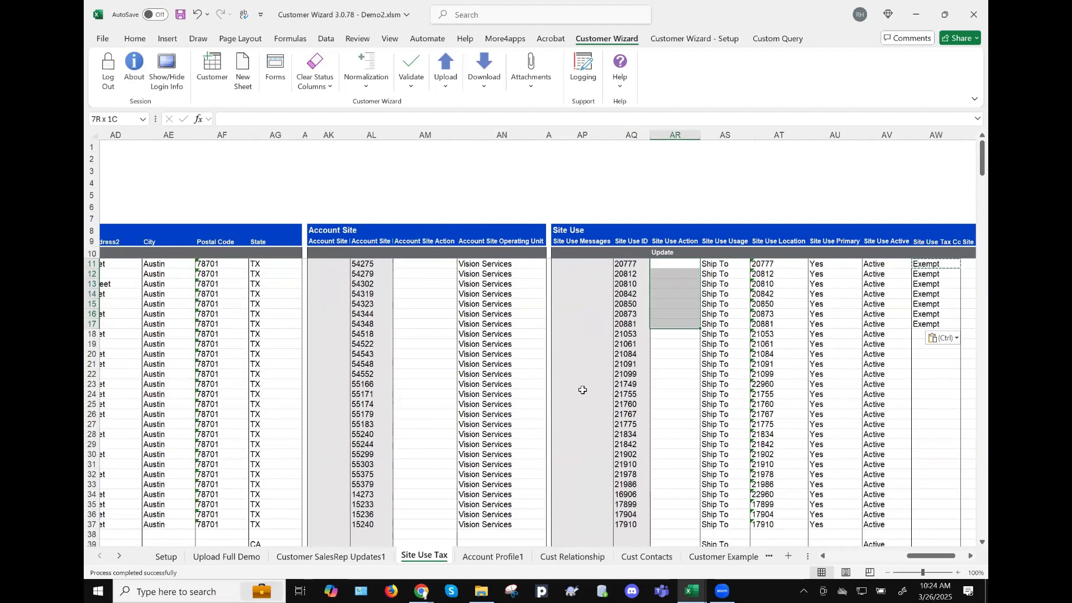
scroll(591, 390, "left", 3)
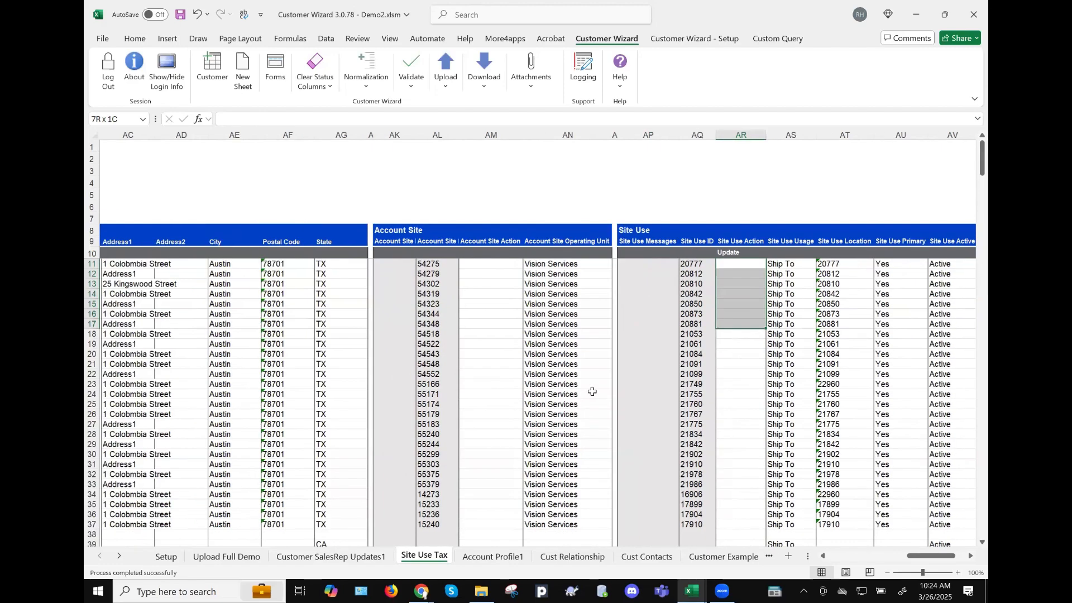
scroll(592, 391, "left", 6)
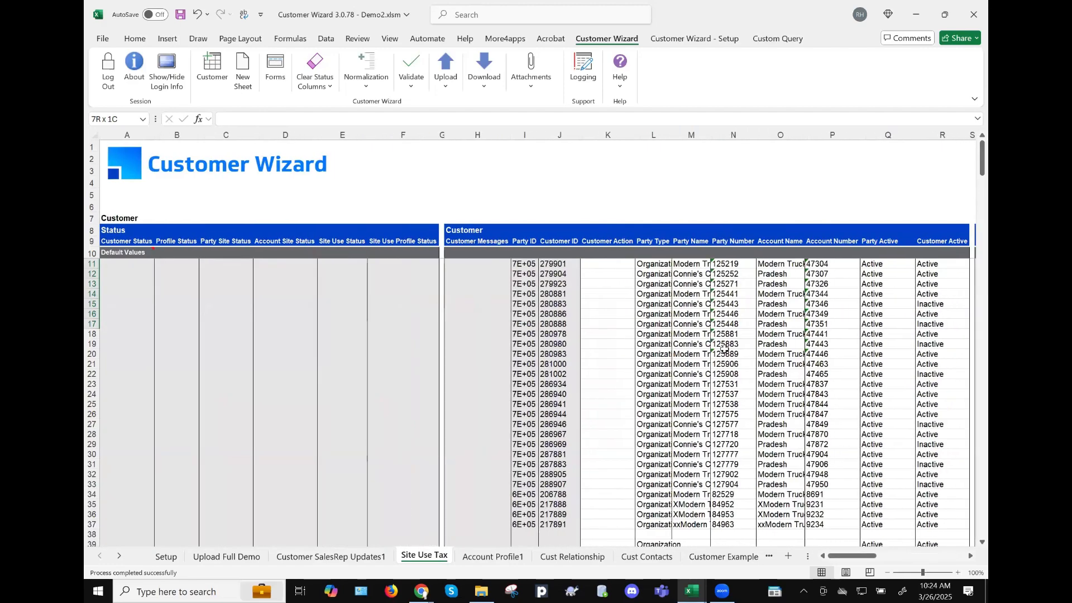
scroll(736, 313, "right", 3)
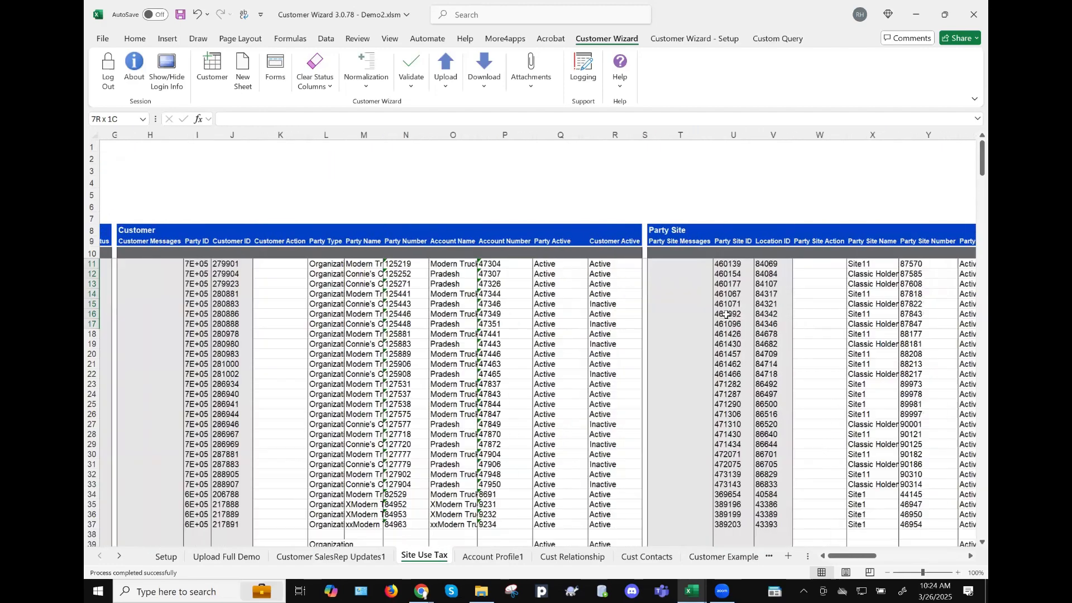
scroll(725, 314, "left", 2)
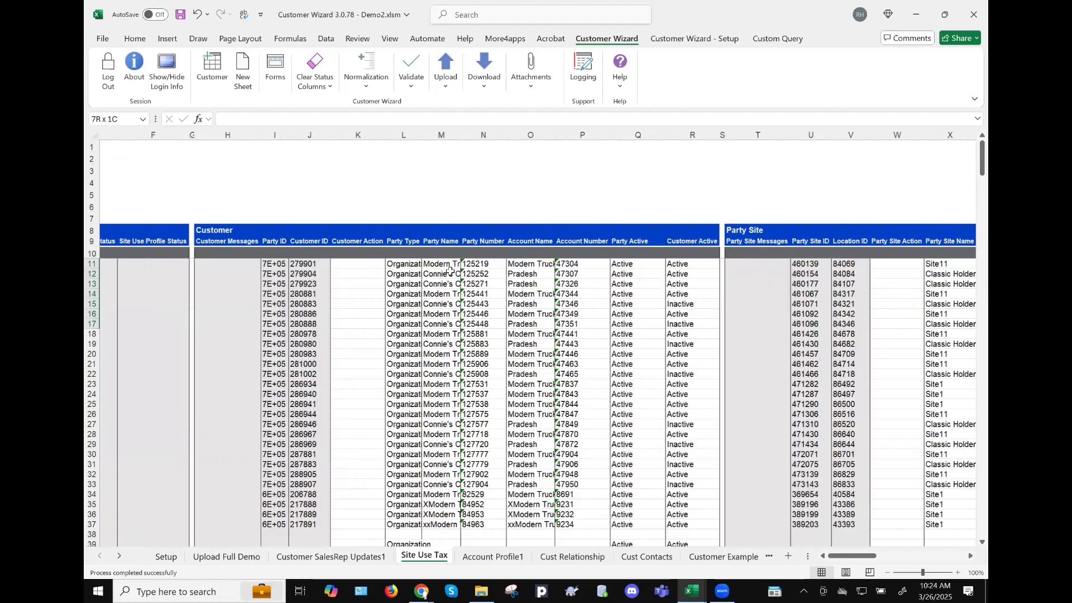
scroll(472, 349, "left", 1)
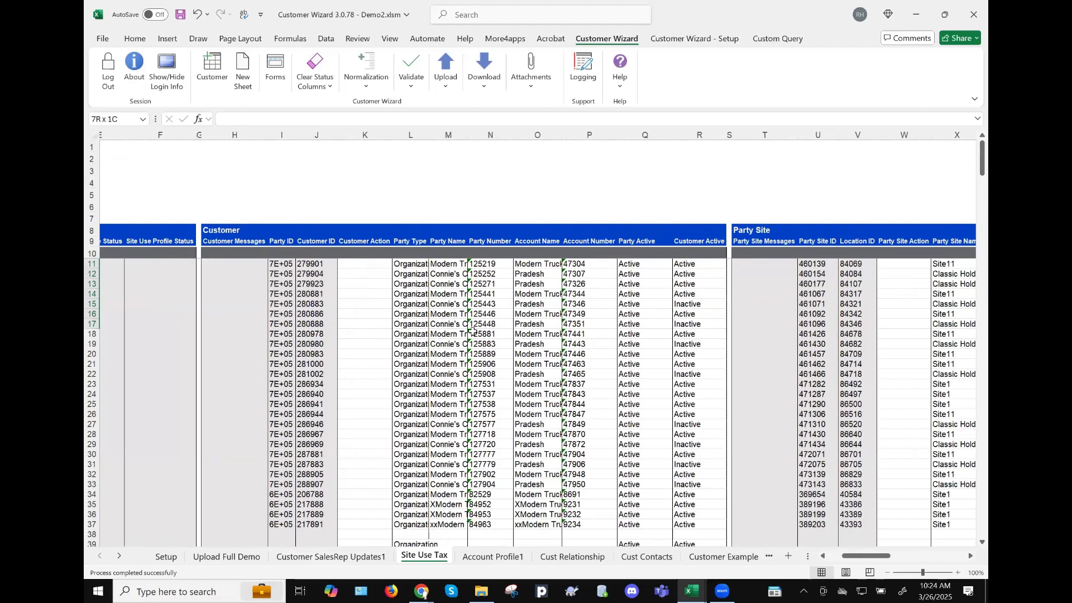
scroll(472, 330, "right", 5)
scroll(689, 360, "right", 6)
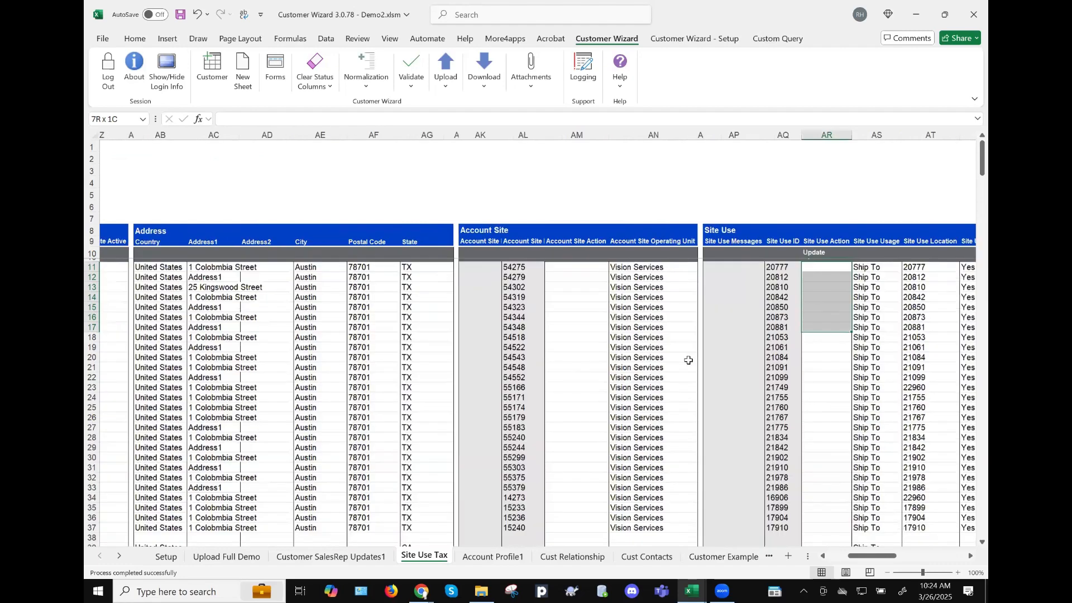
scroll(689, 360, "right", 1)
scroll(677, 359, "right", 4)
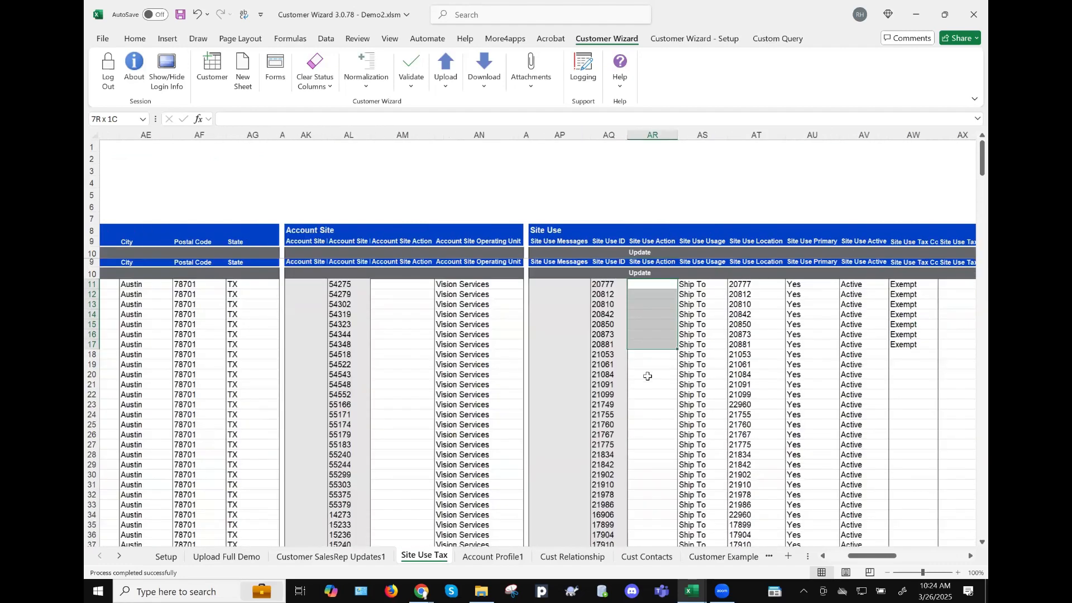
scroll(647, 375, "right", 1)
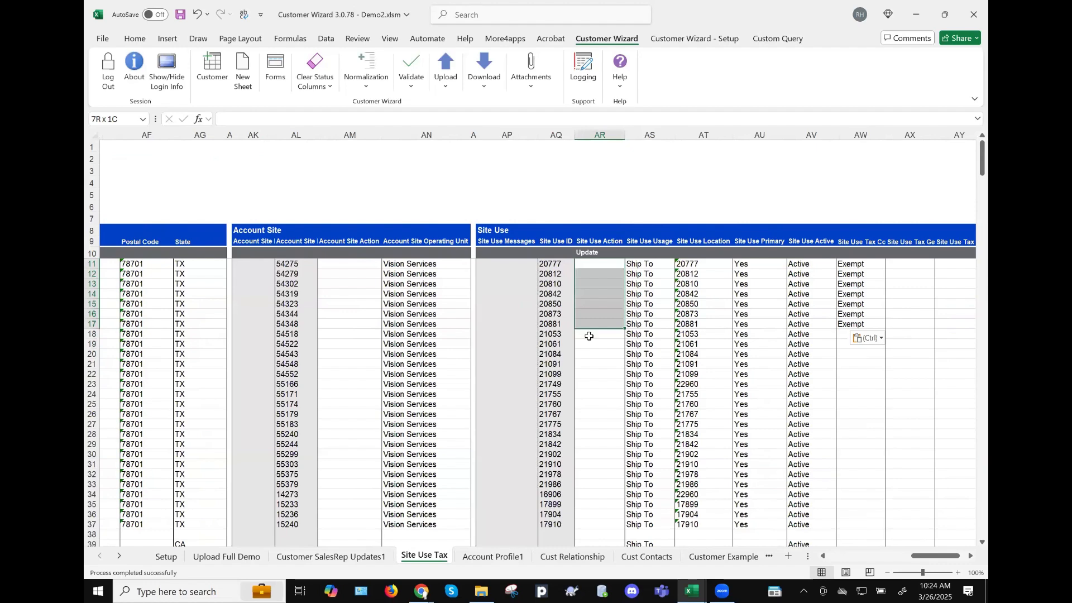
scroll(442, 313, "left", 10)
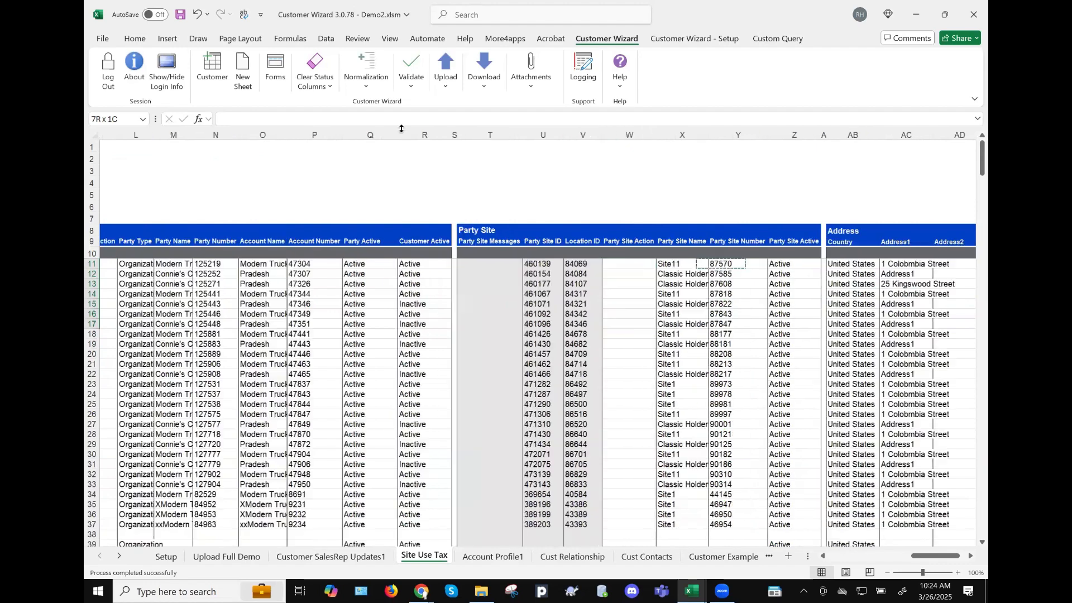
left_click(447, 77)
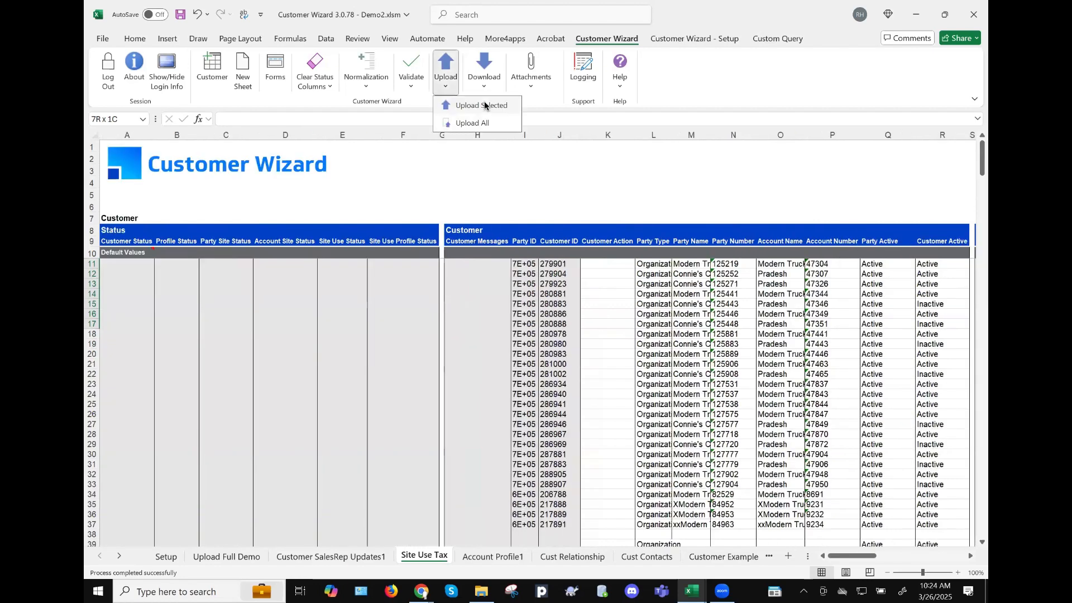
- Upload the selected rows 11–17 until validated, then bring the Employee Wizard workbook forward
left_click(485, 104)
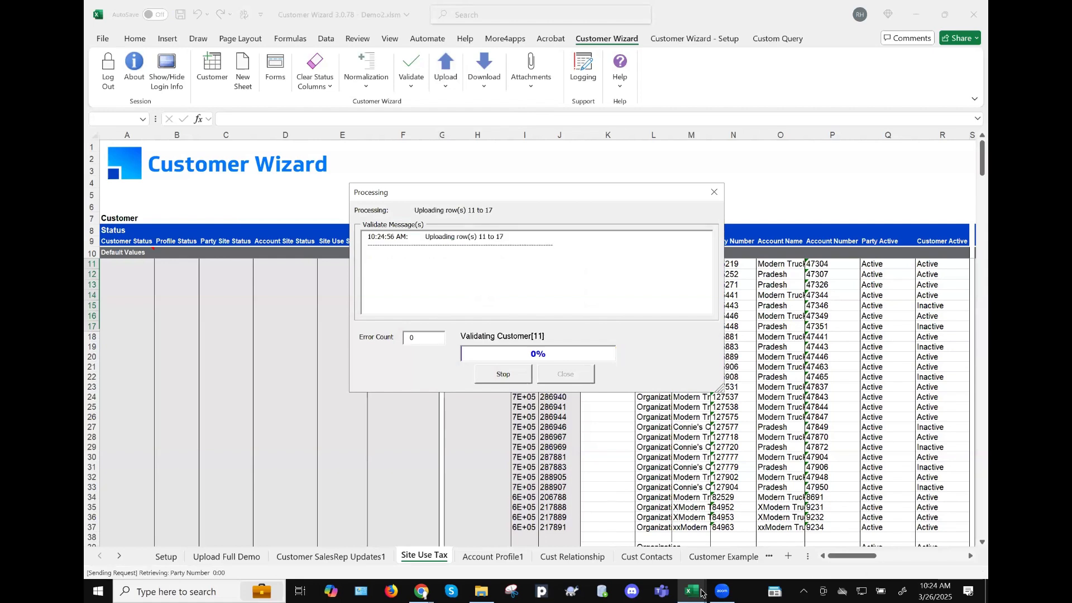
mouse_move(699, 593)
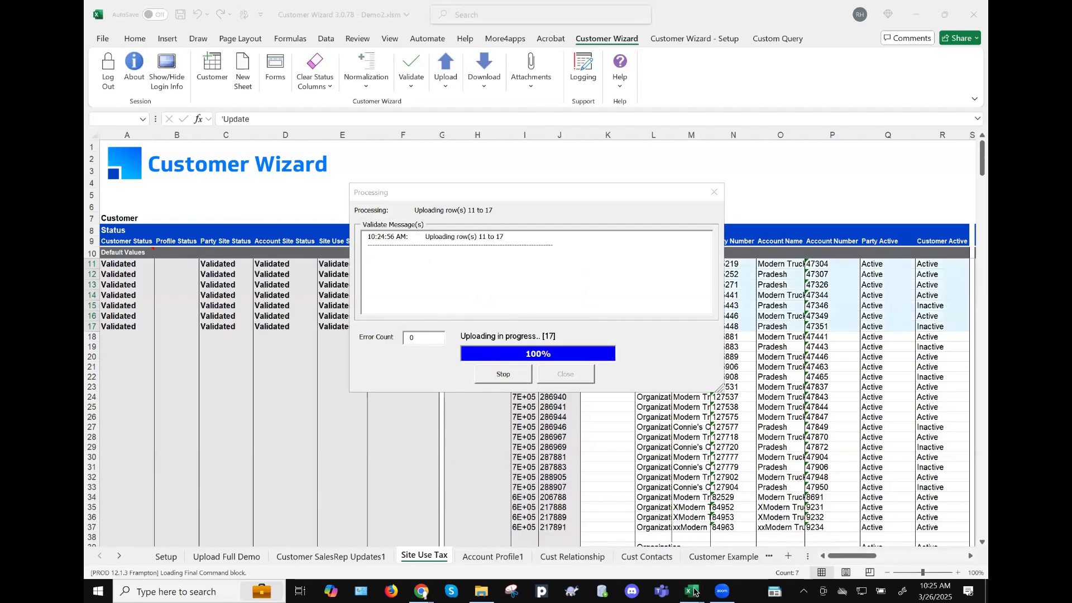
left_click(568, 374)
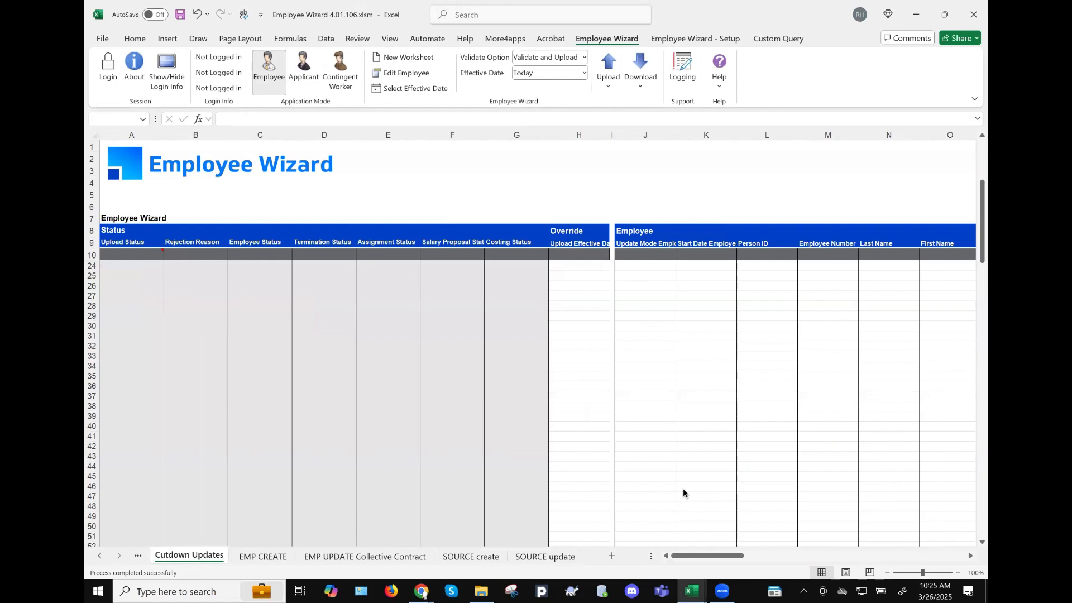
- Close the finished Customer Wizard upload window and return to the Employee Wizard workbook
key("alt+Tab")
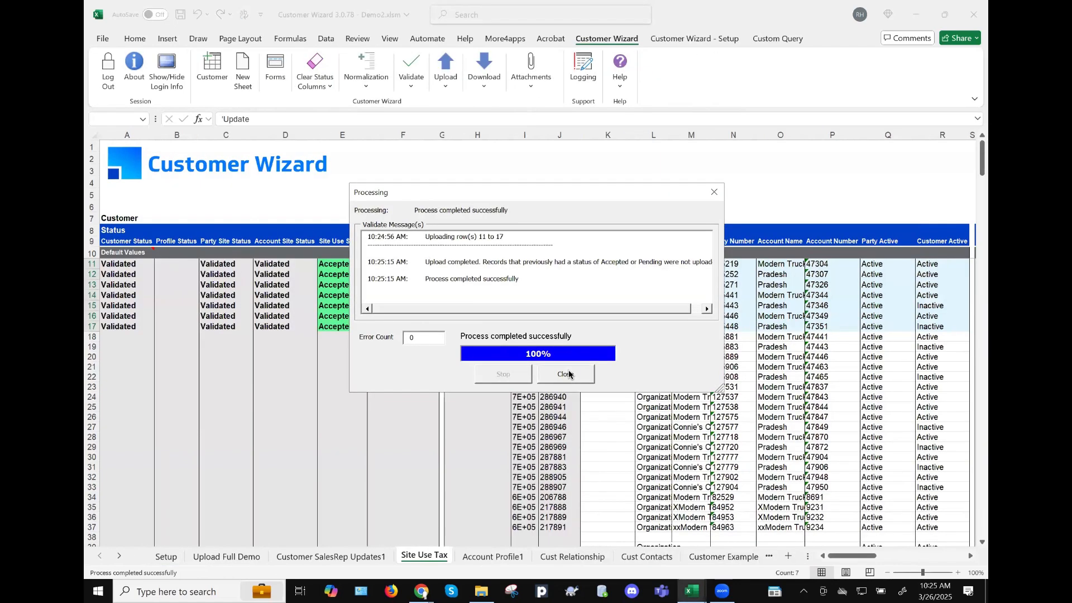
left_click(569, 371)
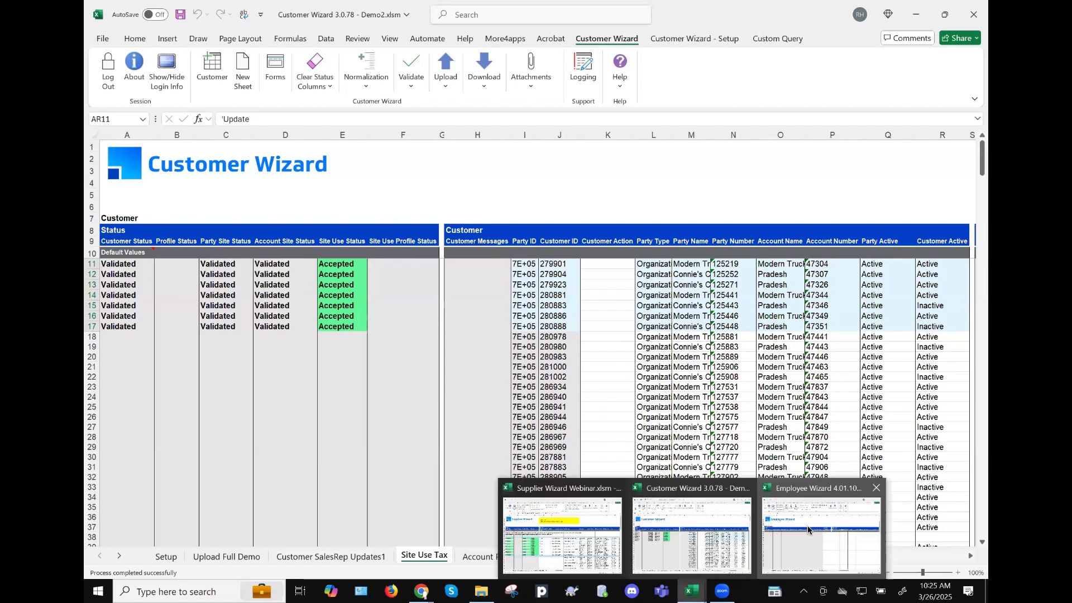
left_click(807, 528)
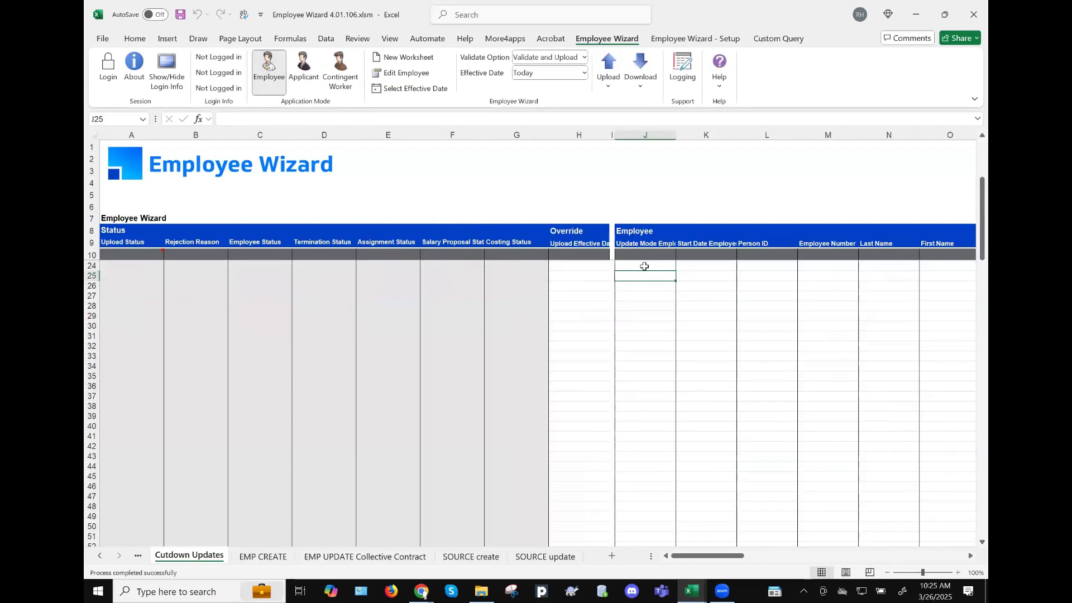
key("Up")
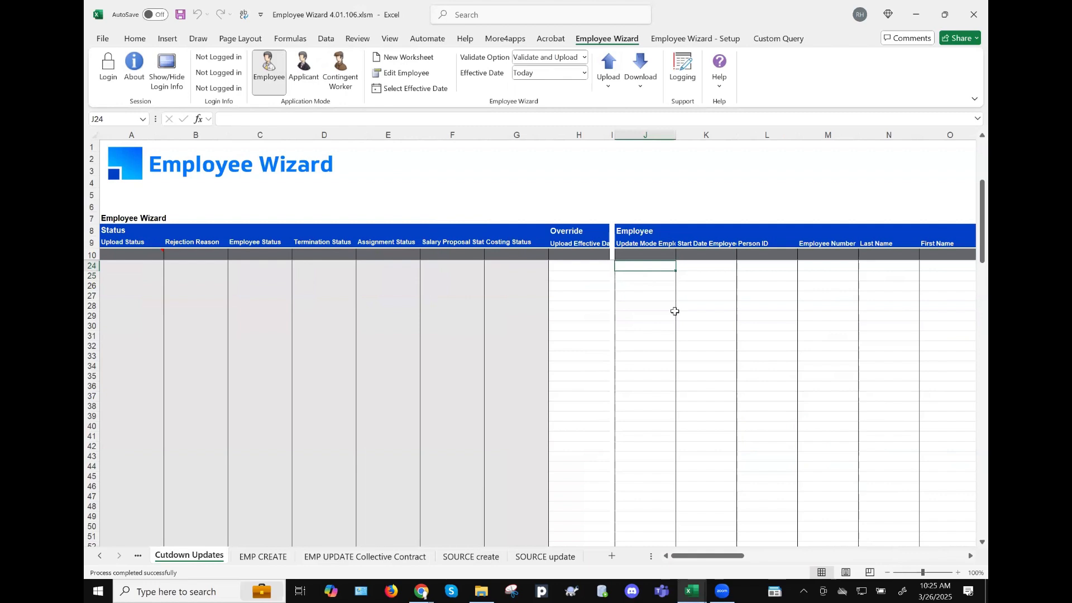
- Log in to the fripp instance with the Oracle username and password under Human Resources, Vision Enterprises
left_click(107, 80)
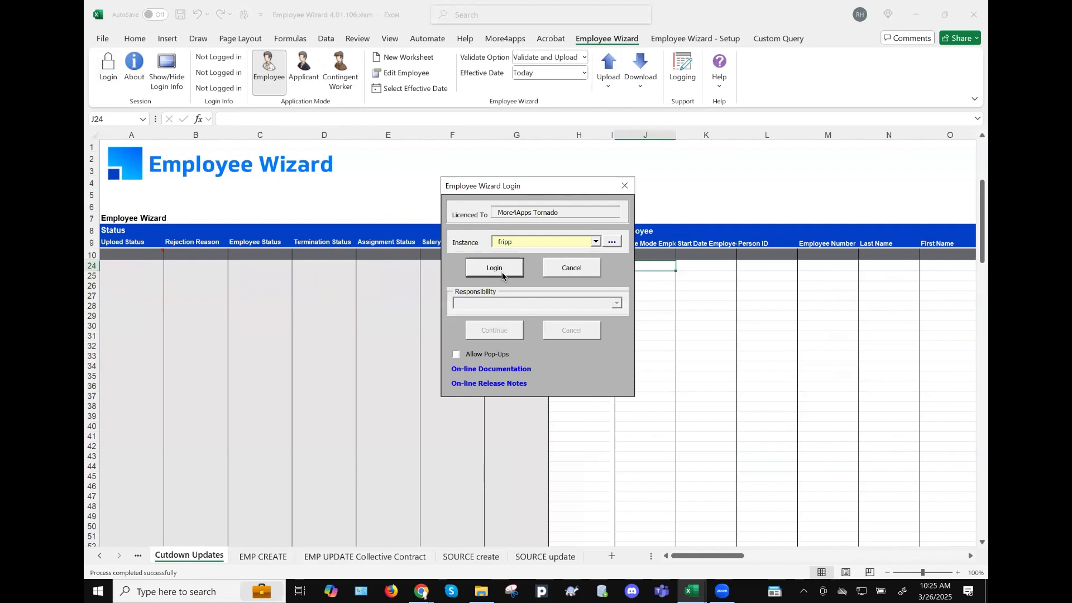
left_click(501, 271)
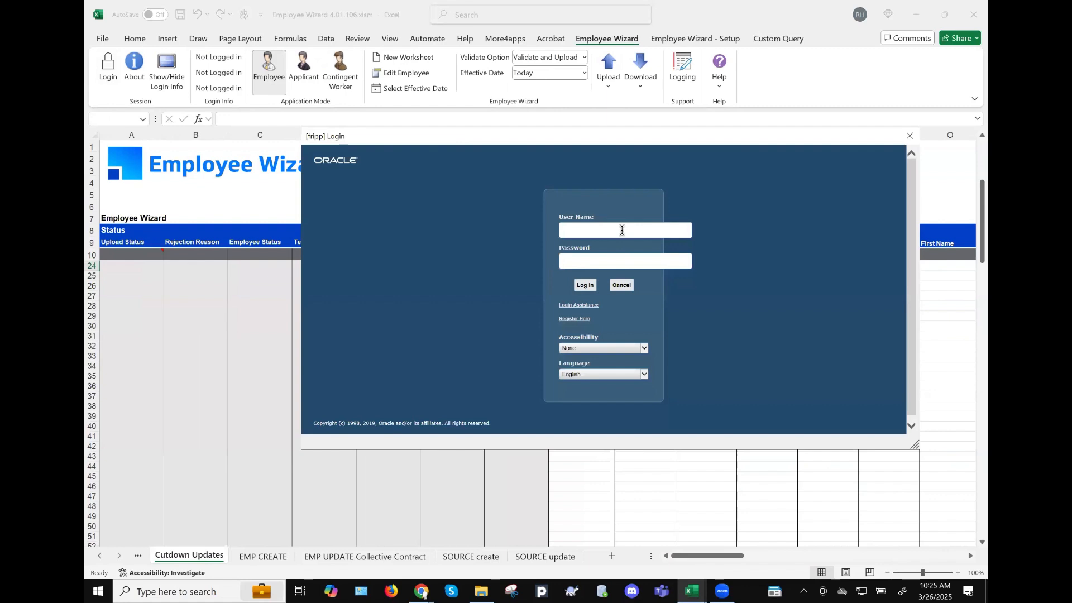
type("services")
key("Tab")
type("•••••••")
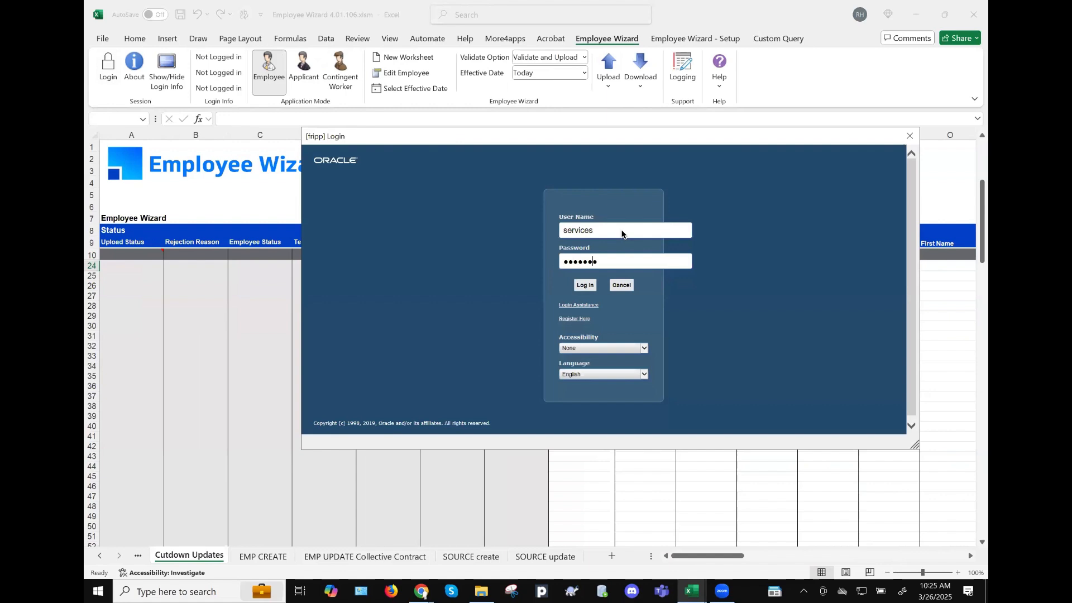
key("Return")
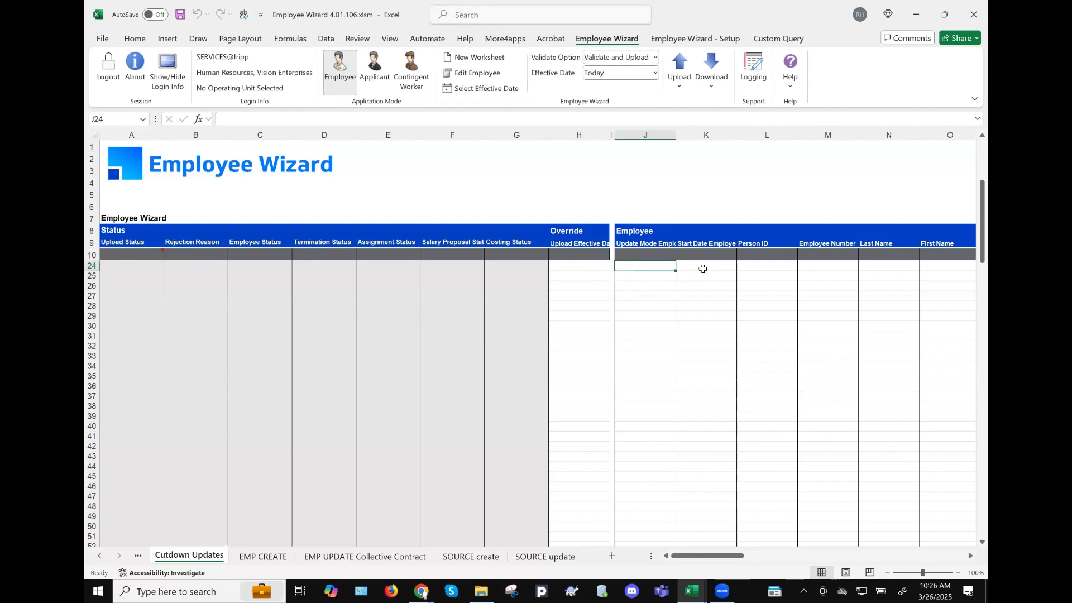
left_click(703, 269)
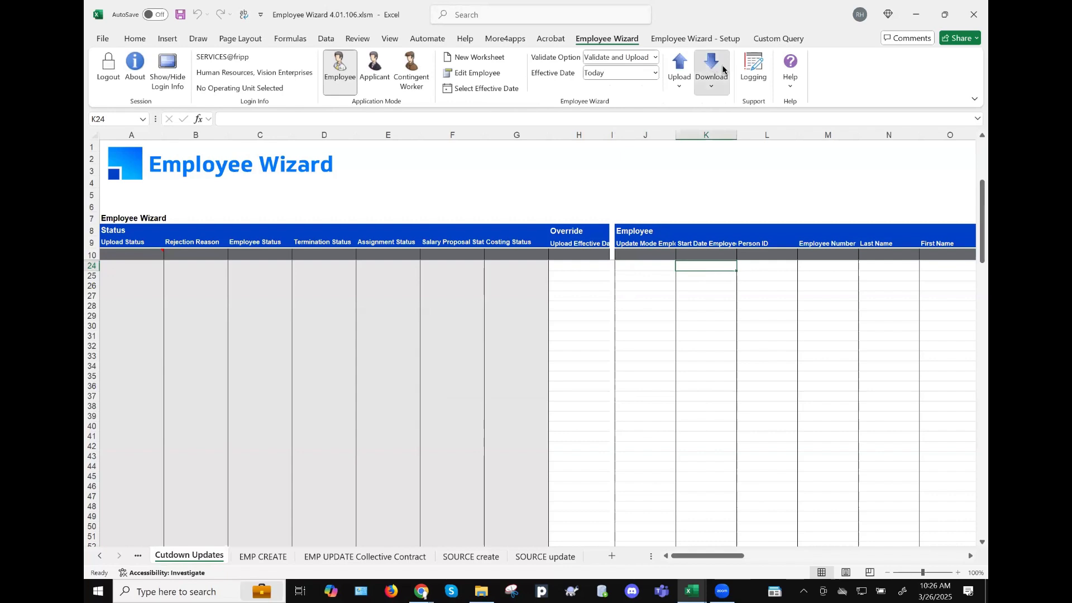
left_click(727, 94)
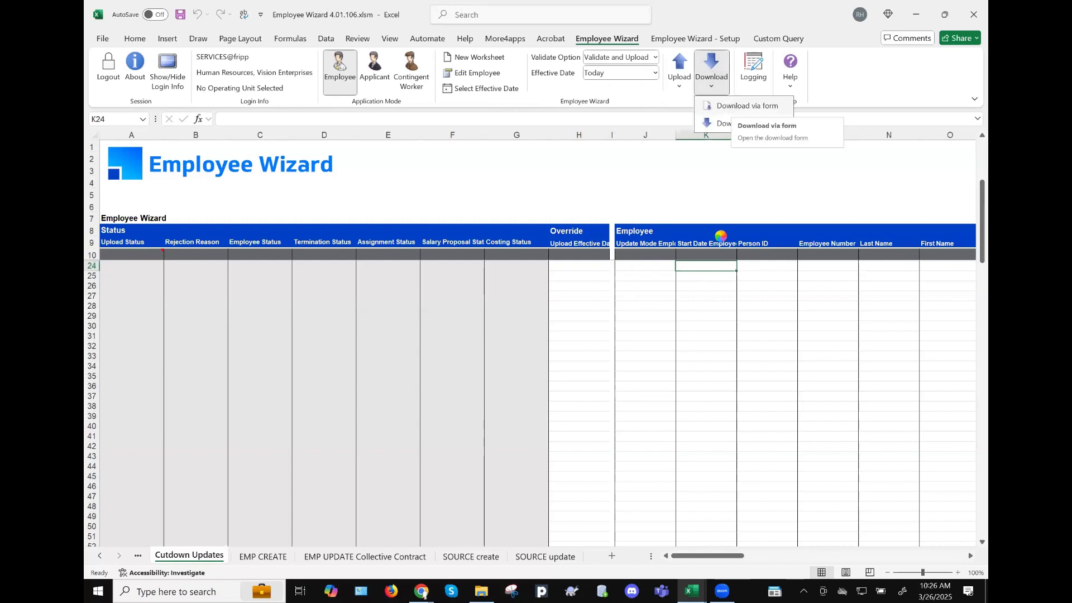
- Open the Employee Download form with current employees included and Employee Number search type
left_click(731, 106)
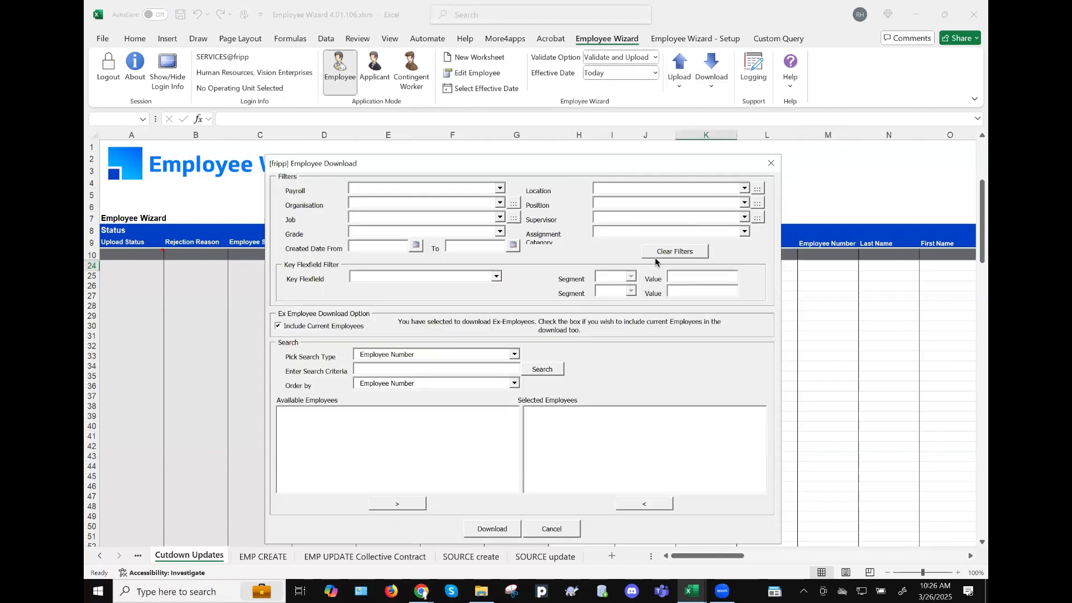
left_click(613, 216)
left_click(398, 369)
- Search employees with criteria % under one supervisor chosen from the %Brown% matches
type("%")
left_click(514, 355)
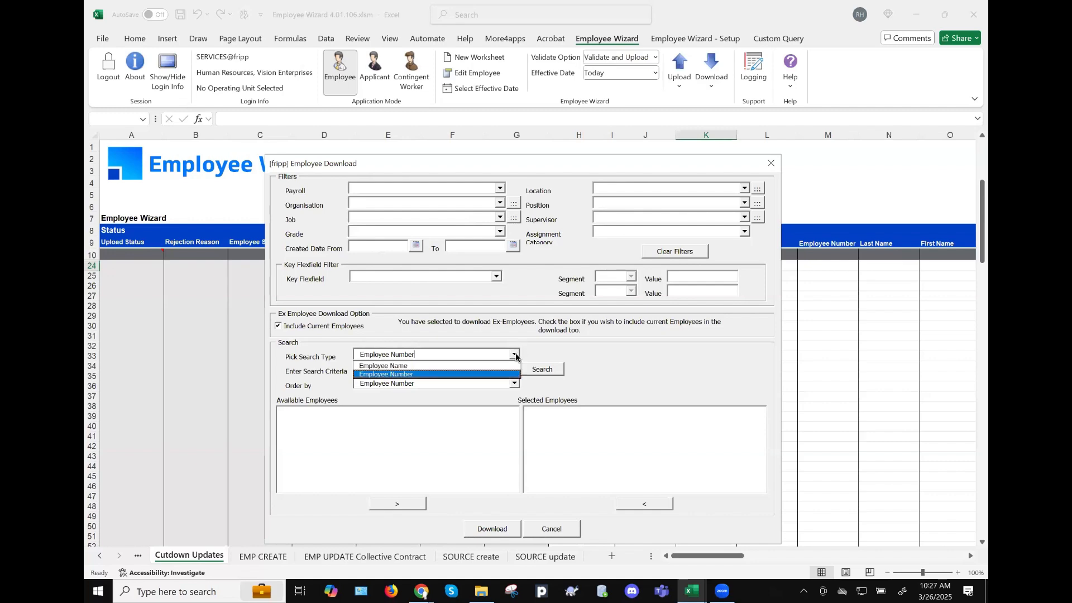
left_click(469, 374)
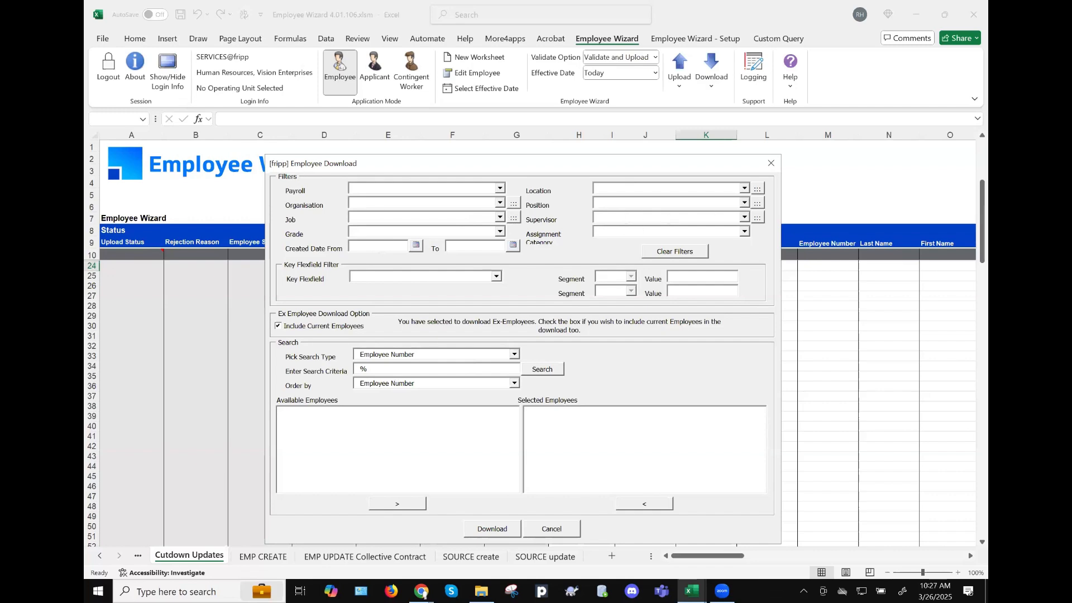
type("%Brown%")
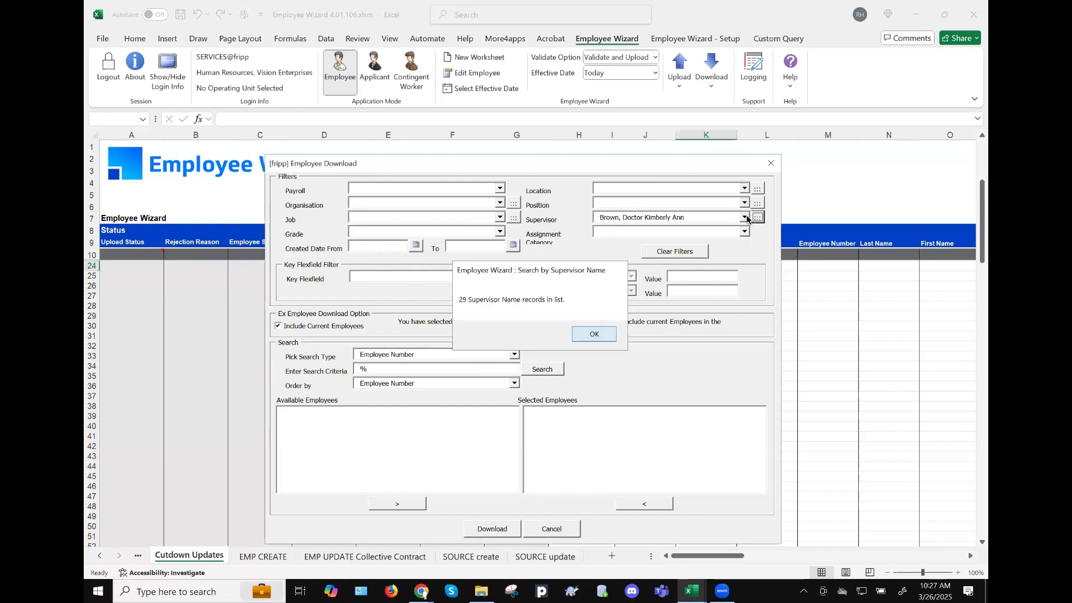
key("Return")
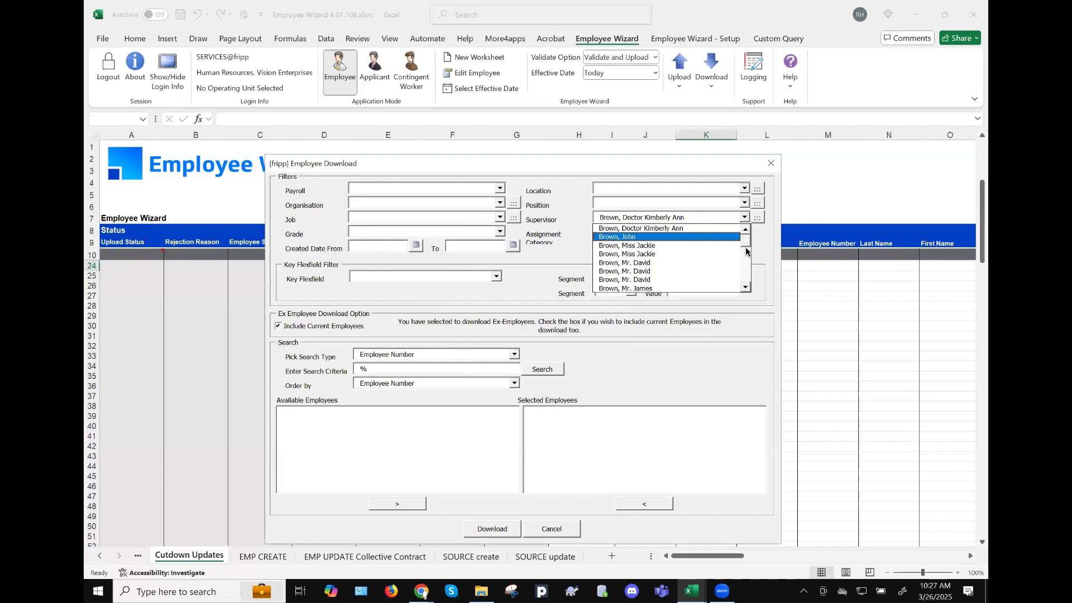
left_click(747, 267)
left_click(747, 267)
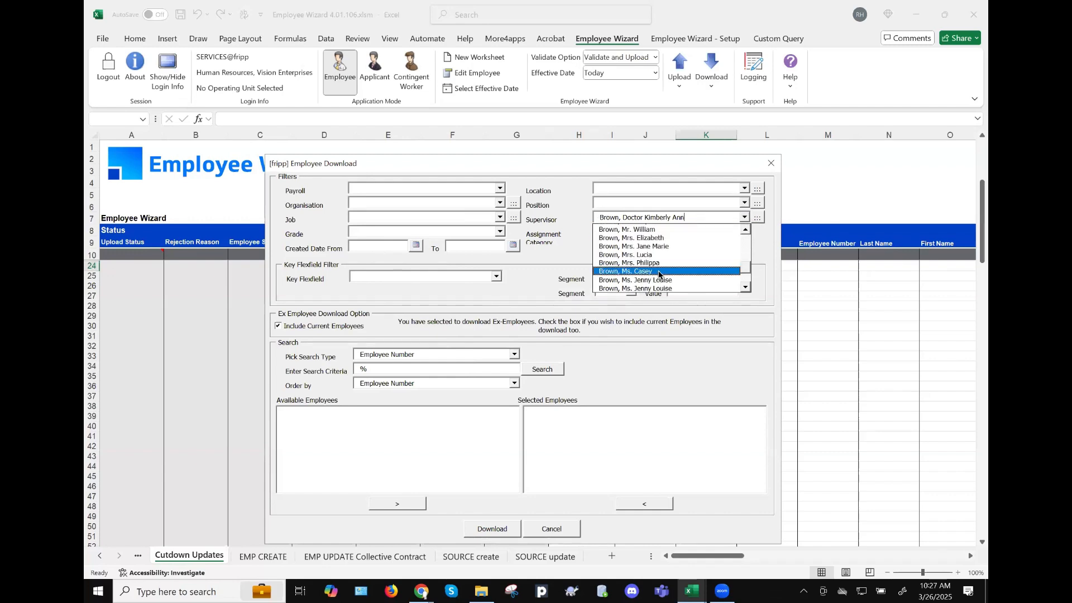
left_click(658, 273)
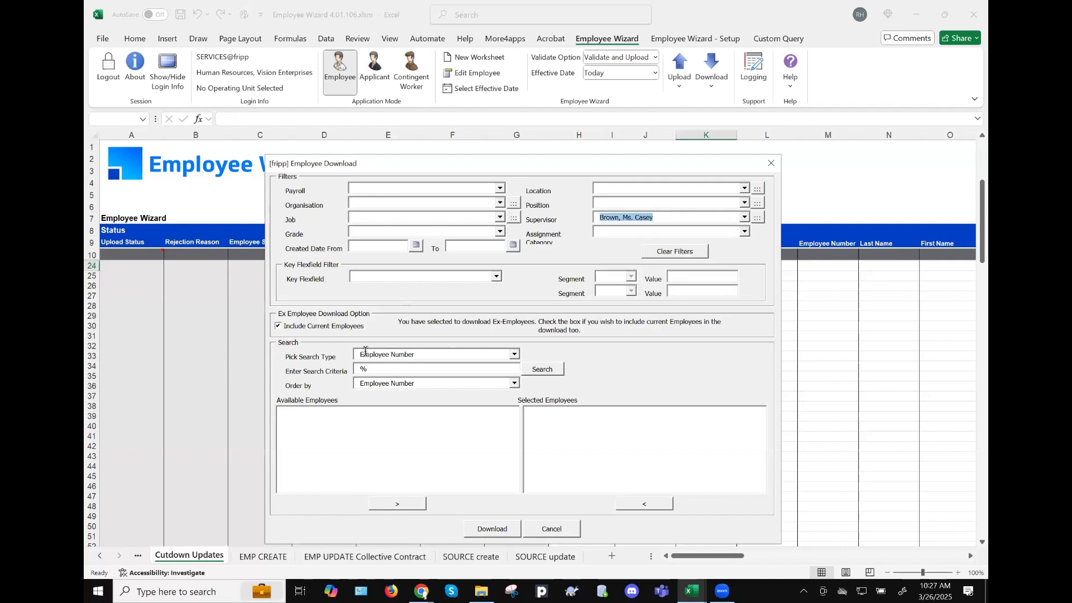
left_click(542, 369)
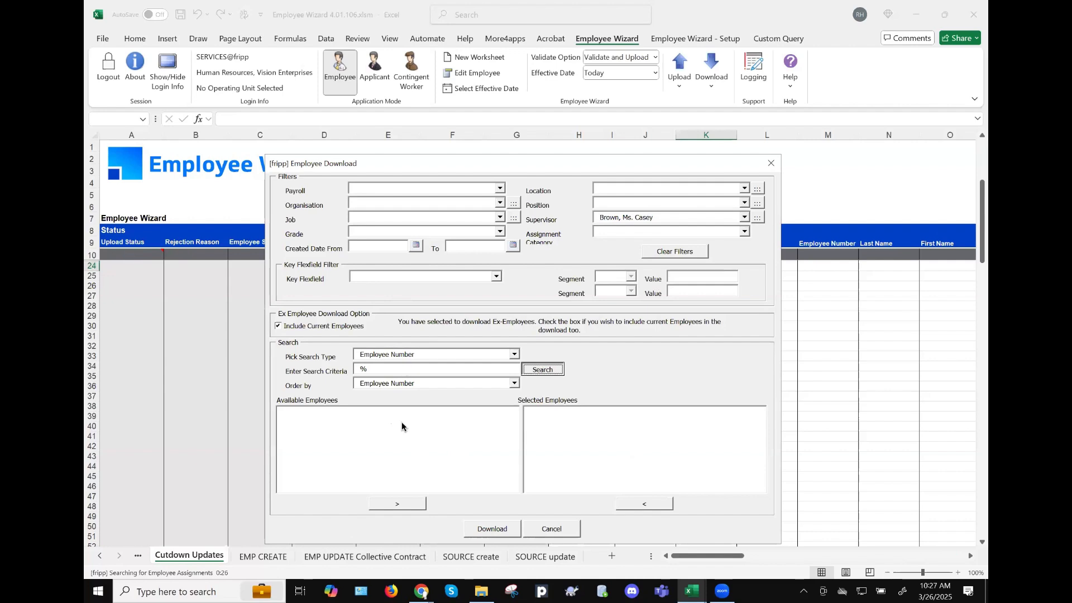
- Move all found employees to the selected list and download the ten records into Cutdown Updates
key("Return")
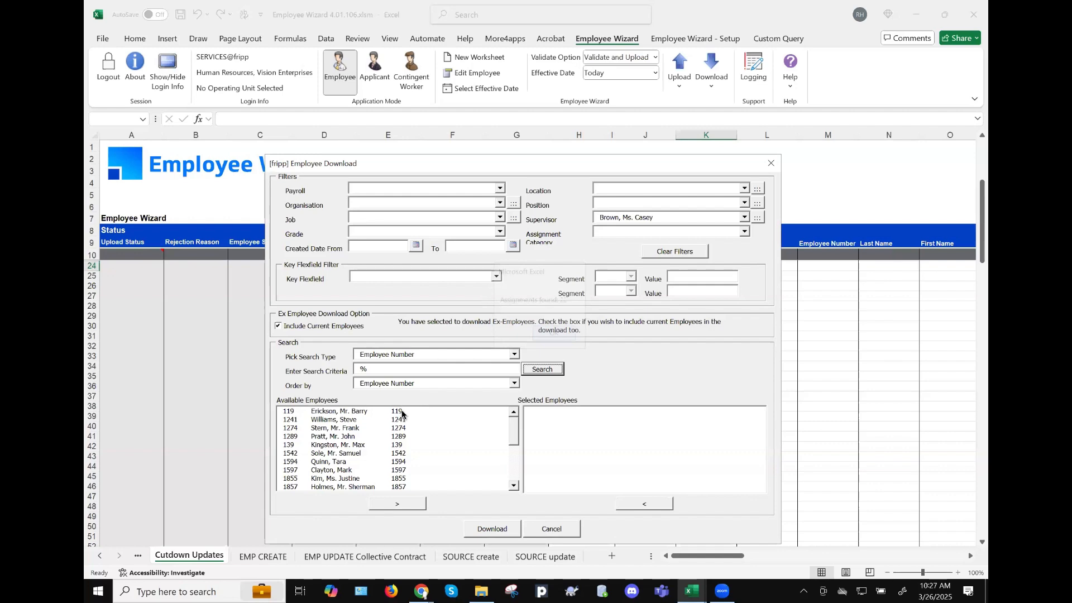
left_click(402, 412)
left_click(421, 487, "shift")
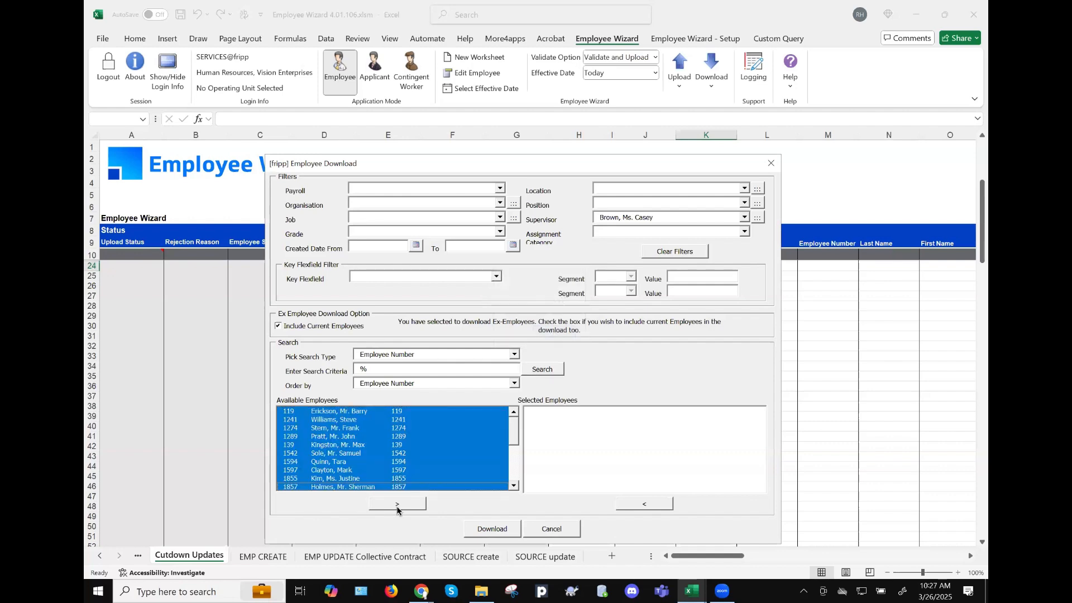
left_click(397, 503)
left_click(485, 530)
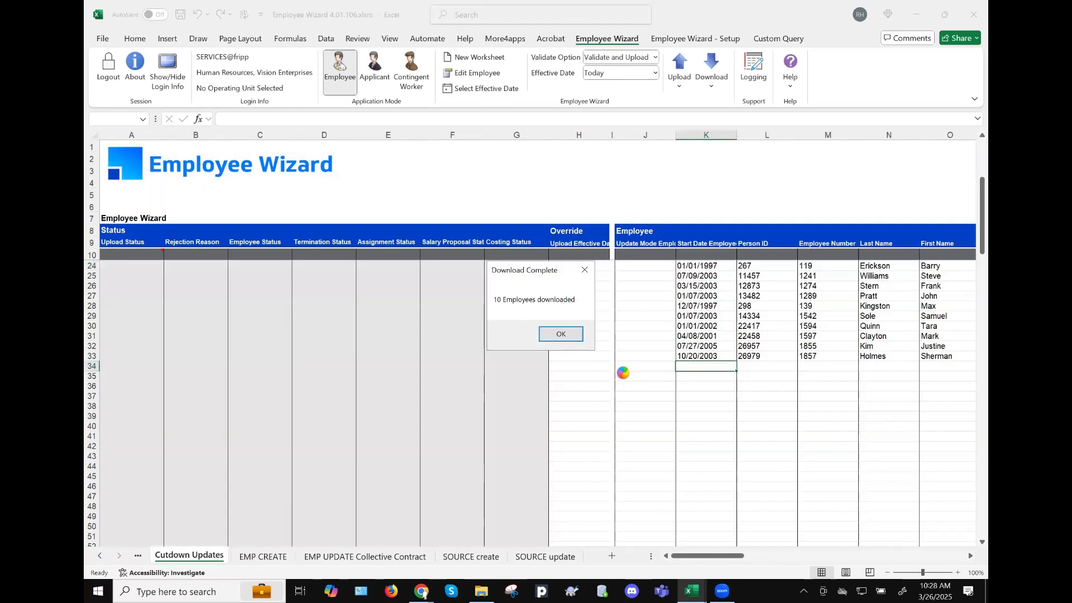
key("Return")
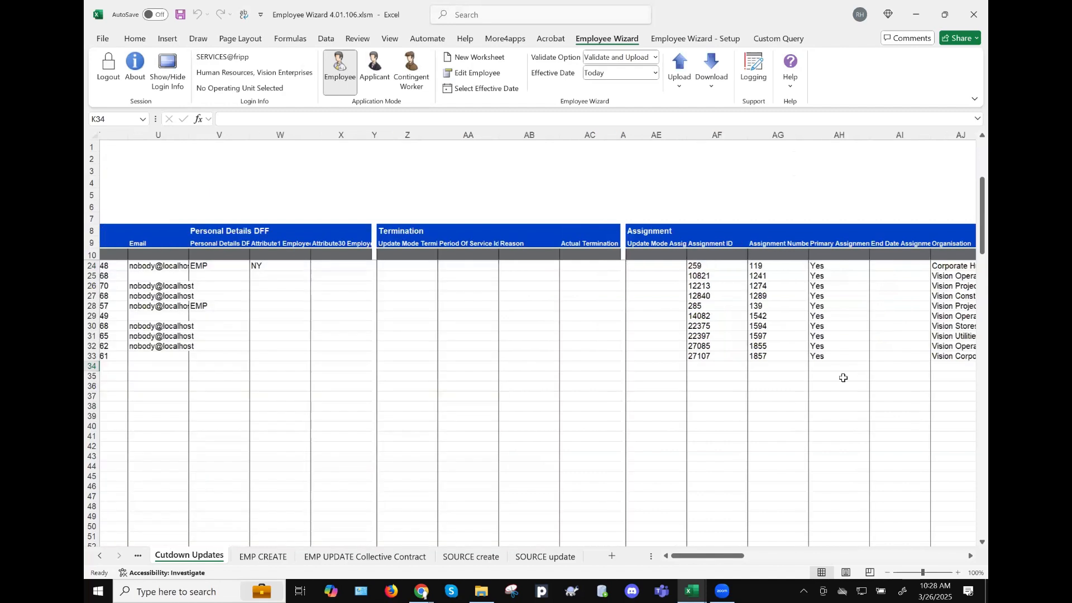
scroll(843, 378, "right", 8)
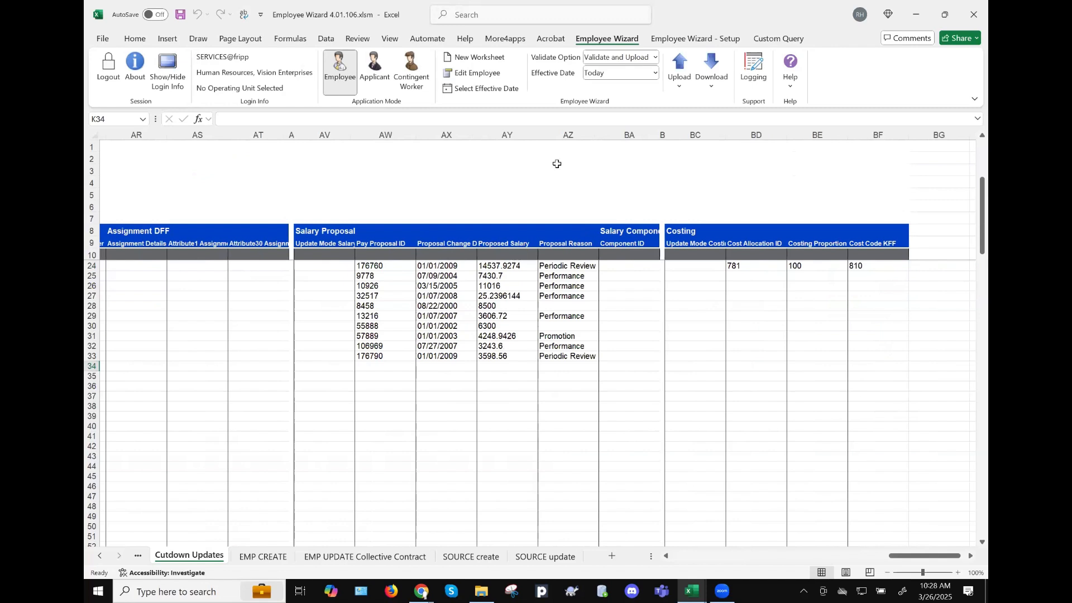
- Insert a blank column AZ and copy the Proposed Salary header into AZ9
right_click(560, 134)
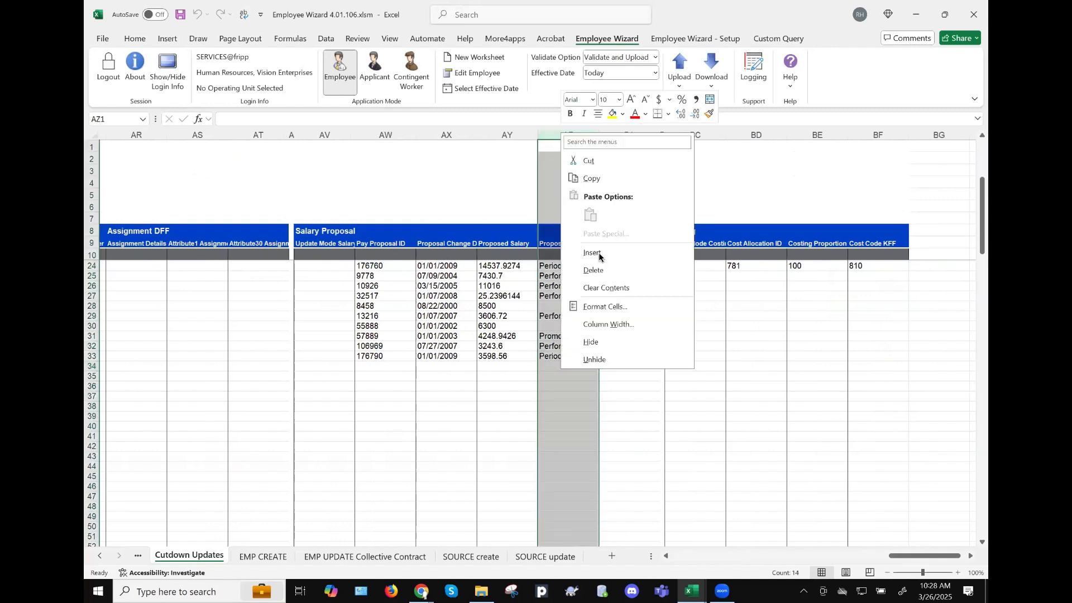
key("i")
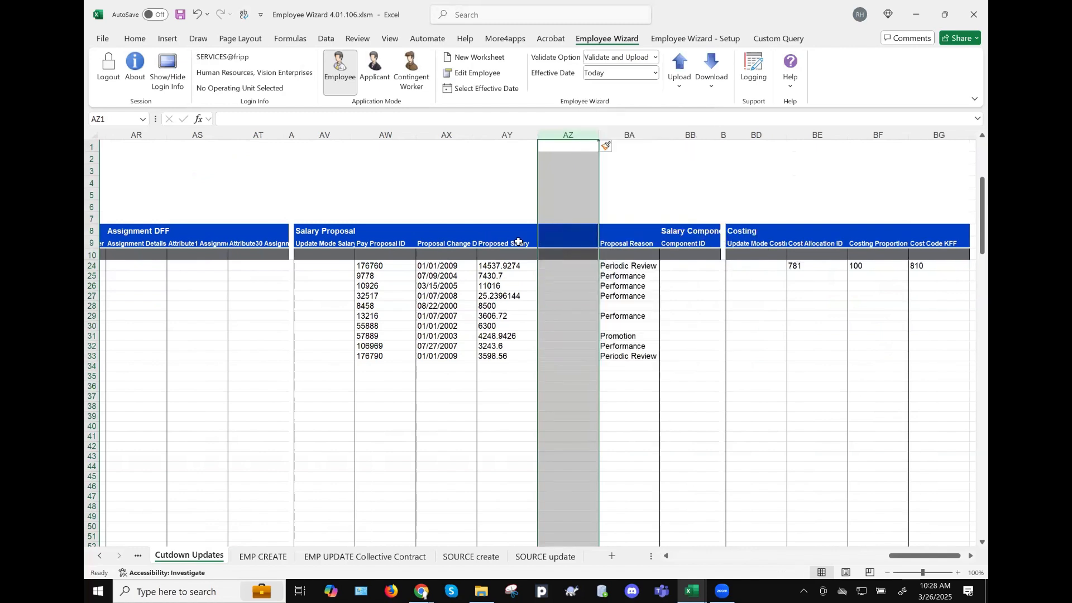
left_click(507, 243)
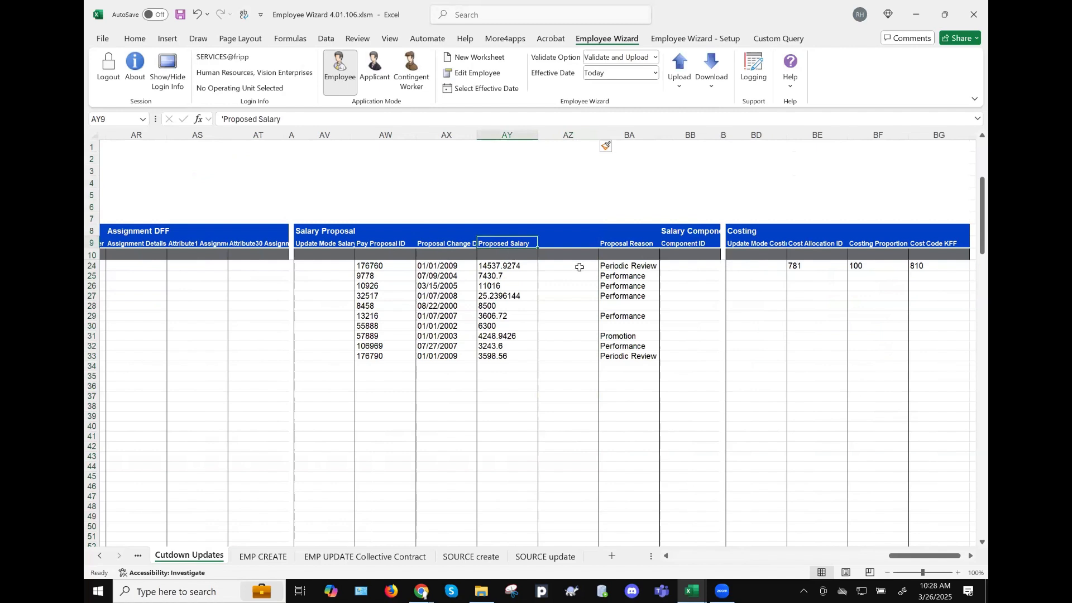
key("ctrl+c")
key("Right")
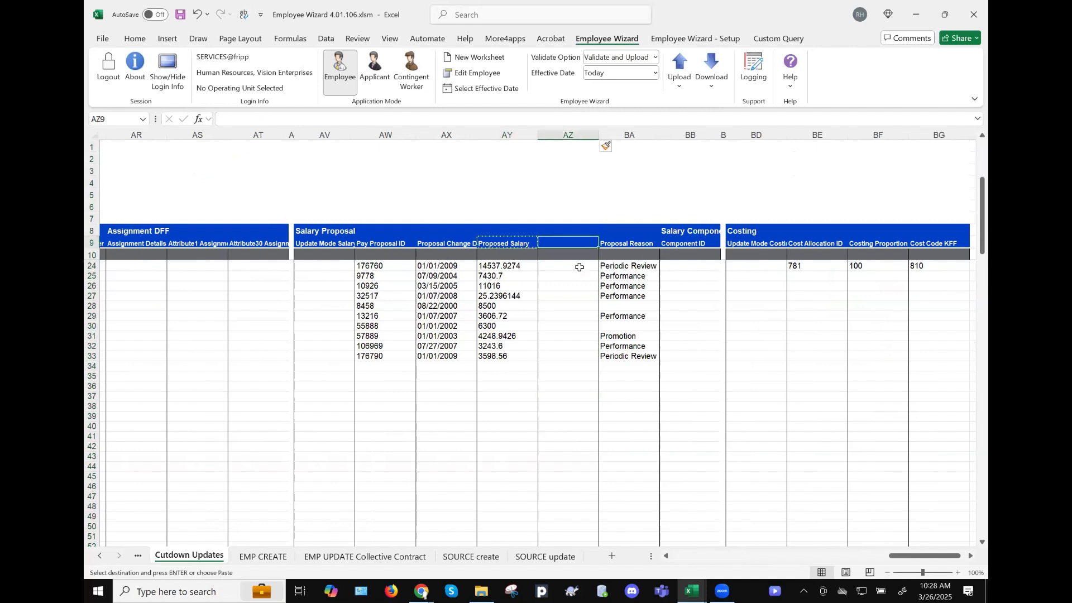
key("Left")
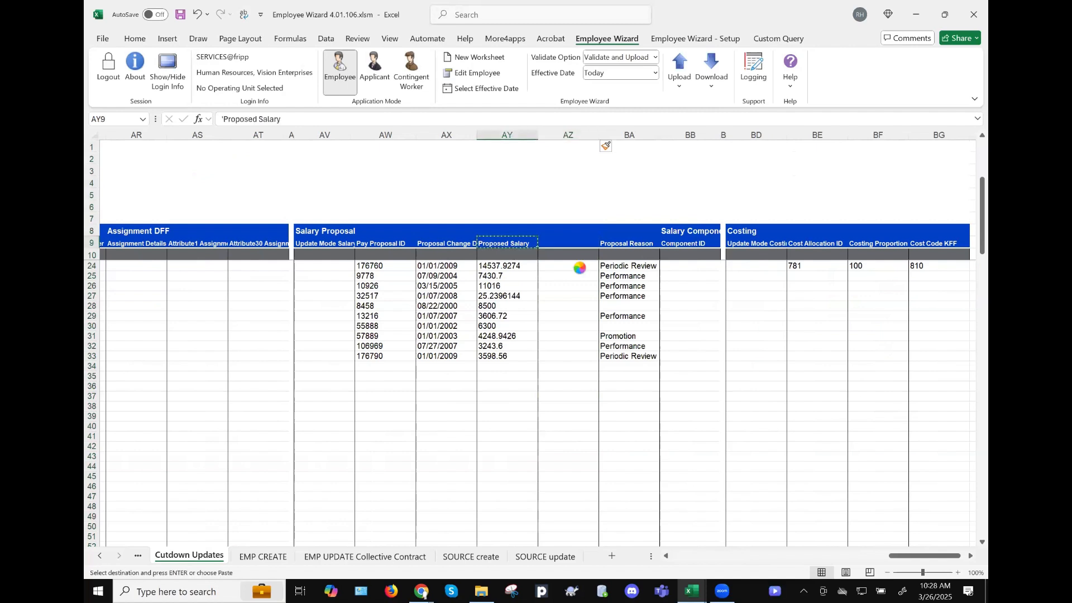
key("Right")
key("ctrl+v")
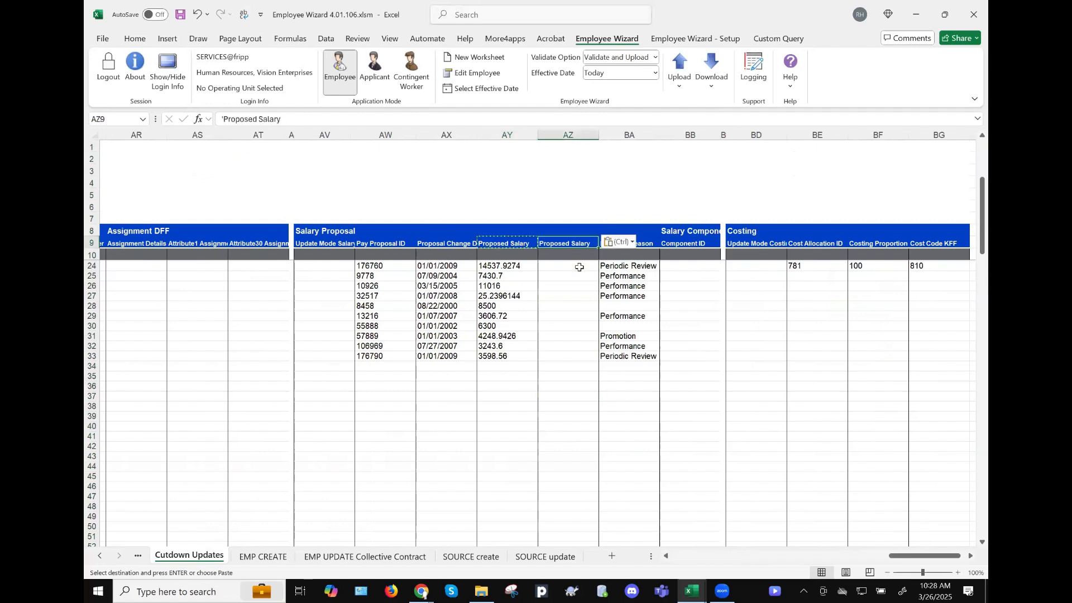
- Rename the AY9 header to 'Old Proposed Salary'
left_click(522, 242)
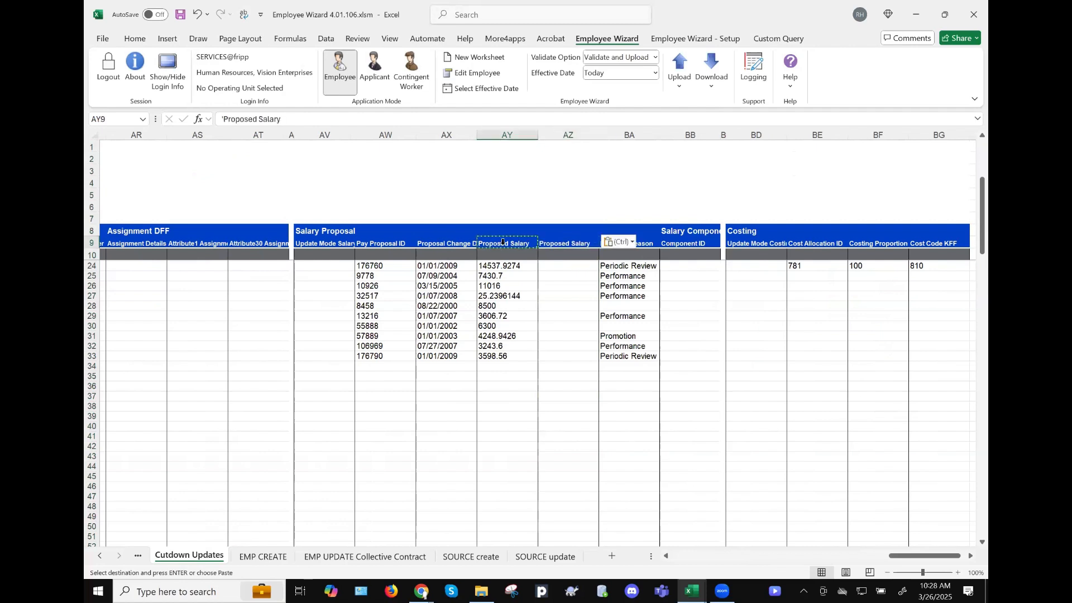
left_click(222, 119)
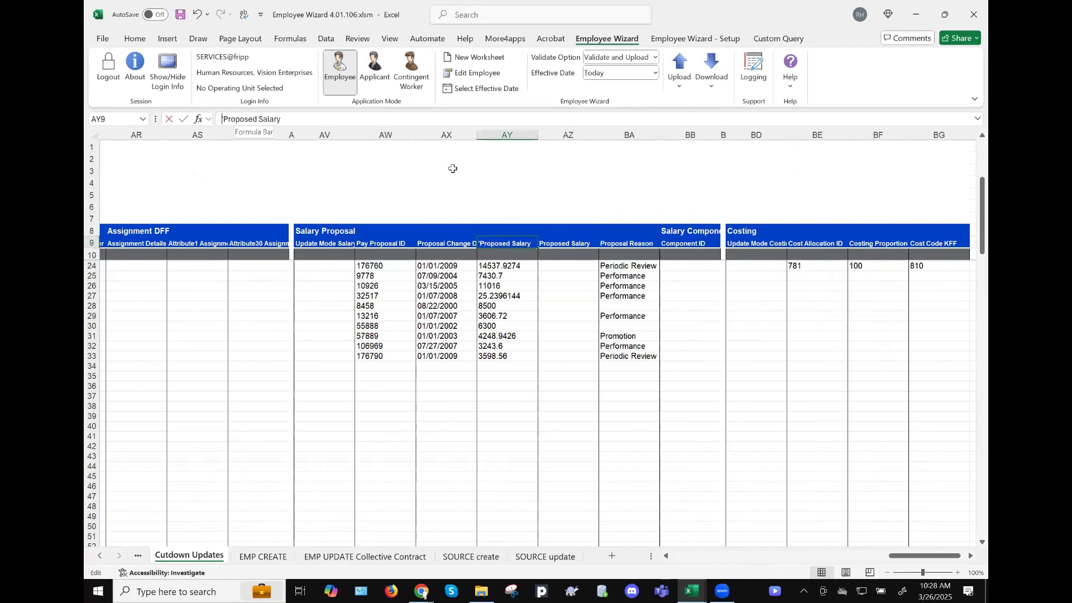
type("'")
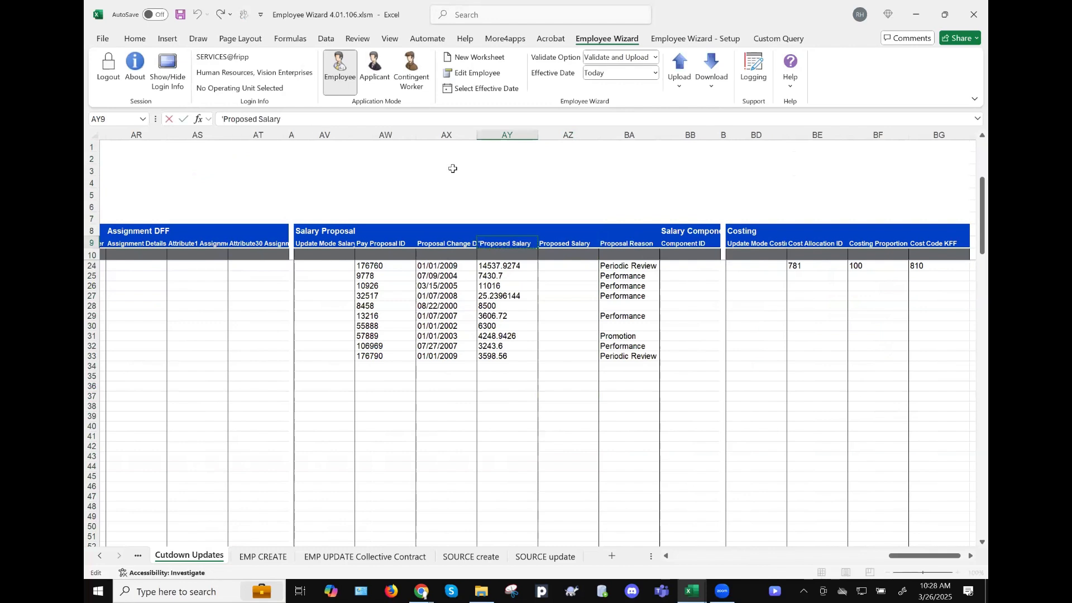
type("O")
type("ld")
key("Tab")
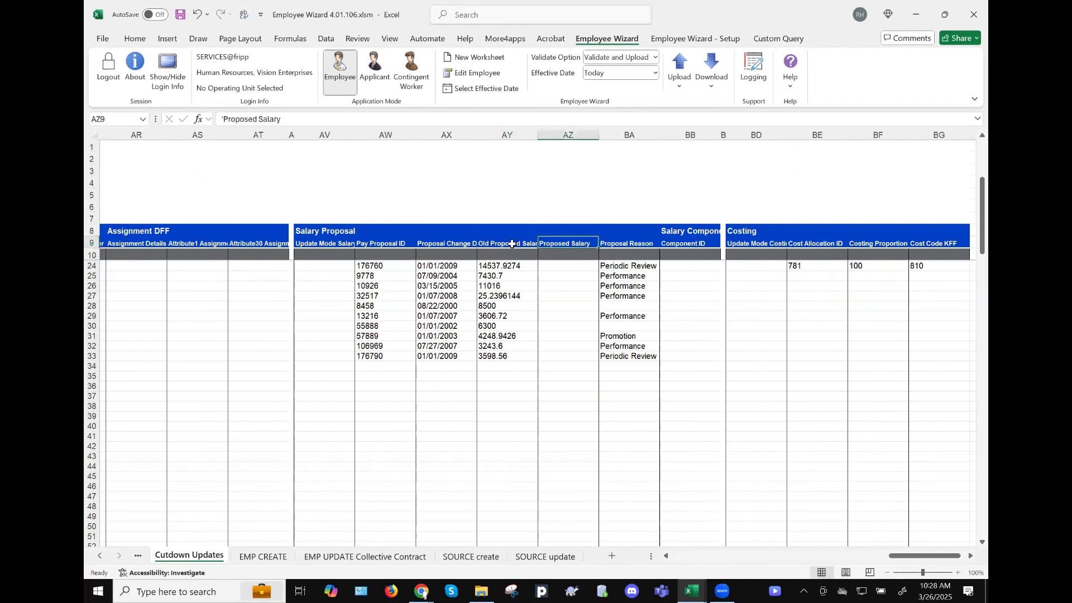
left_click(508, 246)
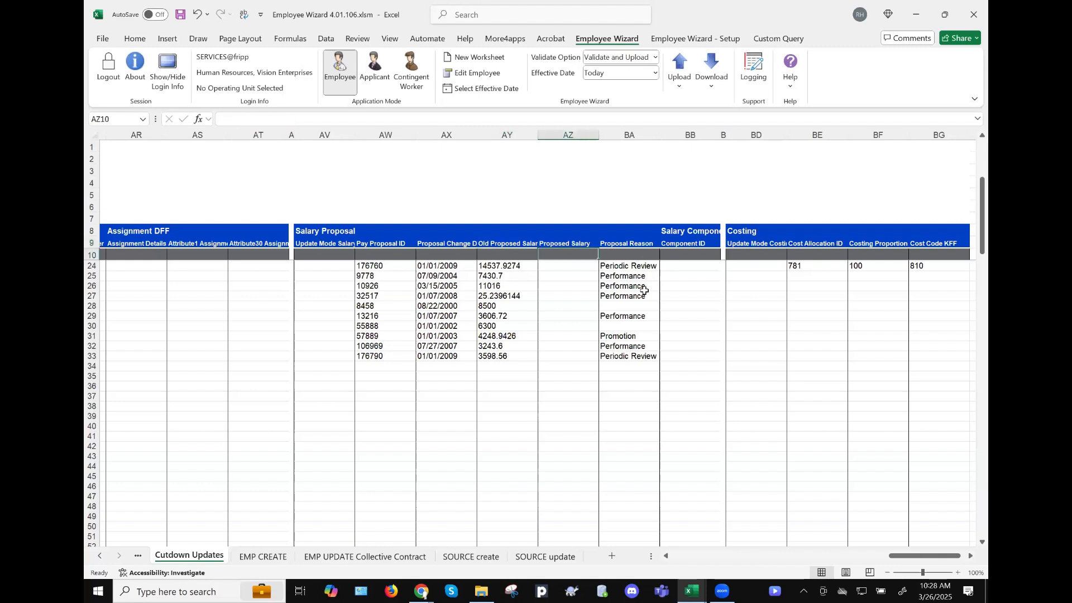
- Enter the 5% raise formula =1.05*AY10 as the Proposed Salary default in AZ10
type("=")
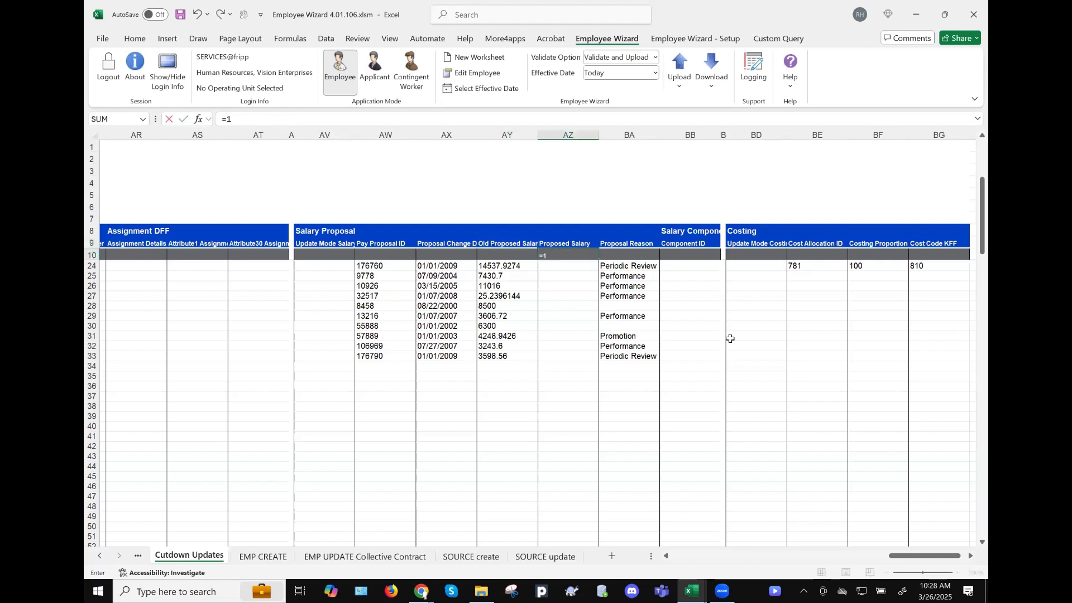
type("1.05*")
key("Left")
key("ctrl+Return")
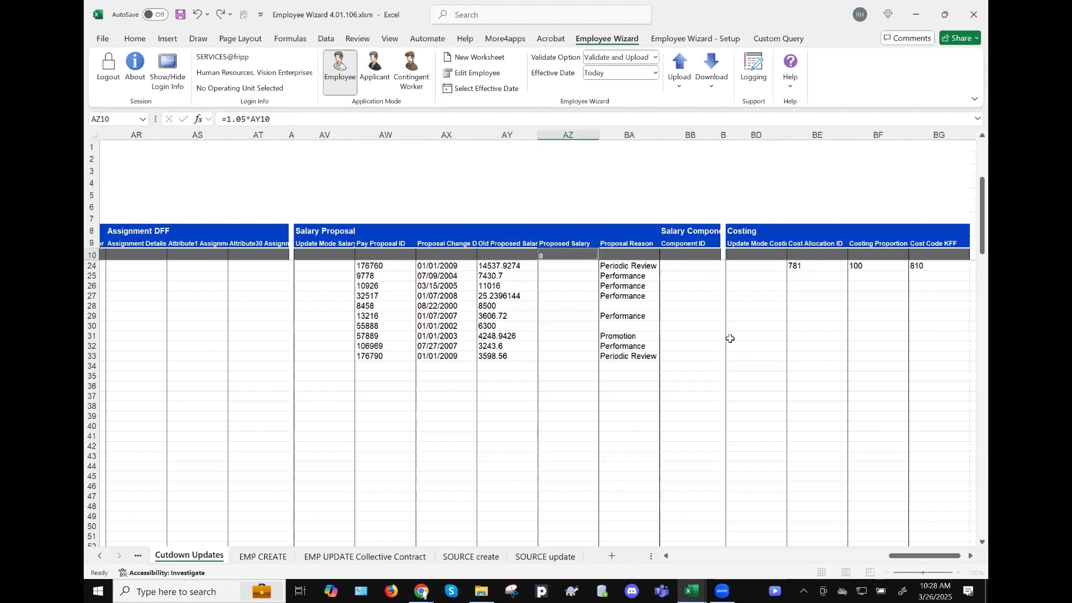
scroll(730, 339, "up", 5)
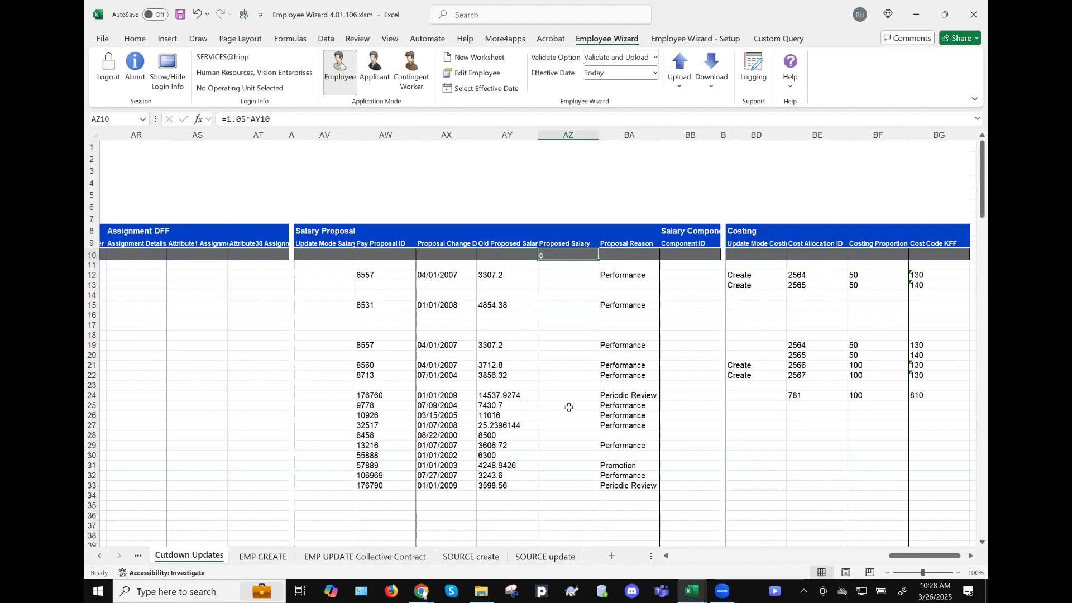
scroll(506, 291, "down", 3)
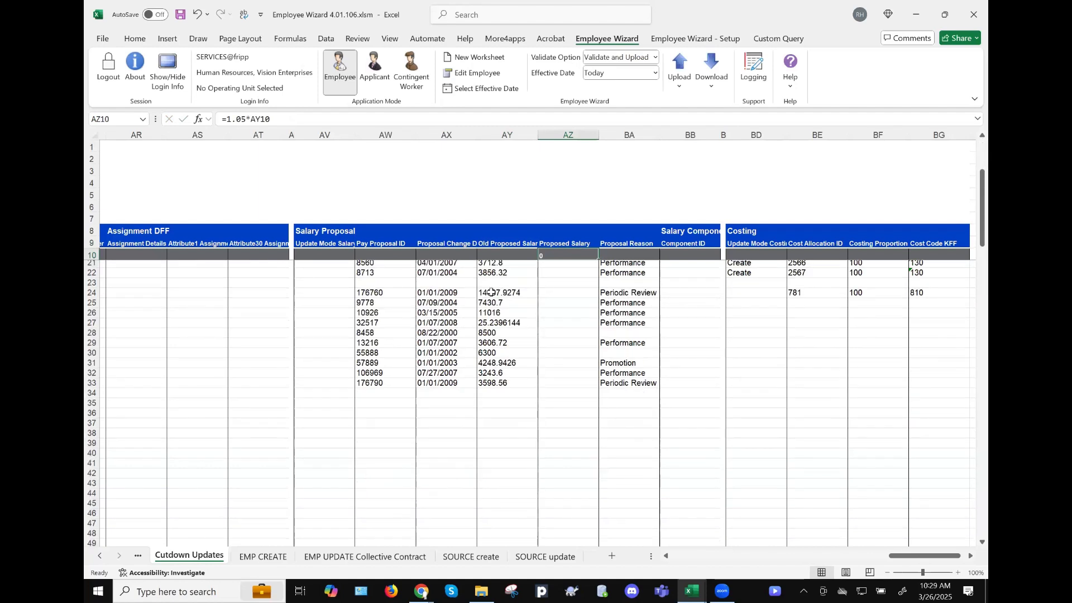
left_click_drag(491, 291, 497, 383)
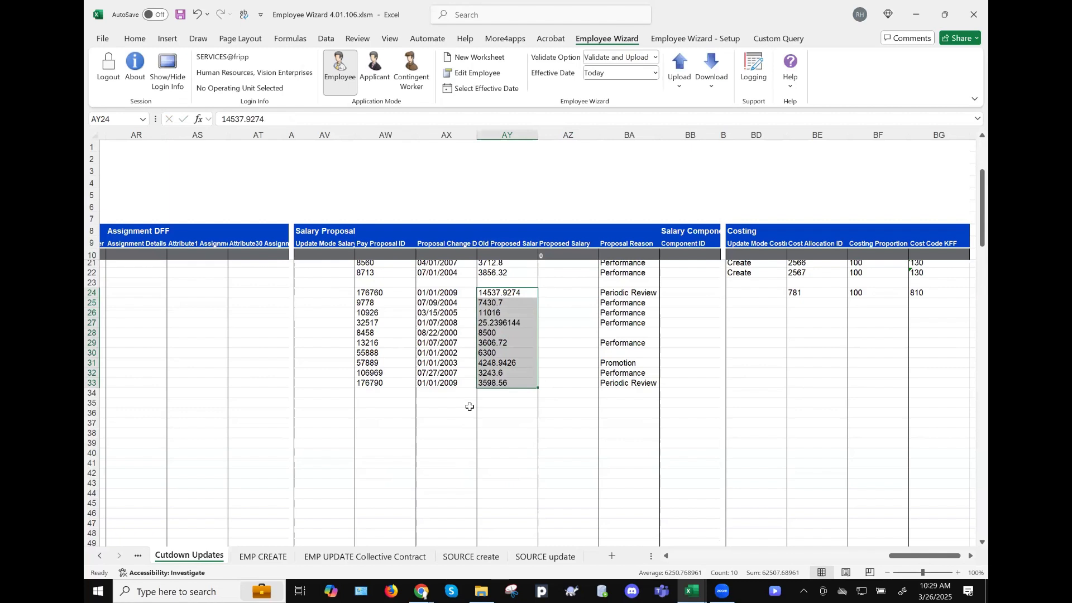
- Set the update mode default in AV10 to Update and select Pay Proposal IDs AW24:AW33
left_click(333, 255)
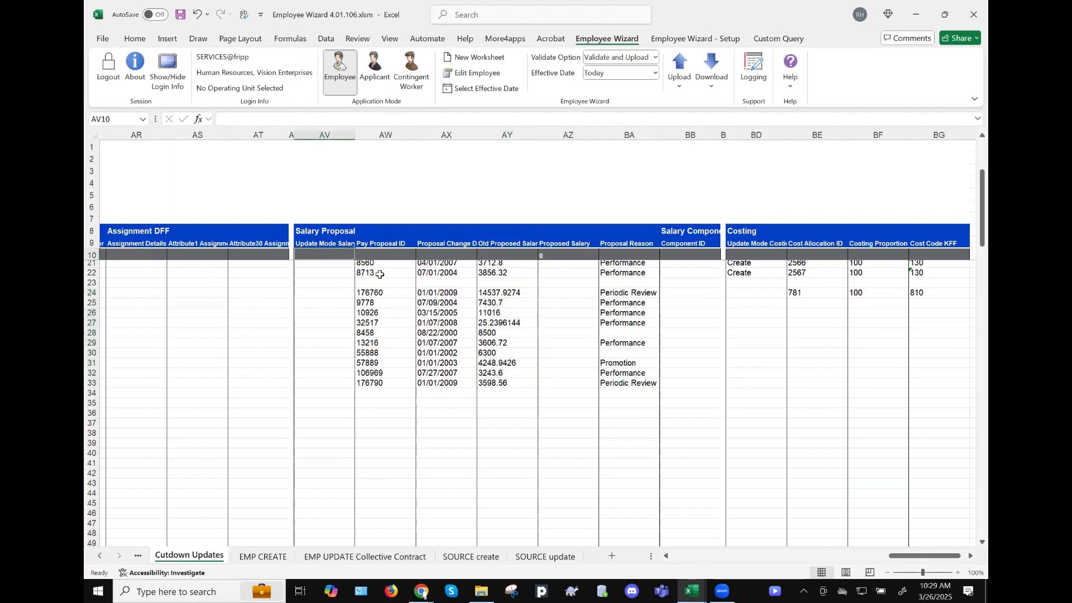
type("Updat")
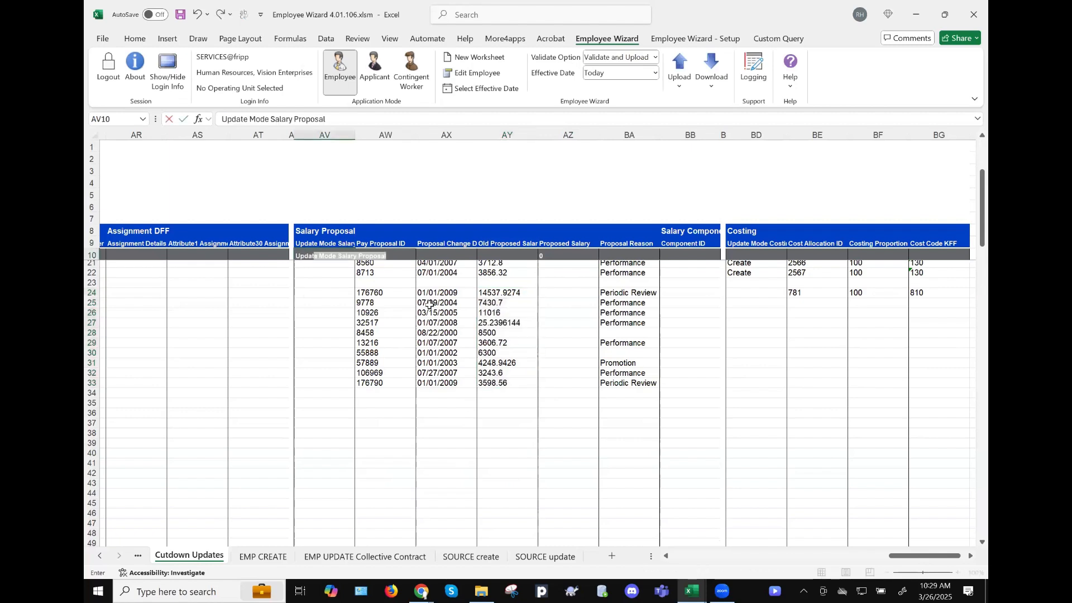
type("e")
key("Delete")
key("Tab")
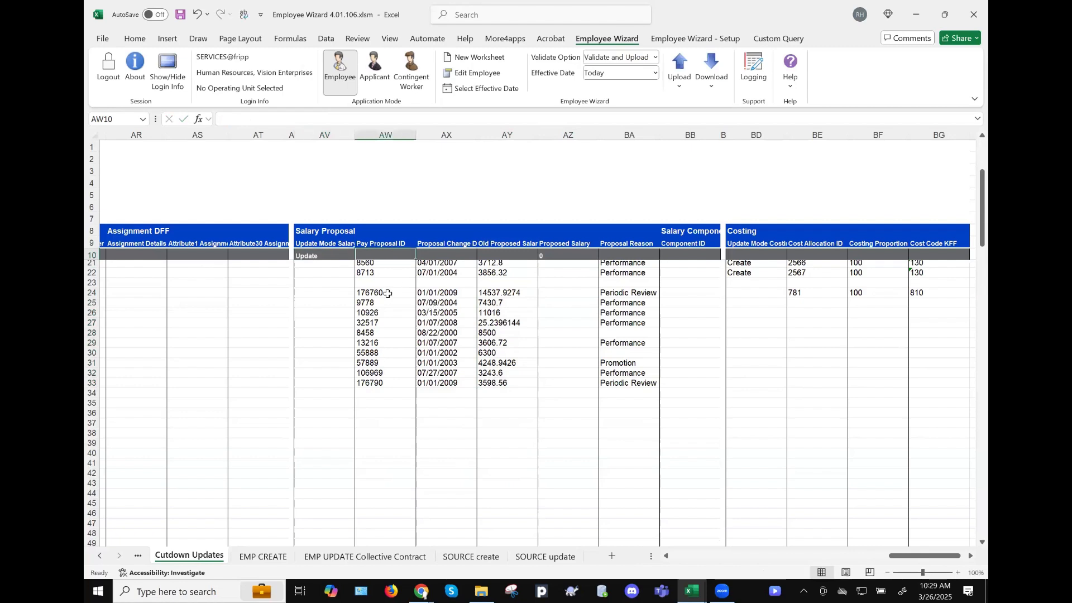
left_click_drag(388, 293, 385, 373)
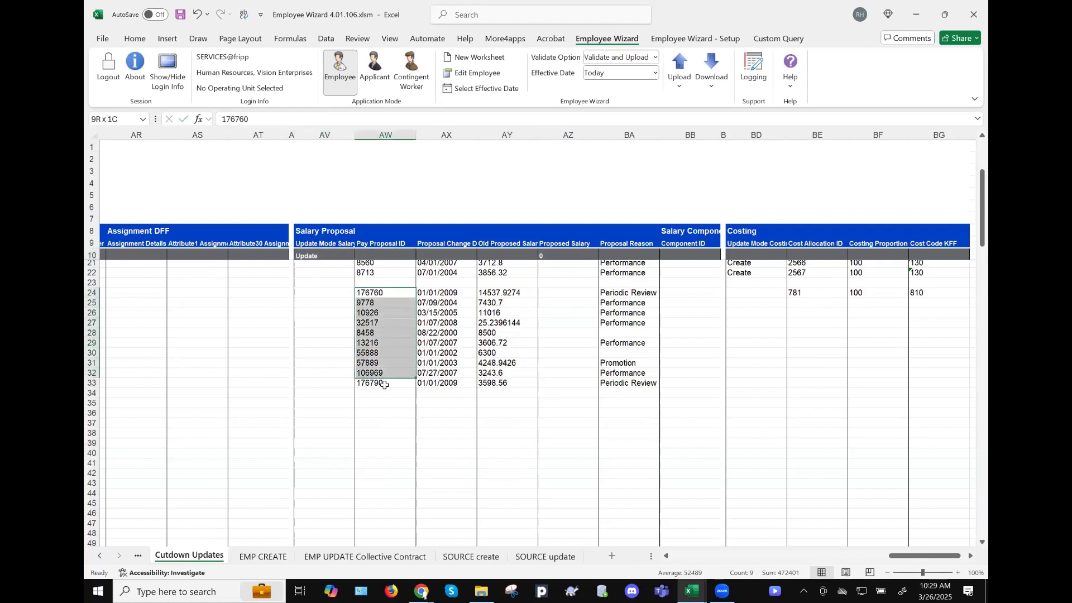
key("shift+Down")
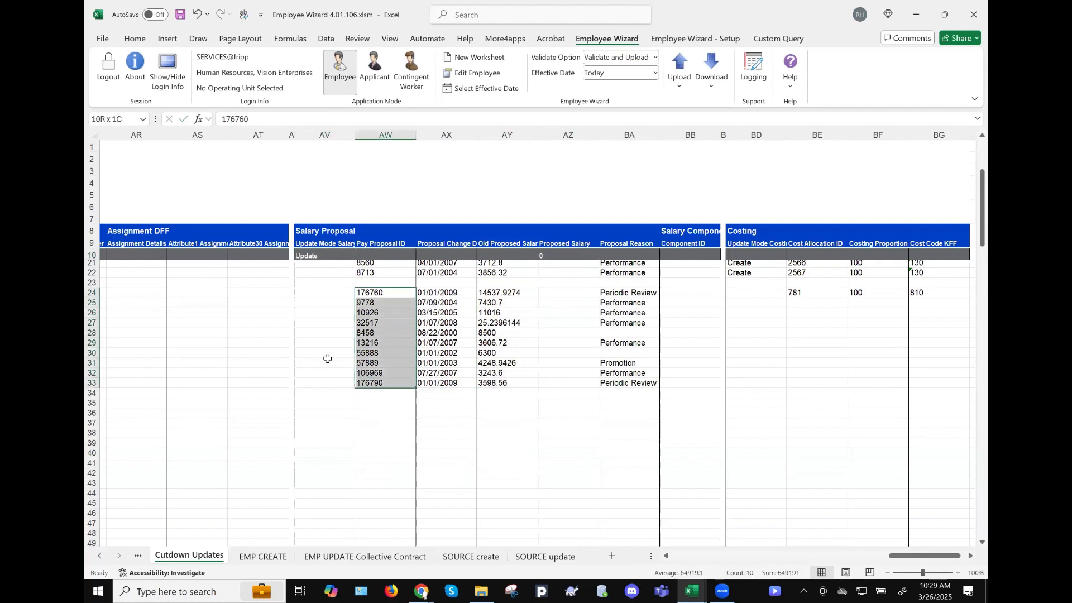
scroll(328, 358, "left", 10)
- Upload the selected proposal rows 24–33, which fails on an invalid Update Mode Salary Proposal
scroll(327, 359, "left", 8)
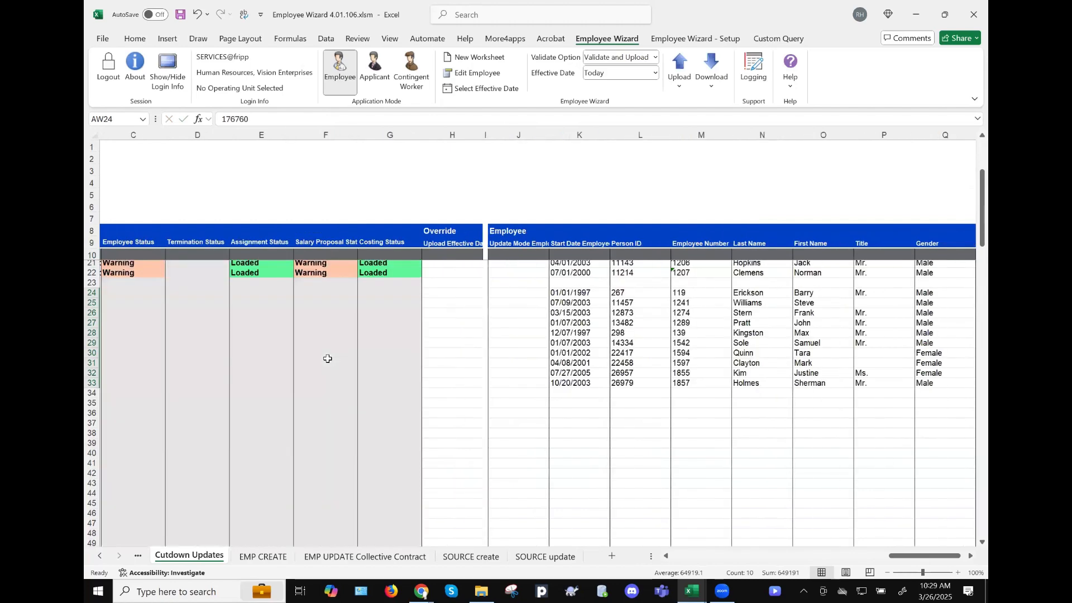
scroll(328, 359, "right", 2)
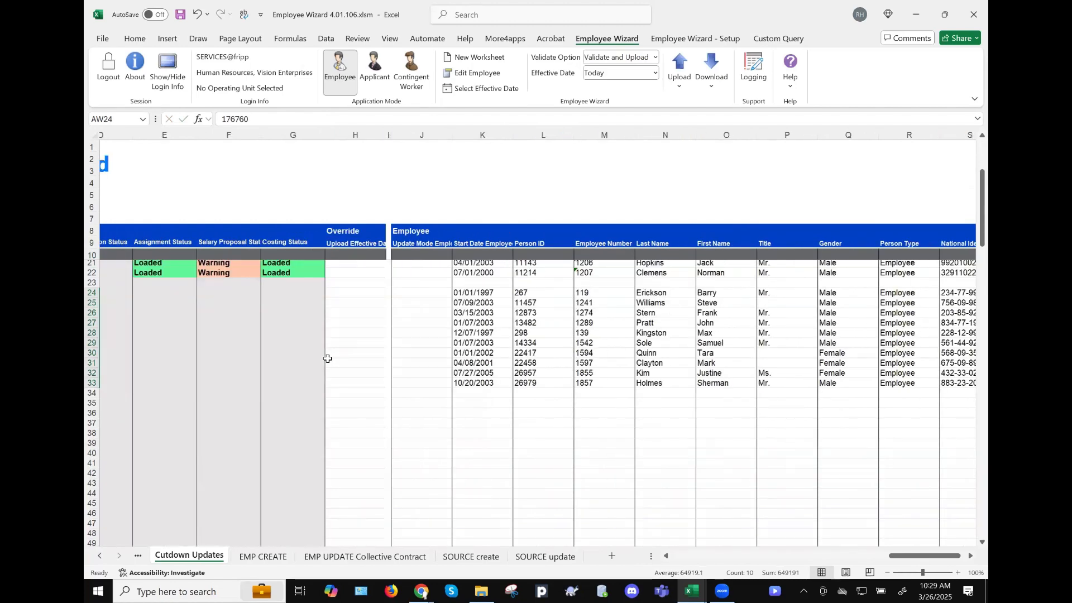
scroll(327, 358, "right", 10)
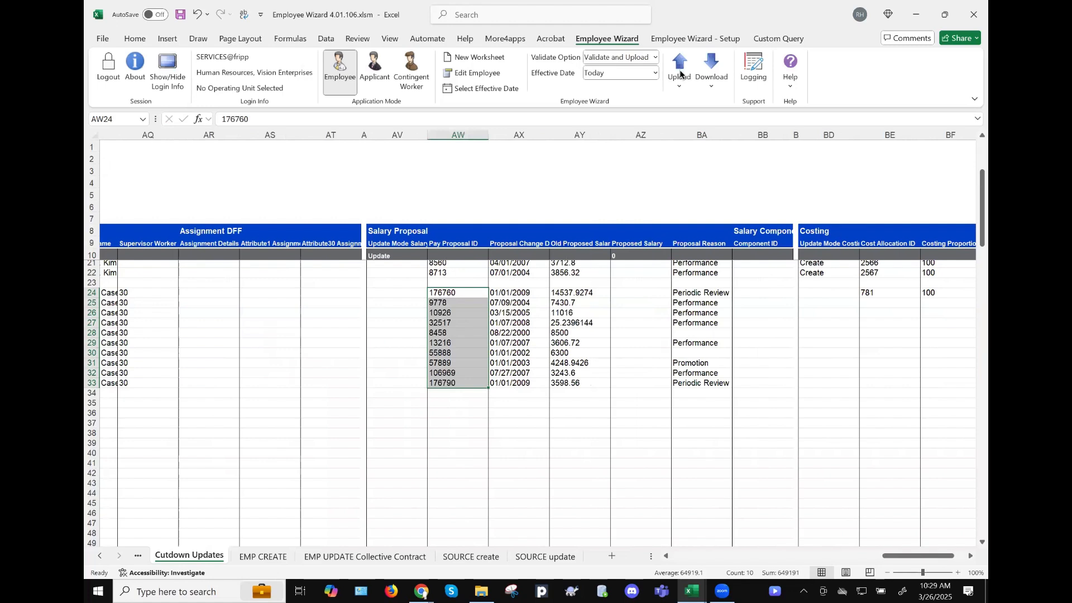
left_click(679, 78)
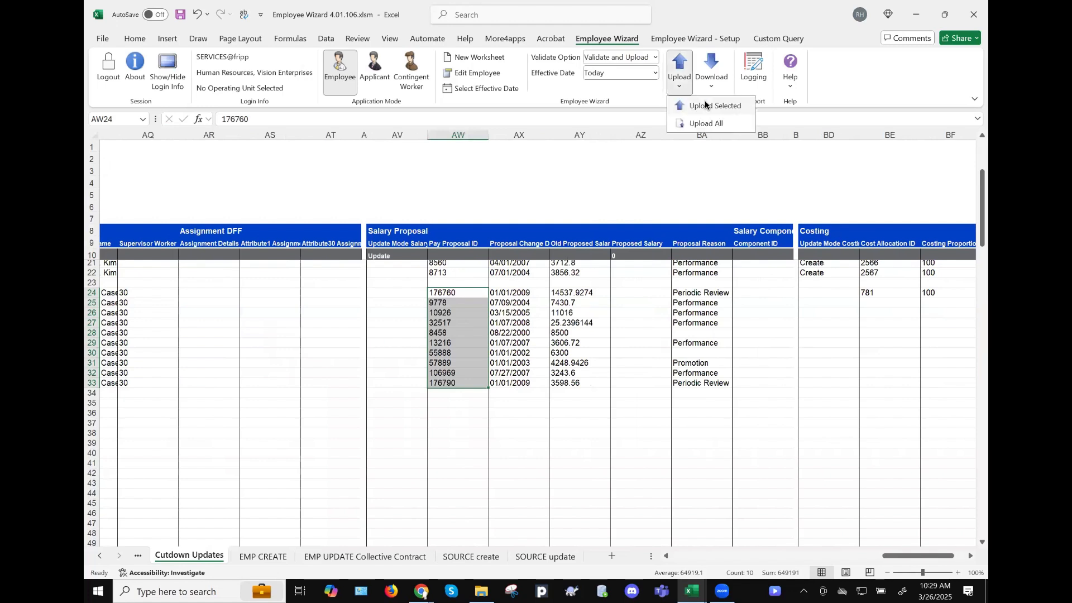
left_click(590, 304)
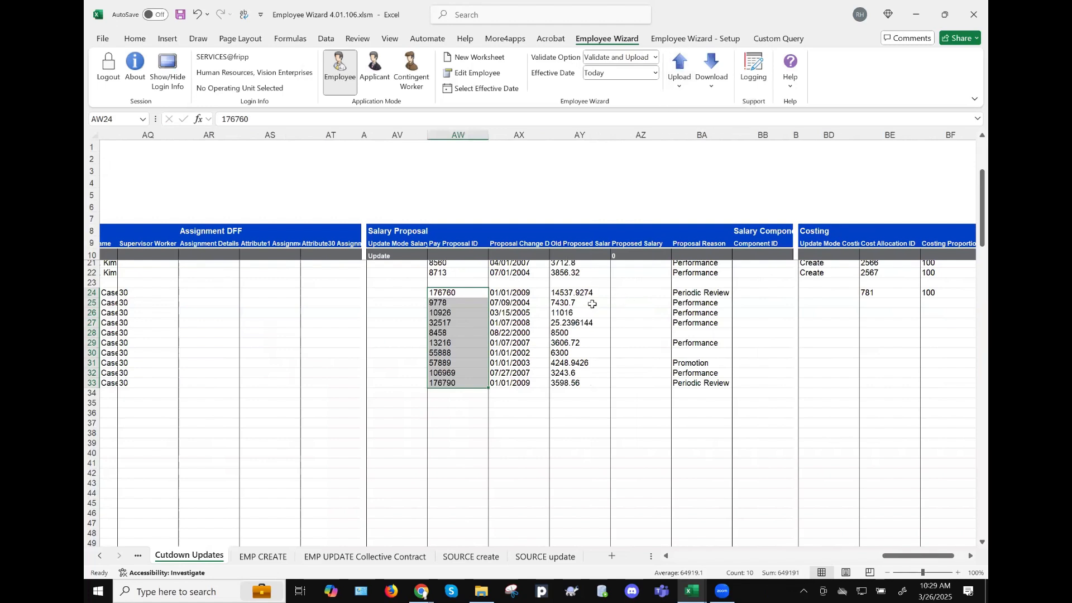
left_click(612, 300)
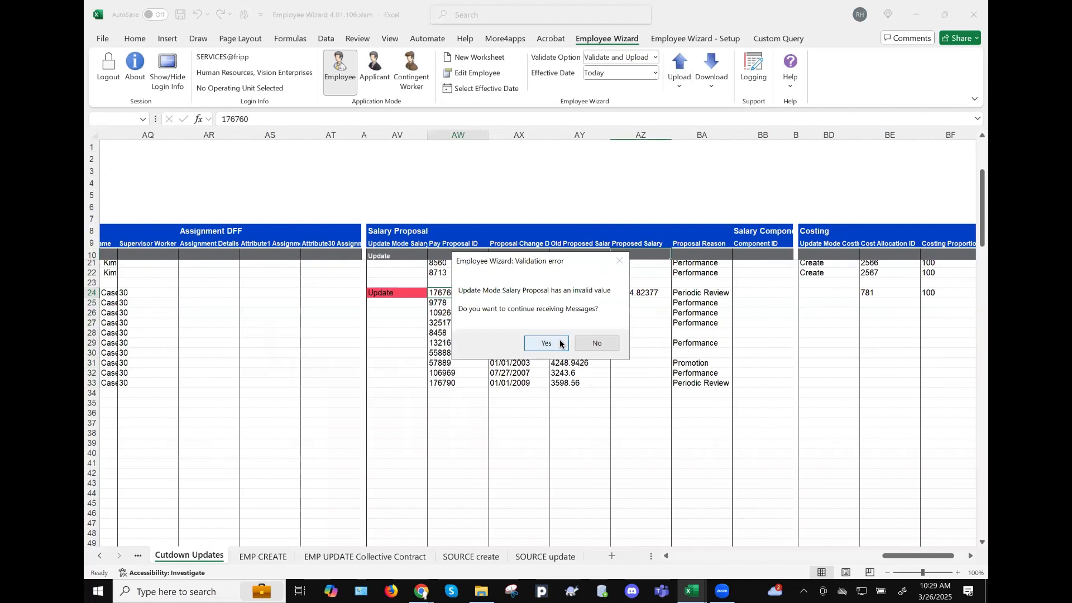
- Decline further validation messages, close Upload Completed, and enter Correct in AV10
left_click(586, 342)
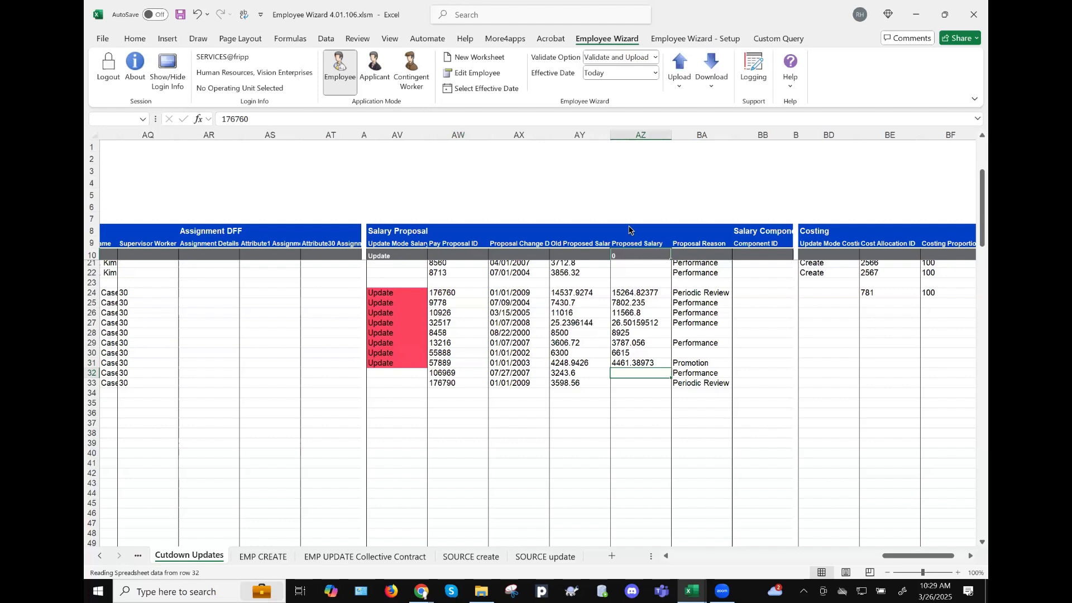
key("Return")
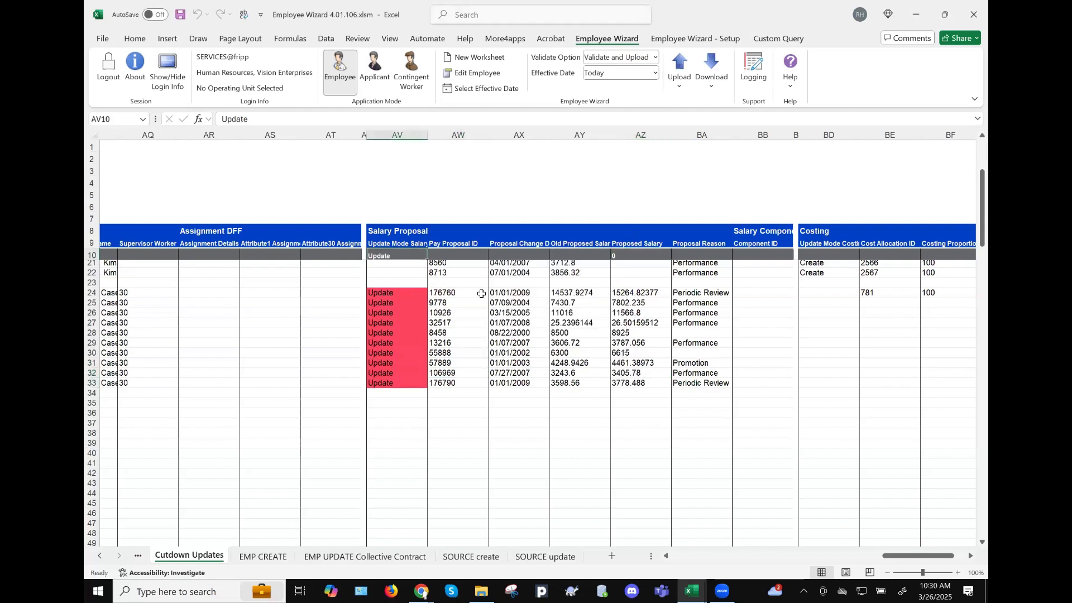
type("Correct")
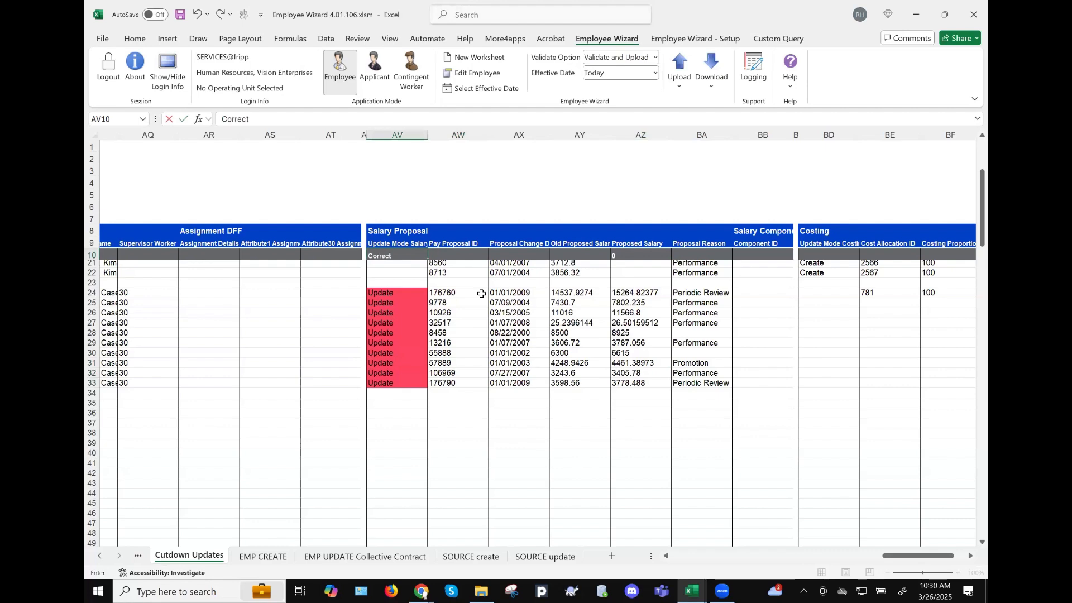
key("Return")
- Clear the flagged Update entries in AV24:AV33
left_click(402, 395)
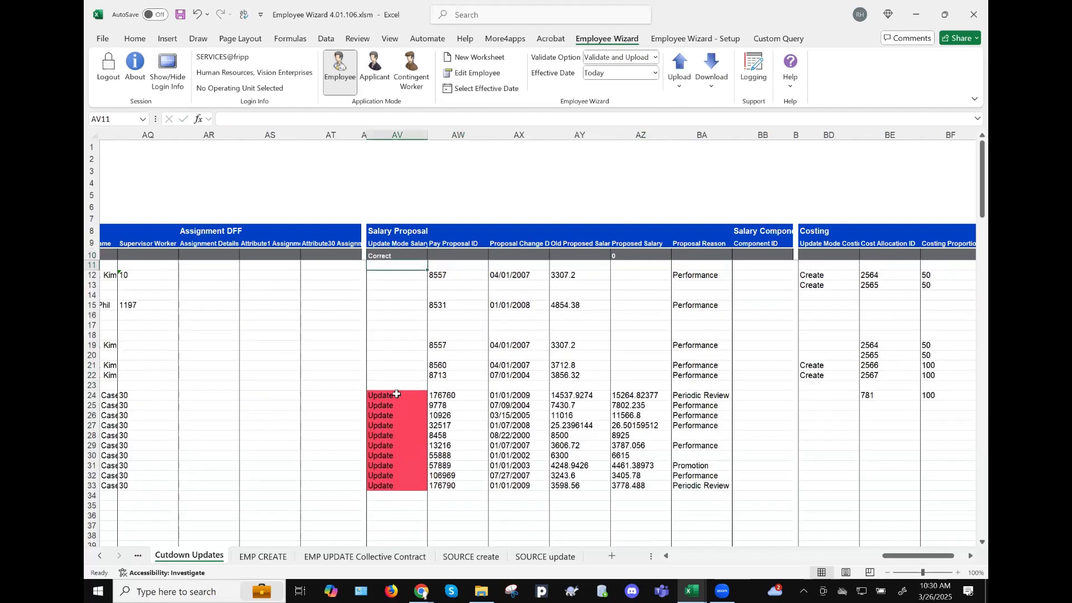
scroll(396, 394, "down", 2)
key("ctrl+shift+Down")
scroll(396, 393, "down", 2)
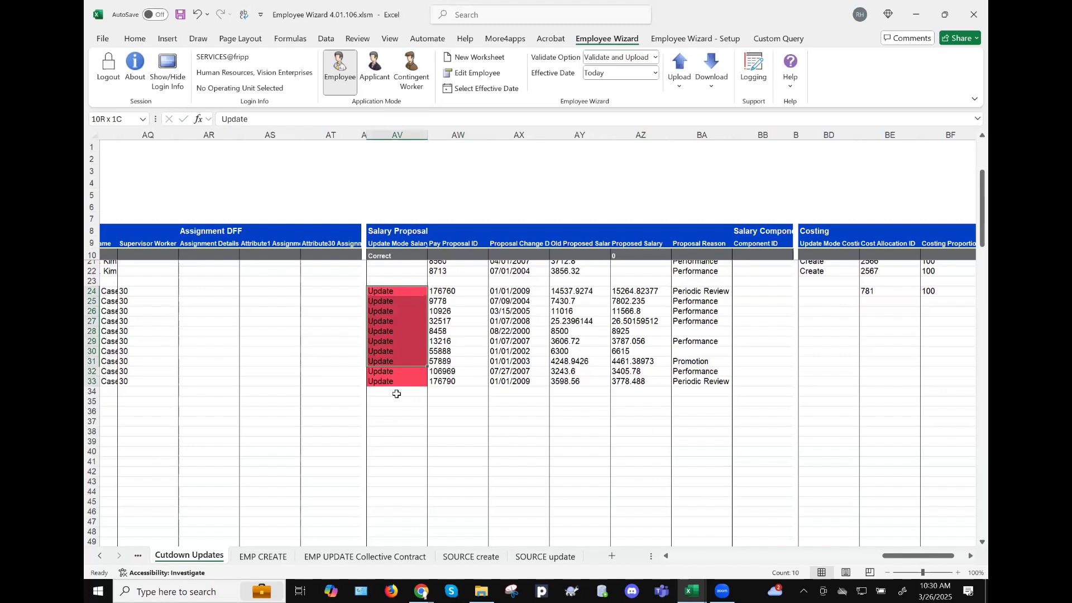
key("Delete")
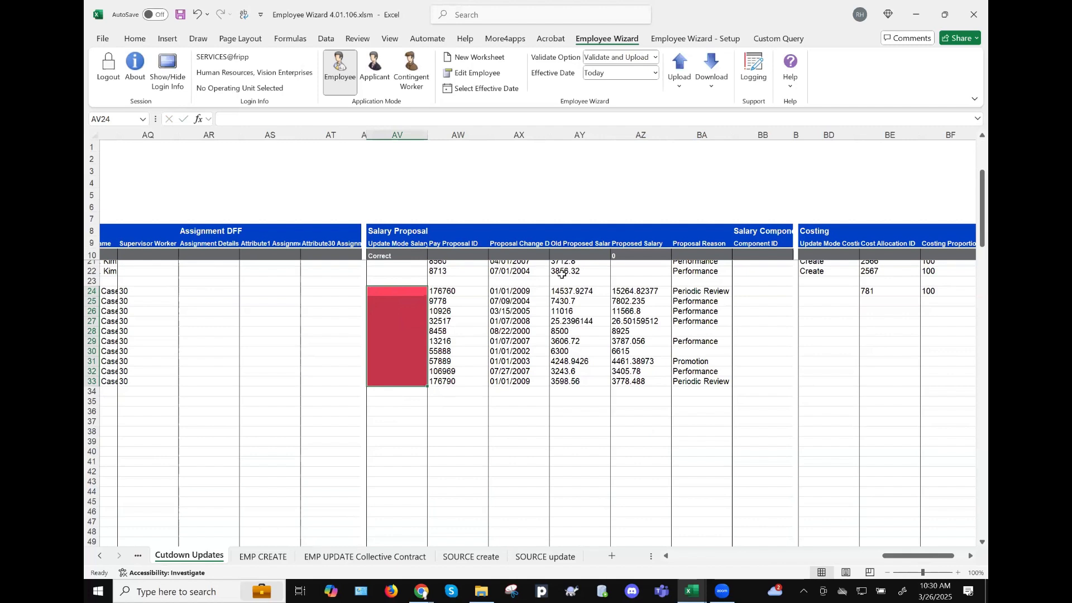
left_click(685, 66)
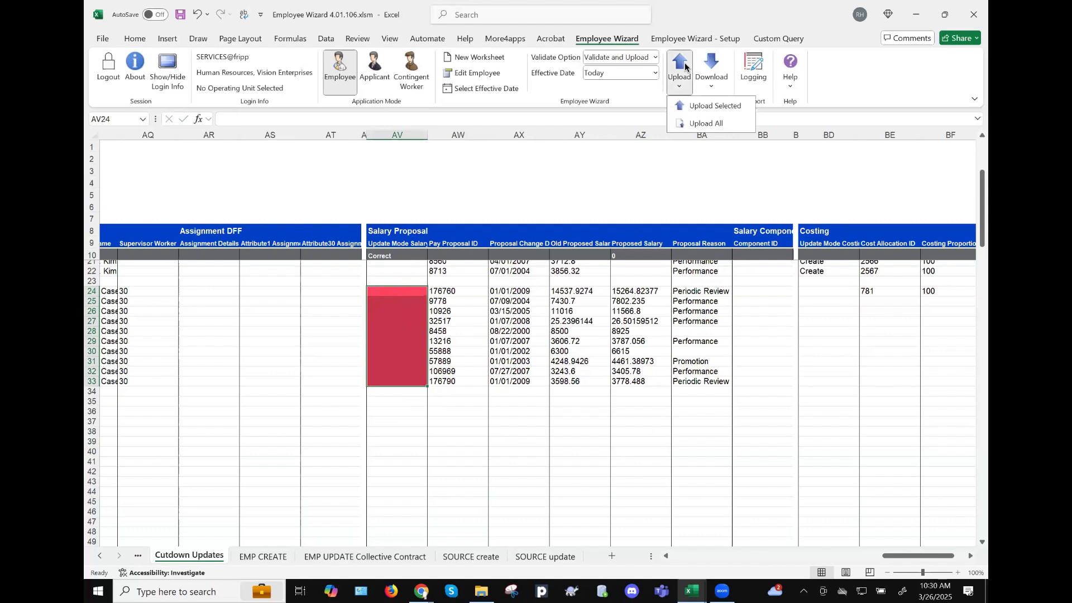
left_click(584, 289)
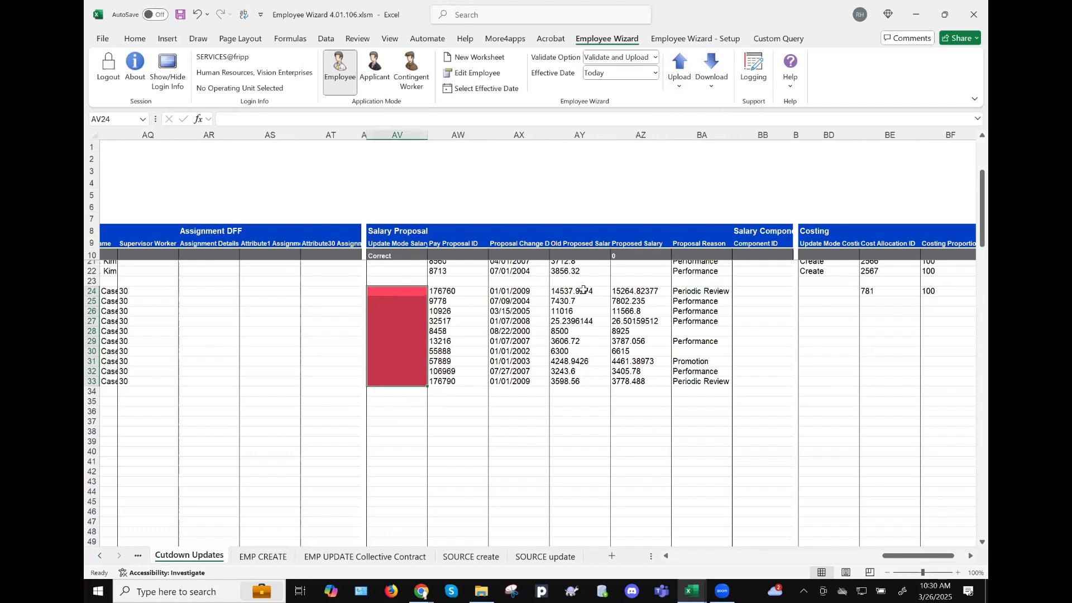
left_click(583, 290)
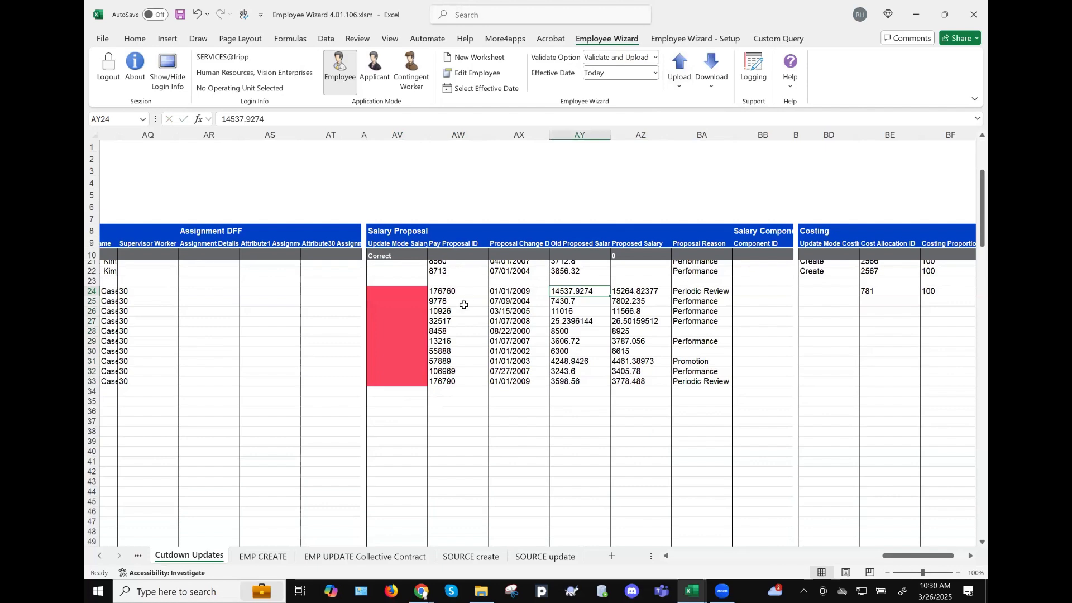
scroll(464, 305, "left", 2)
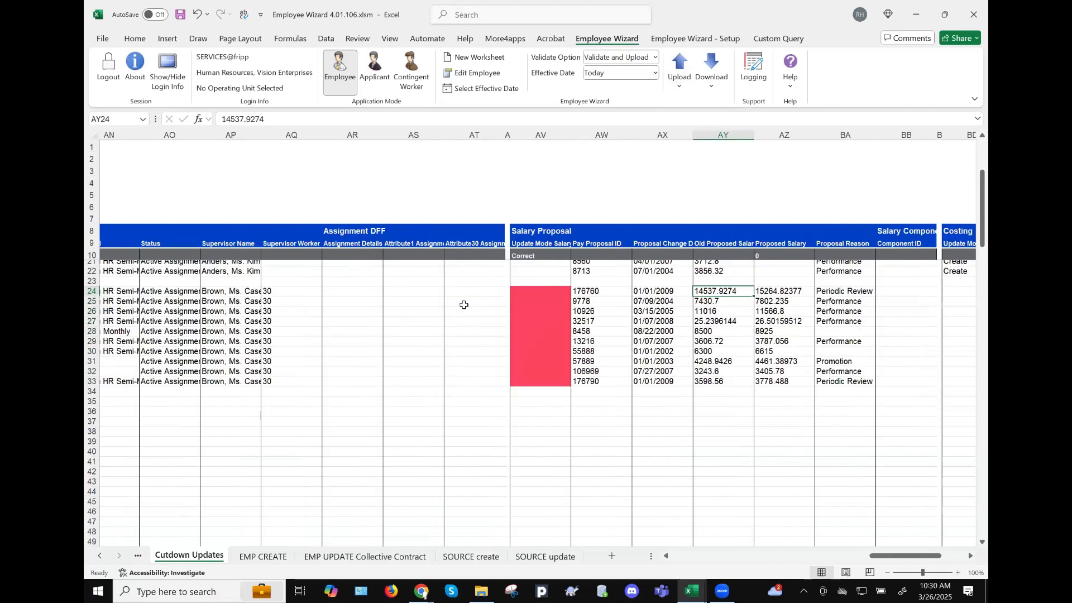
scroll(445, 279, "left", 3)
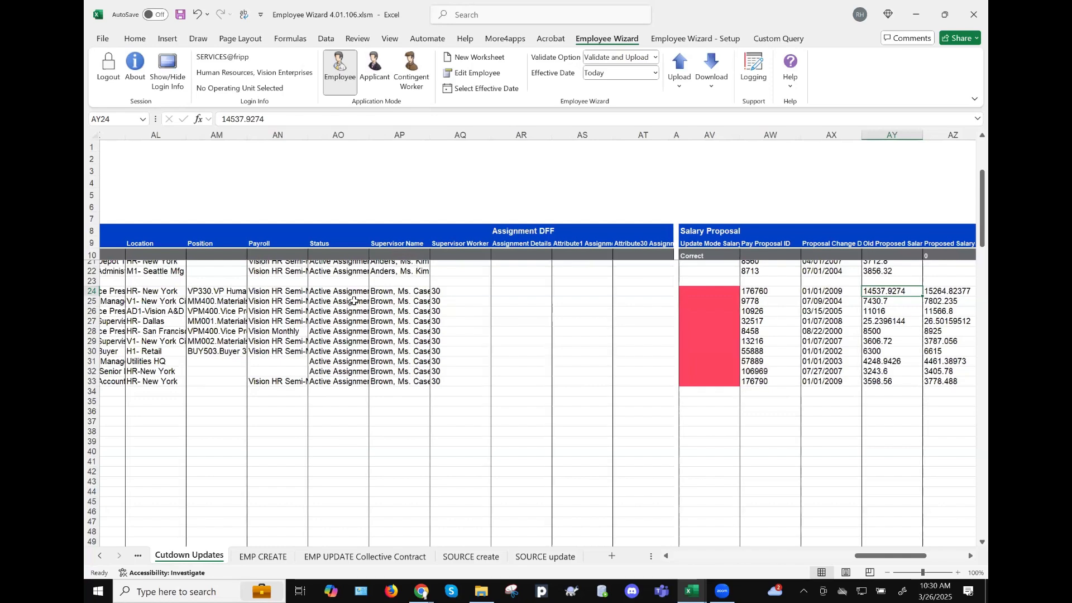
scroll(391, 251, "left", 3)
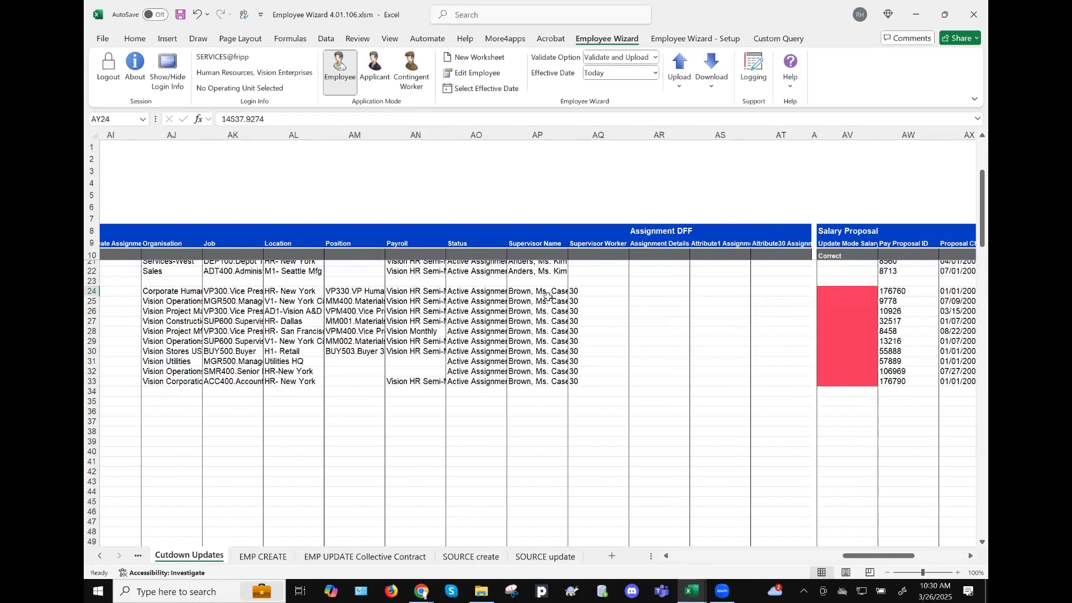
scroll(419, 296, "left", 2)
left_click(421, 291)
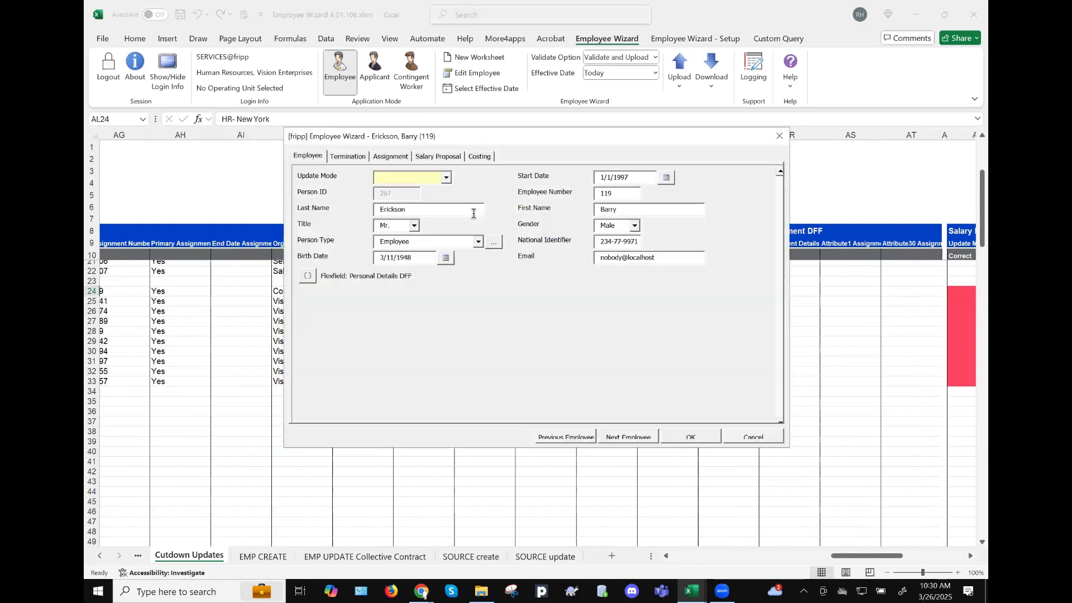
left_click(390, 157)
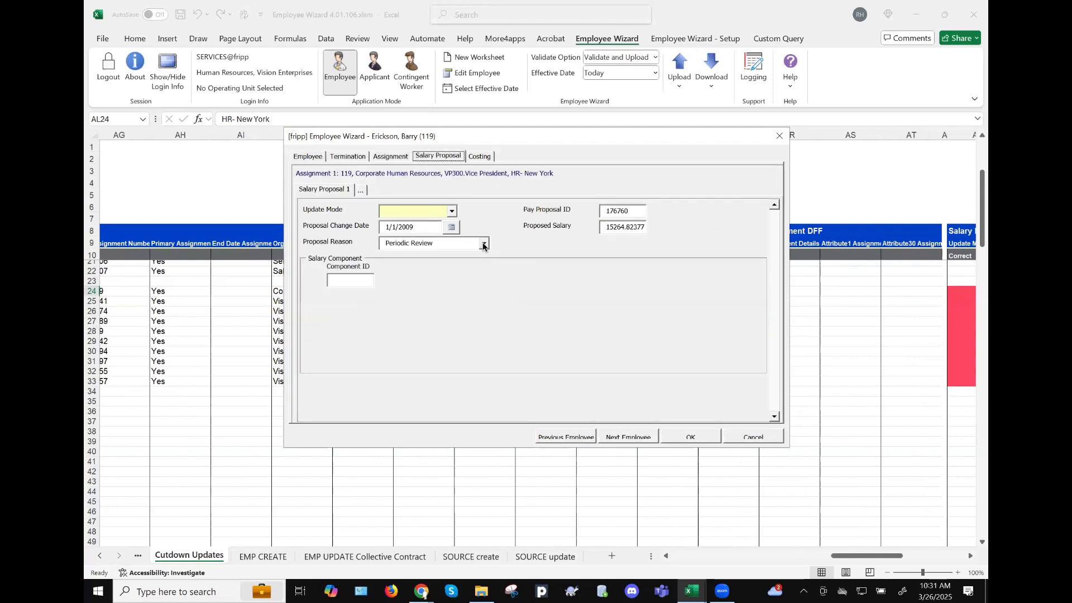
left_click(484, 244)
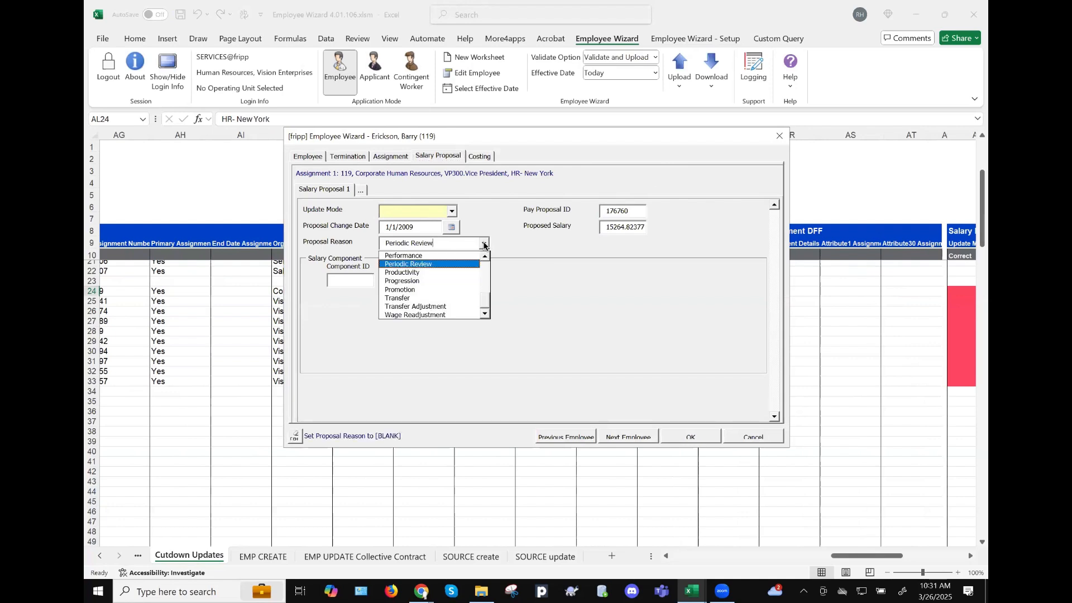
left_click(501, 233)
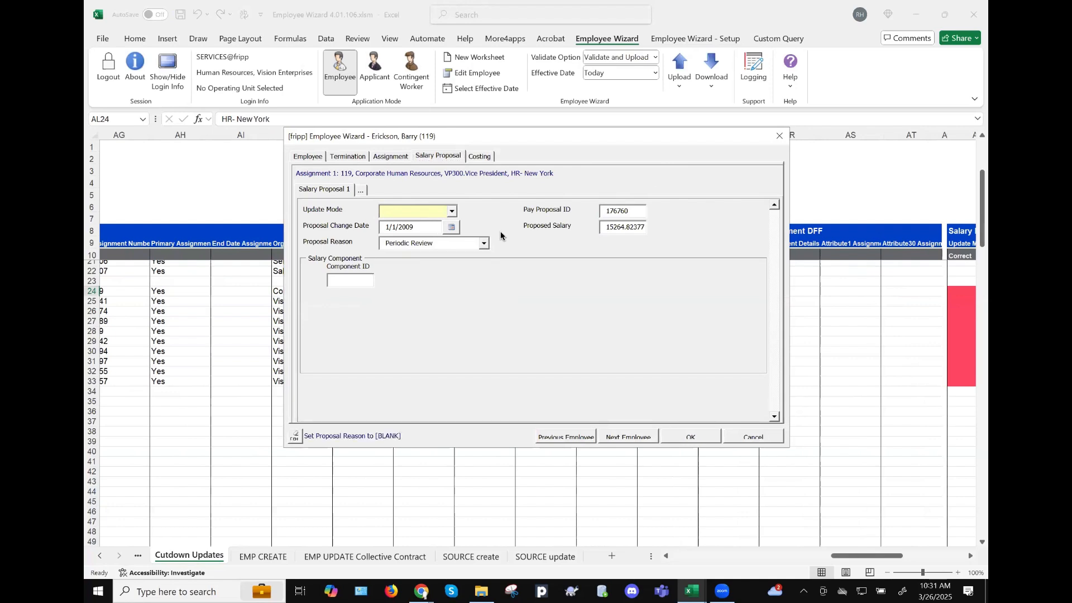
left_click(759, 440)
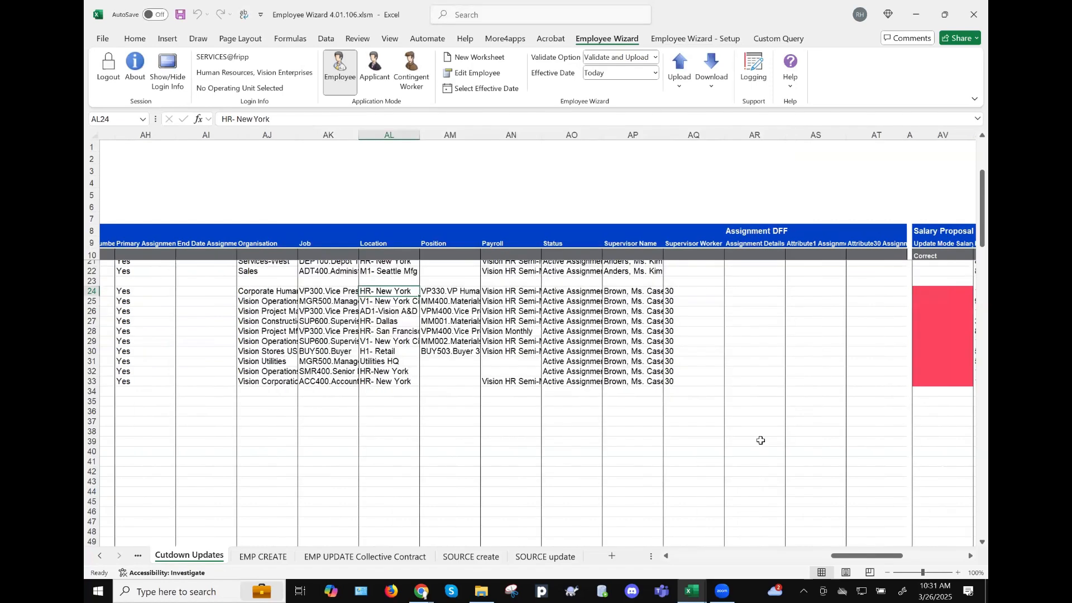
scroll(653, 304, "right", 3)
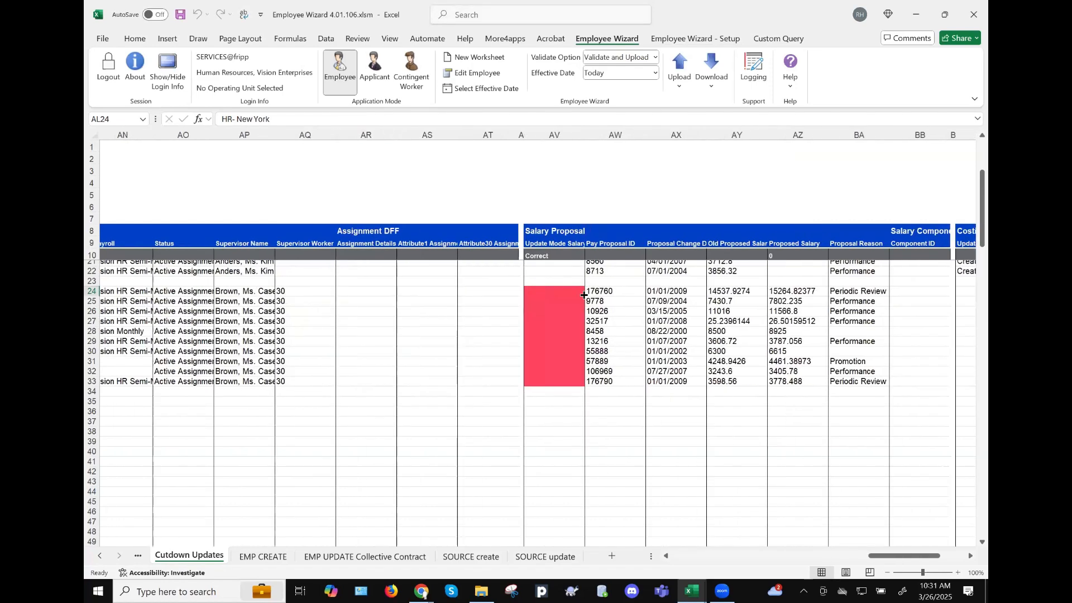
- Select AW24:AW33 and upload only those rows with Upload Selected
left_click(554, 291)
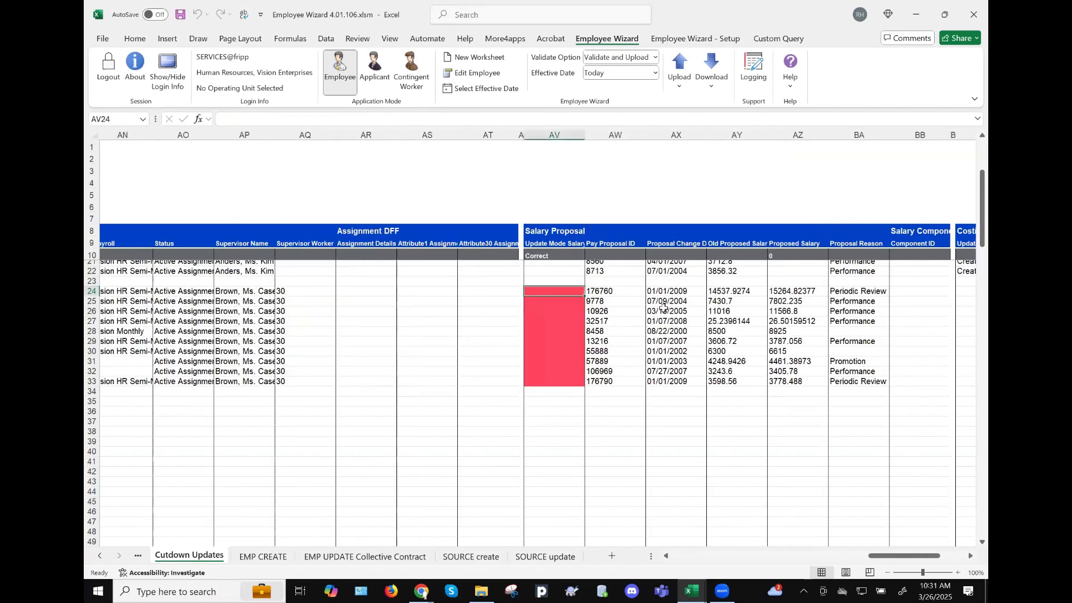
key("Left")
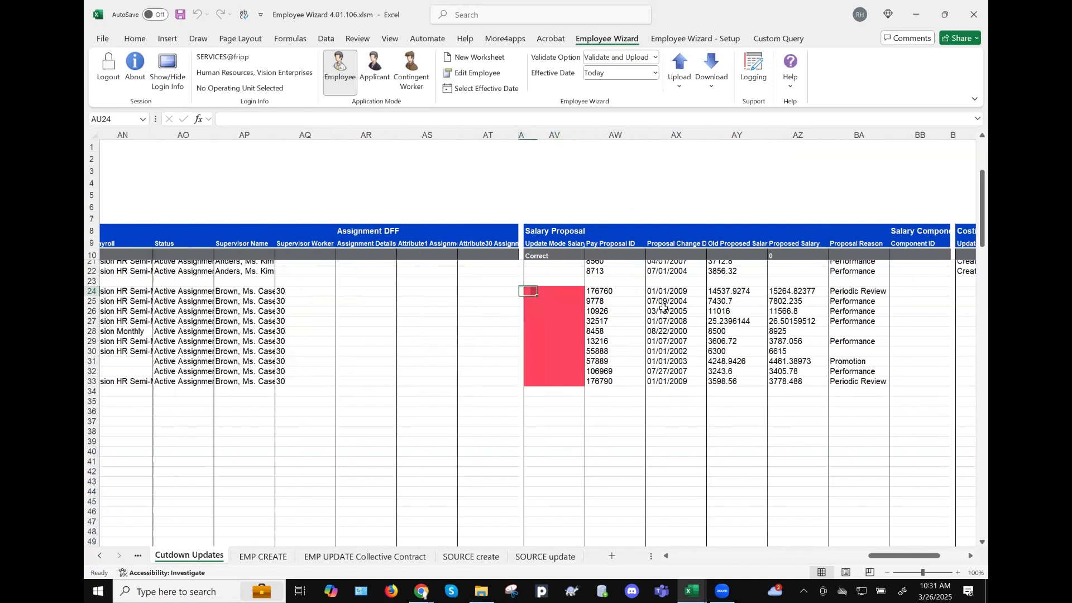
key("Right")
key("Right")
key("ctrl+shift+Down")
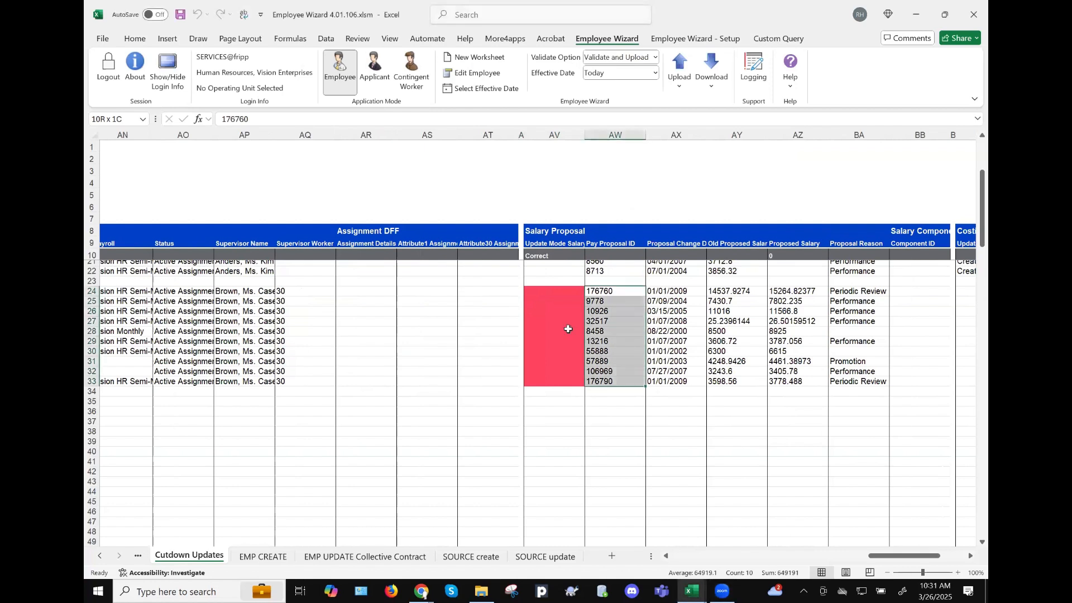
left_click(682, 67)
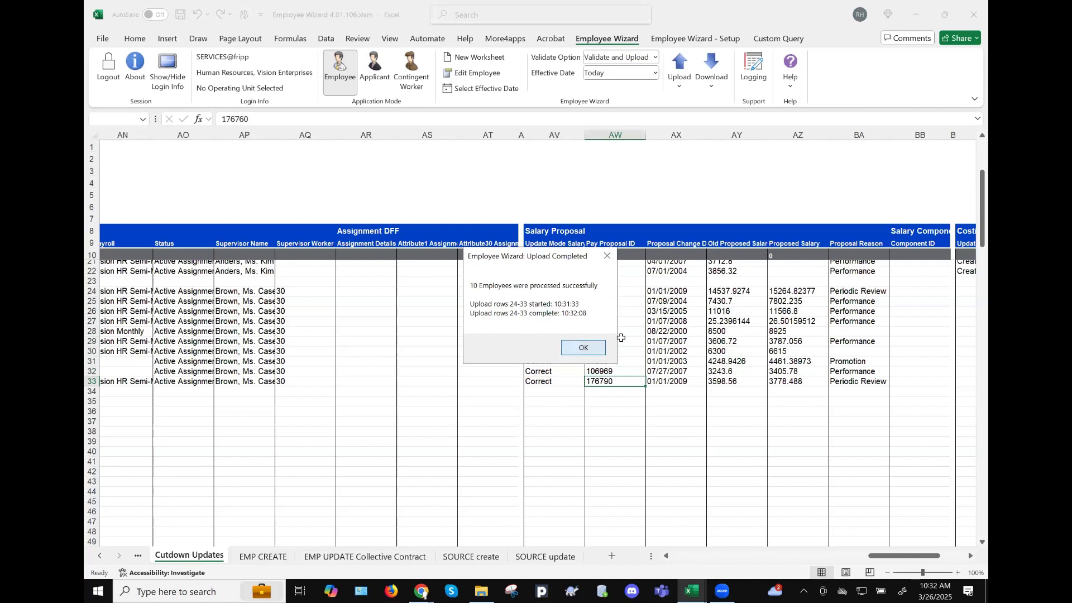
- Dismiss the Upload Completed message to return to the Cutdown Updates sheet
key("Return")
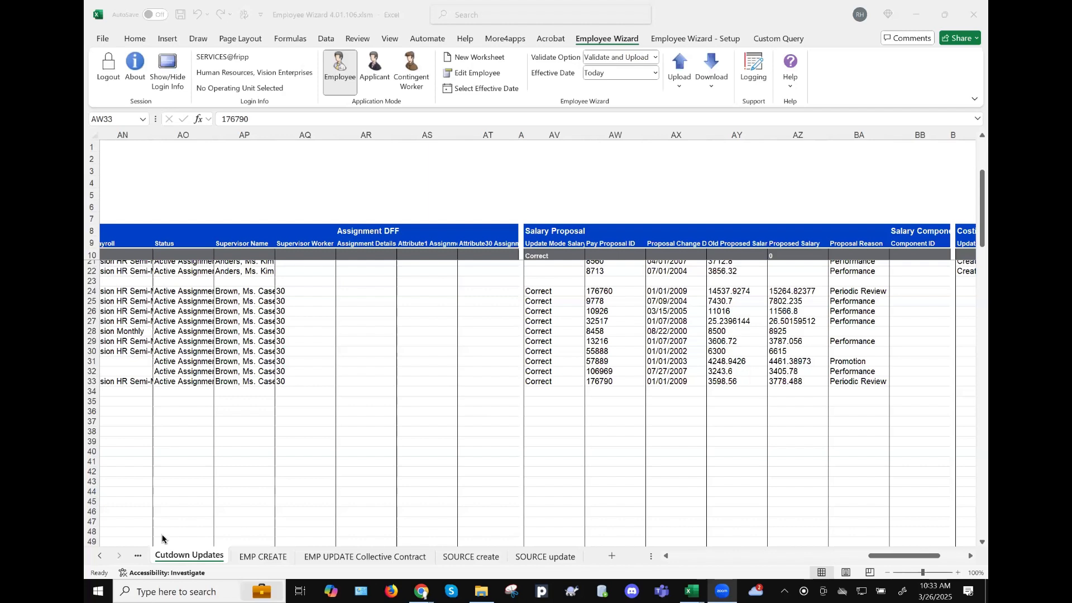
- Switch to the Employee Wizard - Setup tab and open Select Template Columns
left_click(439, 244)
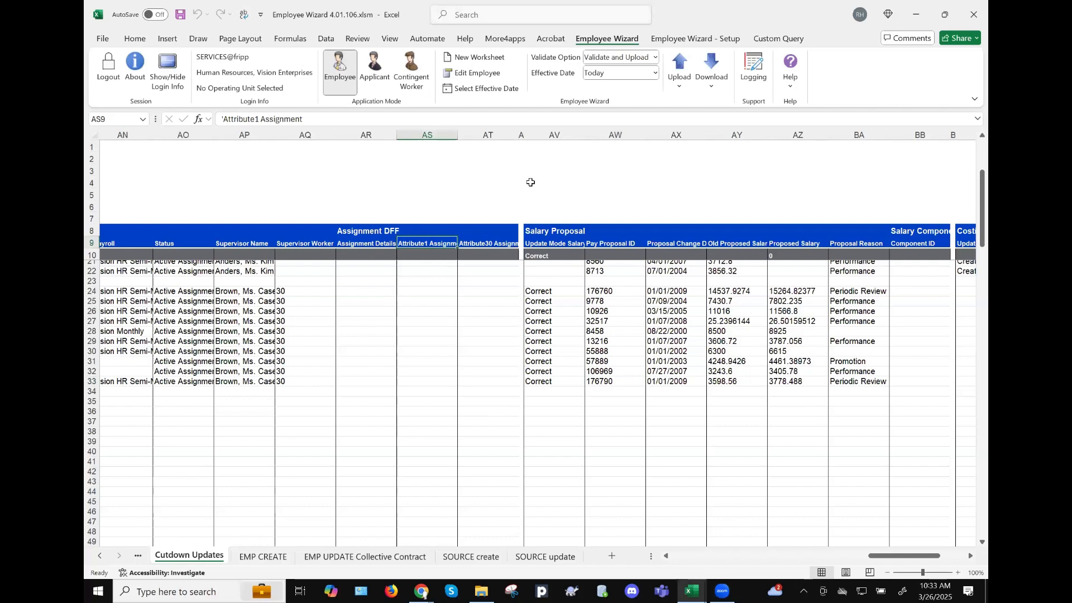
left_click(695, 39)
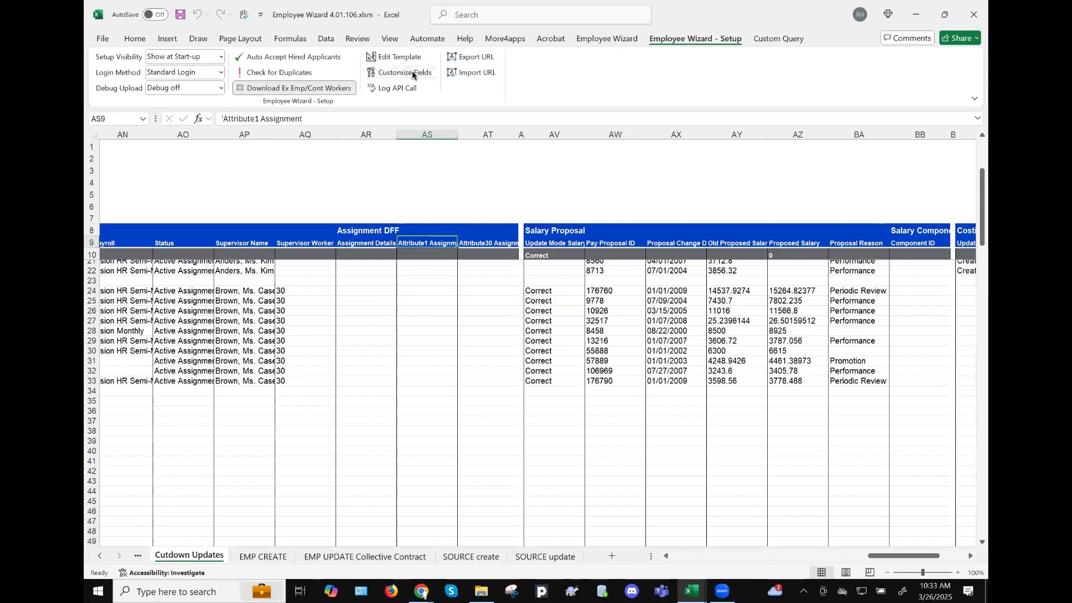
left_click(416, 272)
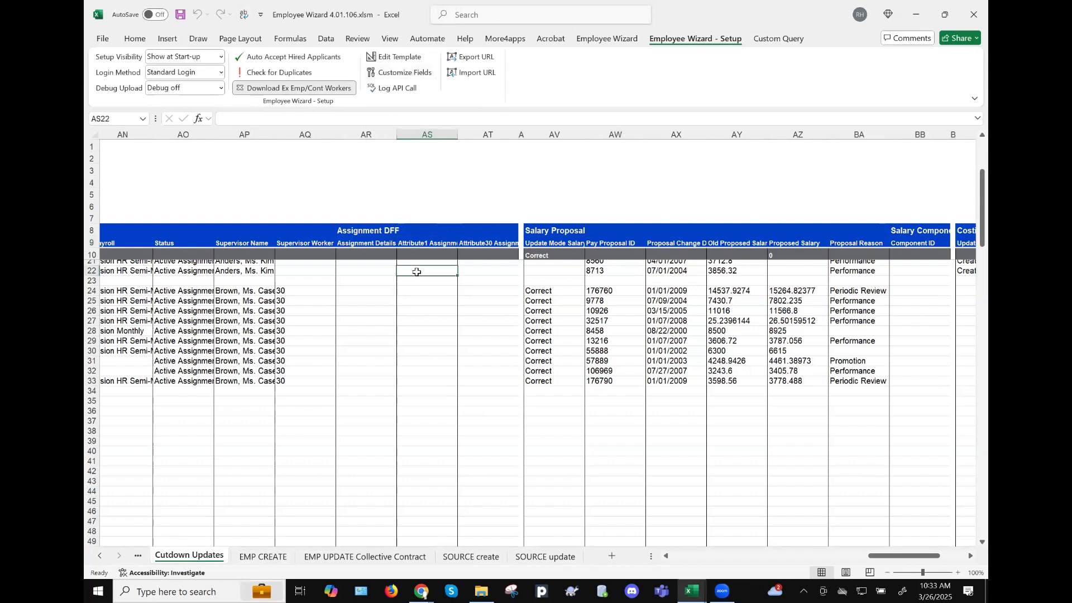
left_click(422, 73)
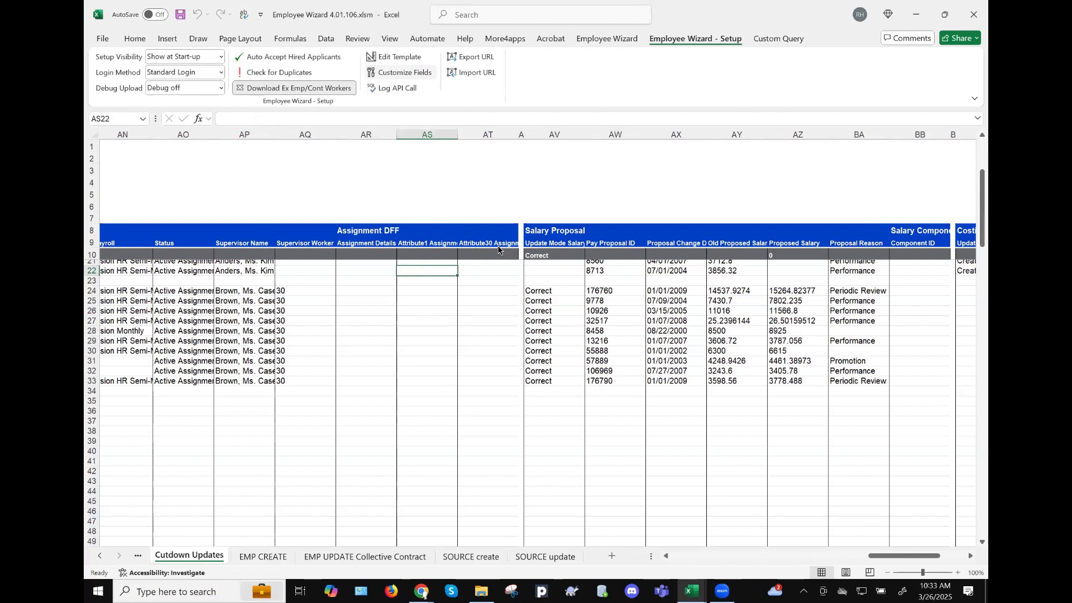
left_click(407, 76)
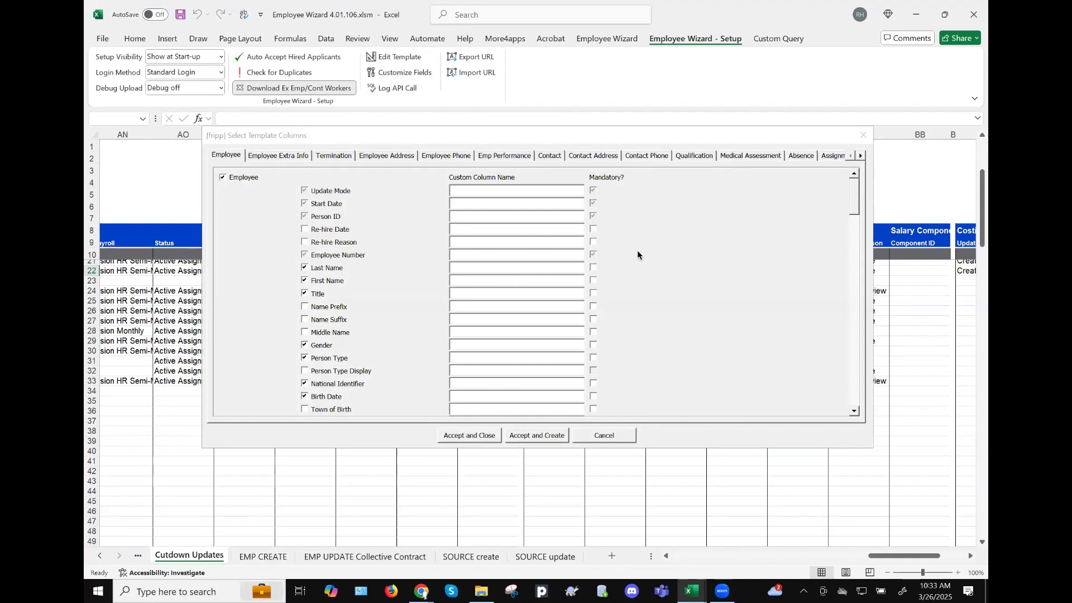
left_click_drag(850, 209, 842, 352)
scroll(580, 322, "up", 1)
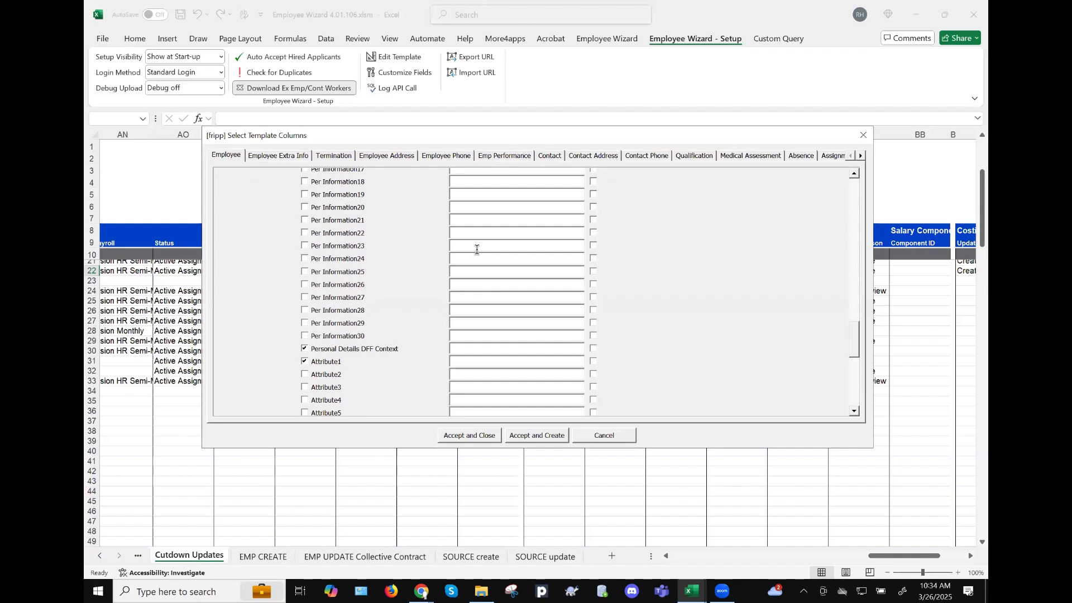
left_click(458, 245)
type("Performance grade")
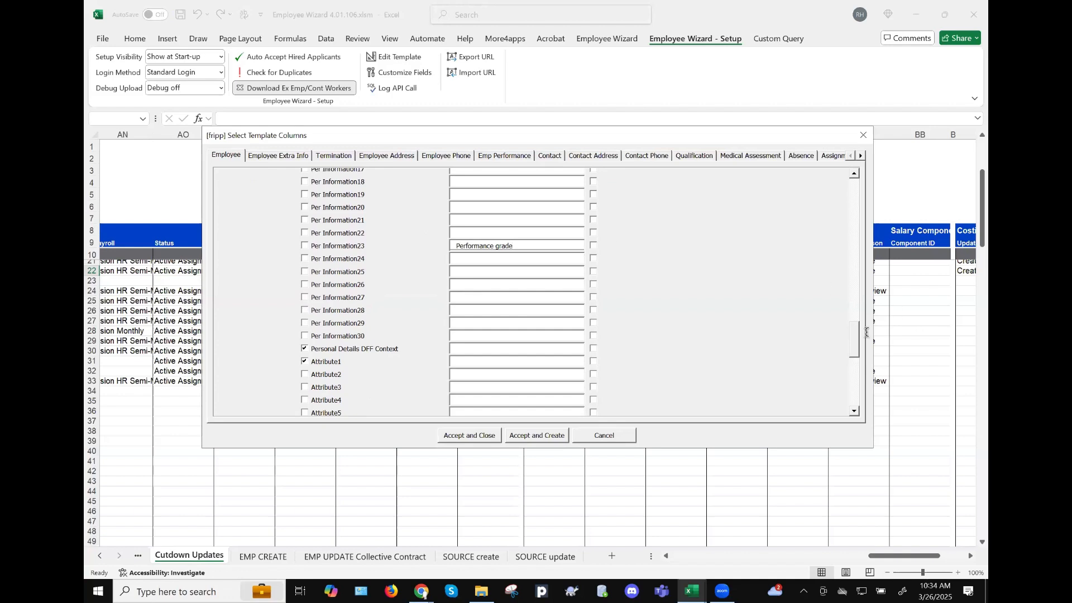
left_click_drag(854, 336, 855, 185)
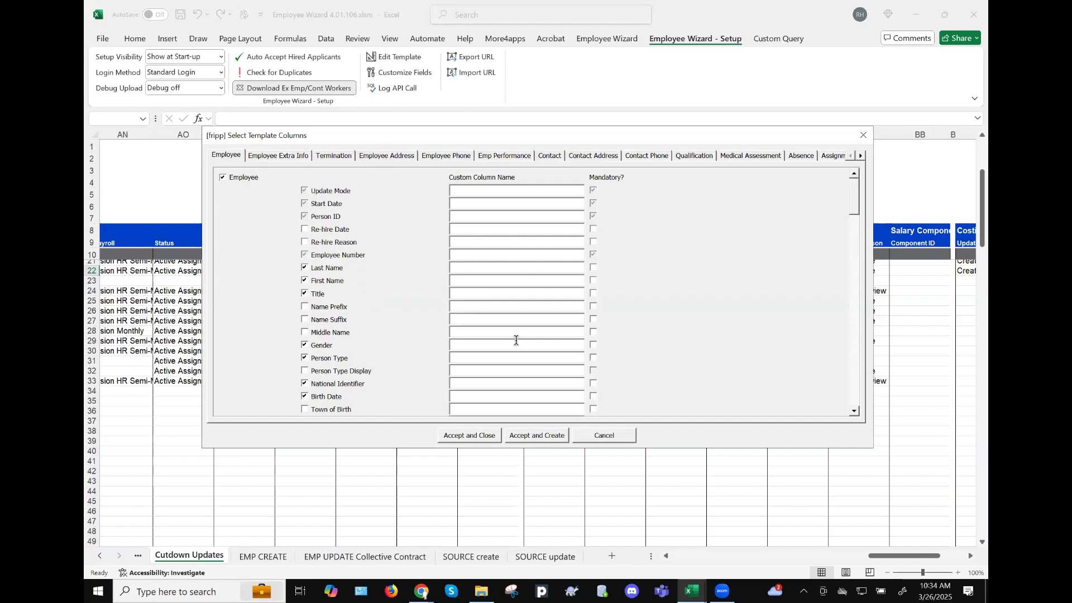
left_click(608, 434)
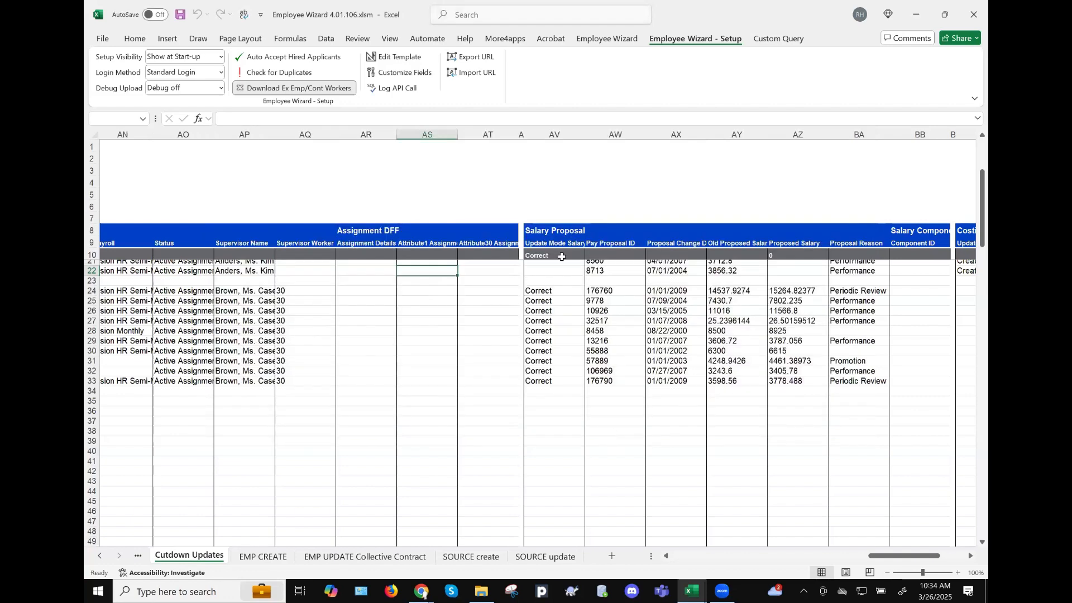
left_click(612, 243)
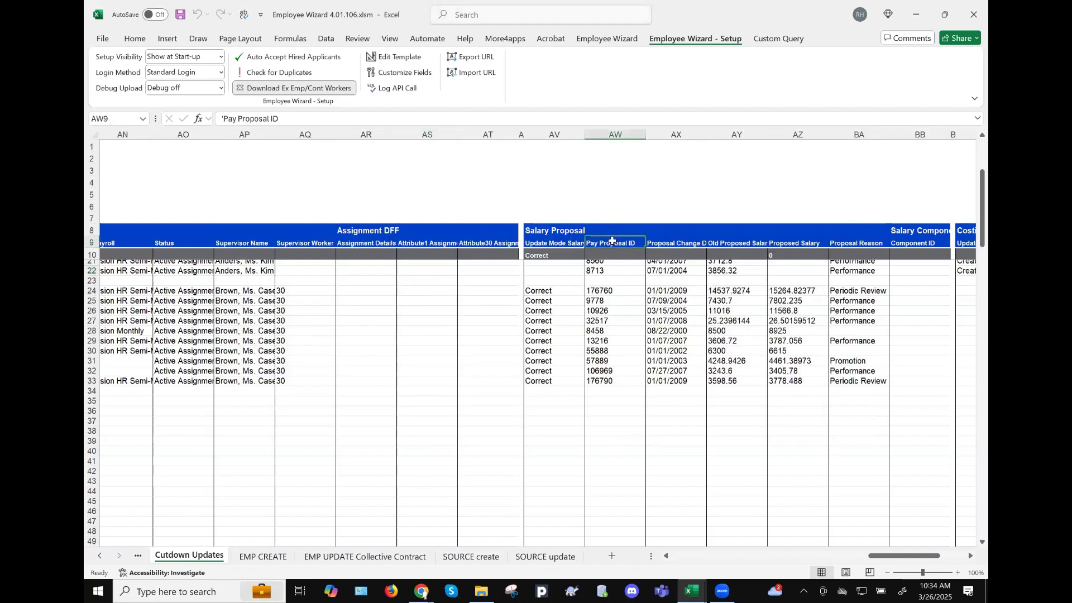
left_click(361, 118)
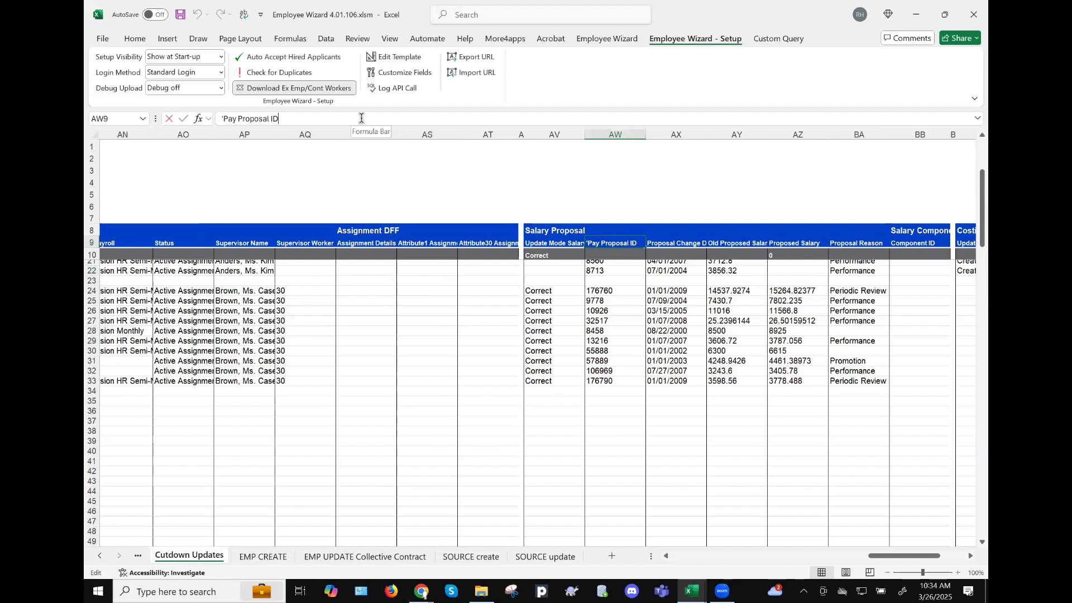
left_click(684, 244)
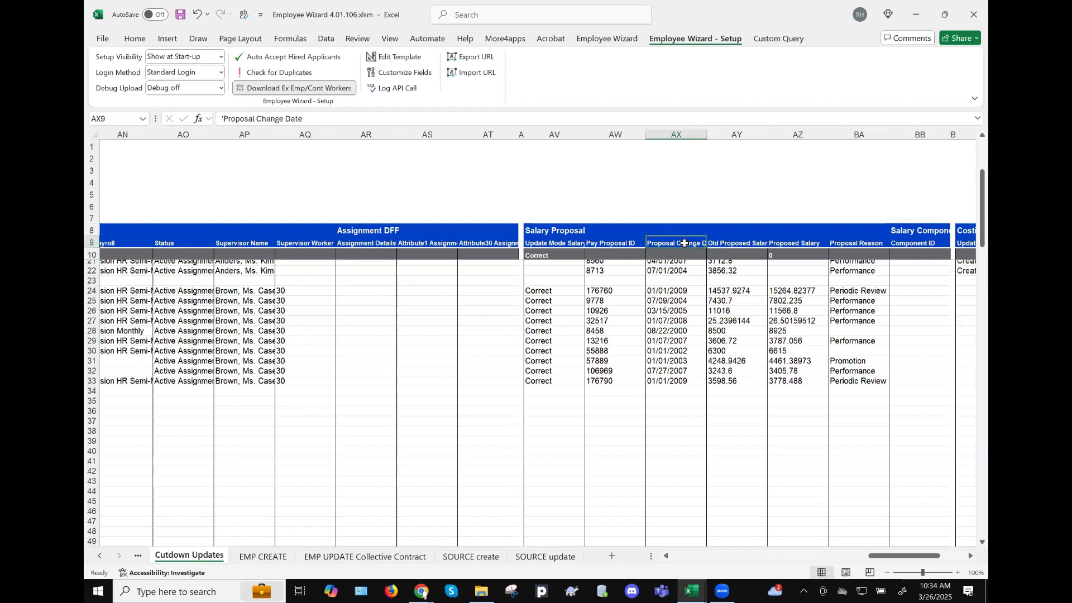
left_click(612, 289)
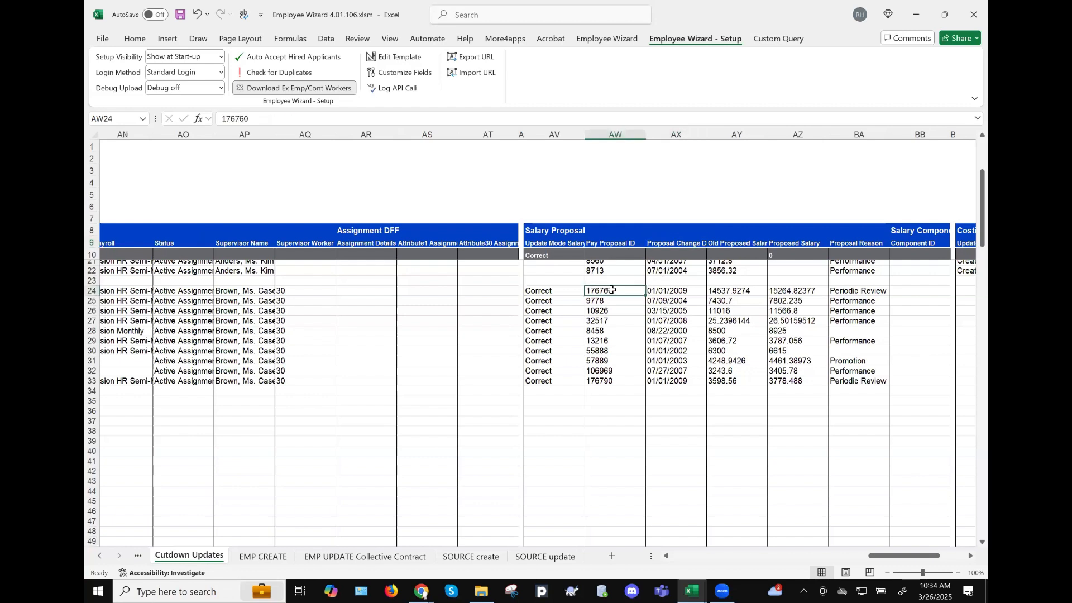
left_click(559, 295)
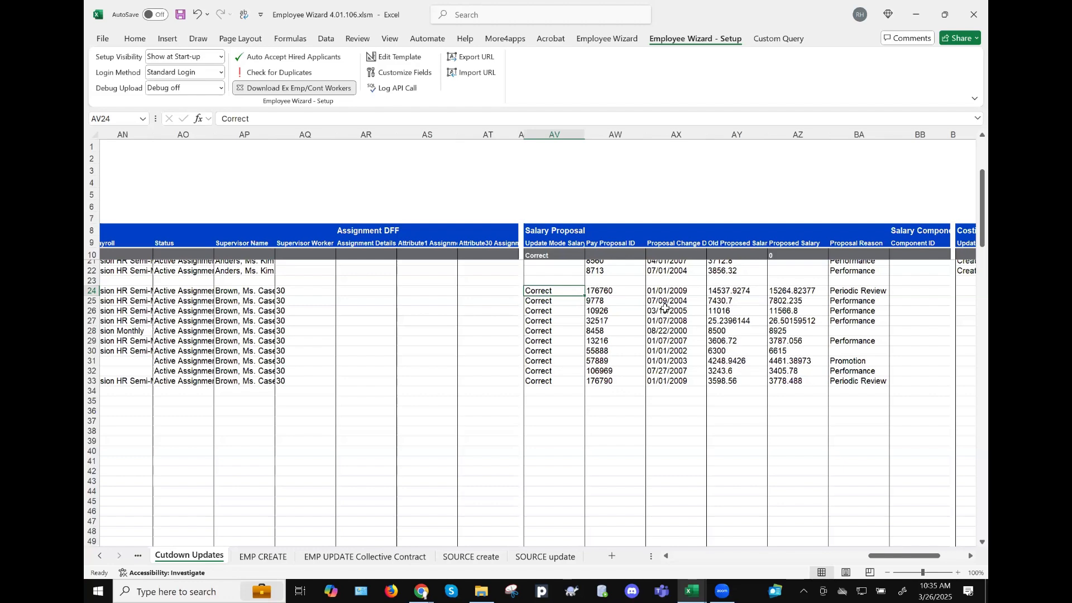
scroll(664, 307, "right", 5)
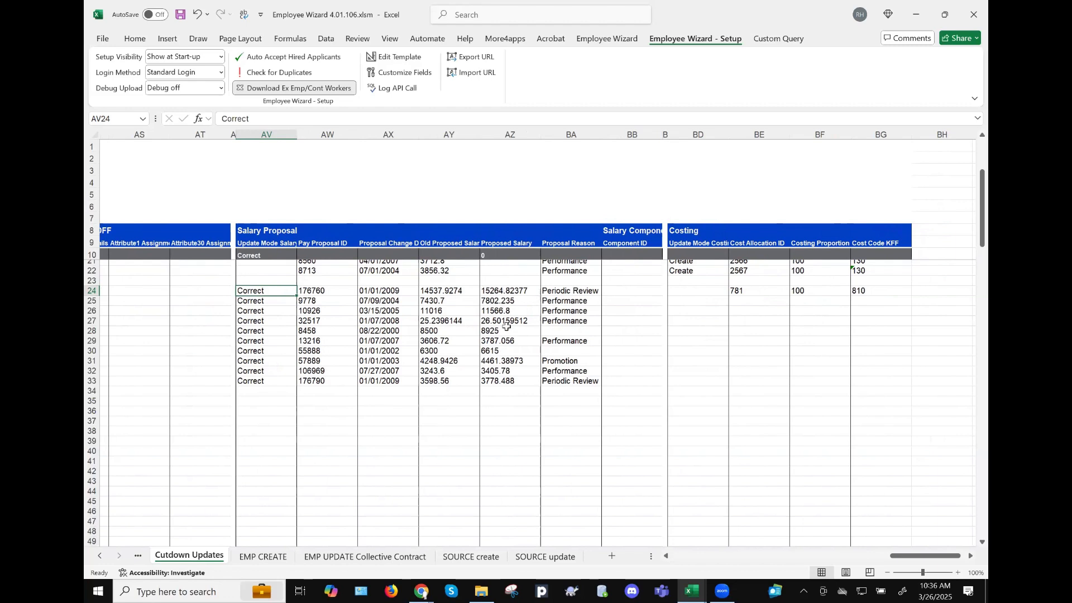
- Scroll left to the Organisation, Job and Location assignment columns for rows 24–33
scroll(507, 326, "left", 5)
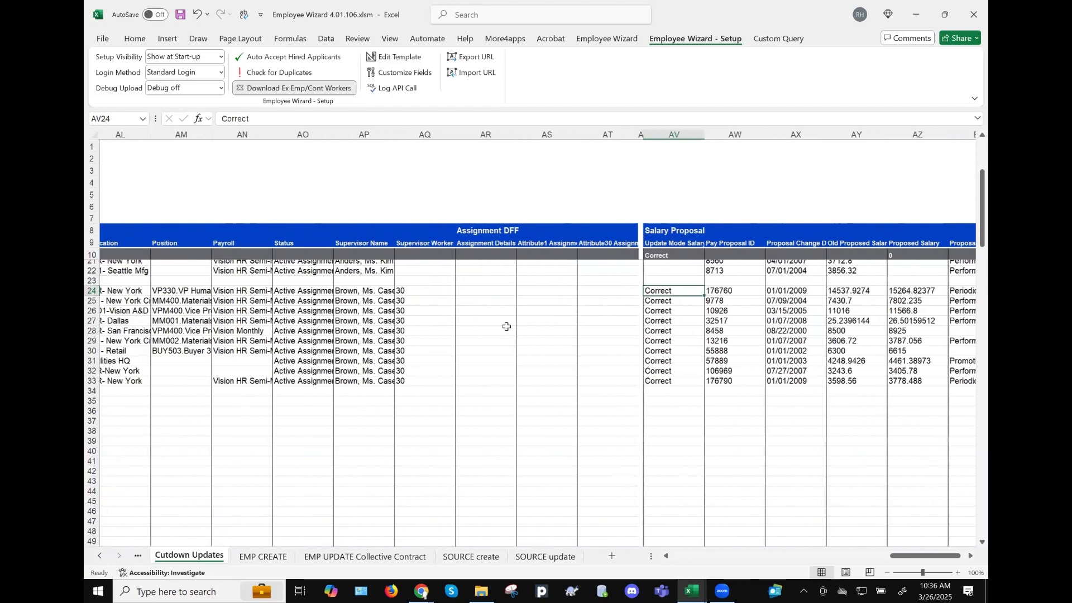
scroll(506, 326, "left", 1)
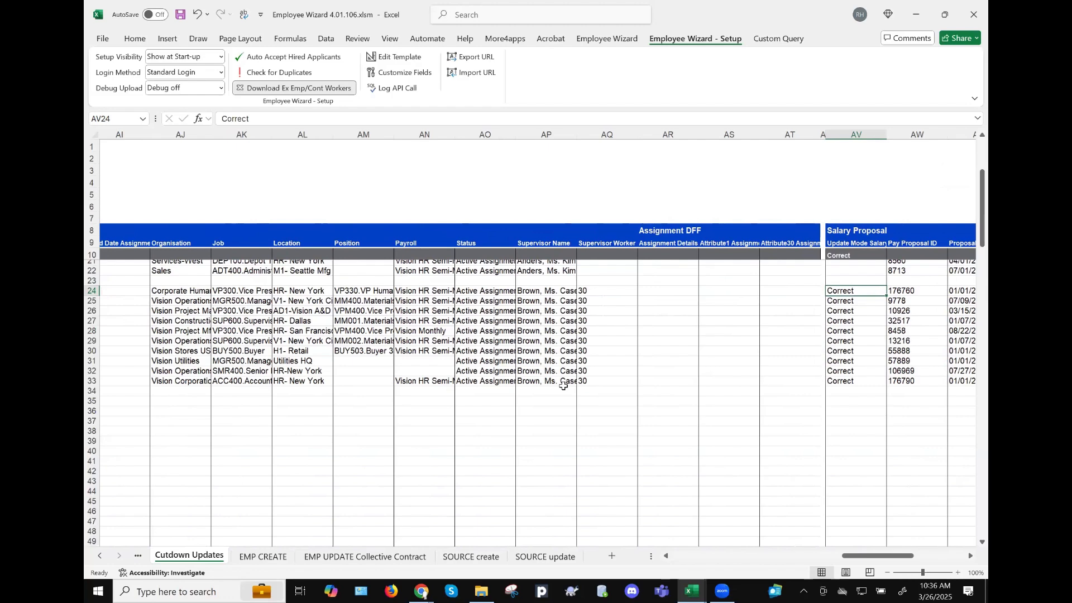
scroll(558, 386, "left", 2)
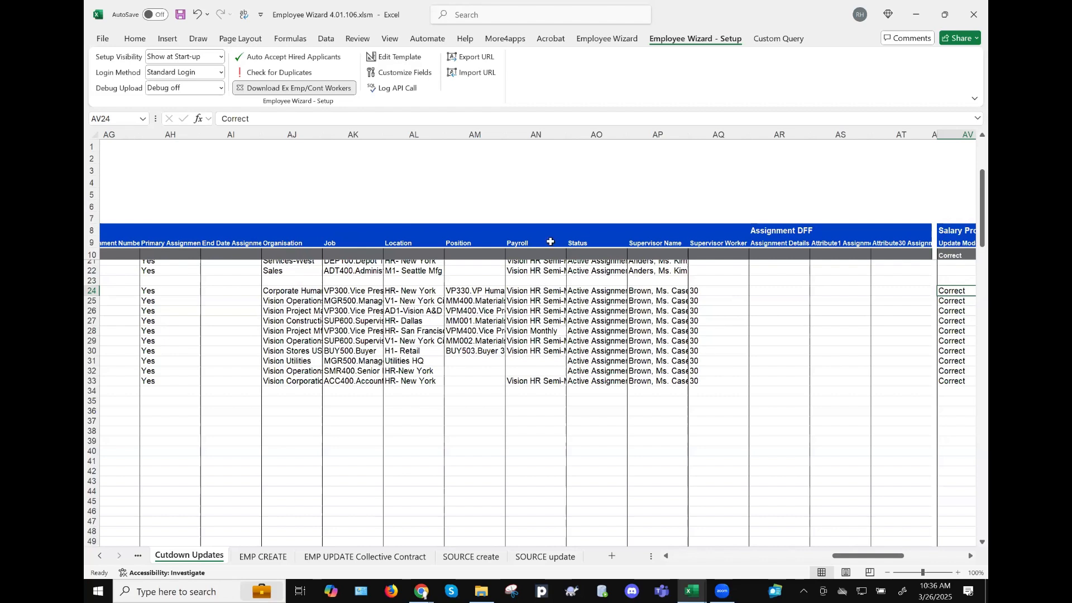
left_click(422, 591)
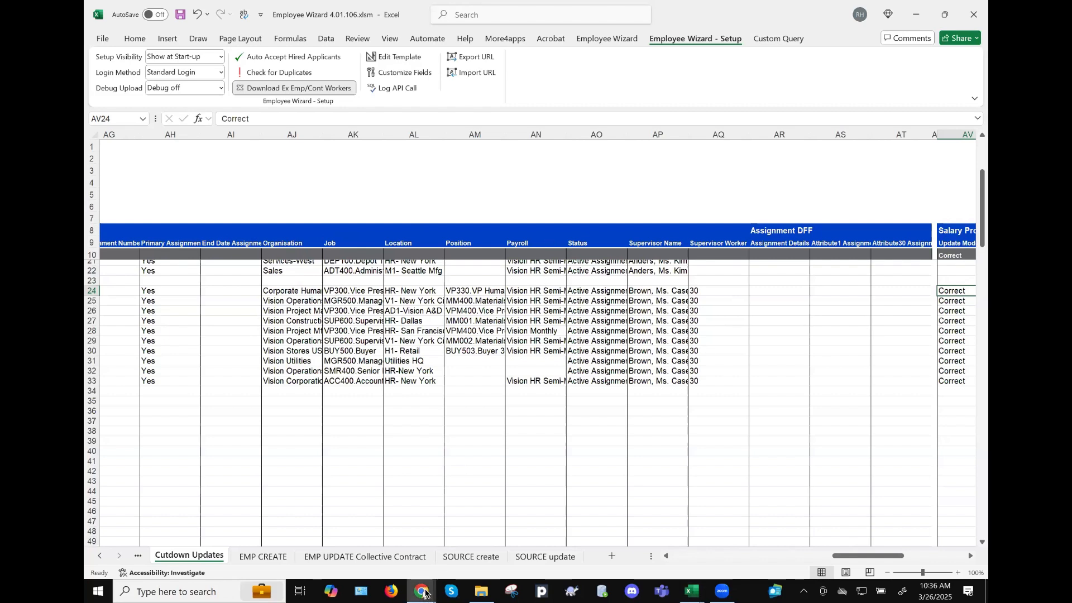
- Open a new Google Chrome window from the taskbar, then switch back to Excel
right_click(424, 591)
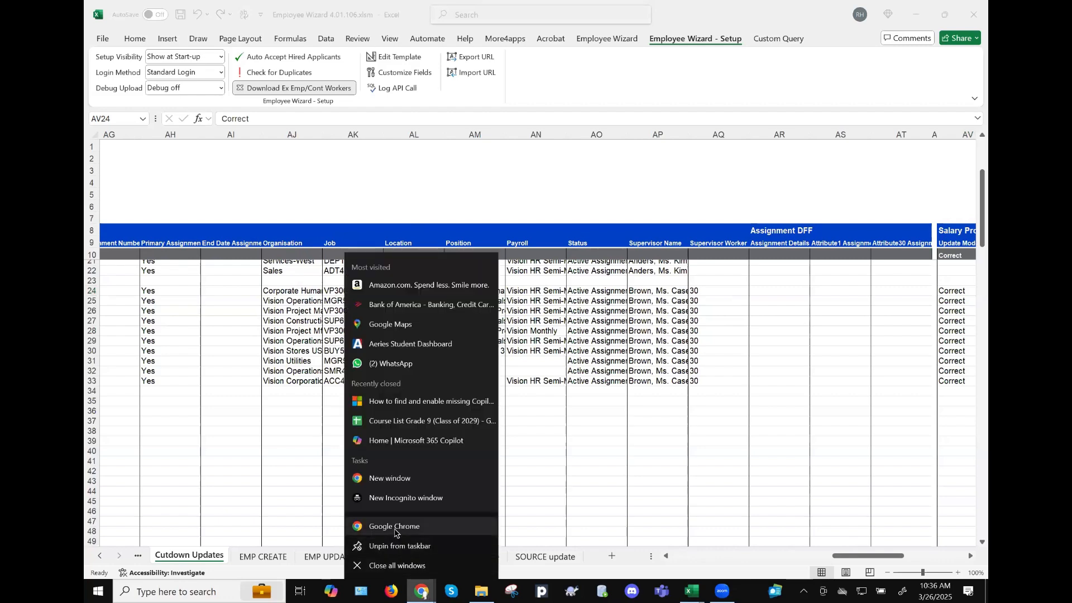
left_click(631, 487)
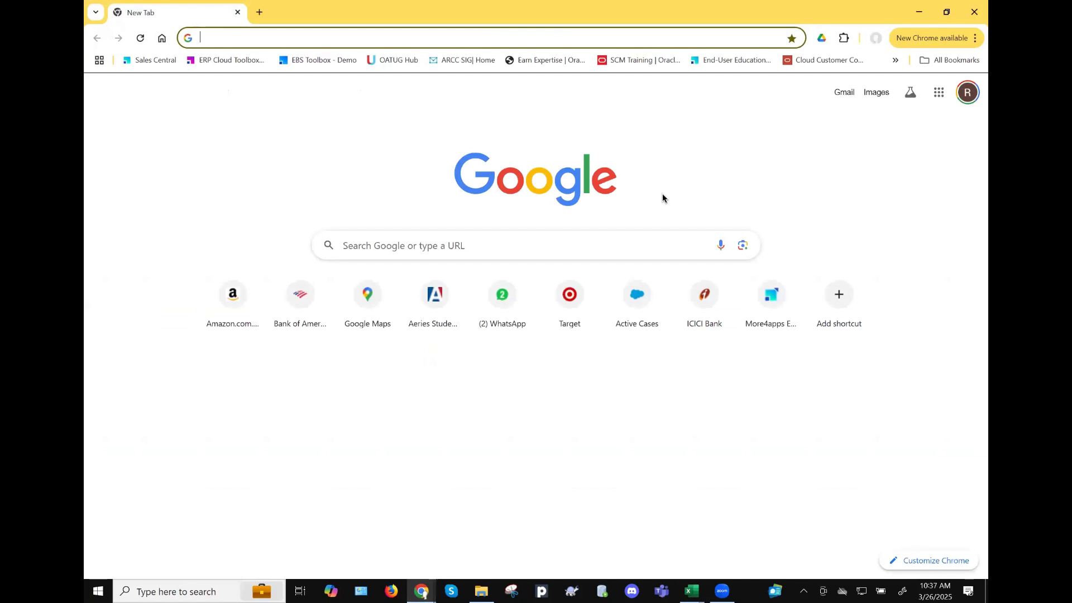
key("alt+Tab")
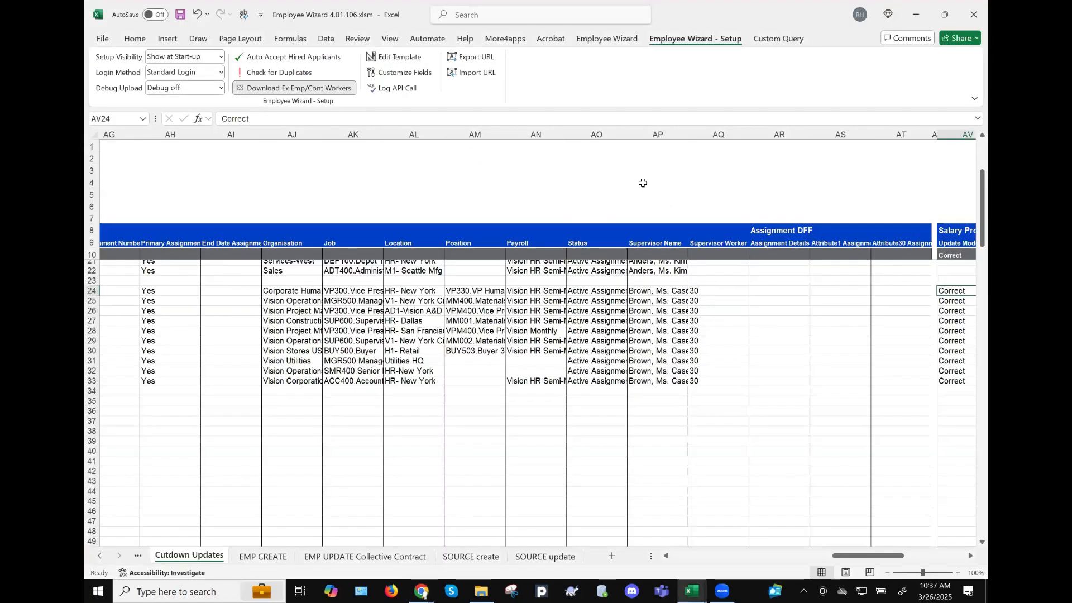
scroll(546, 74, "up", 1)
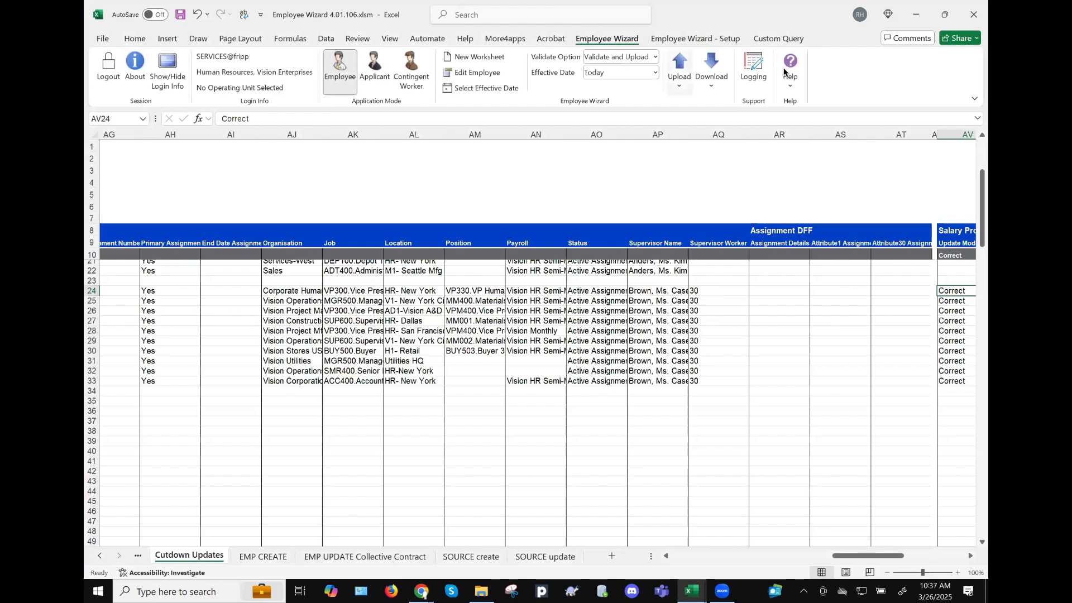
- Launch the More4apps Community site through Help > Product Support on the Employee Wizard tab
left_click(789, 72)
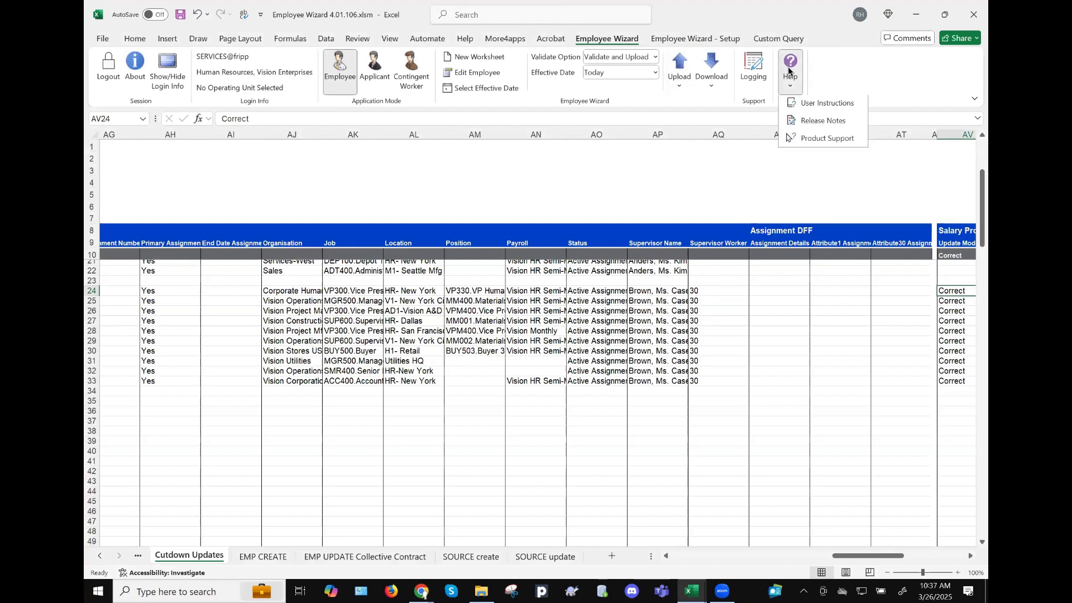
left_click(811, 142)
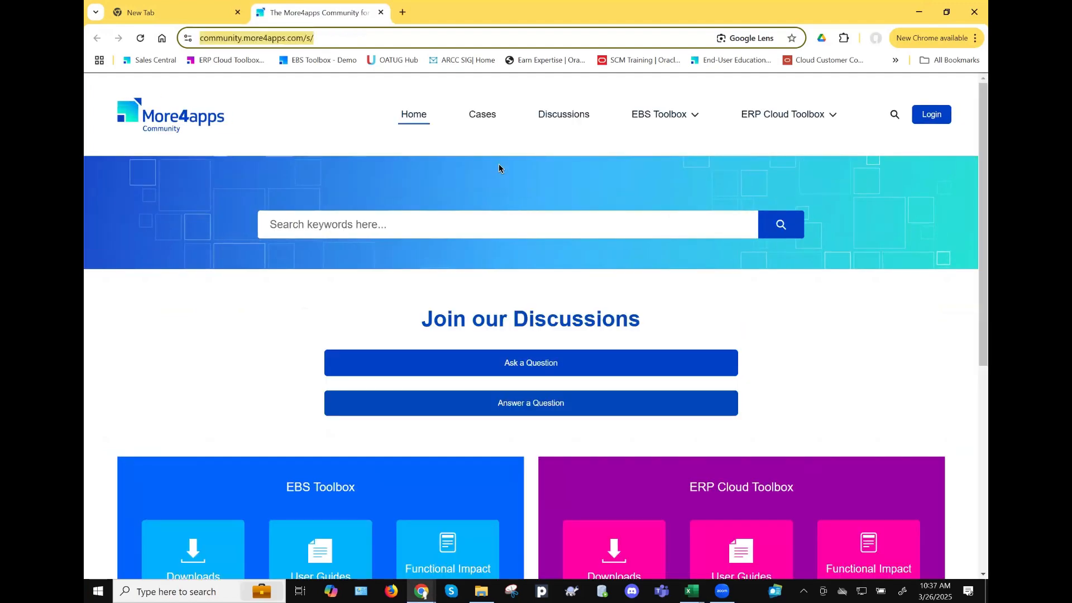
key("alt+Tab")
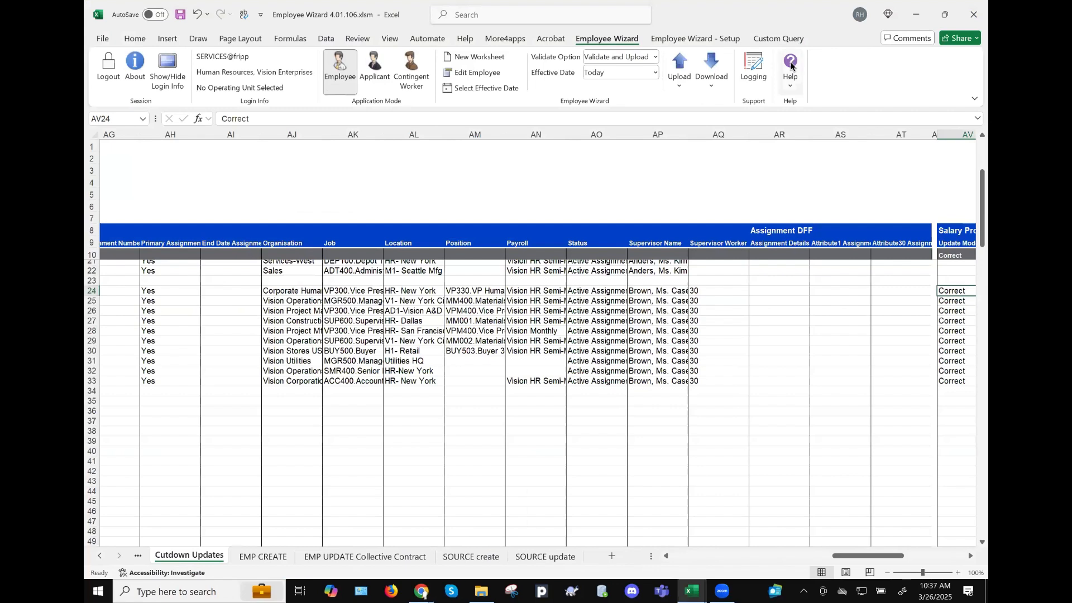
left_click(791, 65)
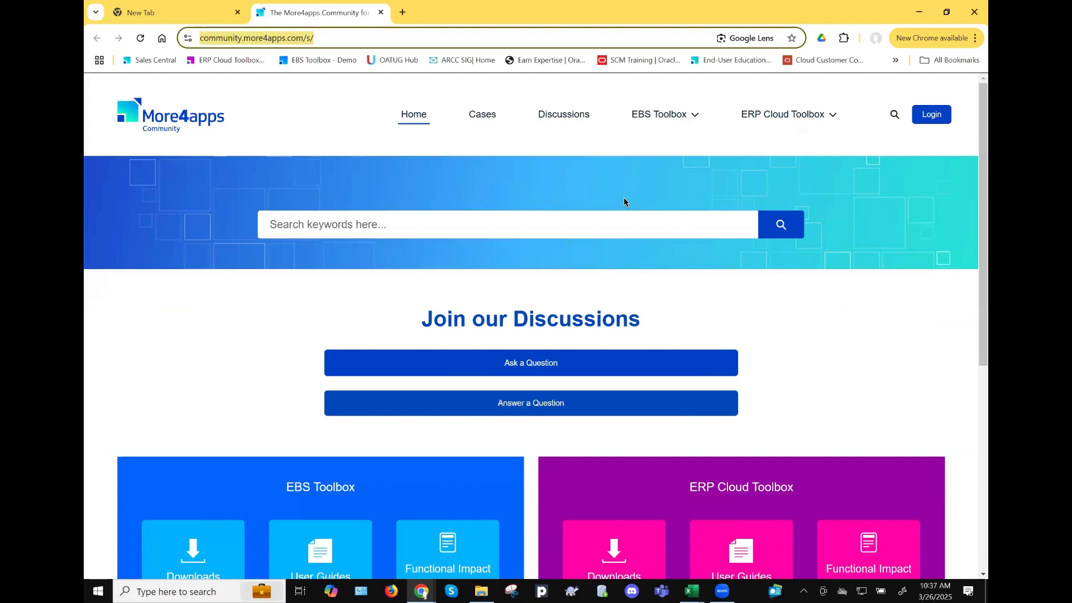
- Search the community site for 'employee wizard' and browse the results
left_click(564, 219)
type("employee wi")
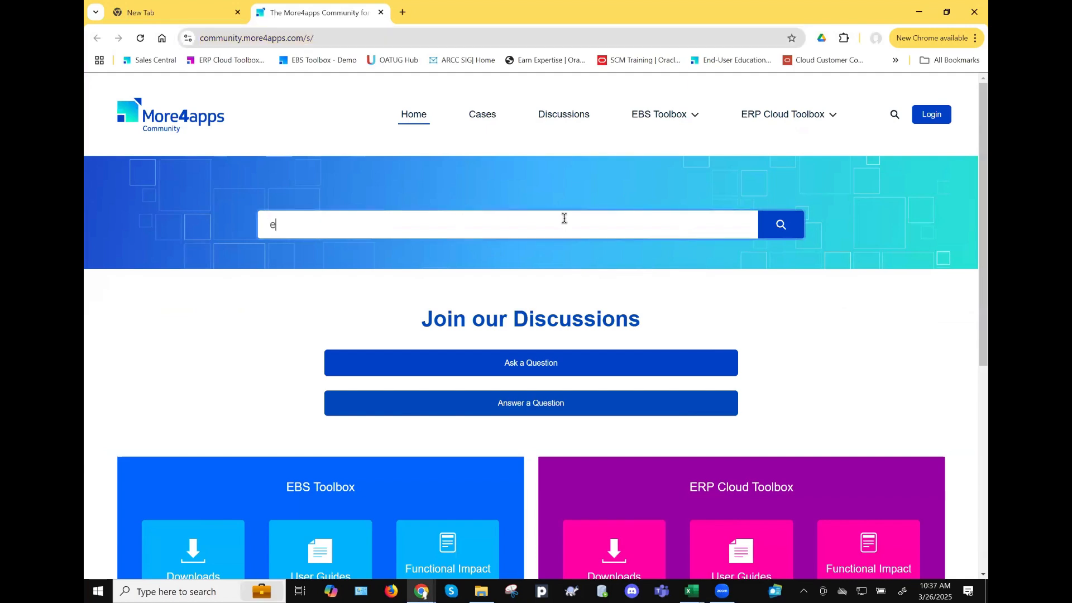
type("zard")
left_click(781, 226)
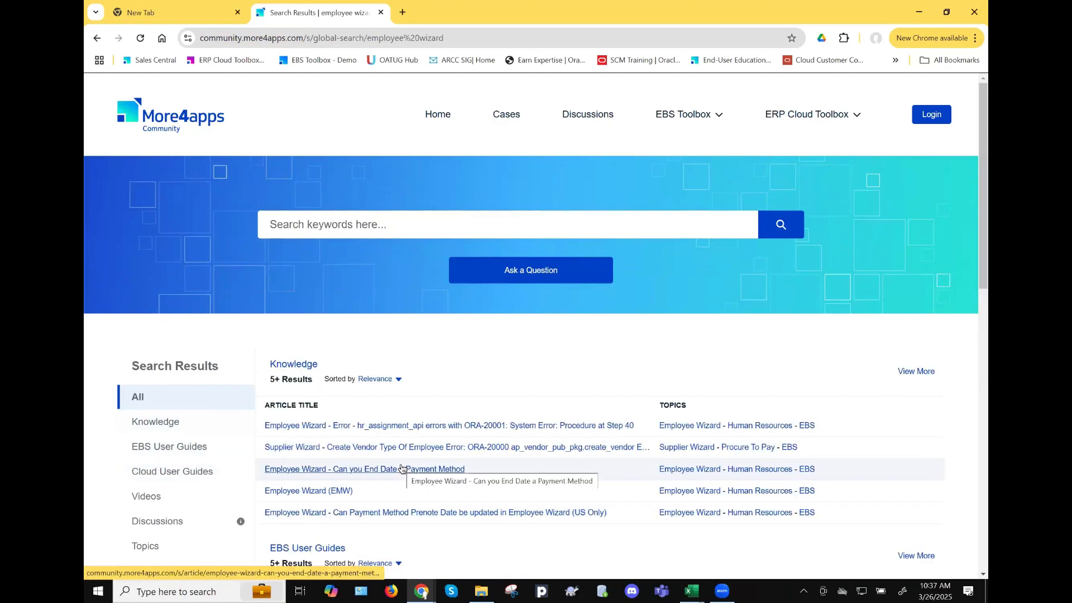
scroll(401, 467, "down", 3)
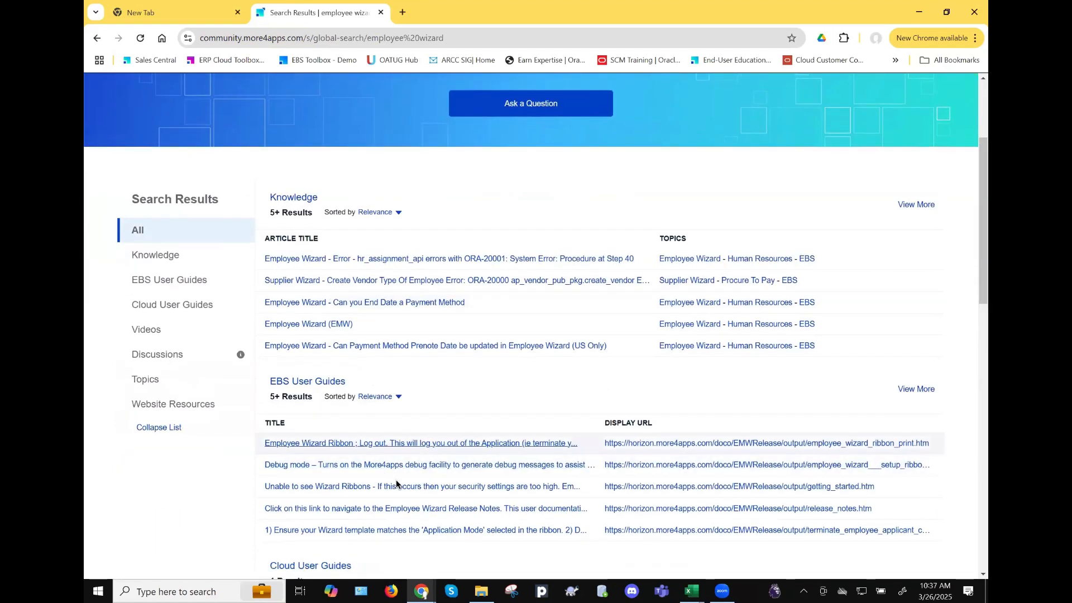
scroll(396, 480, "down", 4)
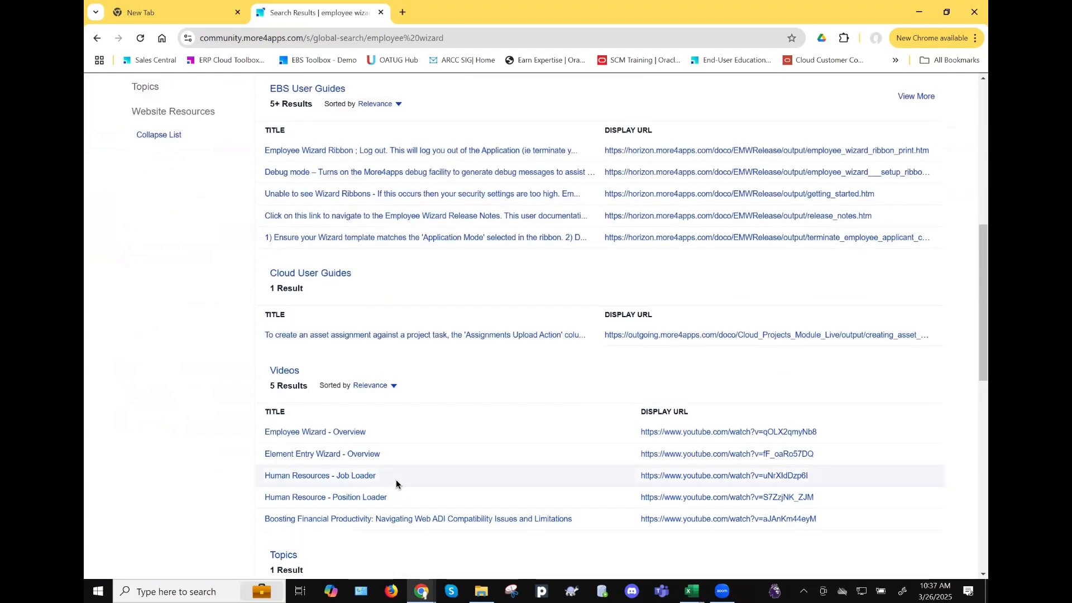
scroll(396, 480, "up", 3)
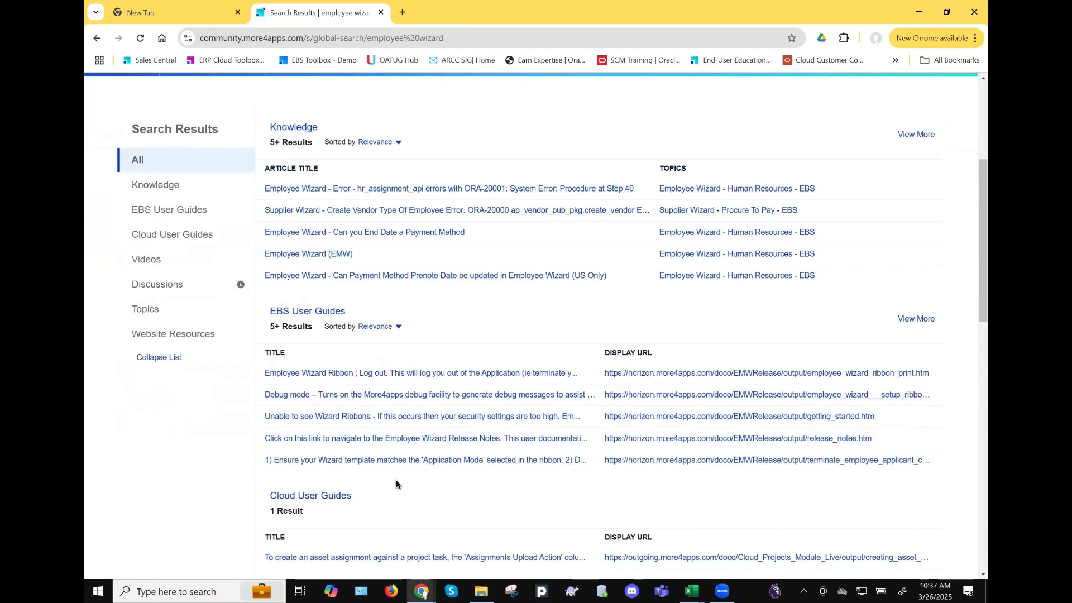
scroll(396, 484, "up", 3)
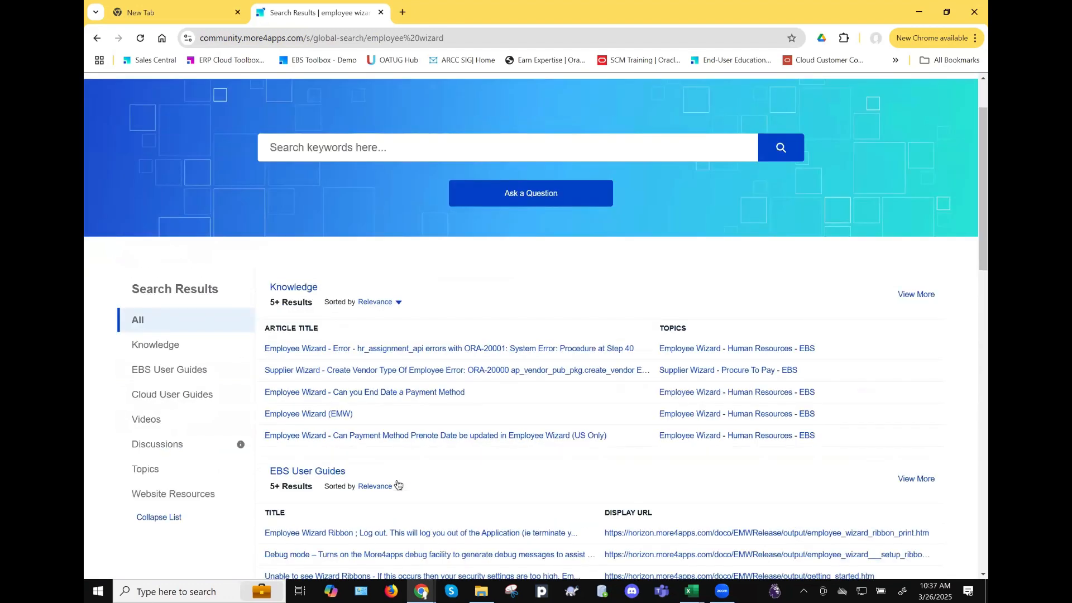
- Filter the results to Discussions, then return to All categories
left_click(161, 452)
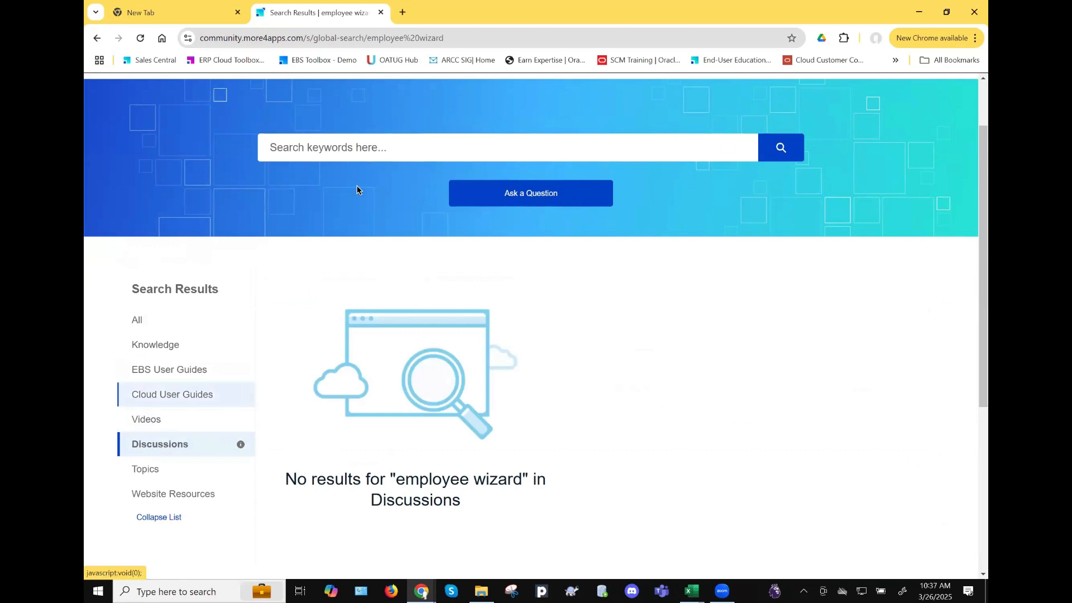
left_click(185, 319)
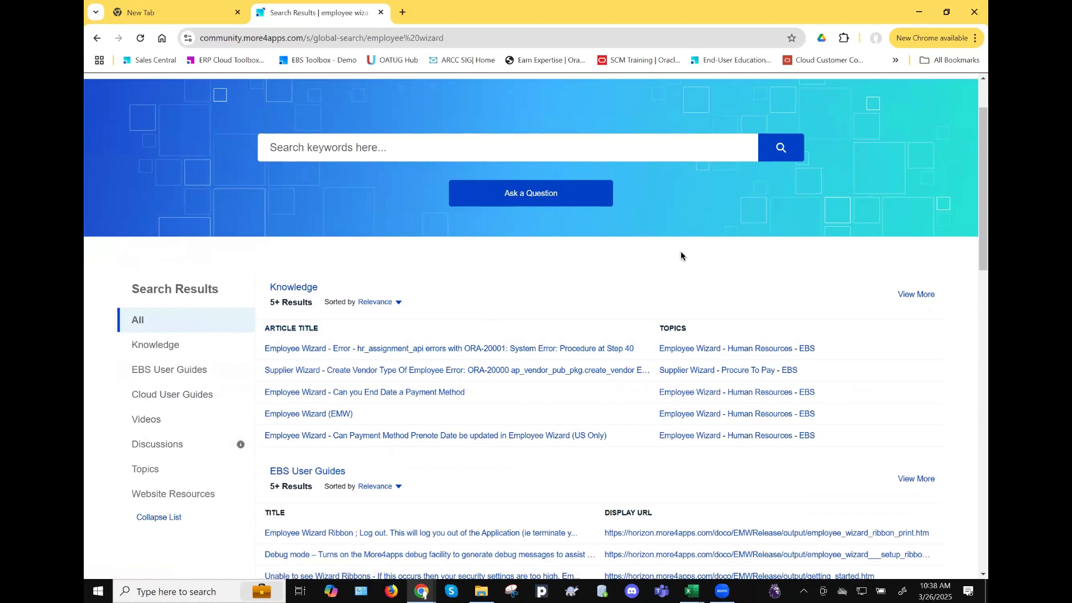
scroll(817, 275, "up", 2)
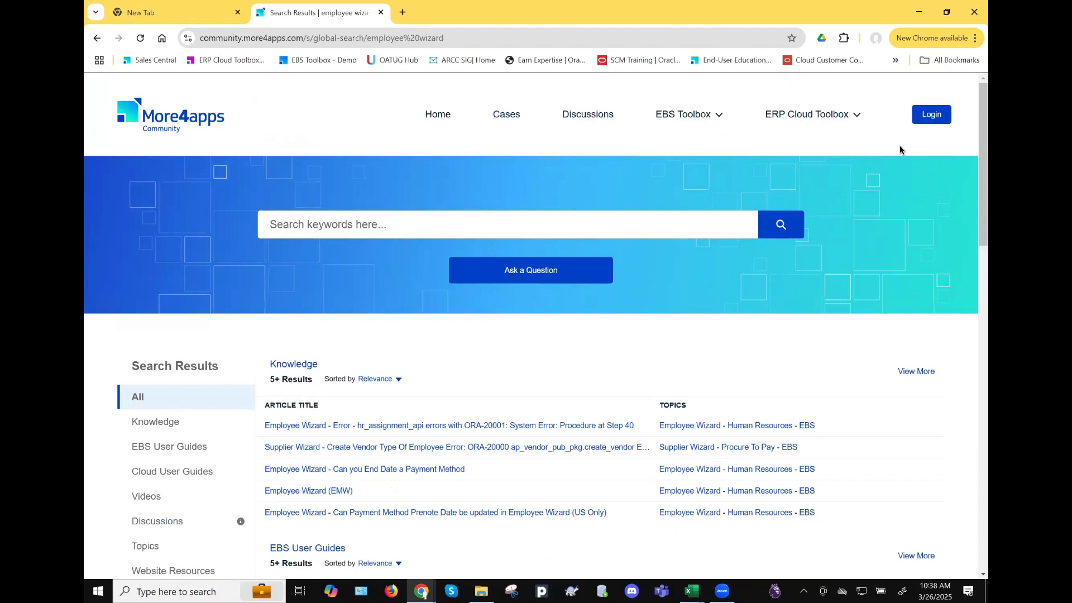
- Visit the Cases page, return to the search results, then request EBS Toolbox Downloads
left_click(506, 114)
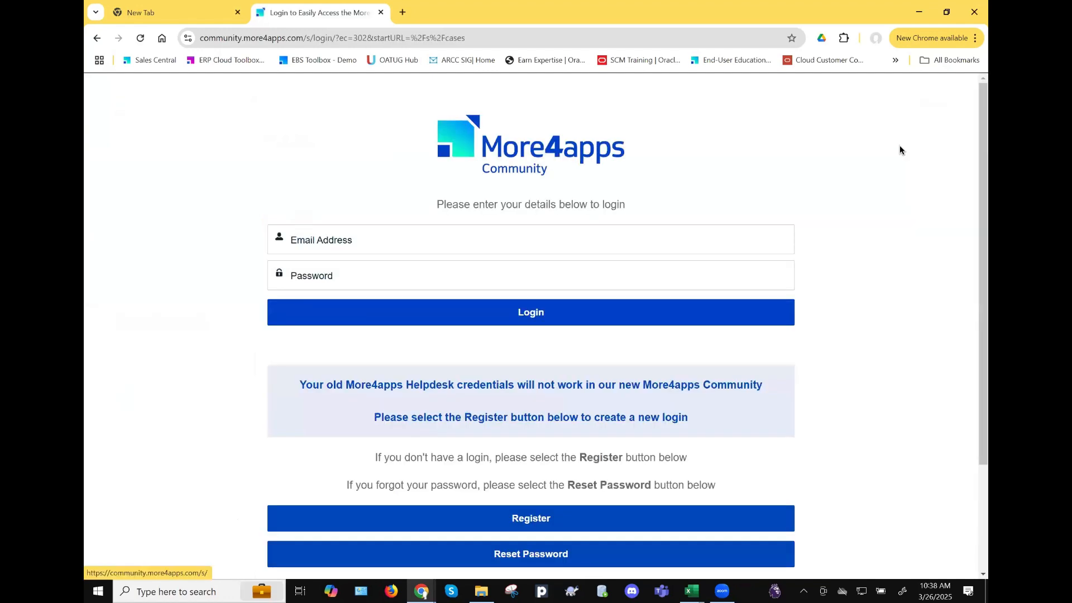
left_click(96, 38)
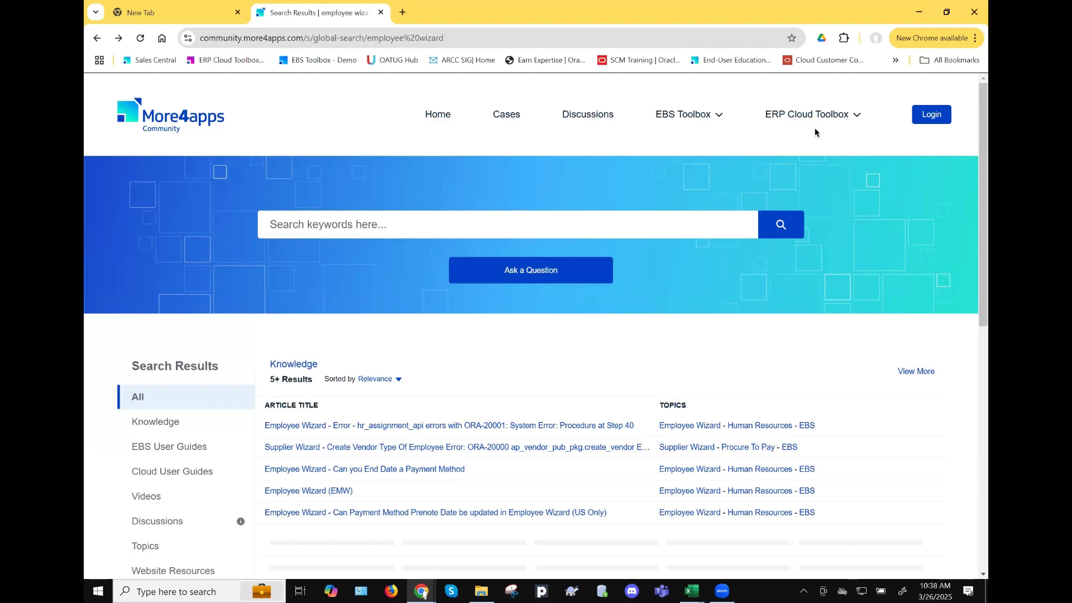
left_click(707, 115)
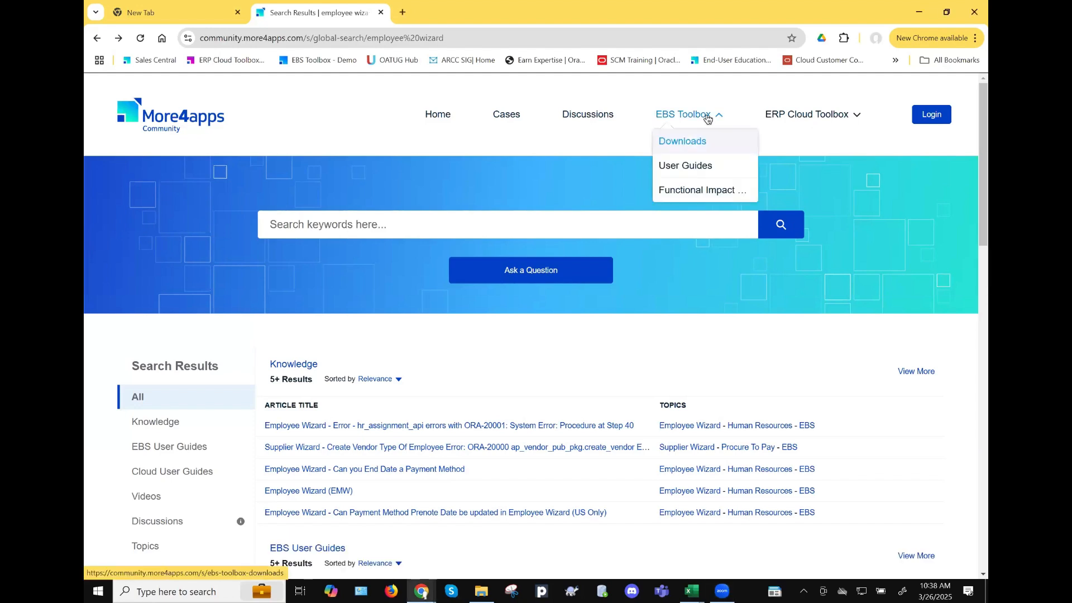
left_click(689, 145)
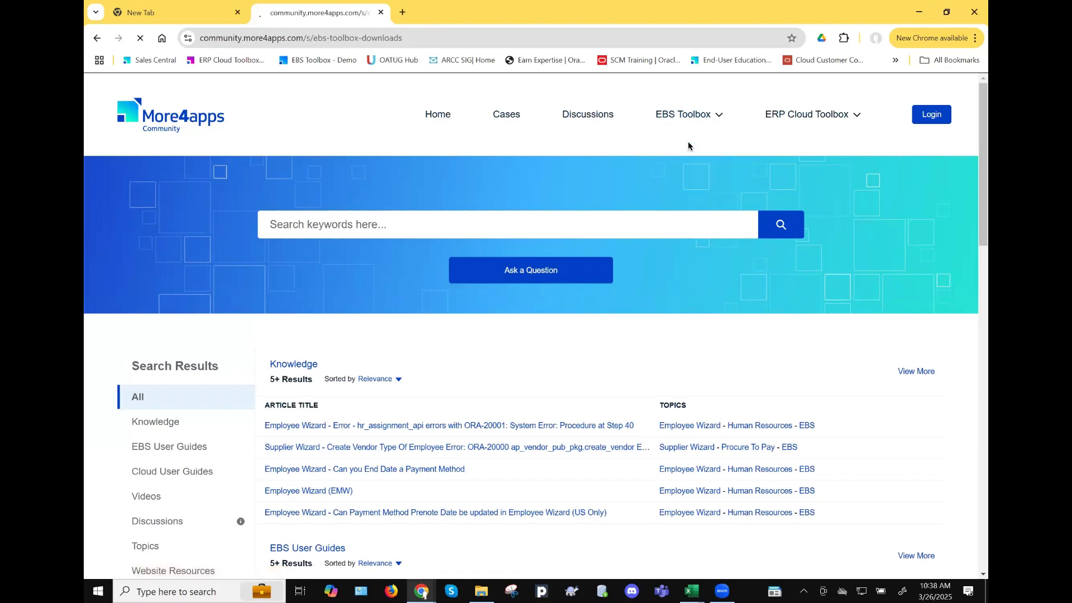